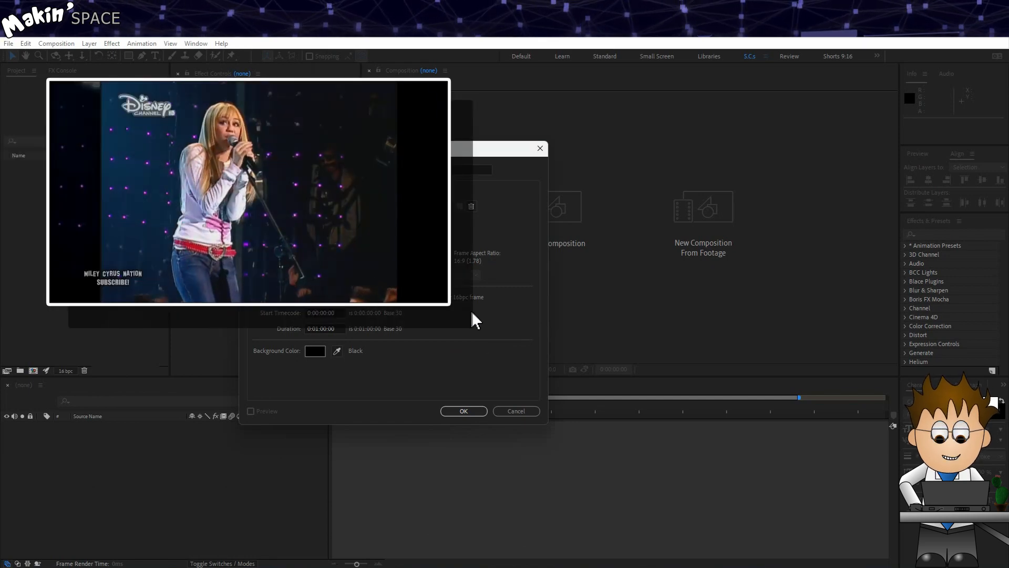
- Create the one-minute Ultra Sun composition and add a 1920 × 1080 gray solid layer to it
click(464, 411)
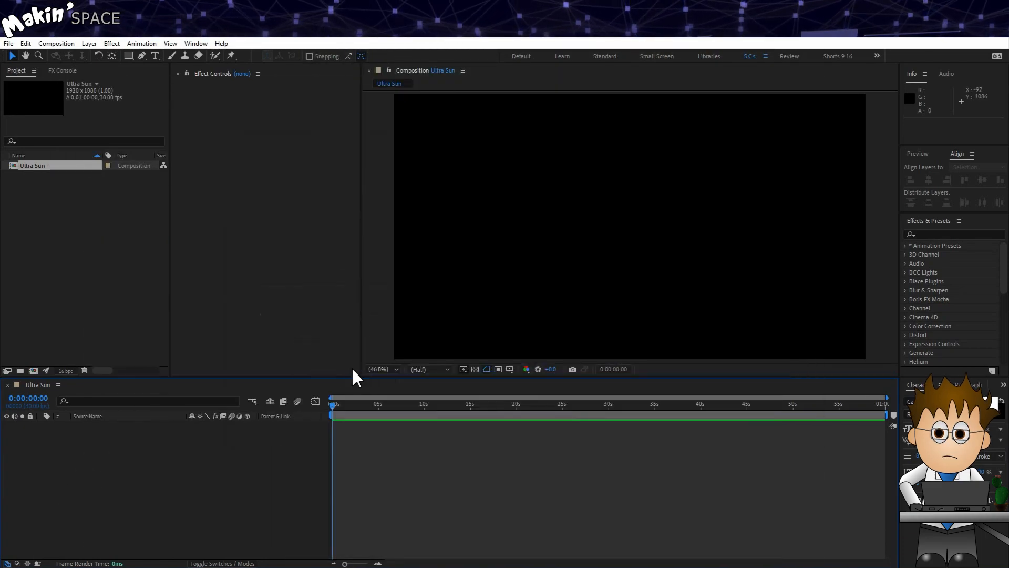
click(89, 43)
mouse_move(103, 55)
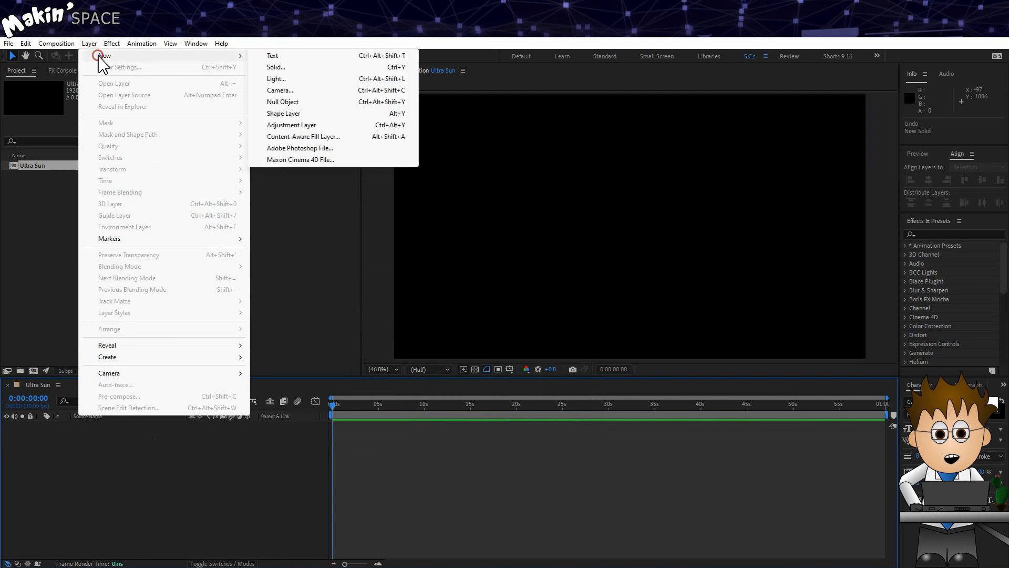
click(277, 67)
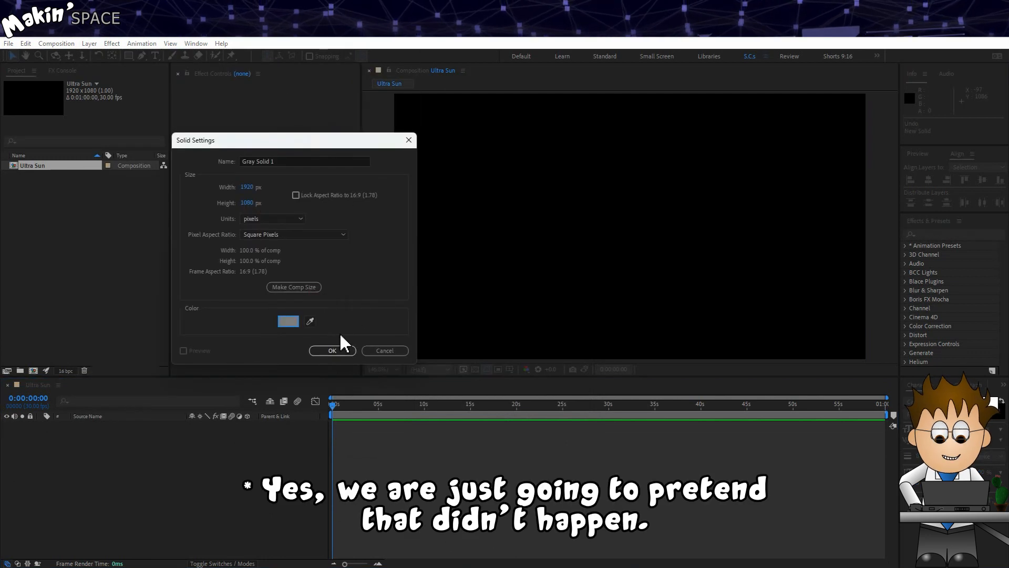
click(343, 349)
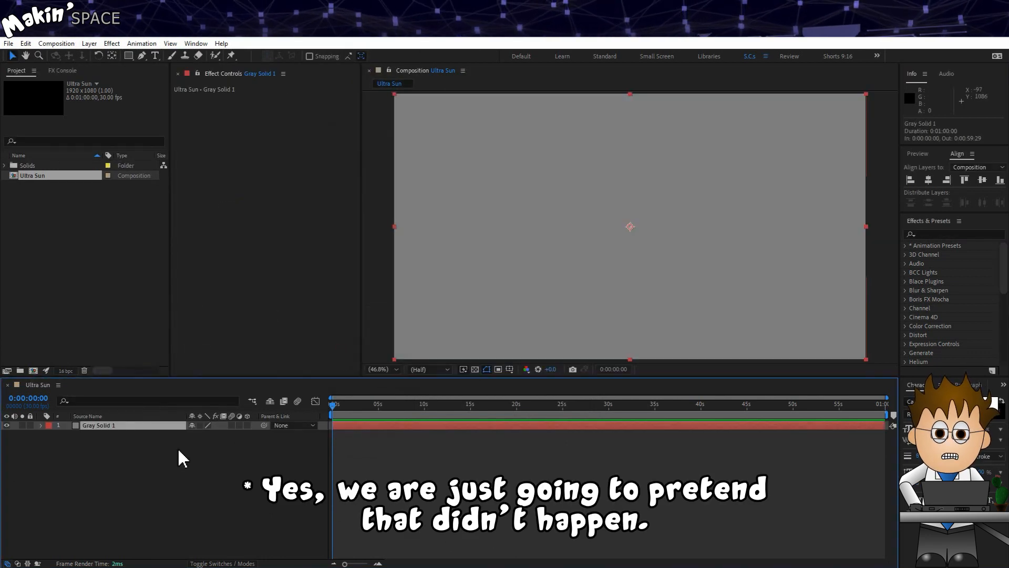
- Apply Fractal Noise to the gray solid and set its fractal type to Dynamic Twist
click(111, 44)
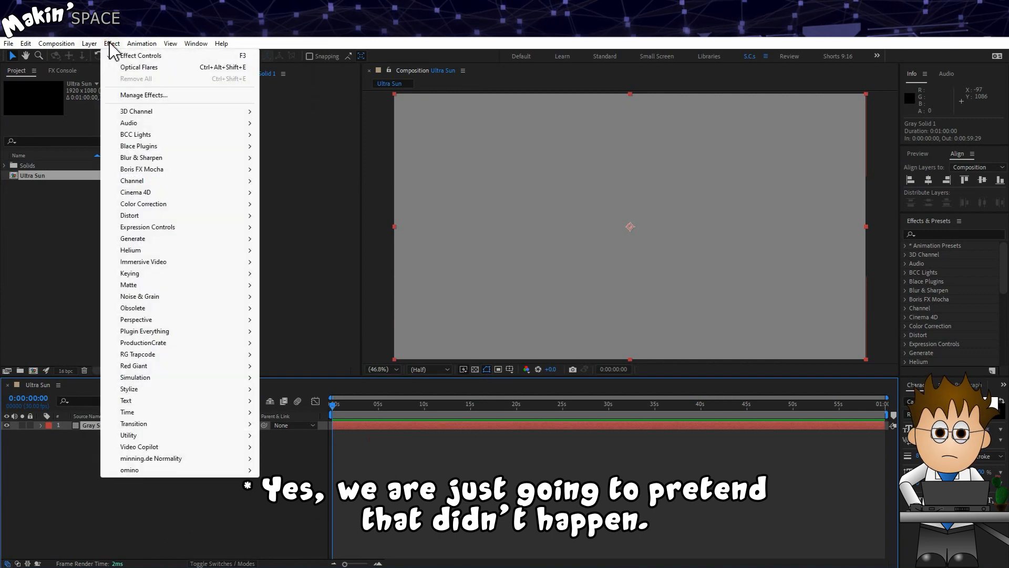
mouse_move(187, 297)
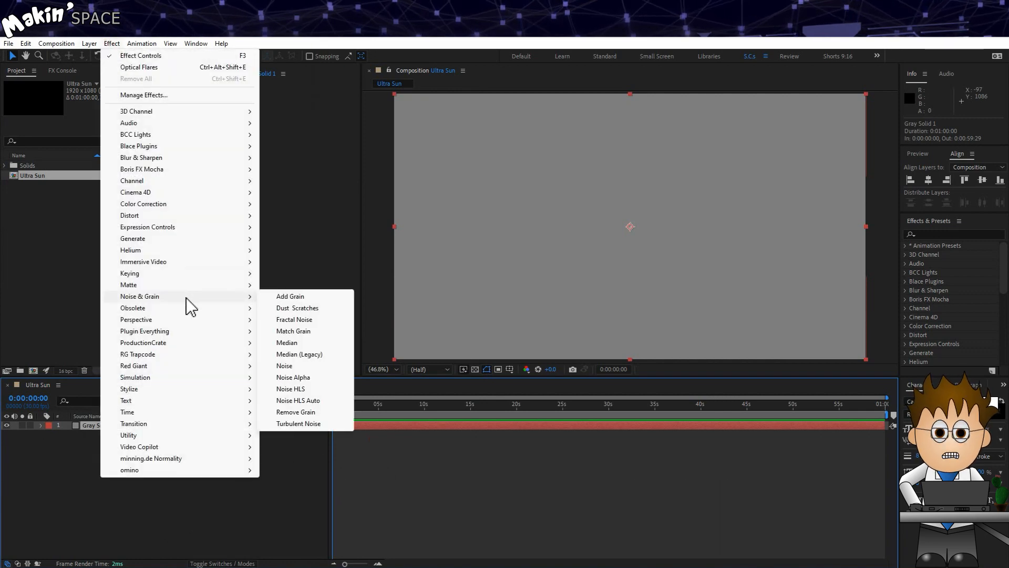
click(301, 319)
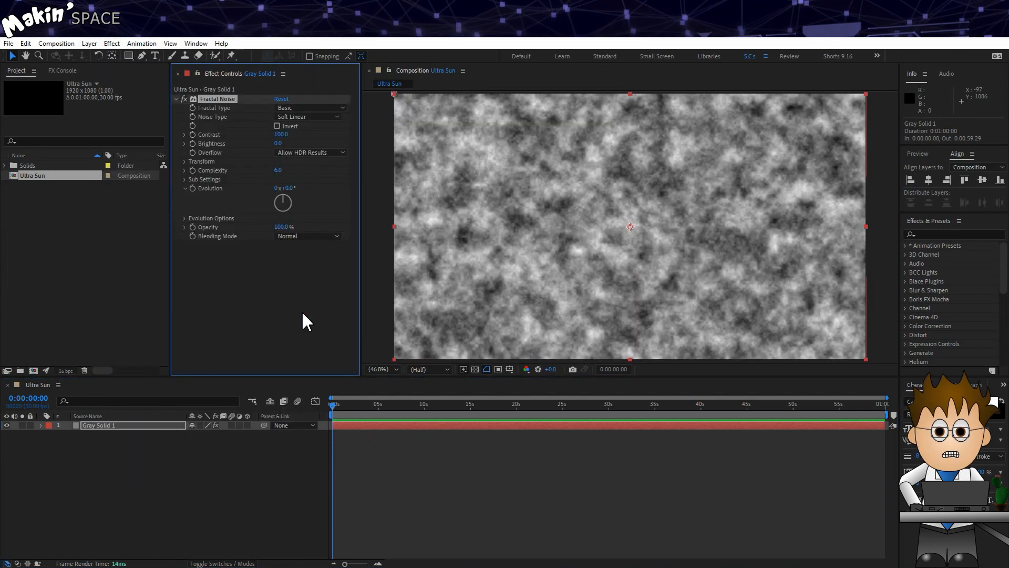
click(325, 108)
click(325, 198)
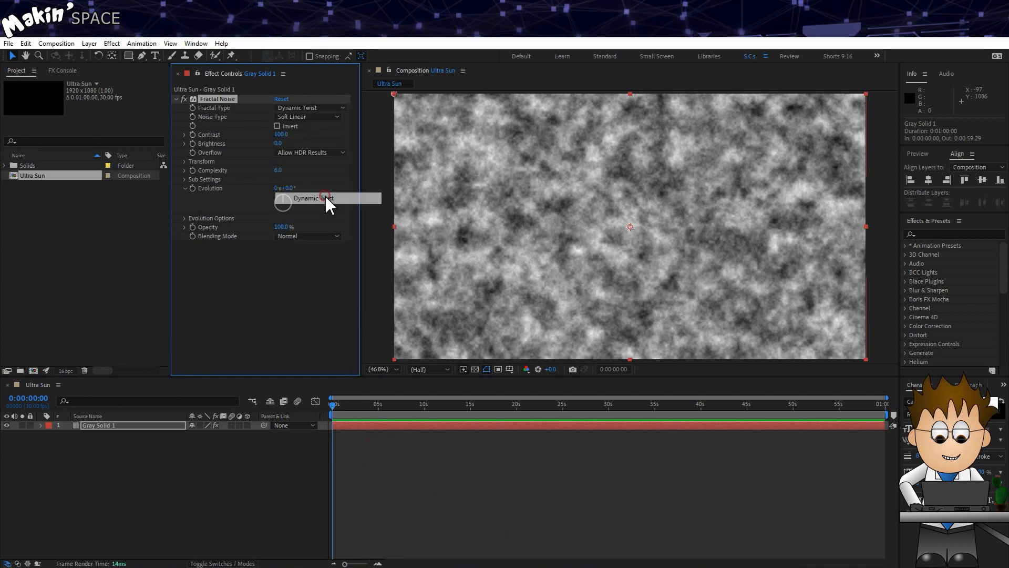
- Set the Fractal Noise transform scale to 50
click(185, 162)
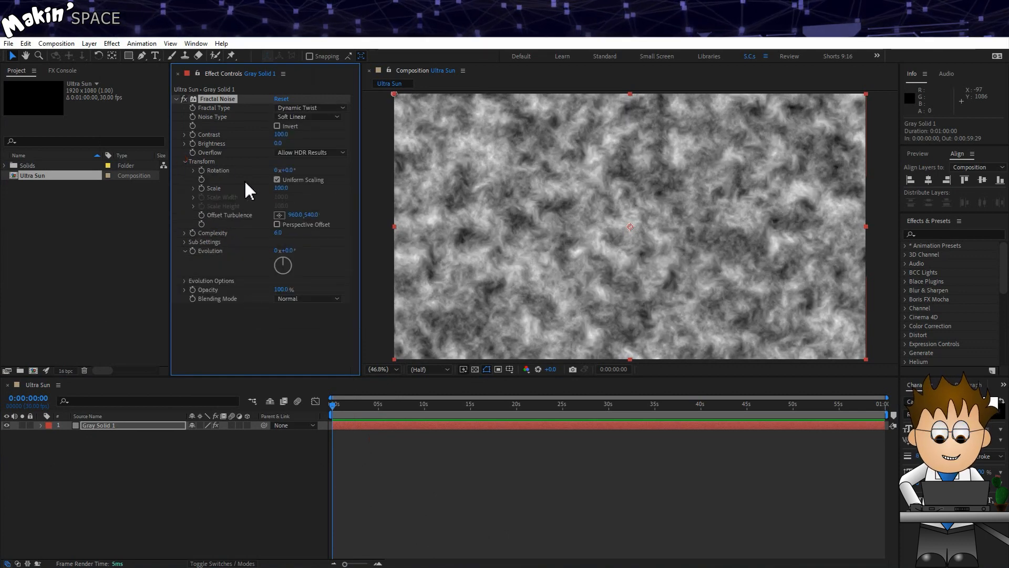
click(282, 188)
text(50)
key(Return)
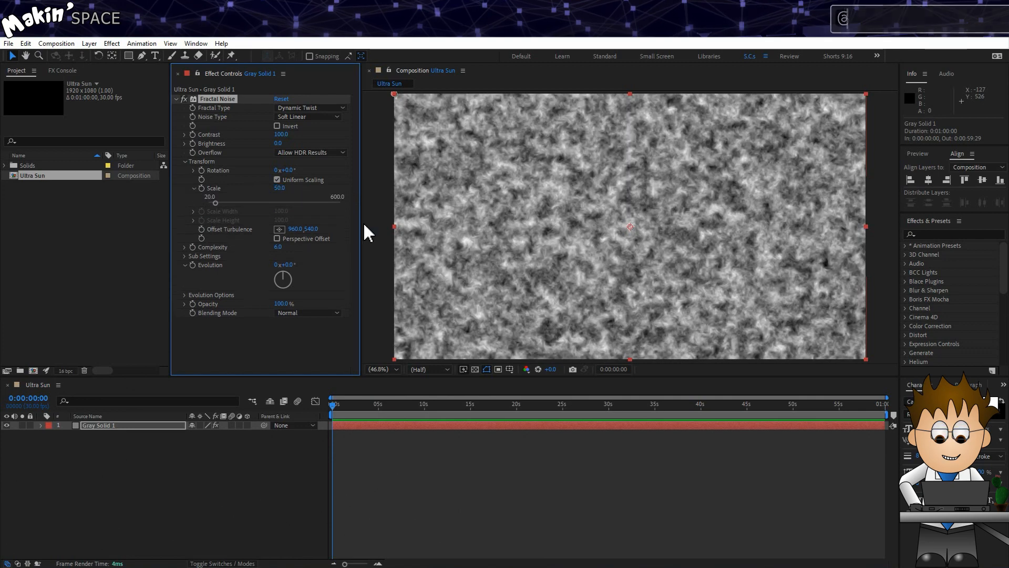
- In the Fractal Noise sub settings, set Sub Influence to 80% and Sub Rotation to 180°
click(185, 256)
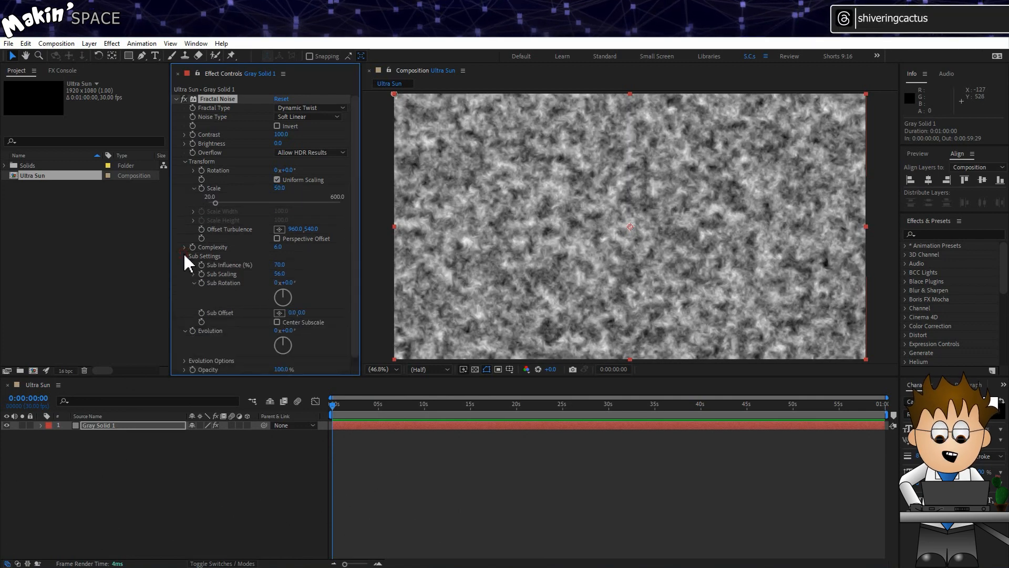
click(284, 266)
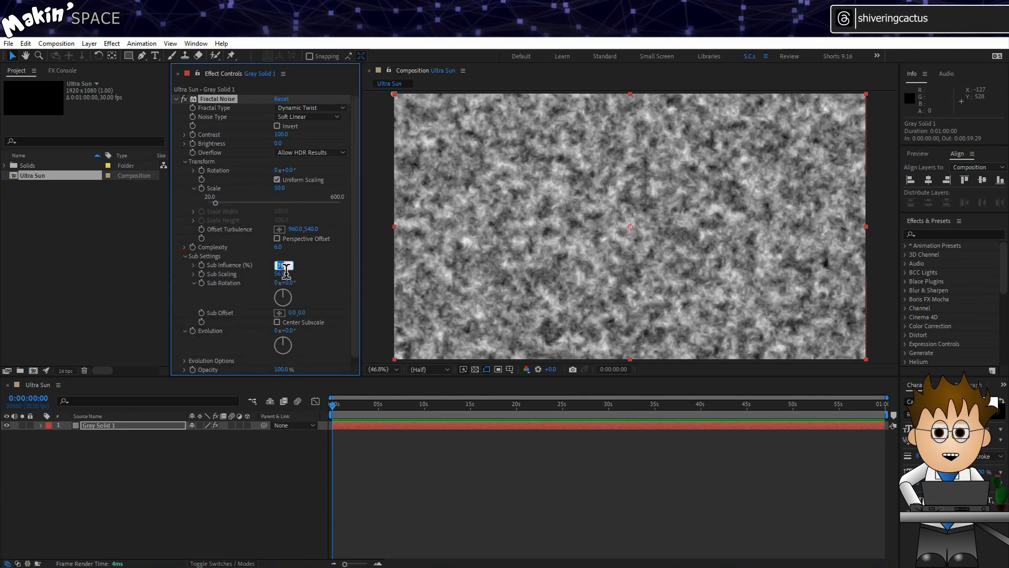
text(80)
key(Return)
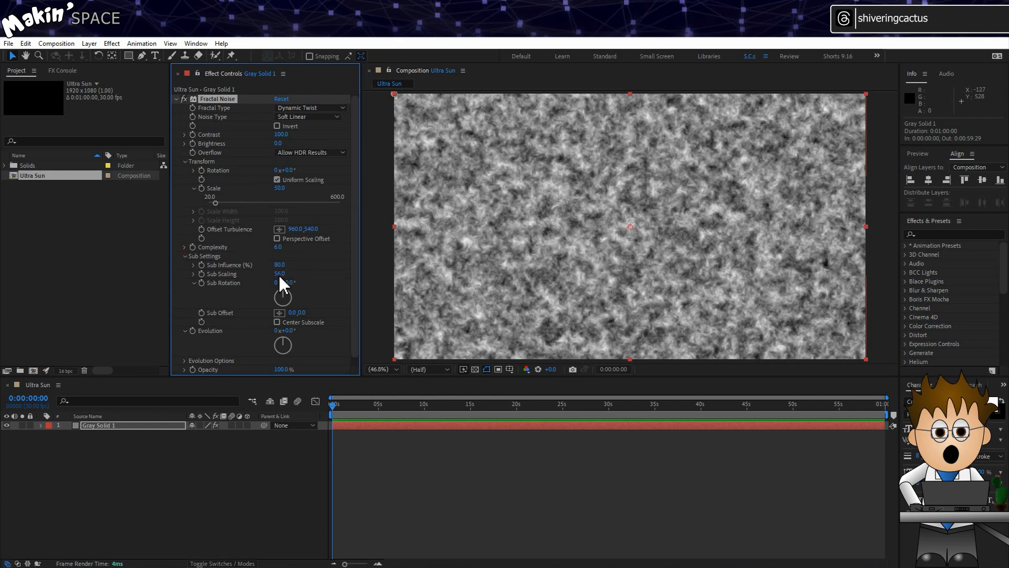
click(288, 284)
text(180)
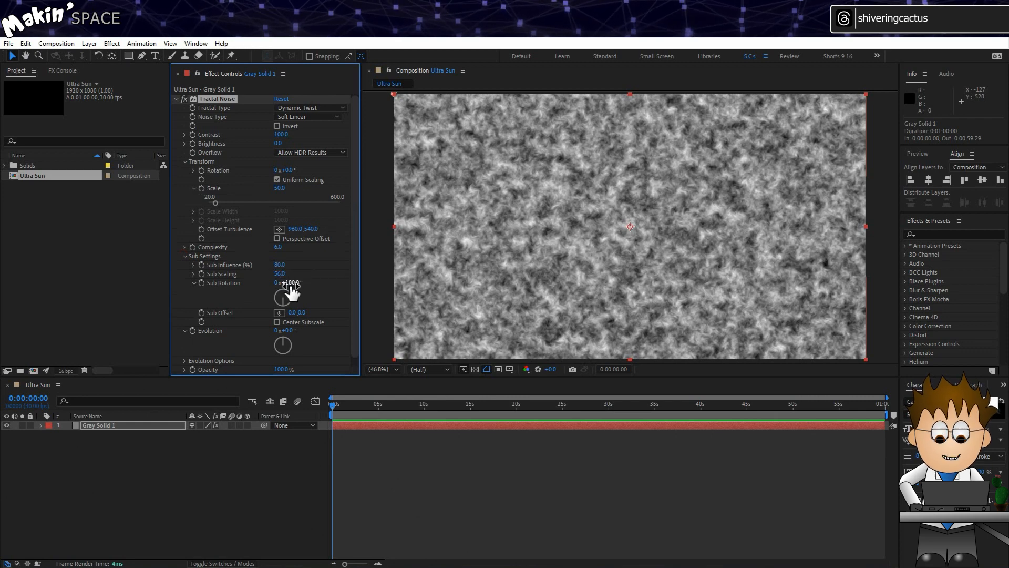
key(Return)
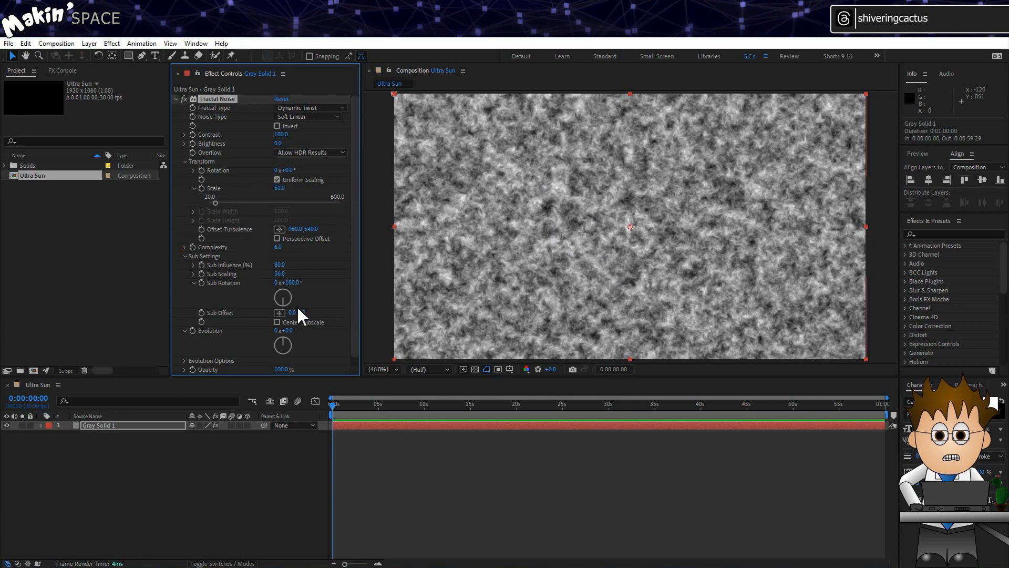
- Drive the Fractal Noise Evolution with the expression time*150 and preview the animation
key(alt)
scroll(243, 309, down, 1)
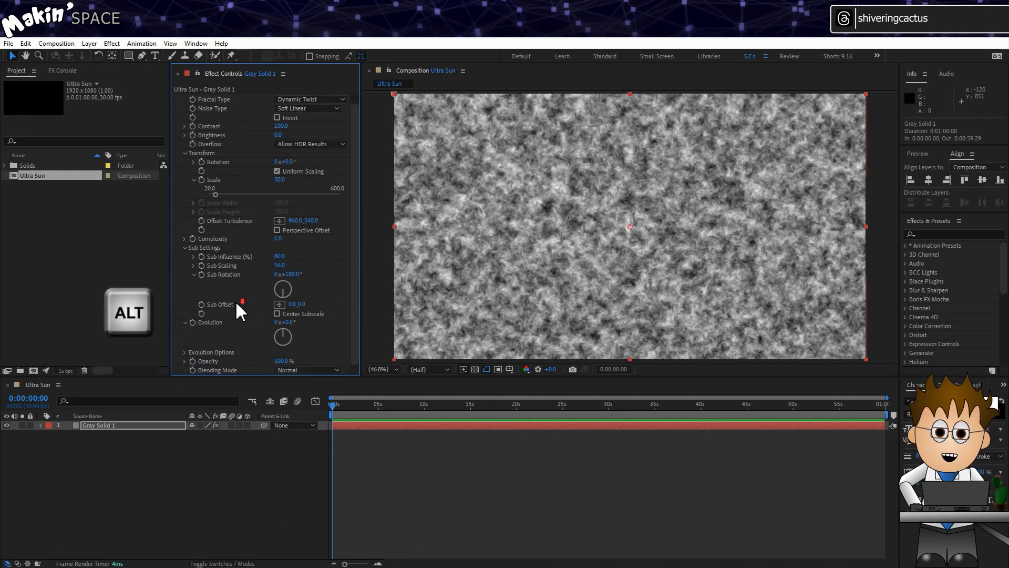
alt+click(192, 322)
text(time)
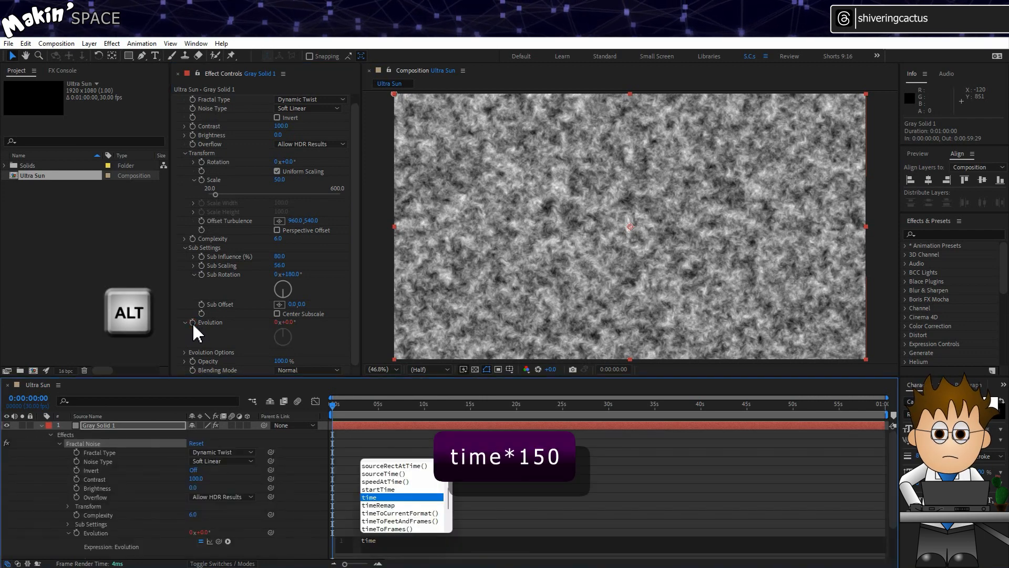
text(*150)
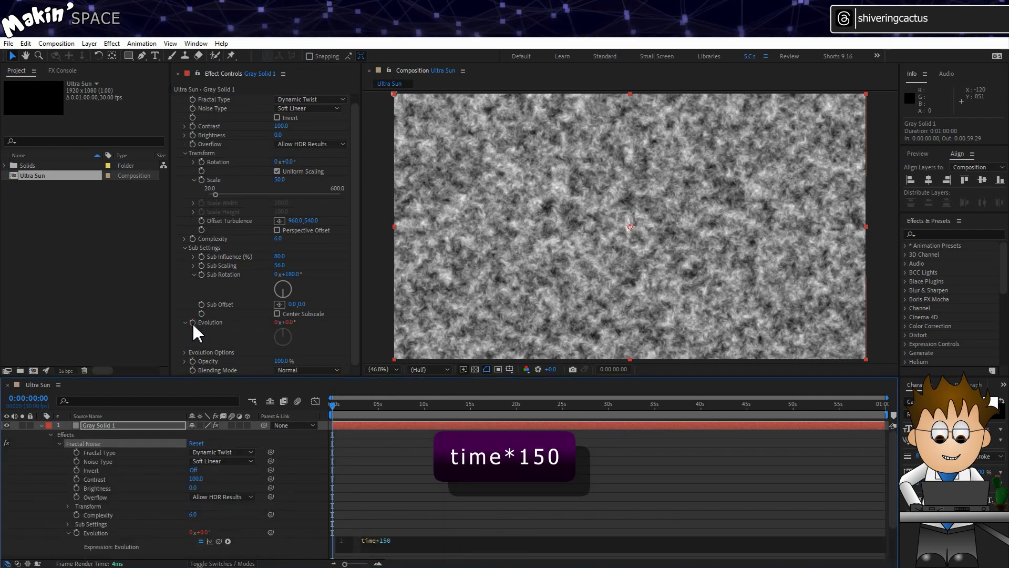
click(255, 368)
key(space)
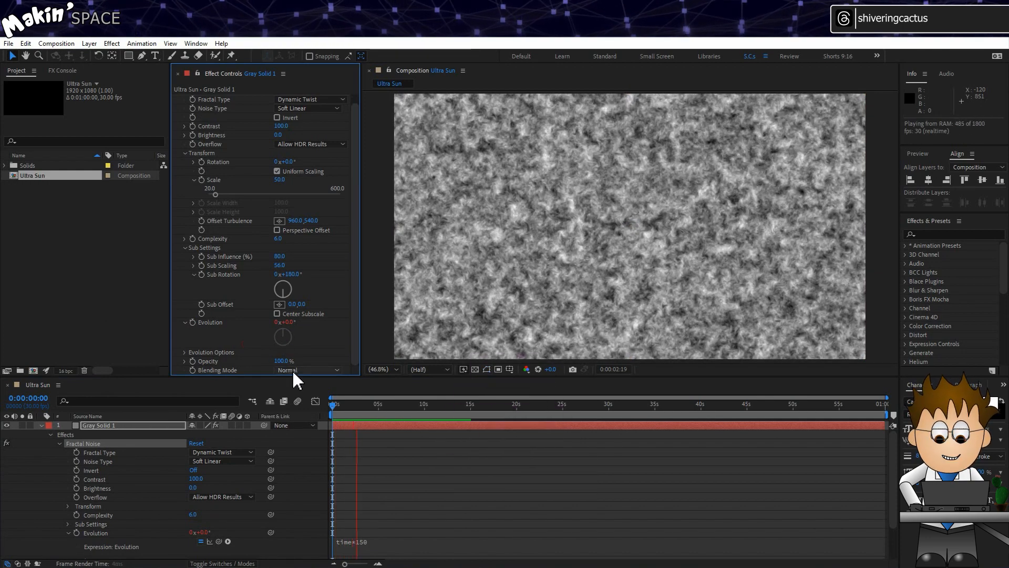
drag(343, 406, 298, 413)
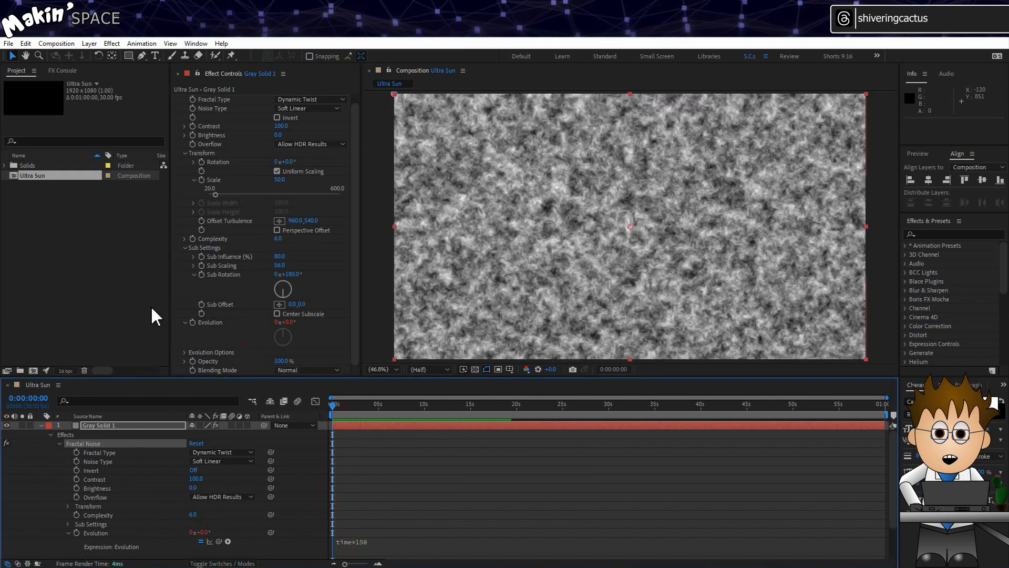
- Duplicate the Fractal Noise effect on the gray solid and collapse the original's settings
scroll(210, 175, up, 1)
click(208, 103)
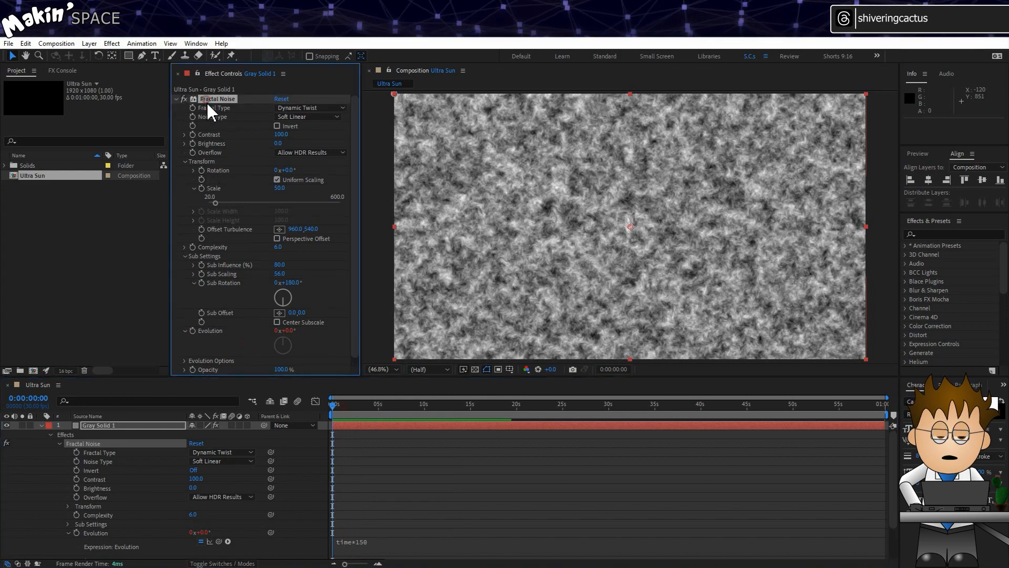
click(25, 43)
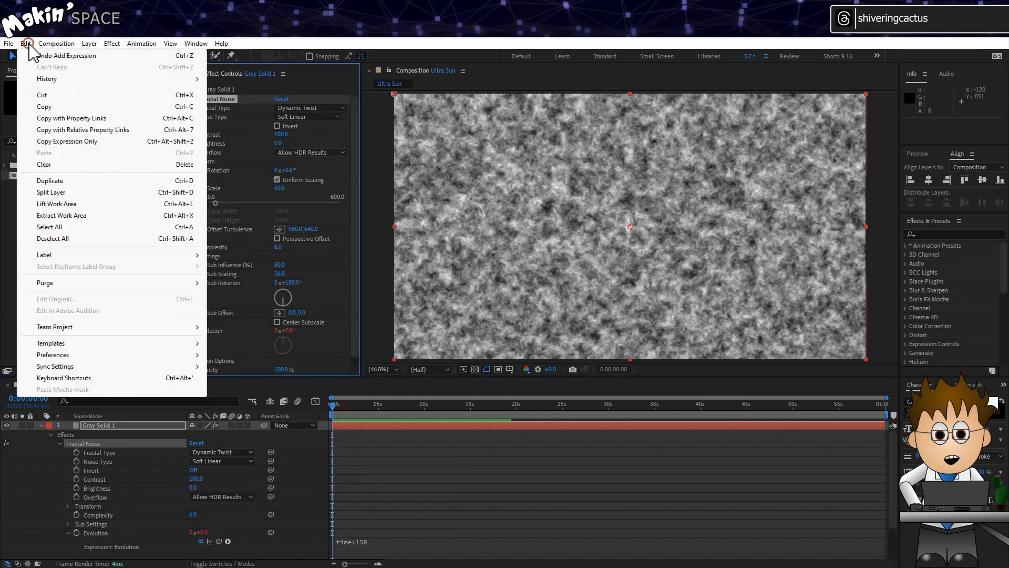
click(64, 178)
scroll(200, 138, up, 3)
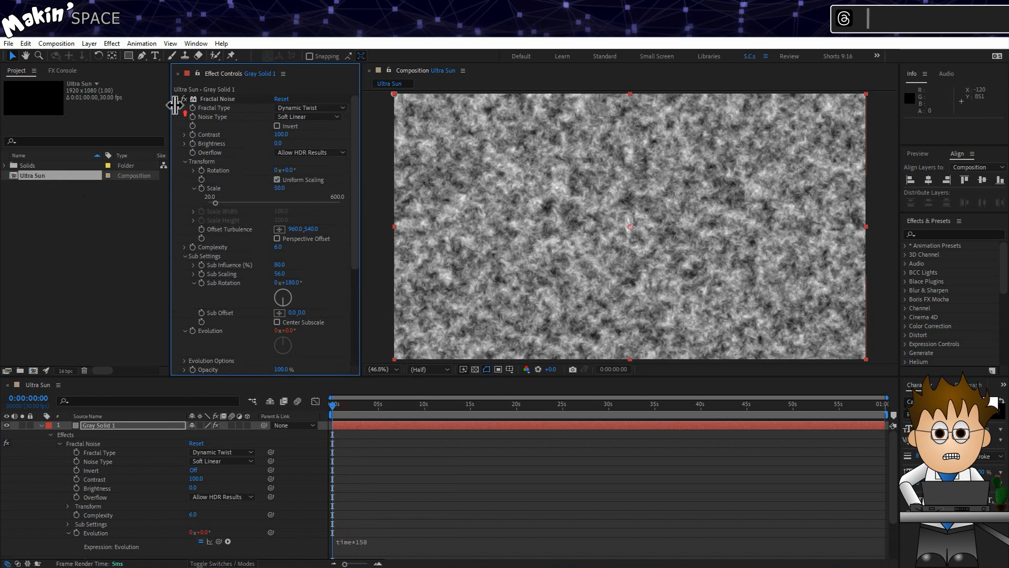
click(176, 99)
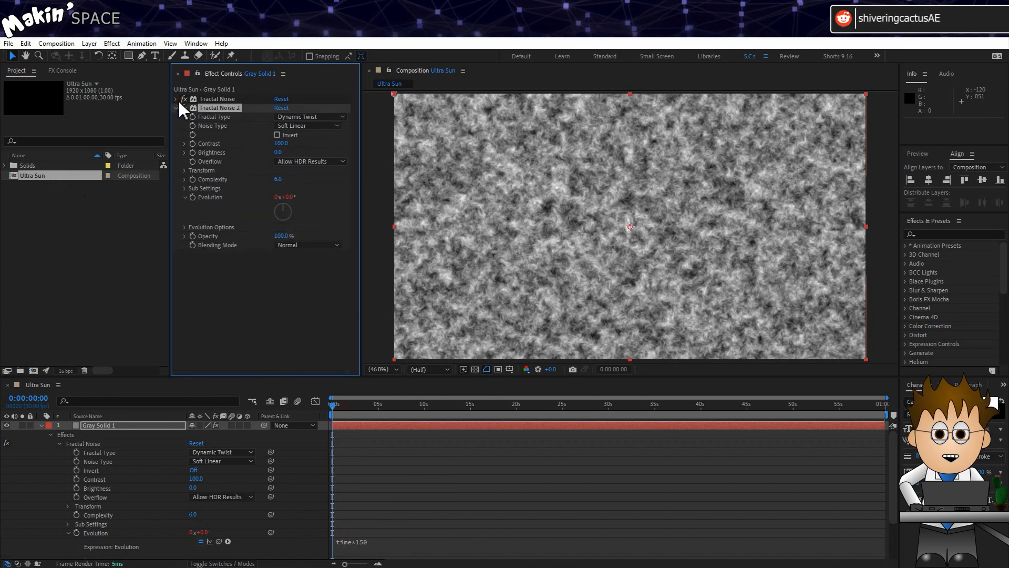
- Set the duplicated Fractal Noise to Screen blending mode and Dynamic fractal type
click(337, 246)
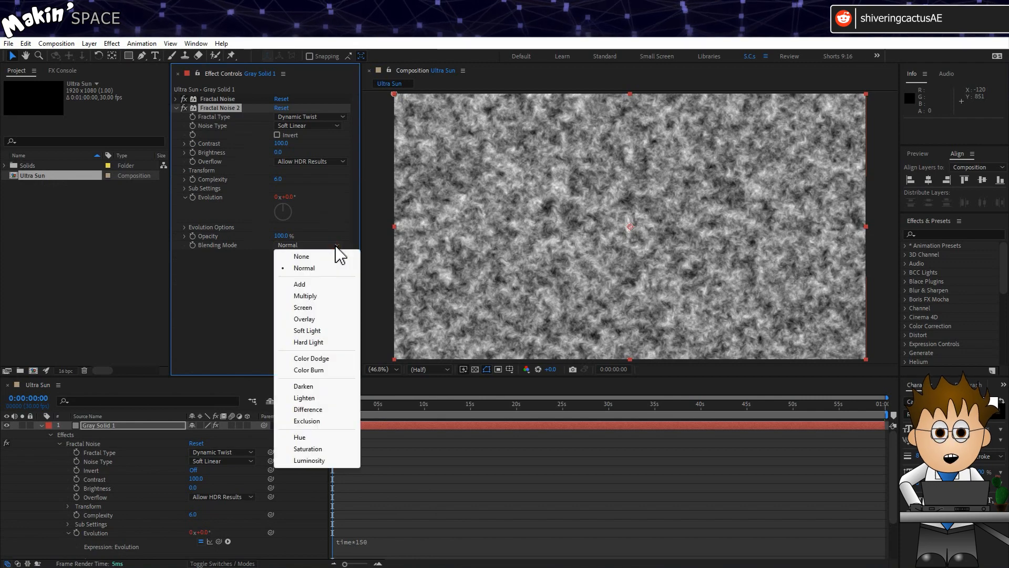
click(338, 308)
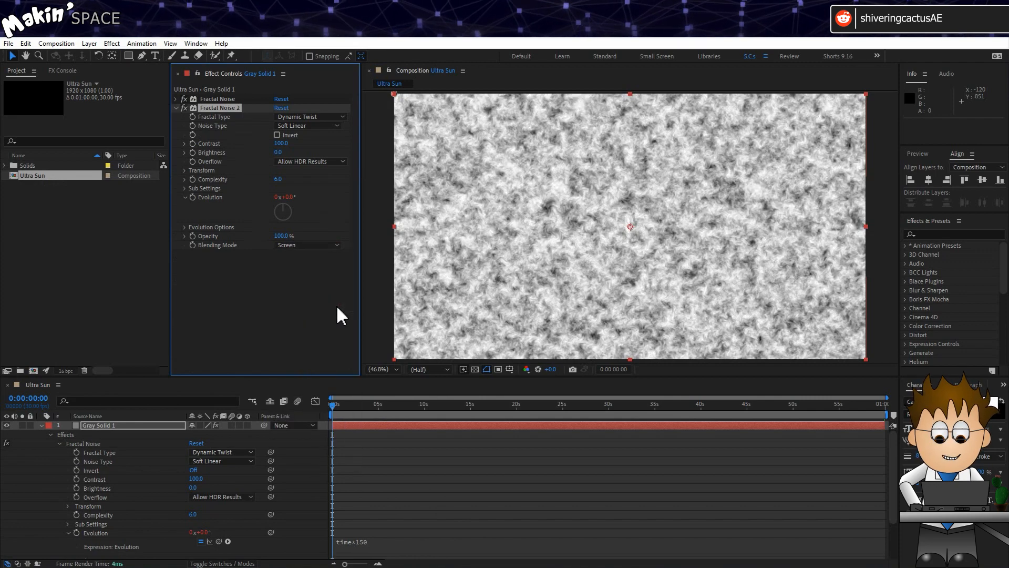
click(328, 117)
click(321, 185)
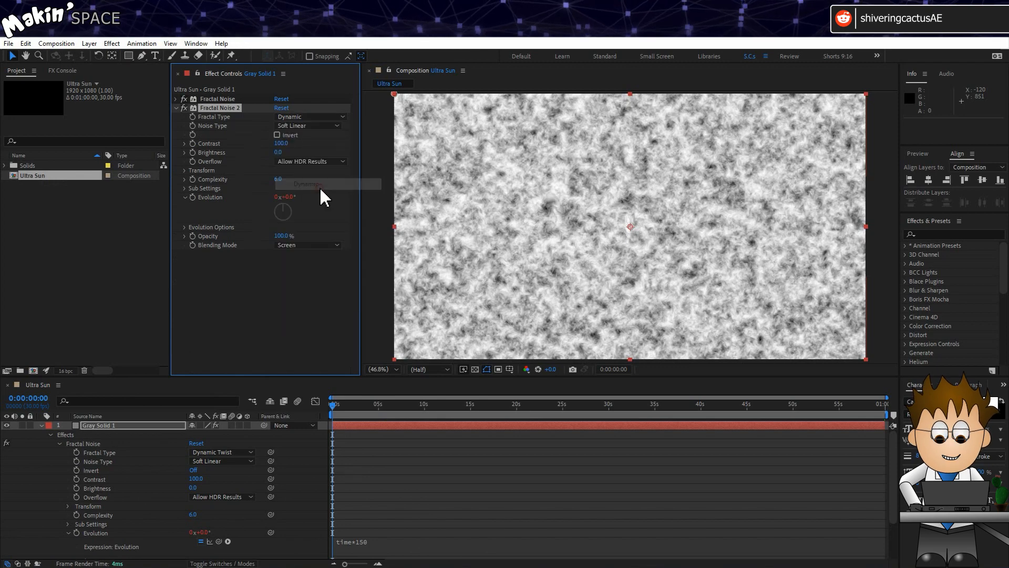
- Set Fractal Noise 2's contrast to 230 and brightness to -80, and preview the animation
click(284, 145)
text(23)
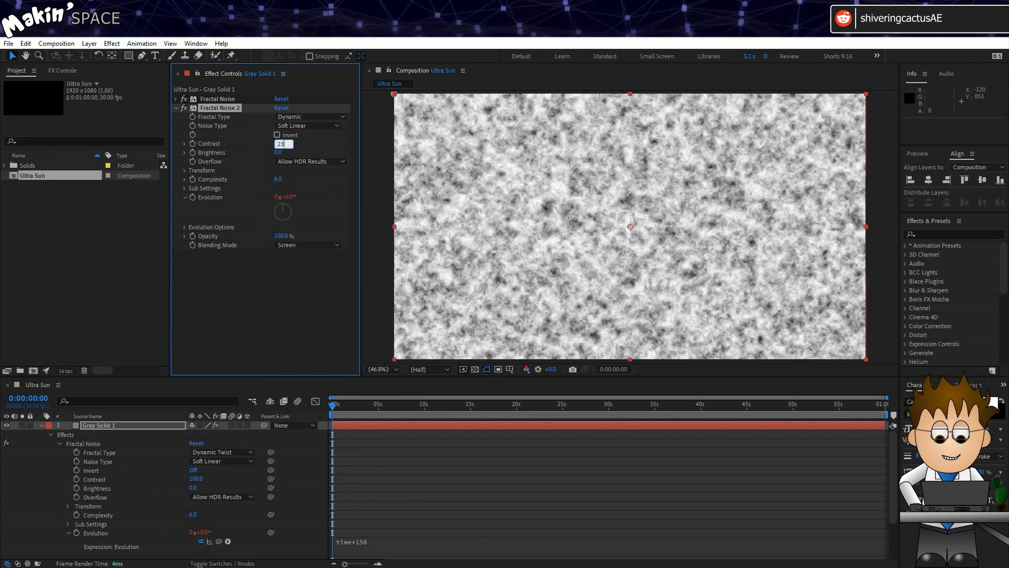
text(0)
key(Return)
click(280, 153)
text(-)
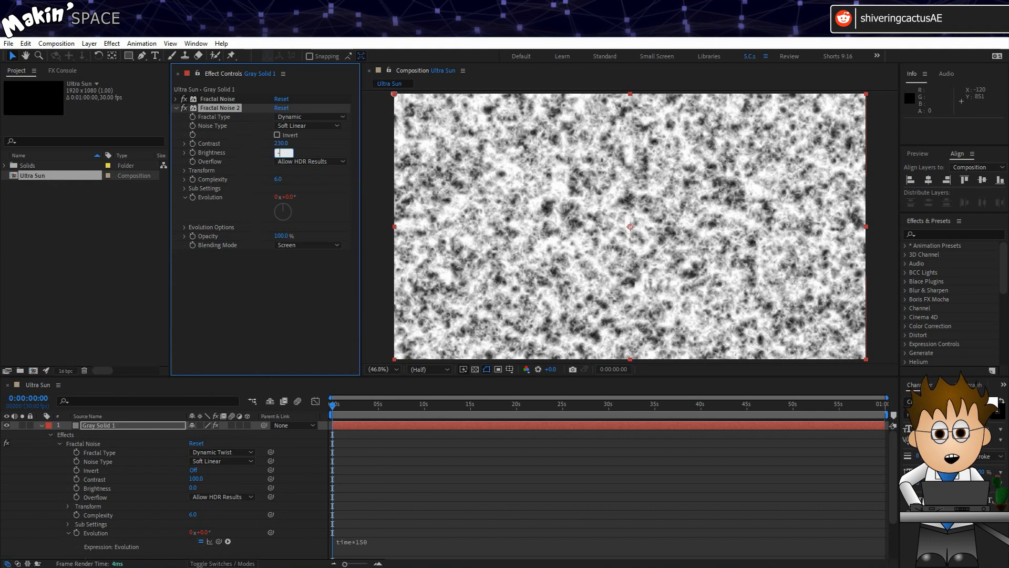
text(80)
key(Return)
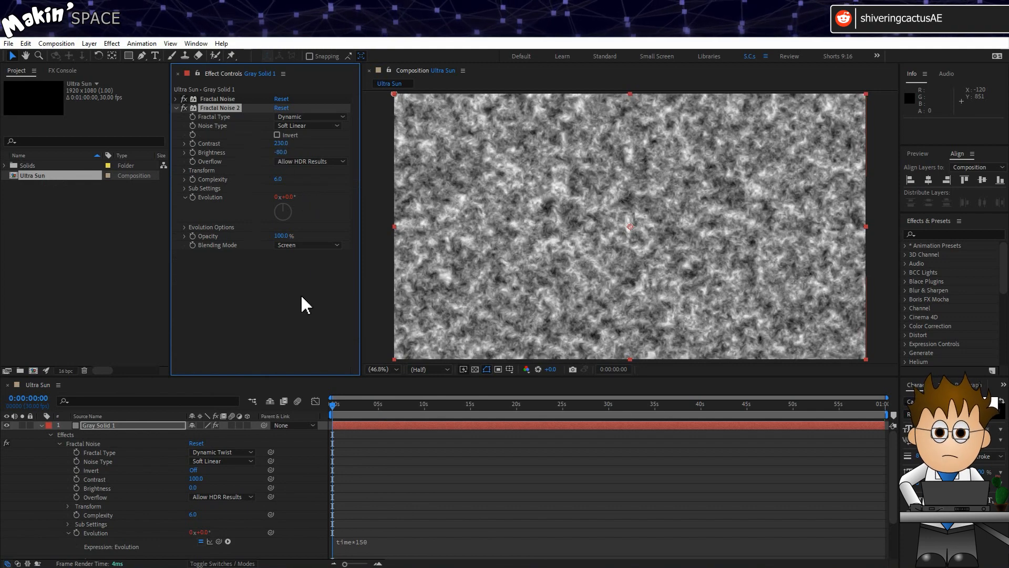
key(space)
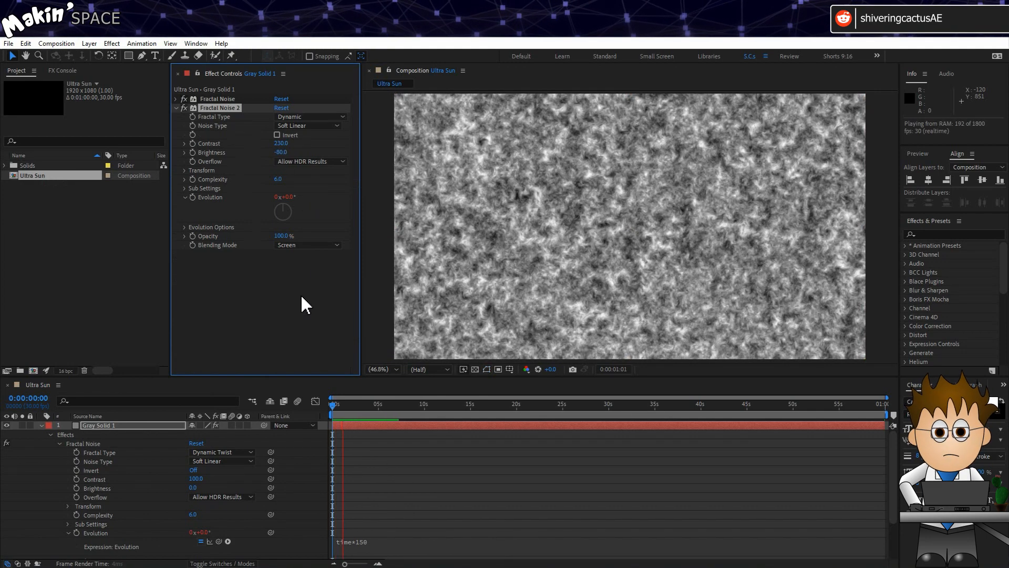
key(space)
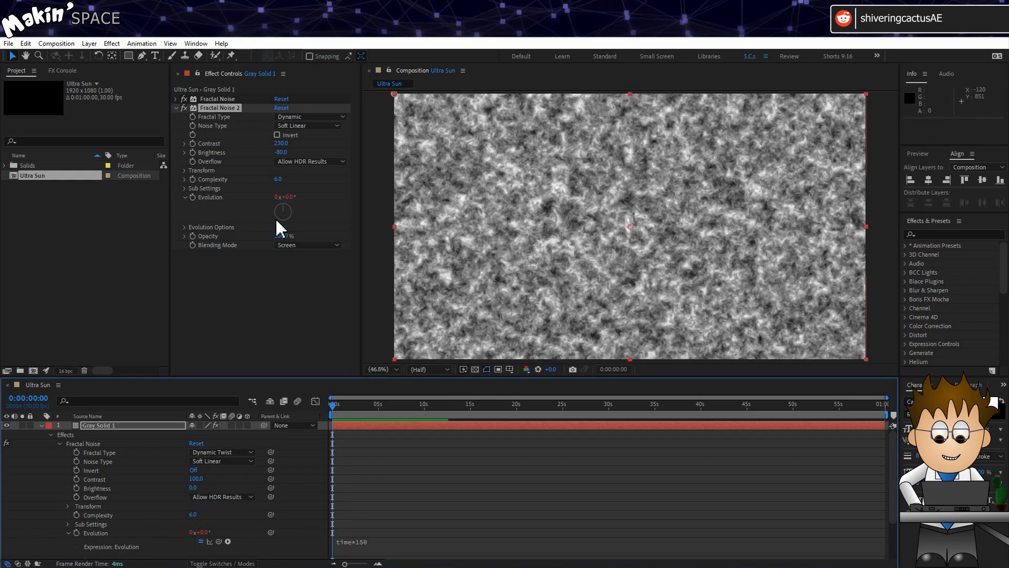
- Set the transform scale of Fractal Noise 2 to 100
click(184, 171)
click(284, 198)
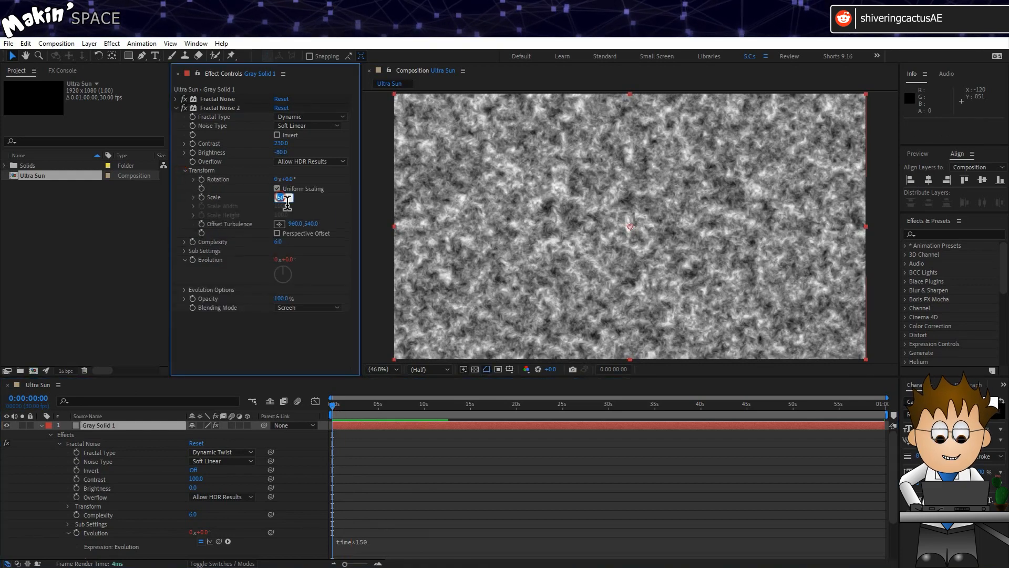
text(100)
key(Return)
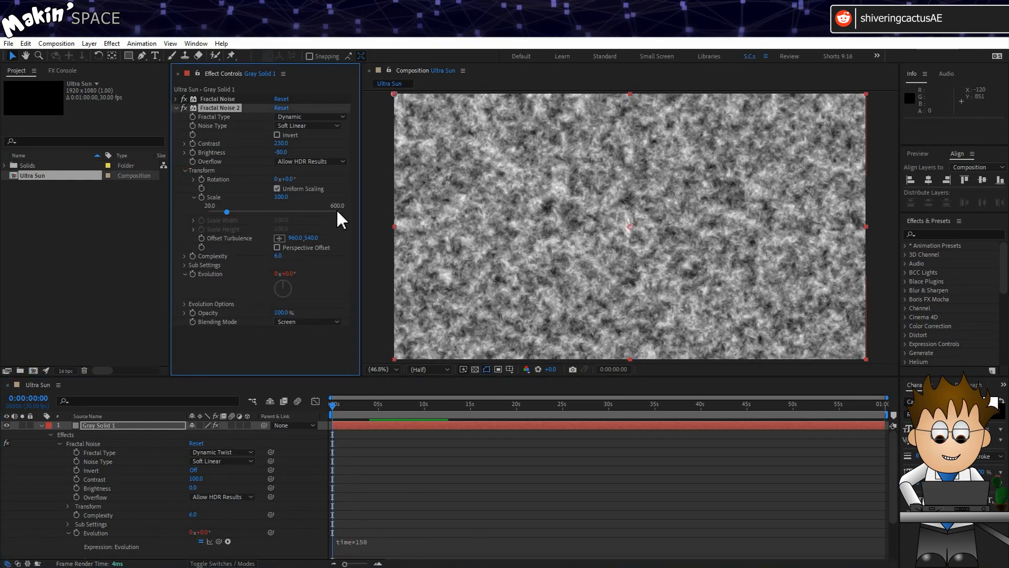
- Change the Evolution expression of Fractal Noise 2 to time*100 and collapse the gray solid's effect properties
click(208, 274)
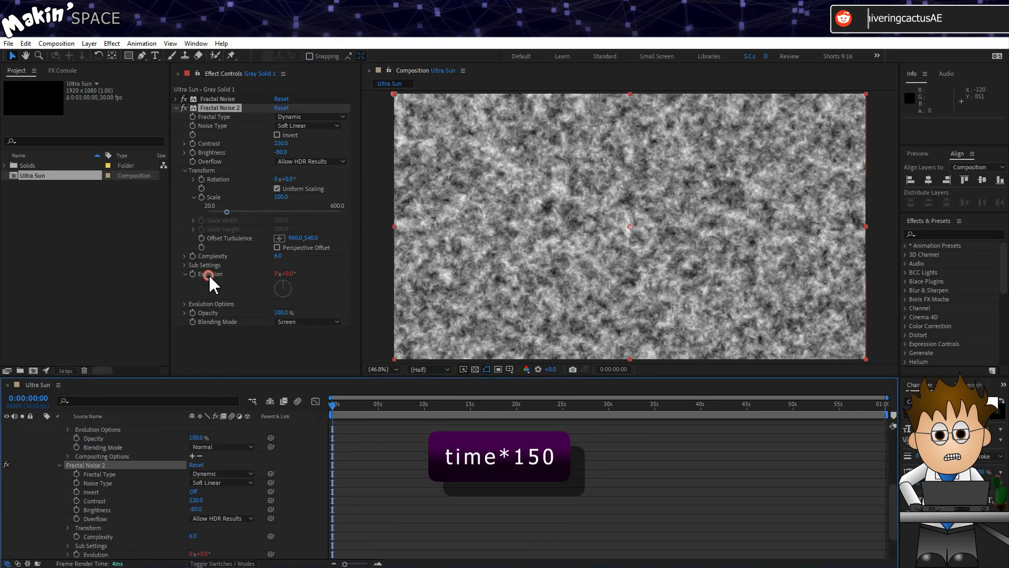
scroll(106, 540, down, 2)
click(67, 510)
click(376, 519)
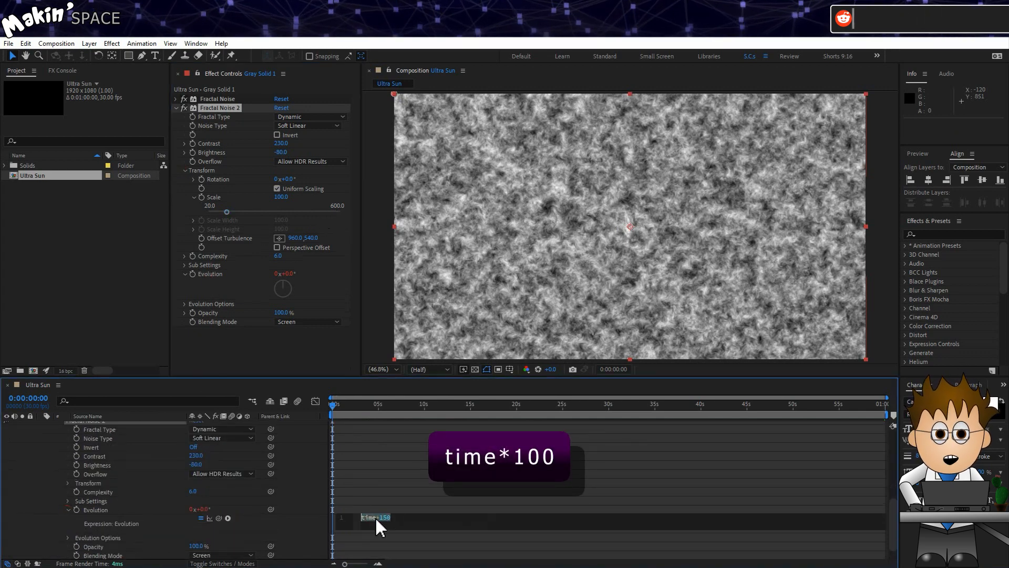
click(398, 520)
key(BackSpace)
key(BackSpace)
text(00)
click(300, 527)
scroll(221, 489, up, 2)
click(98, 425)
click(50, 435)
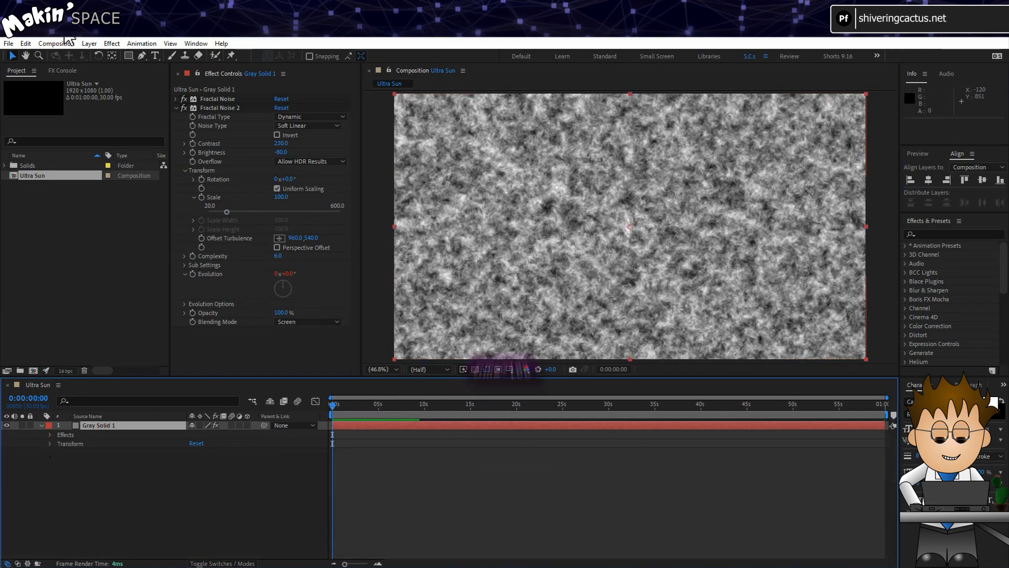
- Apply the Offset effect from the Distort category to the gray solid and set its horizontal Shift Center To value to 1920
click(111, 43)
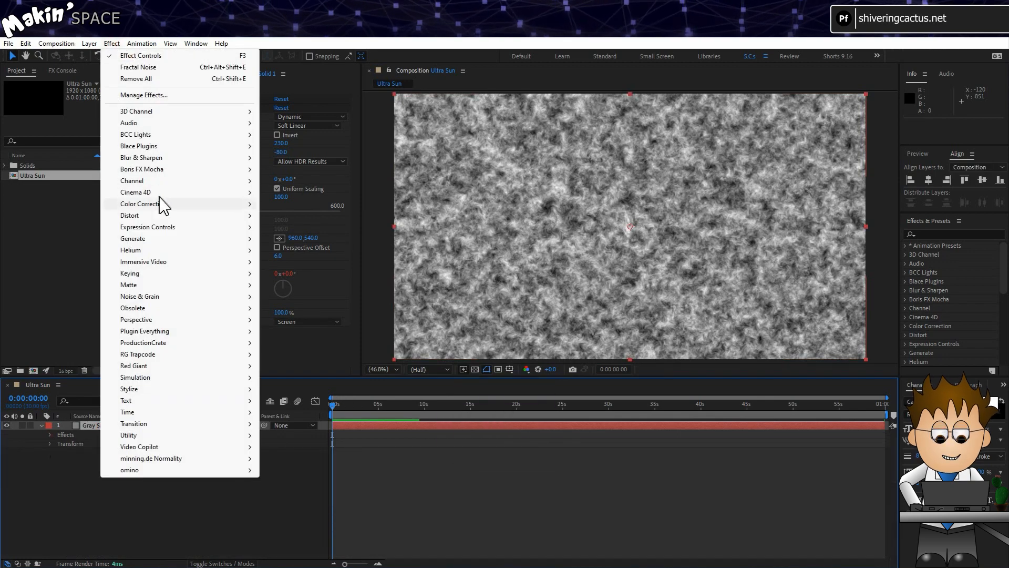
mouse_move(179, 214)
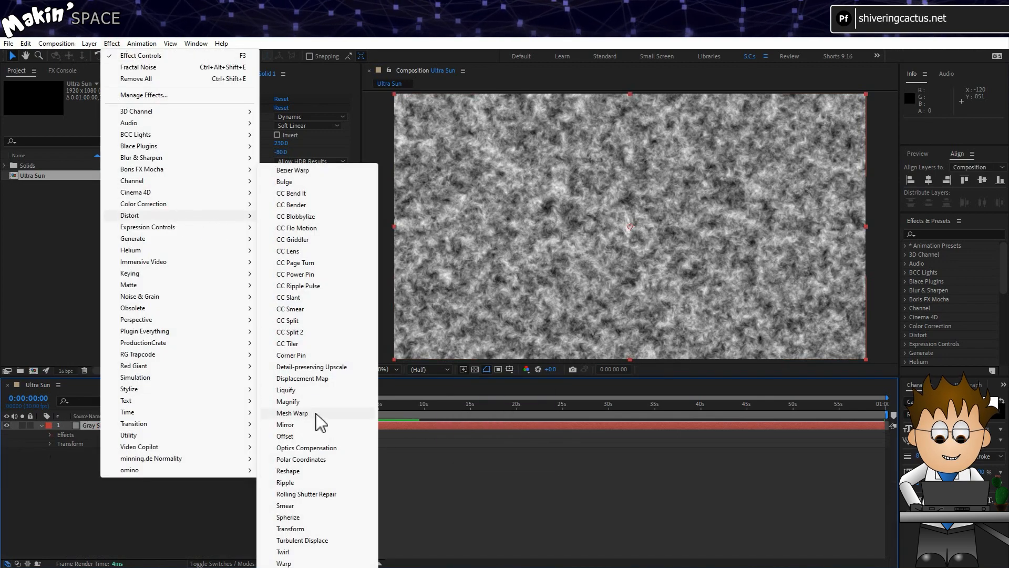
click(316, 436)
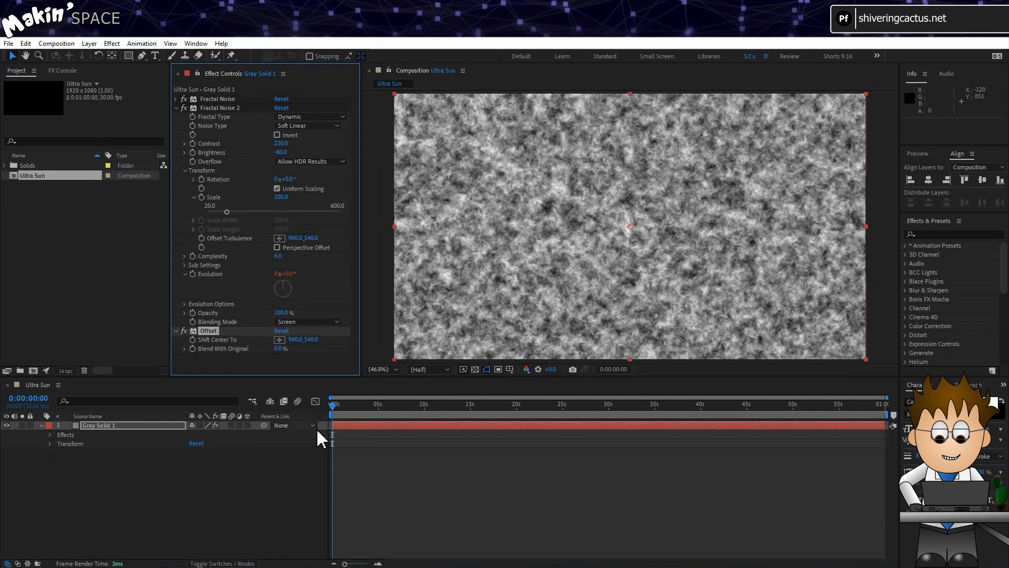
click(295, 340)
text(1920)
key(Return)
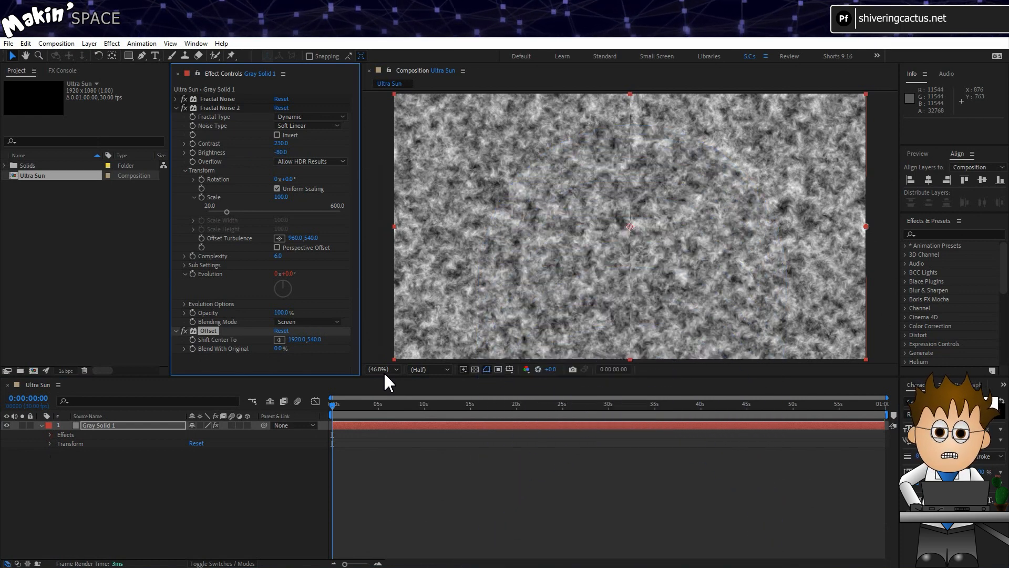
- Duplicate the gray solid layer and delete the Offset effect from the upper copy
key(ctrl+d)
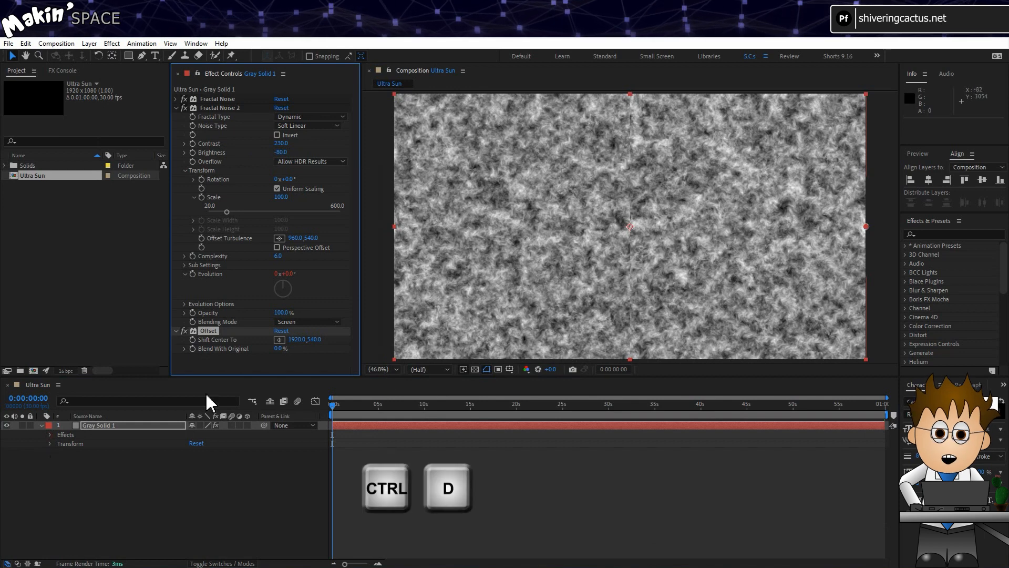
click(148, 428)
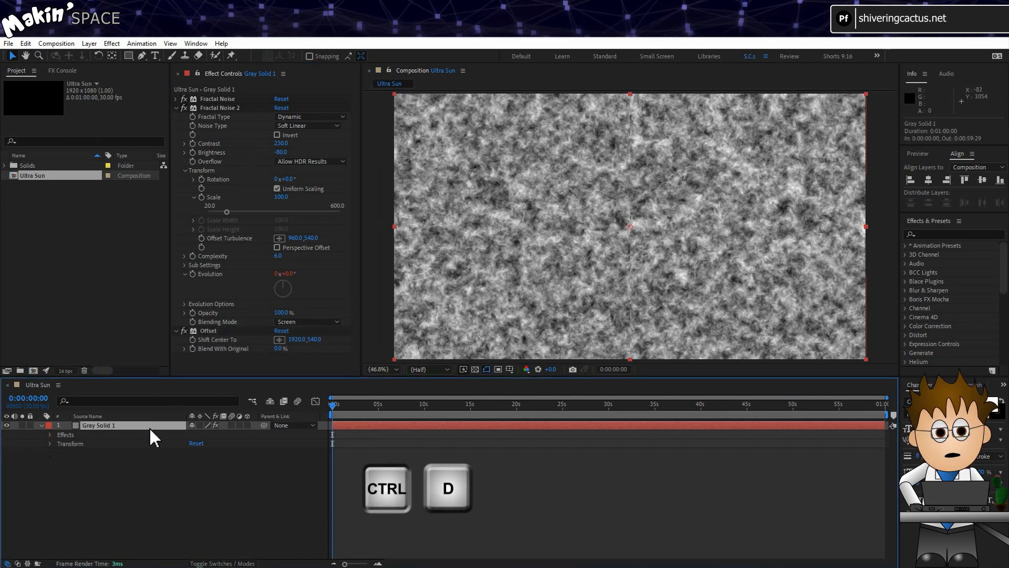
key(ctrl+d)
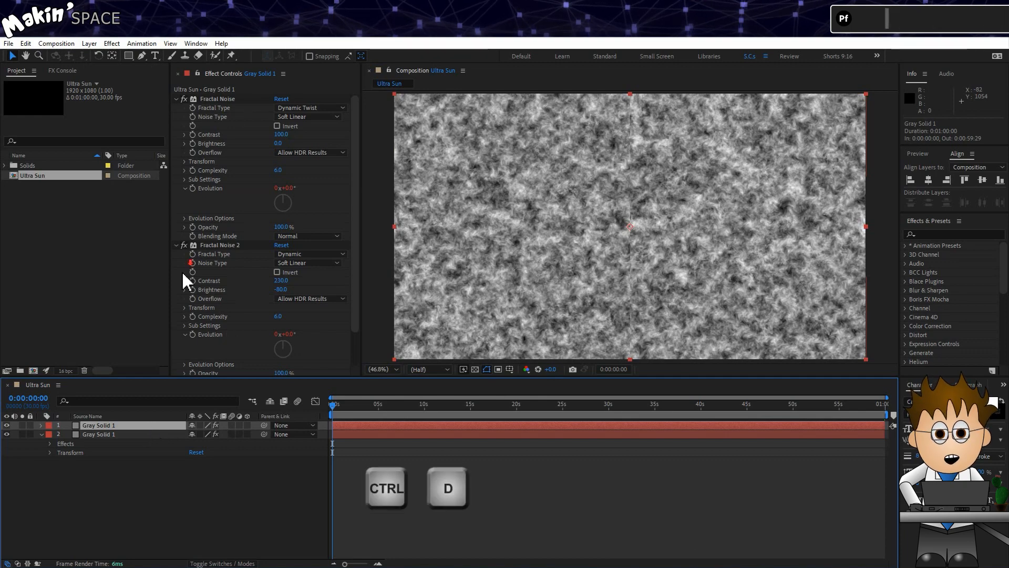
scroll(211, 315, down, 2)
click(234, 352)
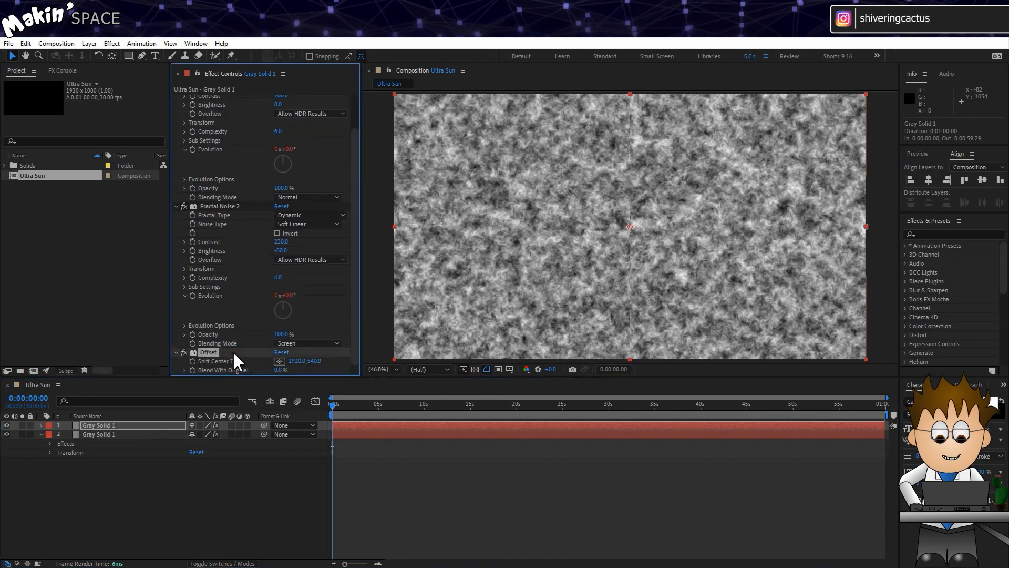
key(Delete)
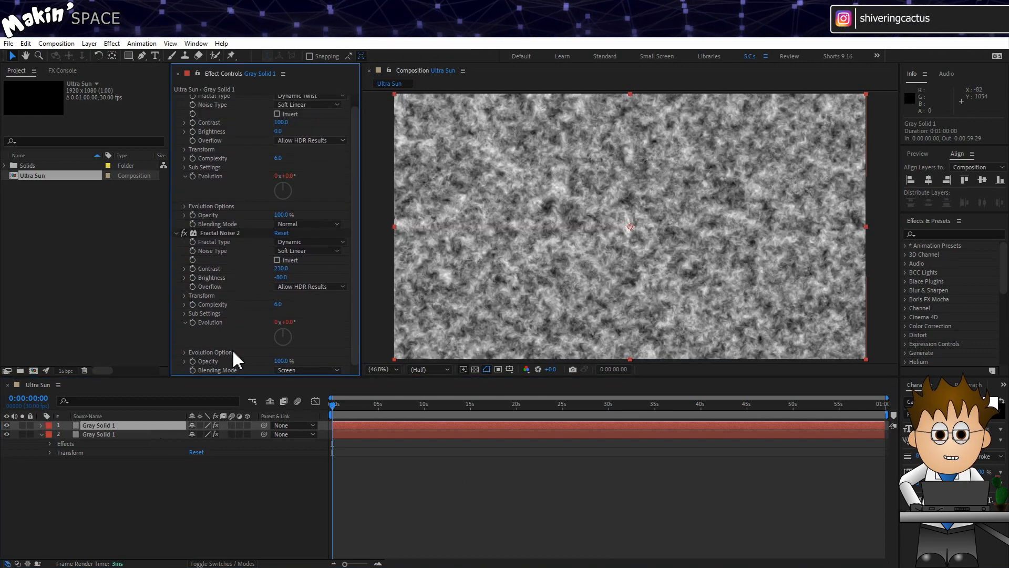
- Apply a Linear Wipe to the upper gray solid with Transition Completion at 30% and Feather at 80
click(112, 43)
mouse_move(176, 423)
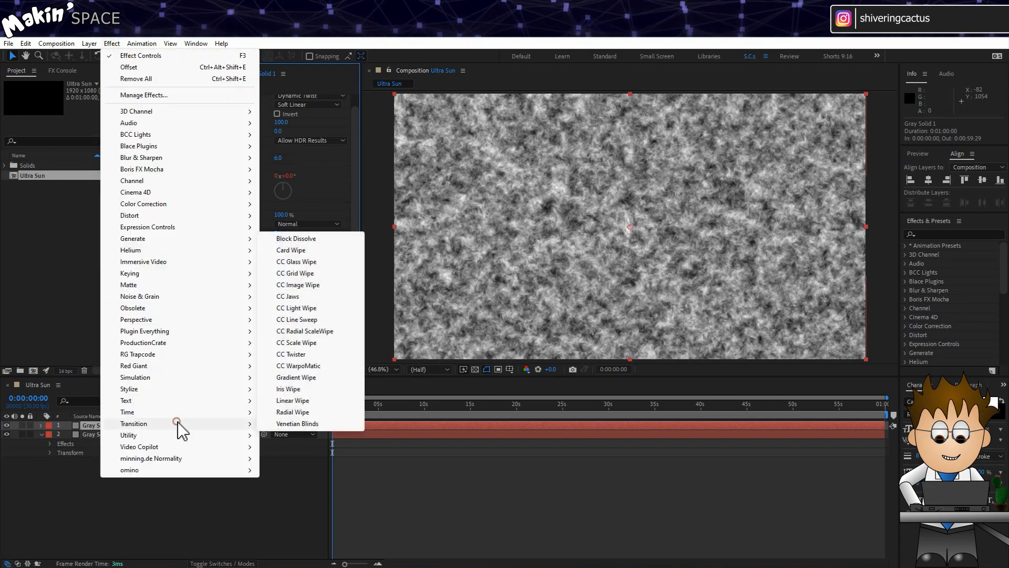
click(292, 401)
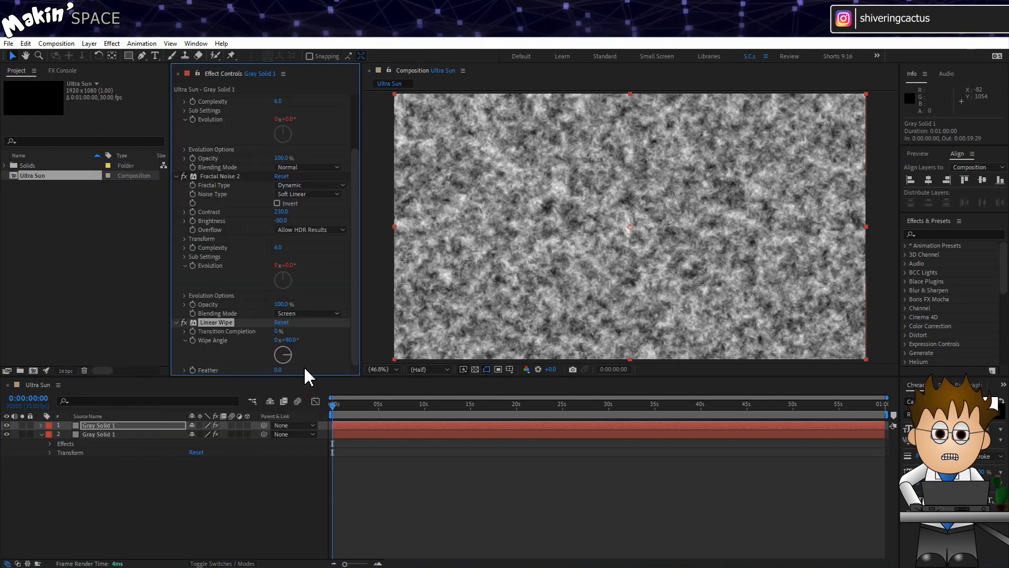
click(278, 332)
text(30)
key(Return)
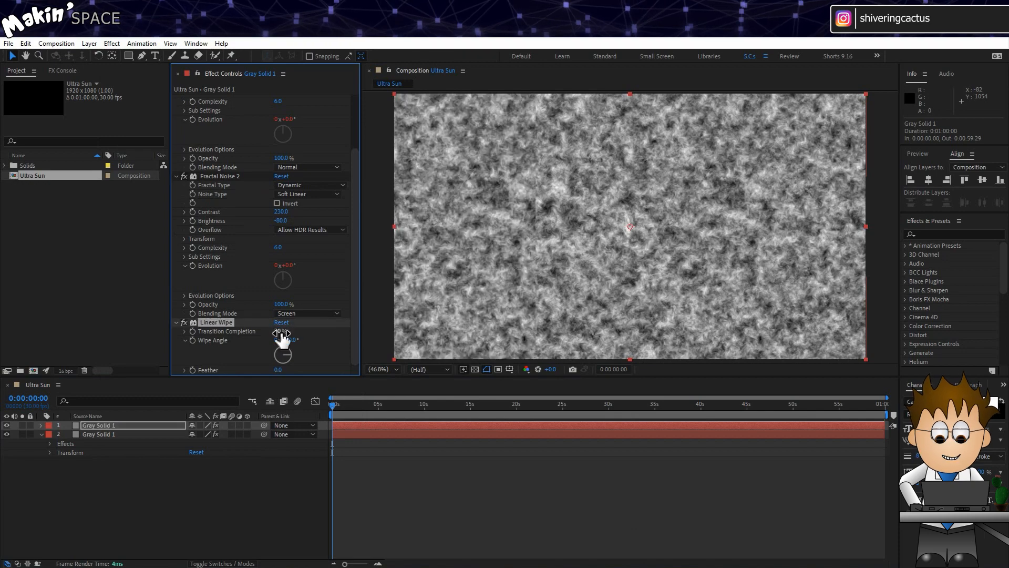
click(280, 370)
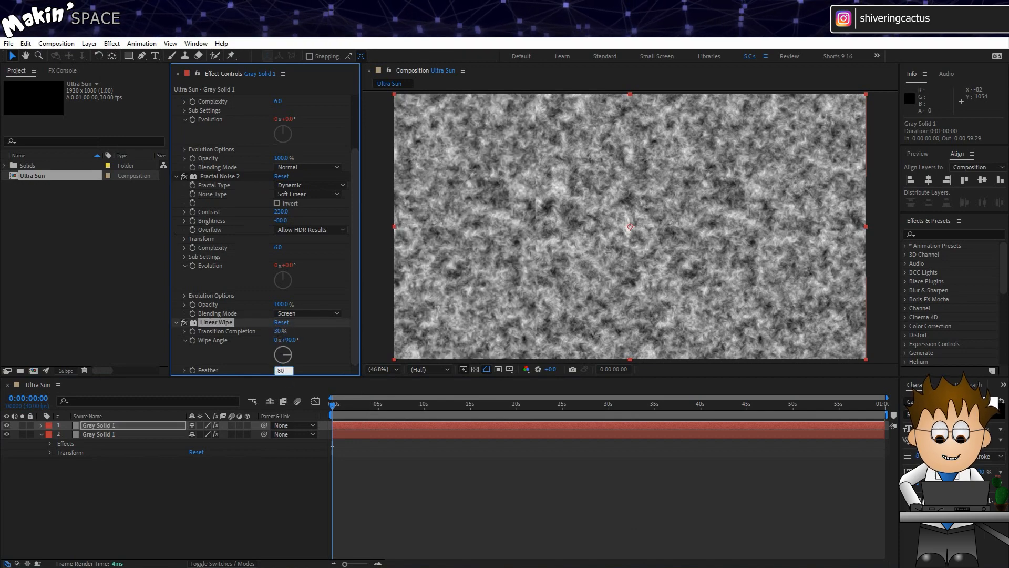
key(Return)
- Try a rectangular mask over the right-hand part of the upper gray solid, set to Subtract
click(129, 425)
click(128, 55)
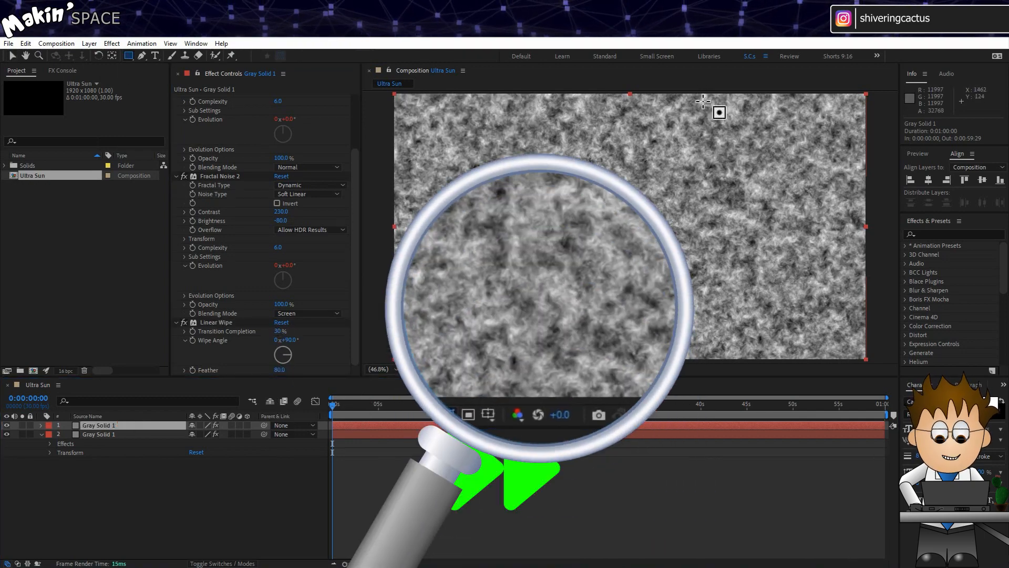
scroll(703, 101, down, 2)
drag(672, 129, 800, 342)
click(206, 443)
click(218, 478)
- Try an 80-pixel feather on the subtract mask, check the blend, and remove the mask
click(60, 444)
click(199, 461)
text(8)
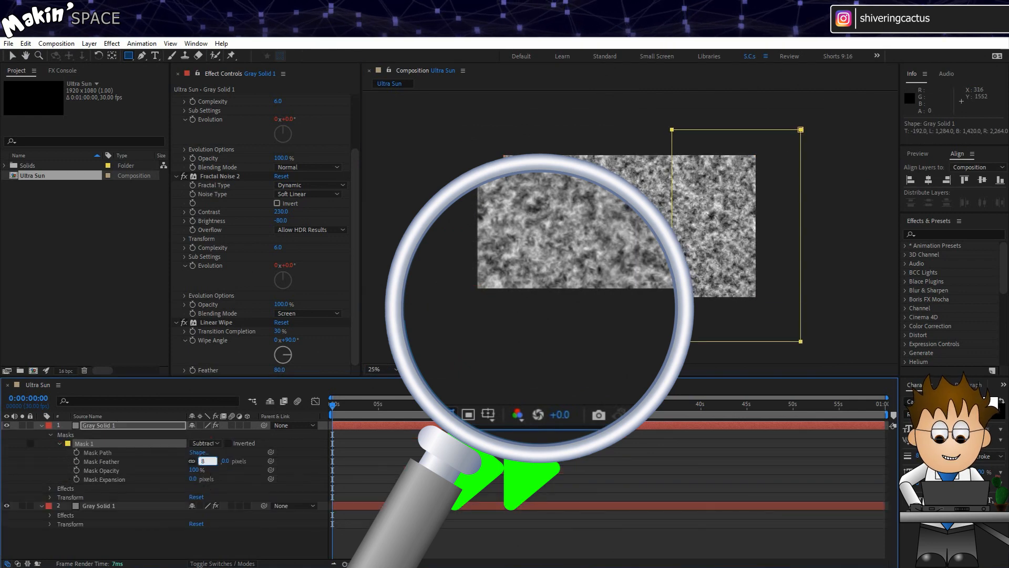
text(0)
key(Return)
click(100, 551)
scroll(588, 265, up, 2)
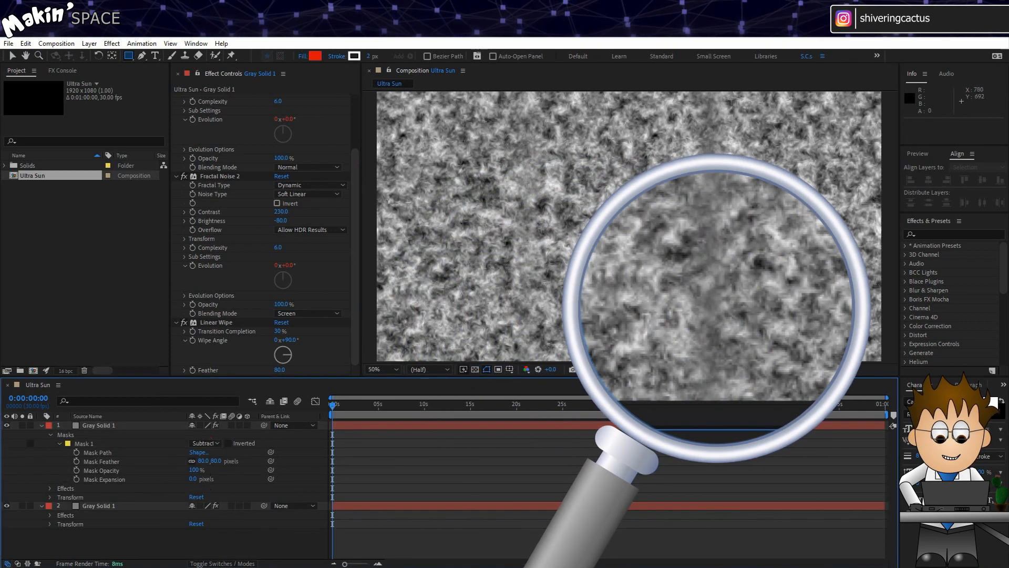
scroll(590, 275, down, 2)
click(89, 444)
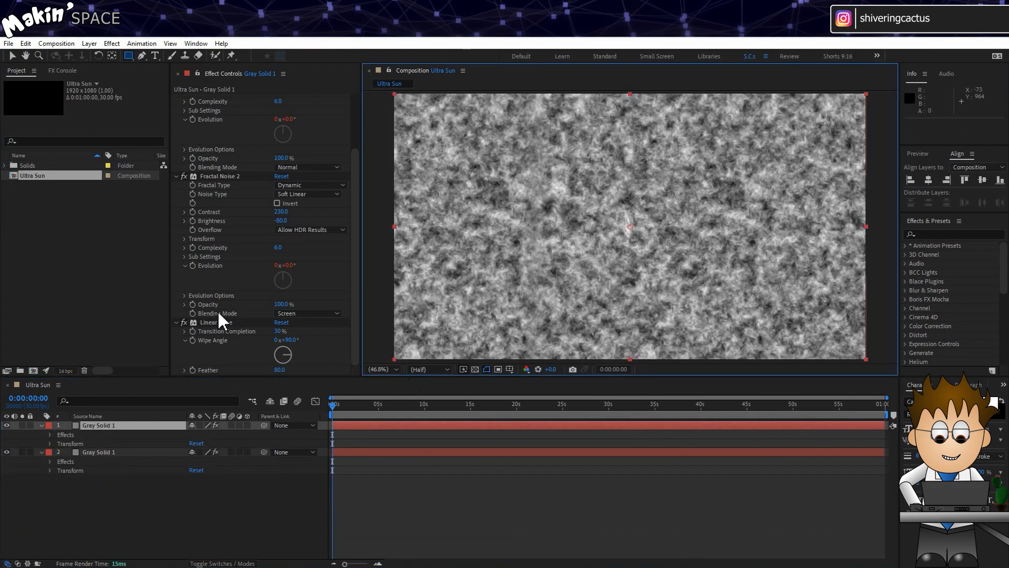
- Duplicate the Linear Wipe, set the copy's Wipe Angle to -90°, and preview the animation
click(216, 323)
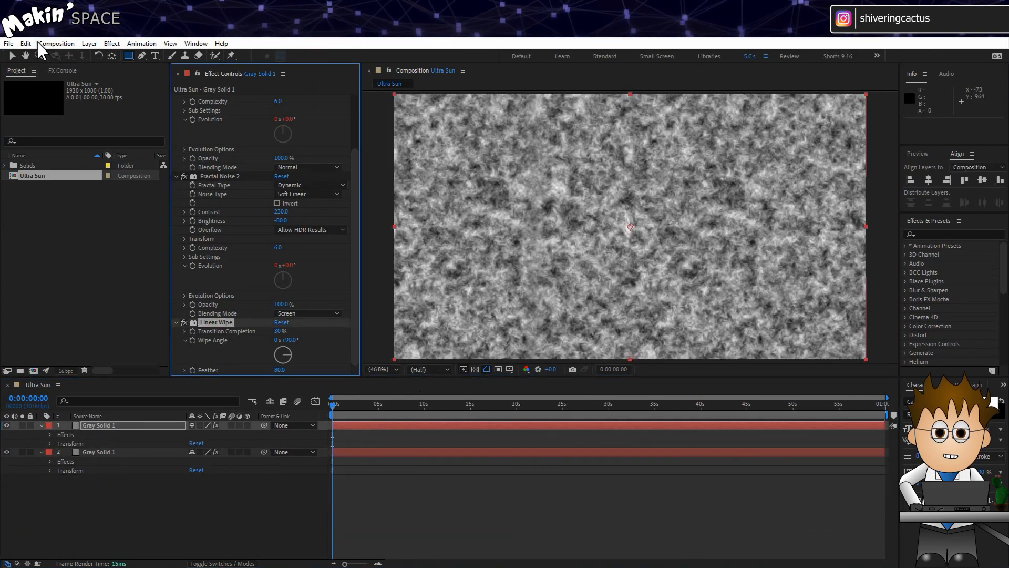
key(ctrl+d)
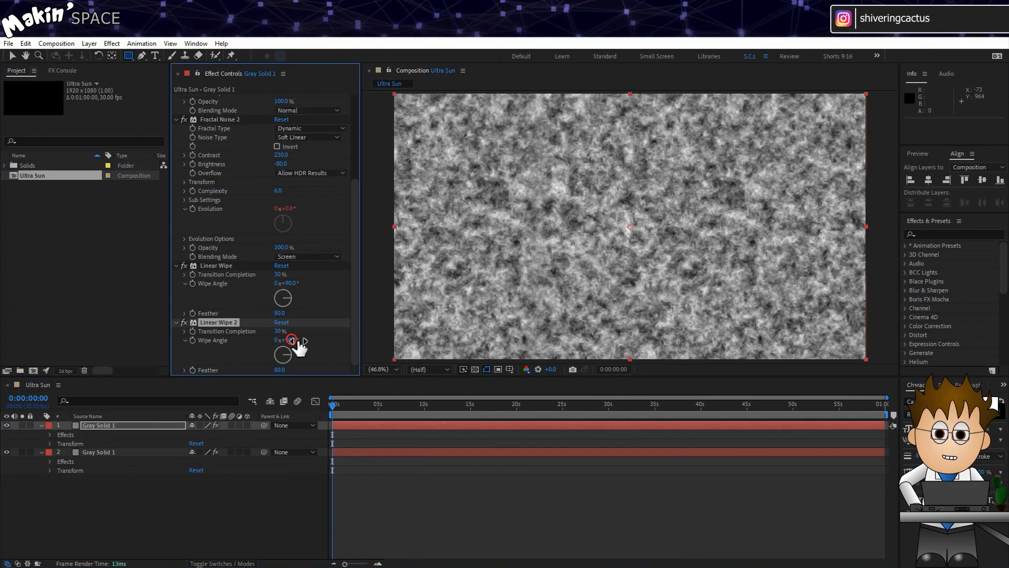
click(289, 340)
text(-90)
key(Return)
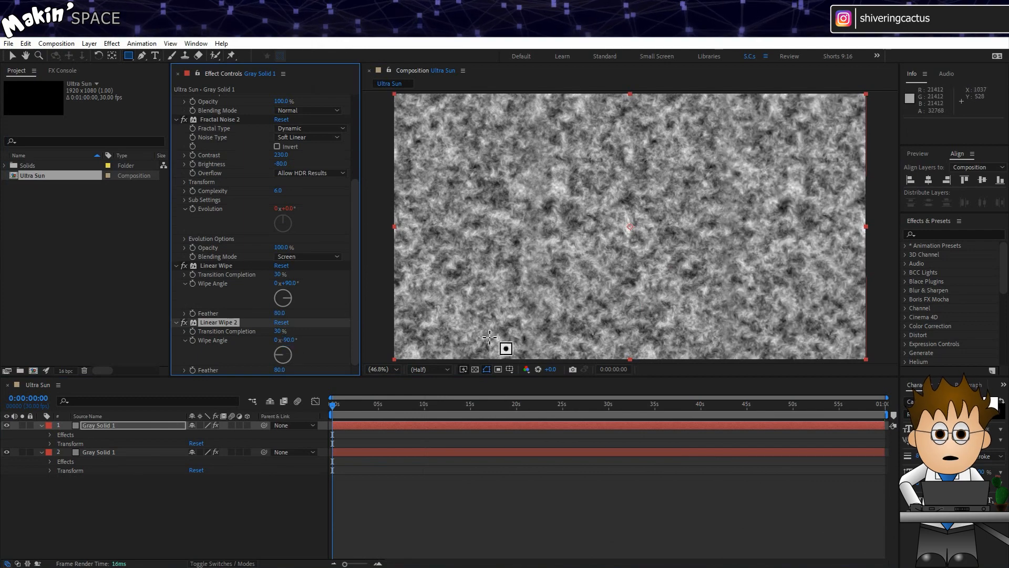
key(space)
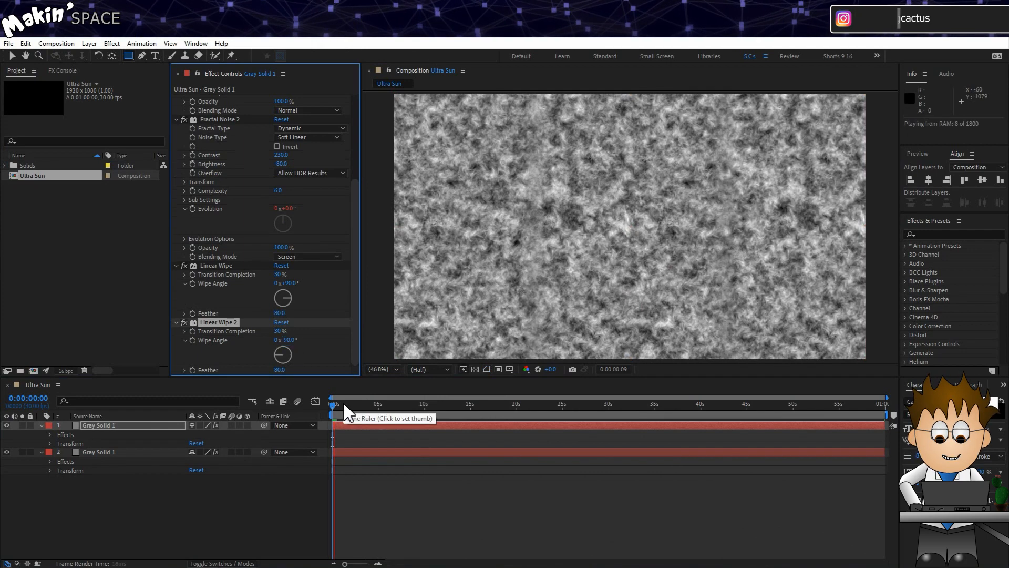
key(space)
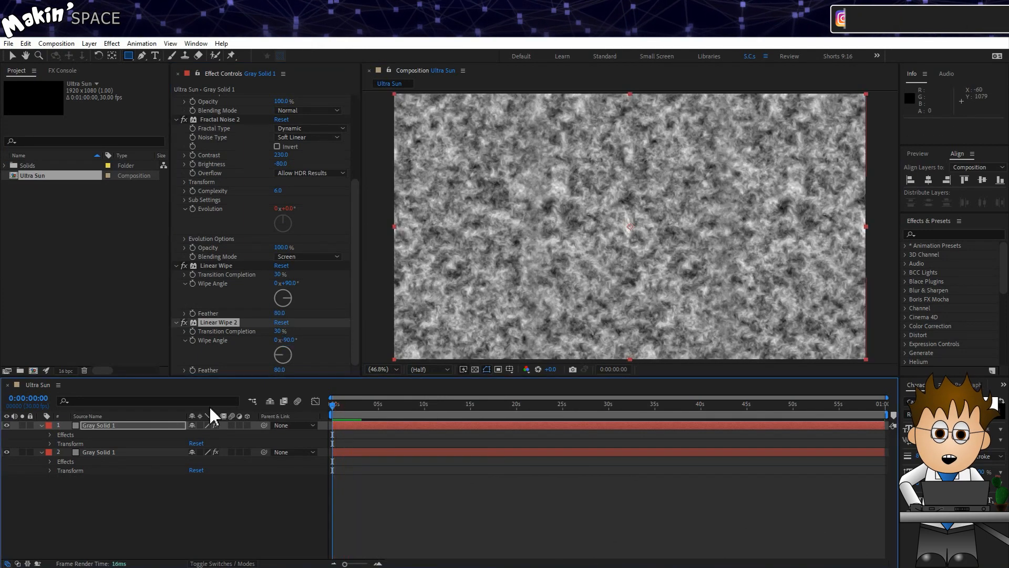
- Pre-compose both gray solids into a composition named Sun Tex and hide its layer
click(112, 425)
shift+click(113, 452)
right_click(112, 452)
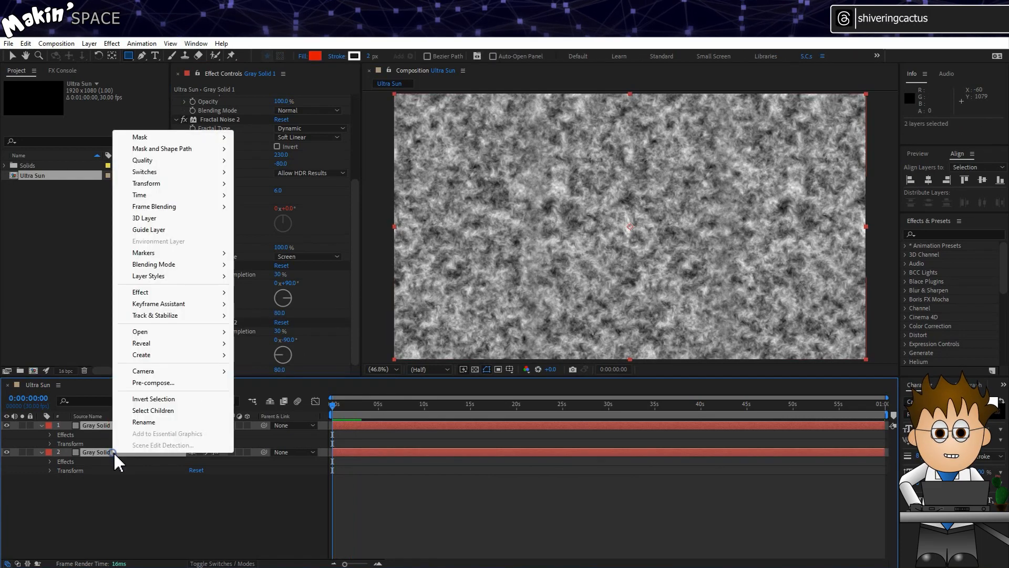
click(169, 384)
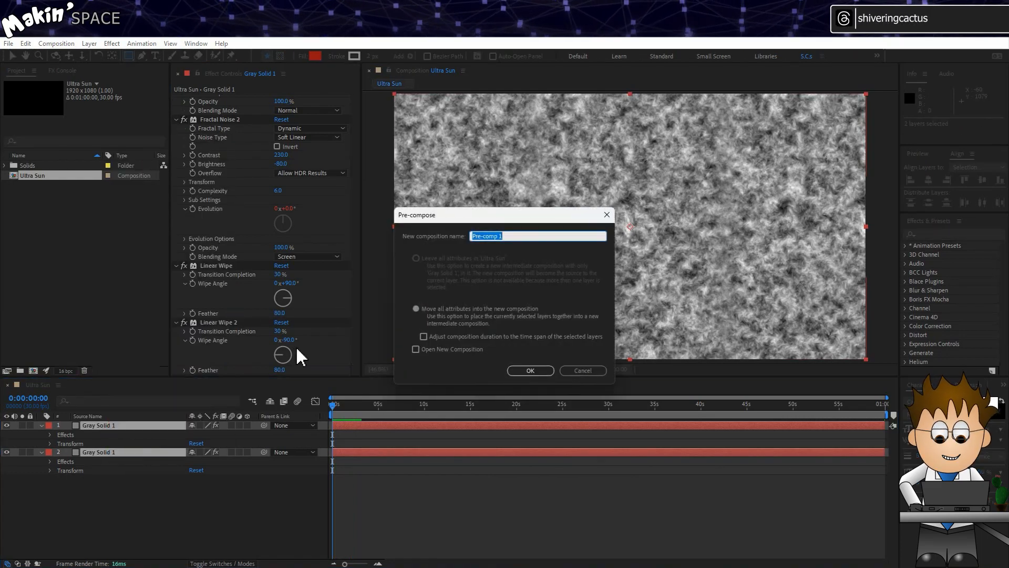
text(Awesome Fractal Texure without Edges)
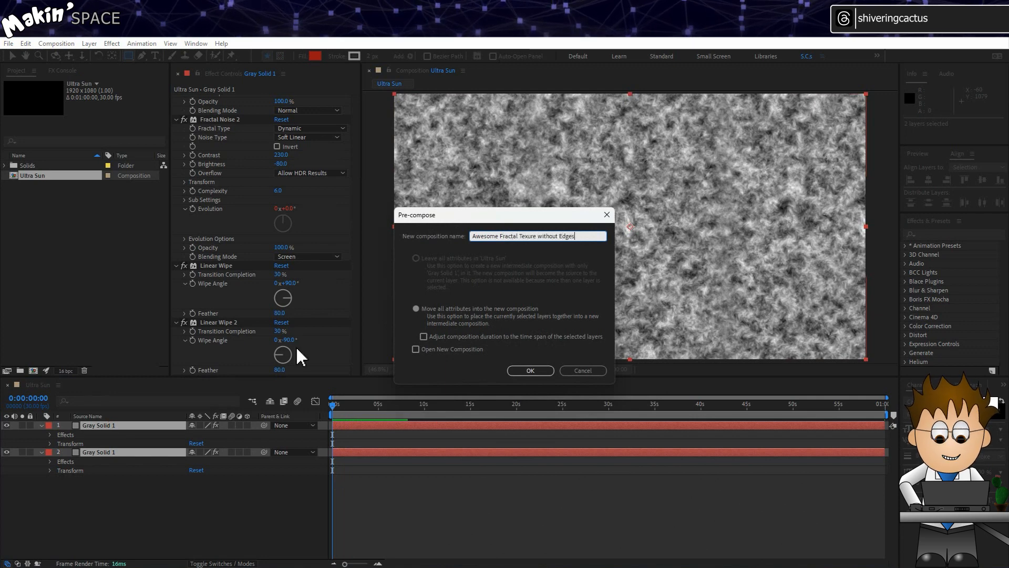
key(Return)
text(Sun)
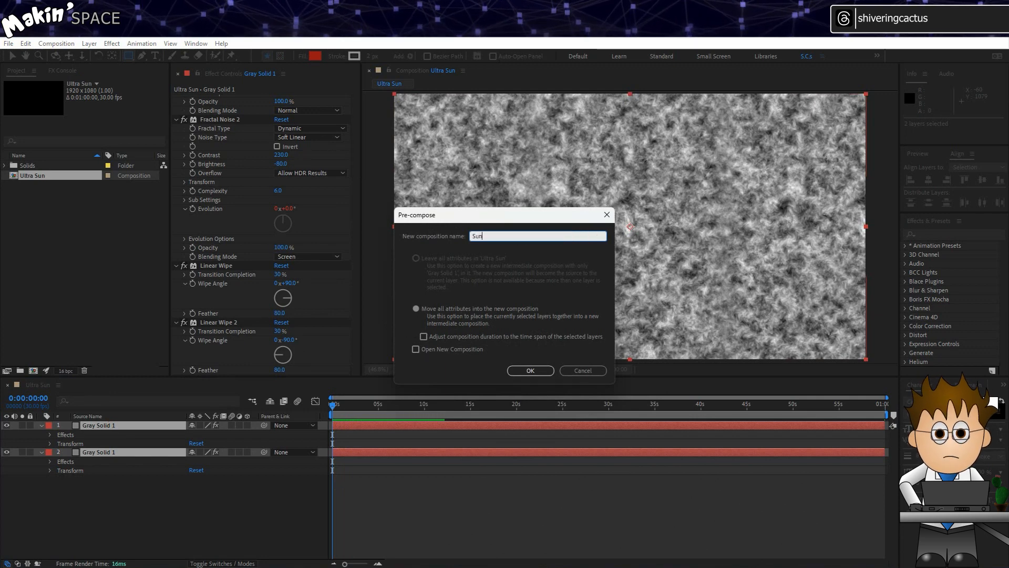
text( Tex)
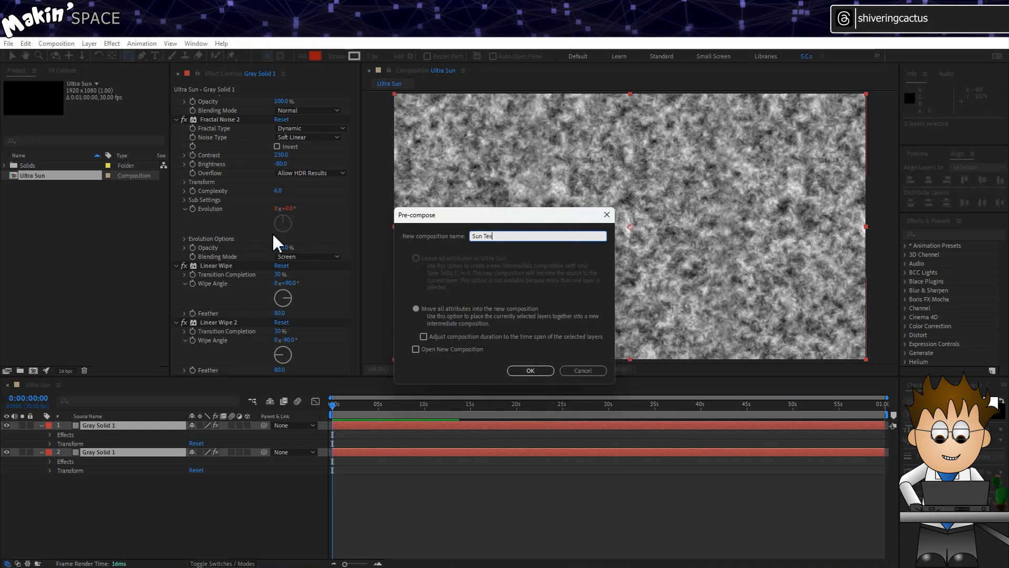
click(530, 371)
click(6, 426)
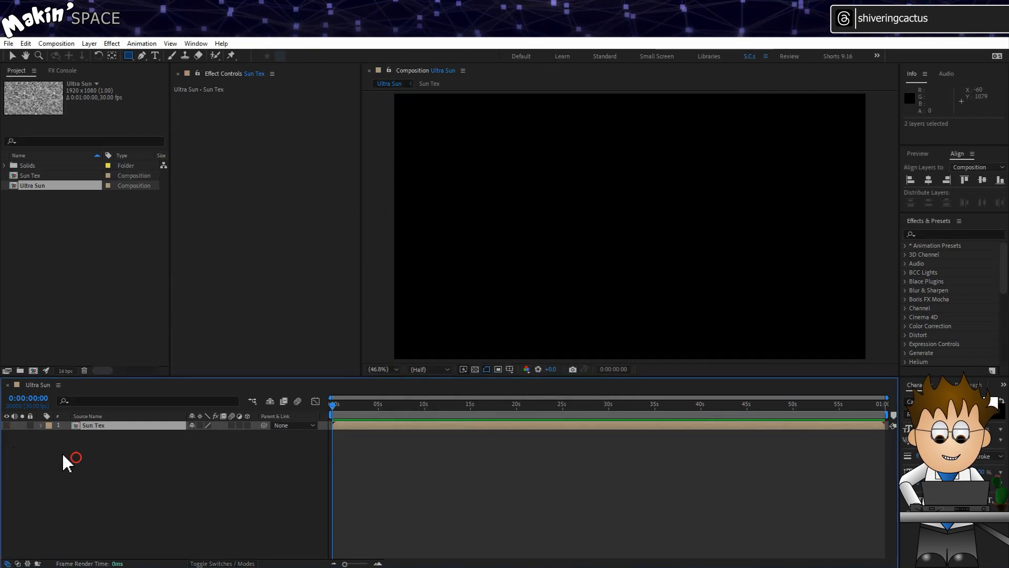
click(72, 457)
- Create a new full-size solid layer in bright blue above Sun Tex
click(89, 43)
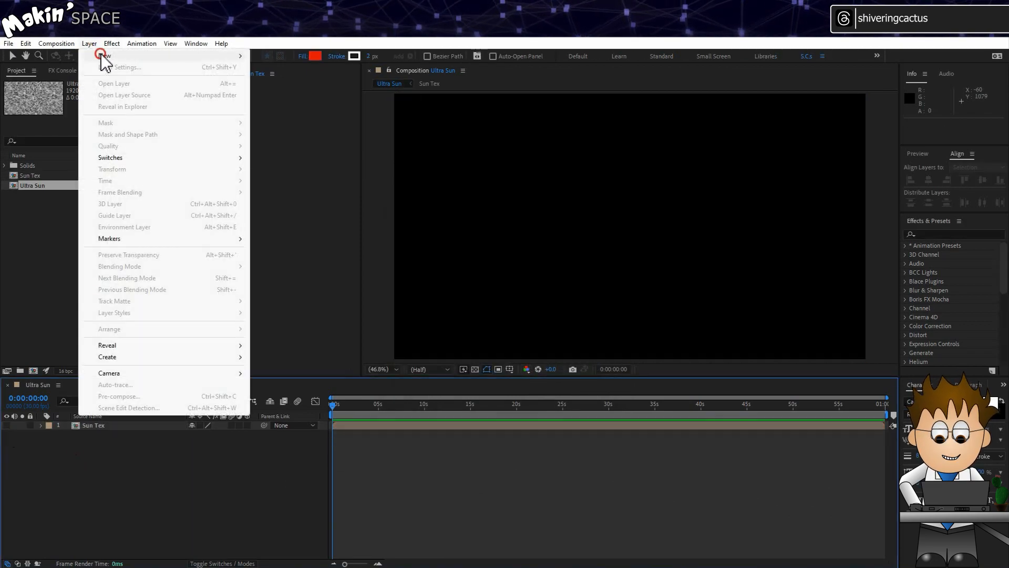
mouse_move(103, 60)
click(290, 67)
click(288, 322)
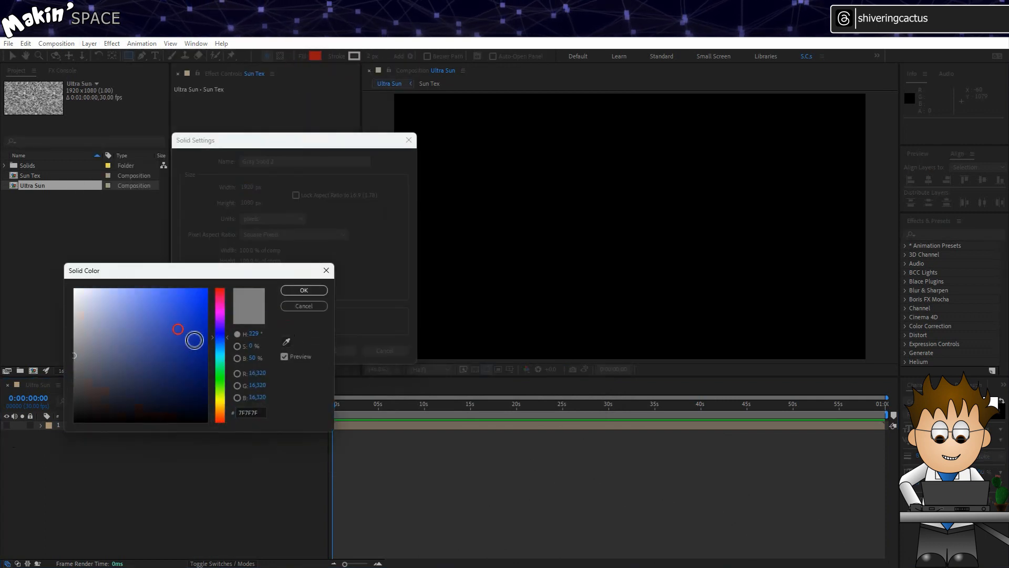
click(302, 289)
click(332, 351)
- Give the new blue solid layer a Blue label and rename it Element
click(49, 425)
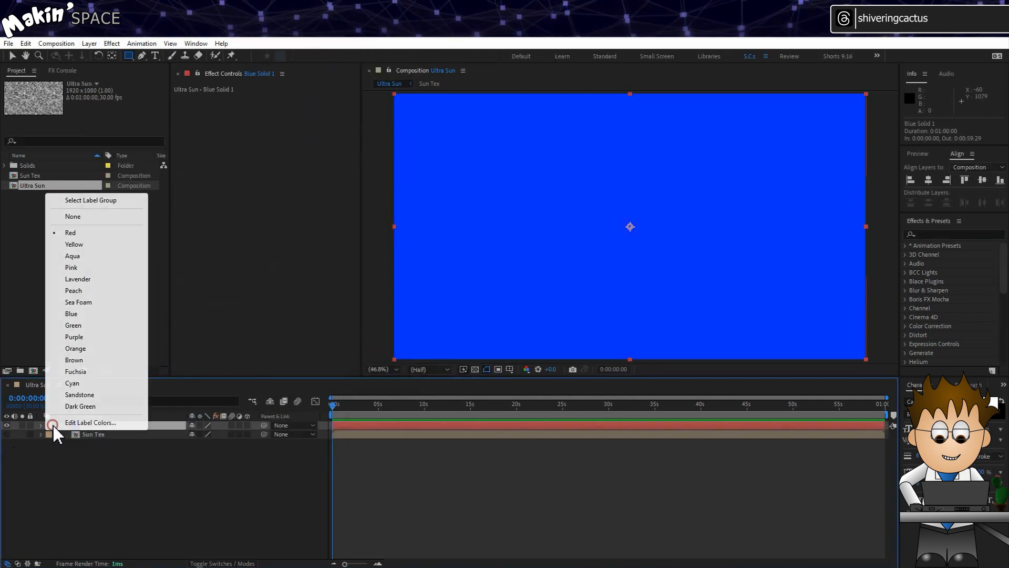
click(106, 315)
click(122, 425)
key(Return)
text(ele)
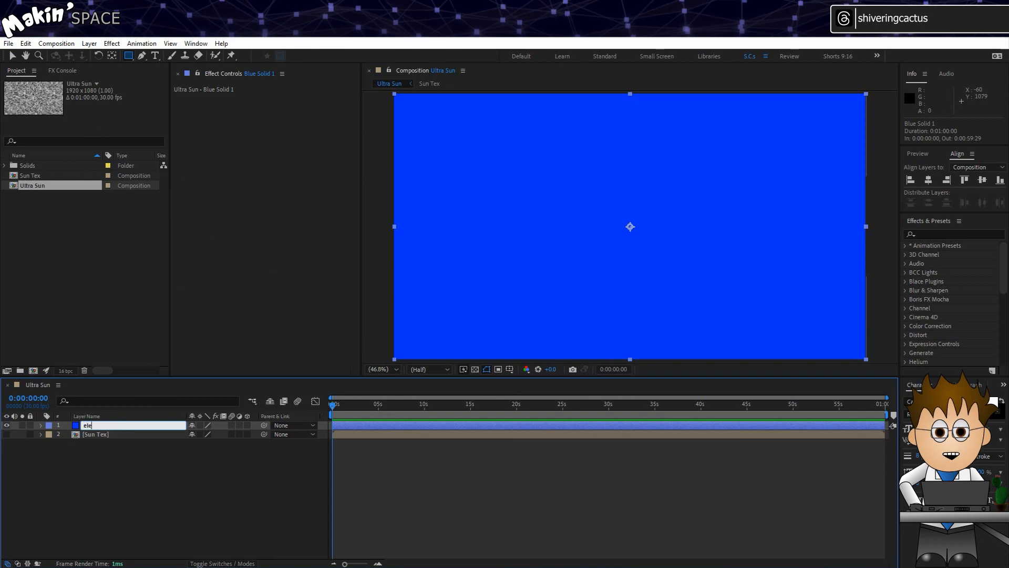
text(ment)
key(Return)
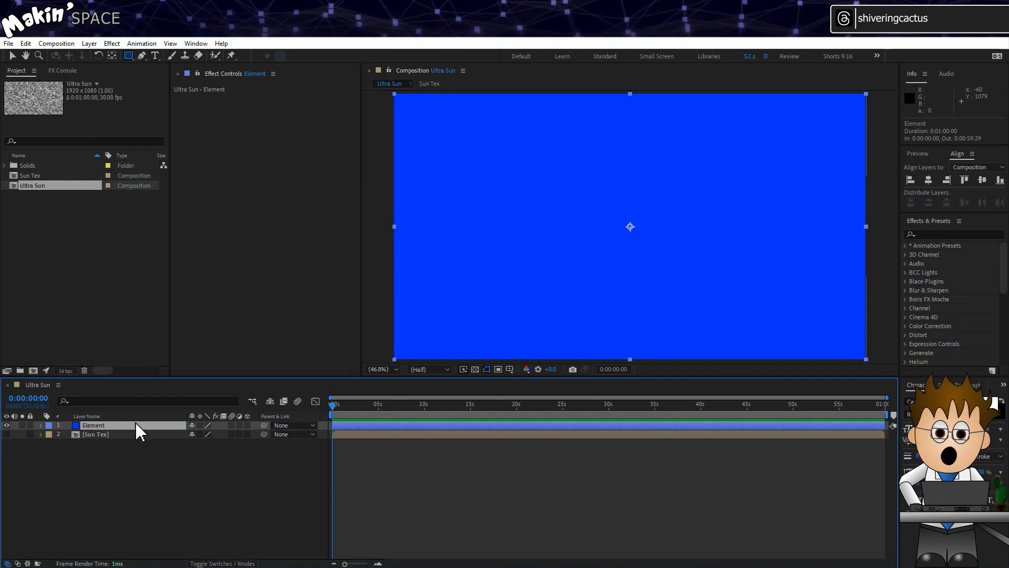
- Add a Checkbox Control effect to the Element layer and name it Sun
click(118, 44)
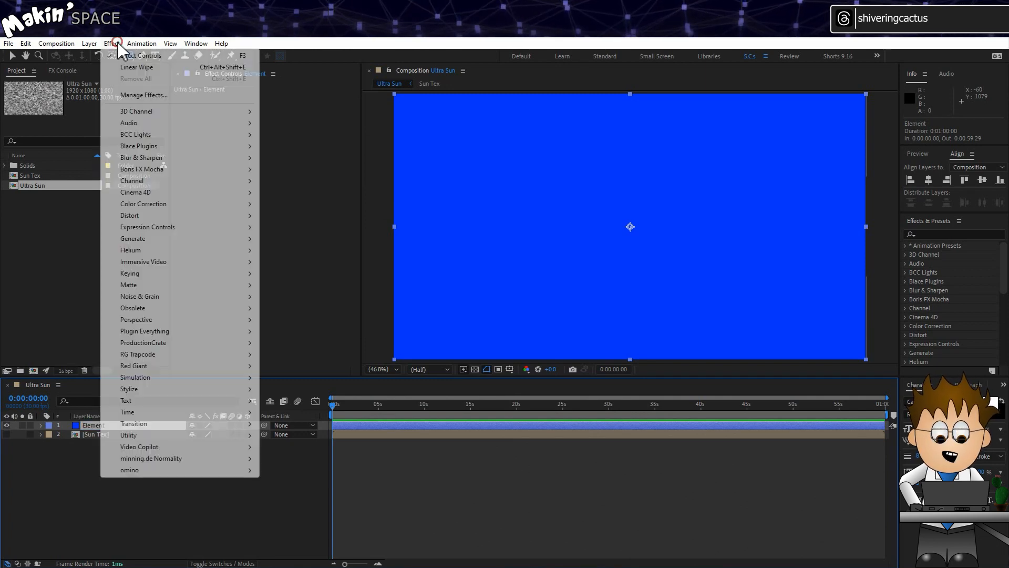
mouse_move(159, 231)
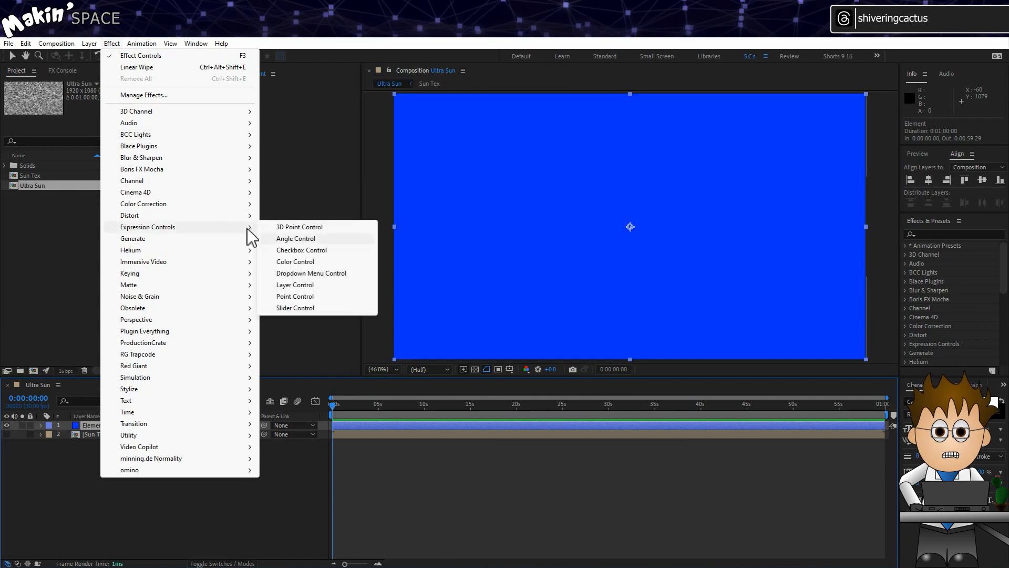
click(318, 250)
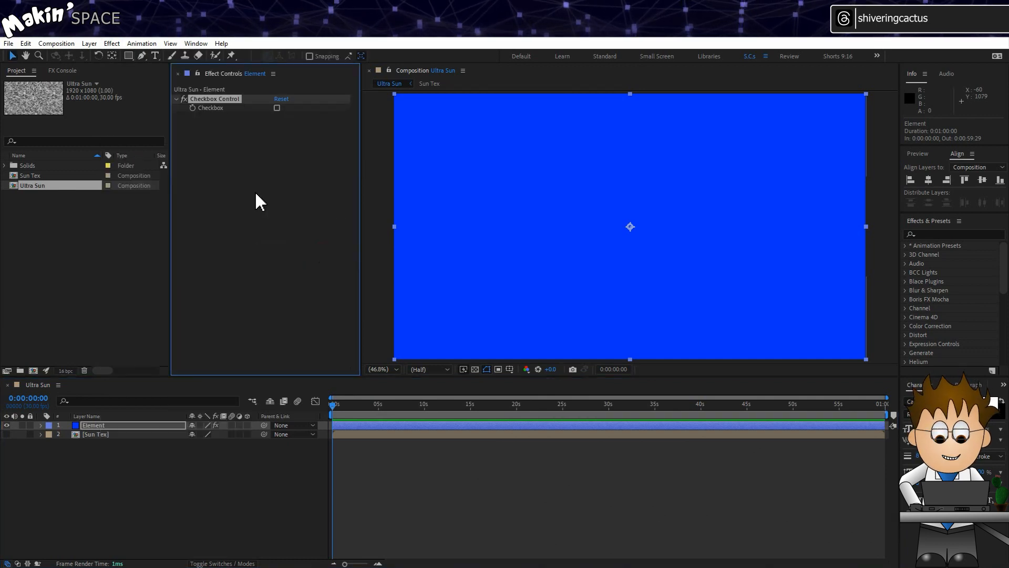
key(Return)
text(Sun)
key(Return)
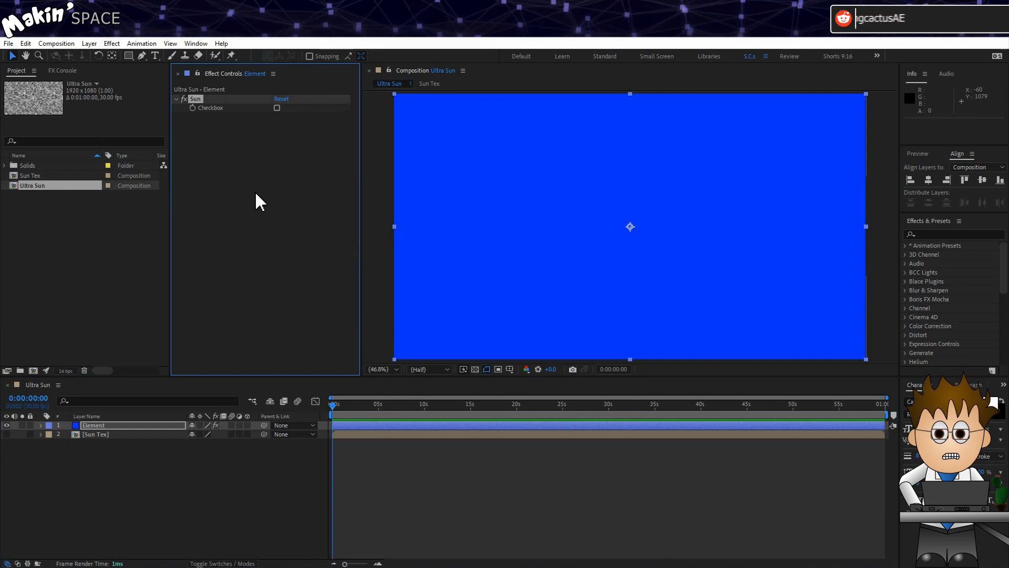
- Add two more checkbox controls by duplicating Sun, naming them Flares and Magentic Fields
key(ctrl+d)
key(Return)
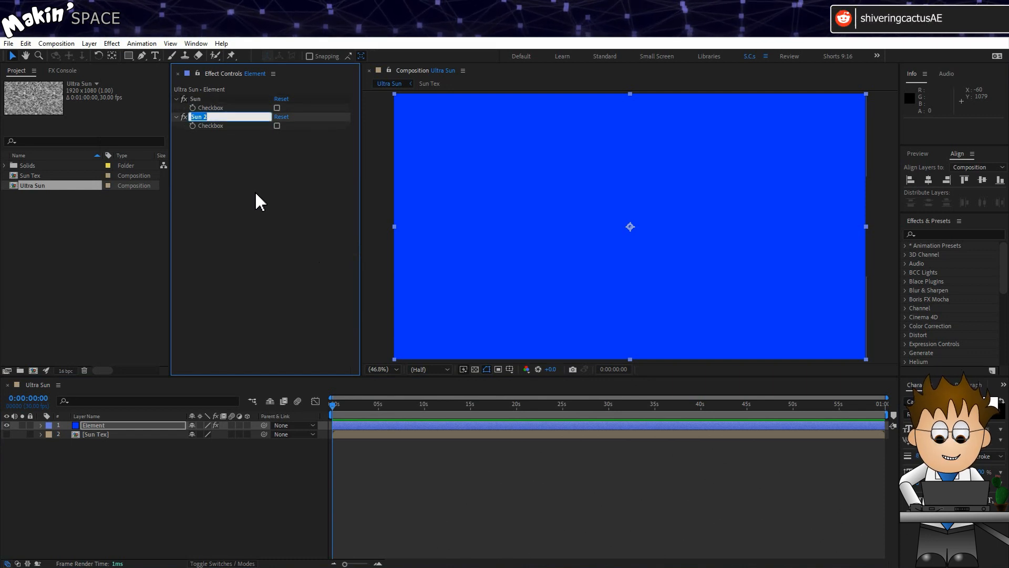
text(Fla)
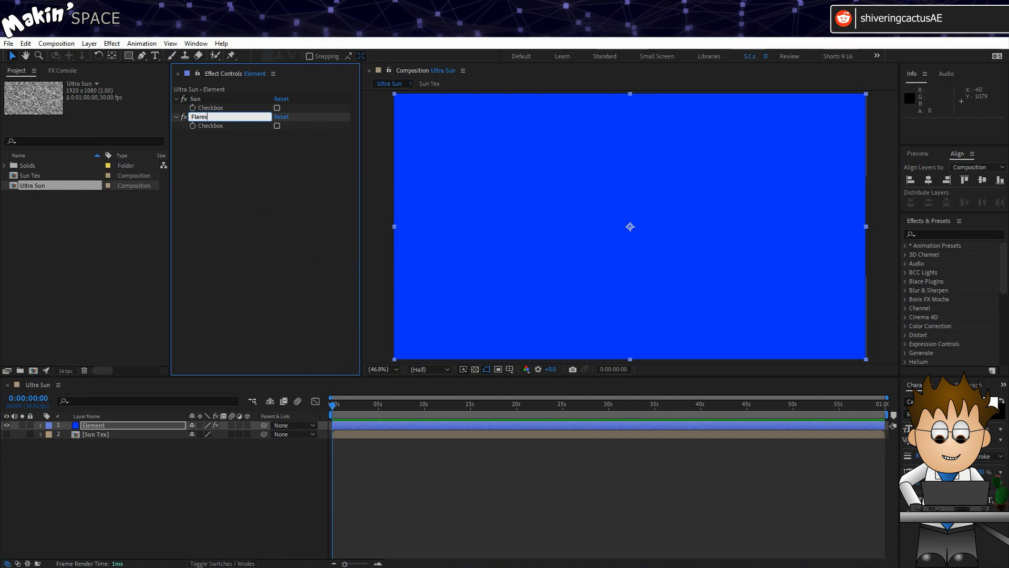
text(res)
key(Return)
key(ctrl+d)
key(Return)
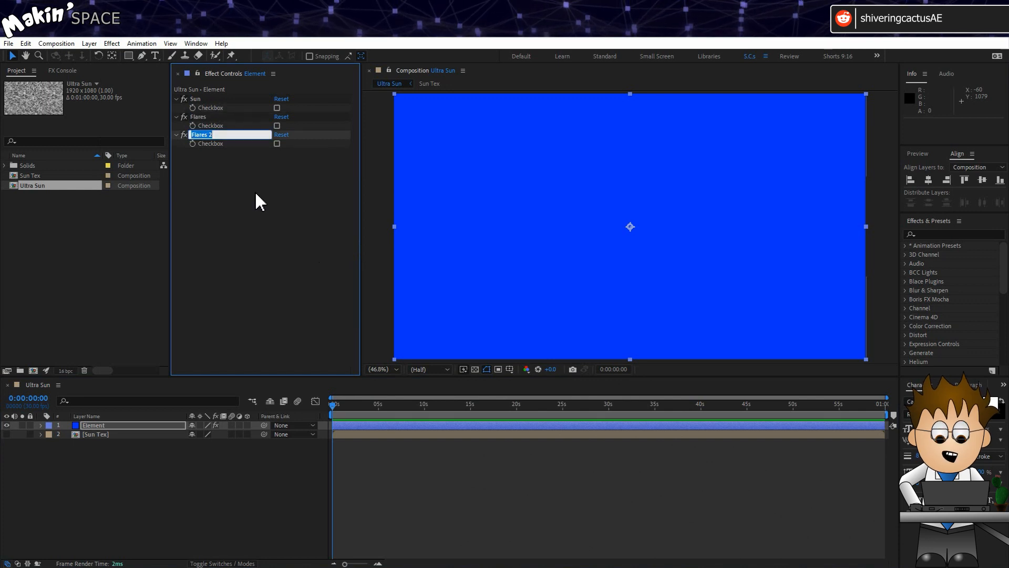
text(Magentic Fields)
key(Return)
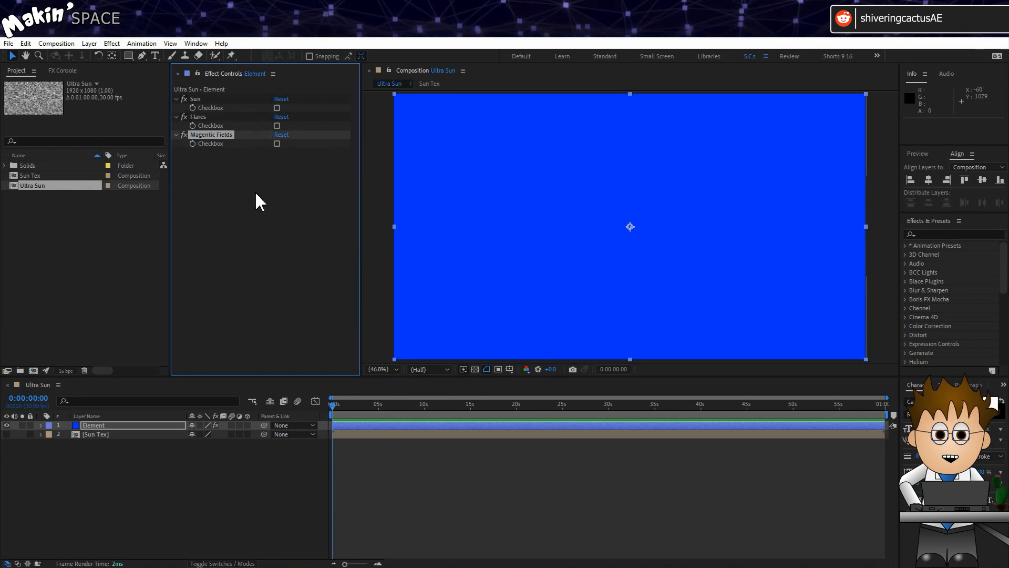
- Duplicate the Magentic Fields checkbox control into two further ones named Flames and Big Flare
key(ctrl+d)
key(Return)
text(F)
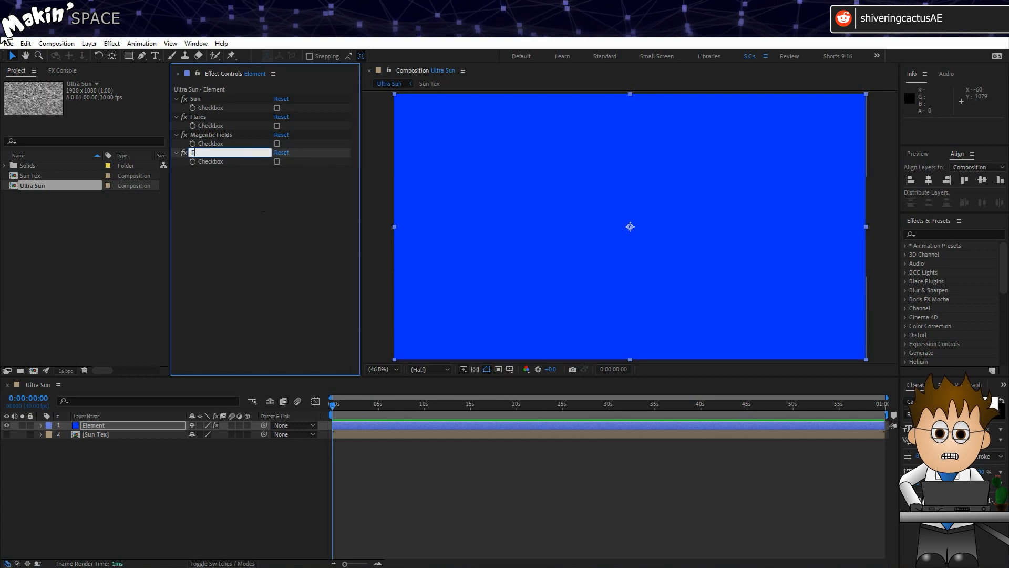
text(lames)
key(Return)
key(ctrl+d)
key(Return)
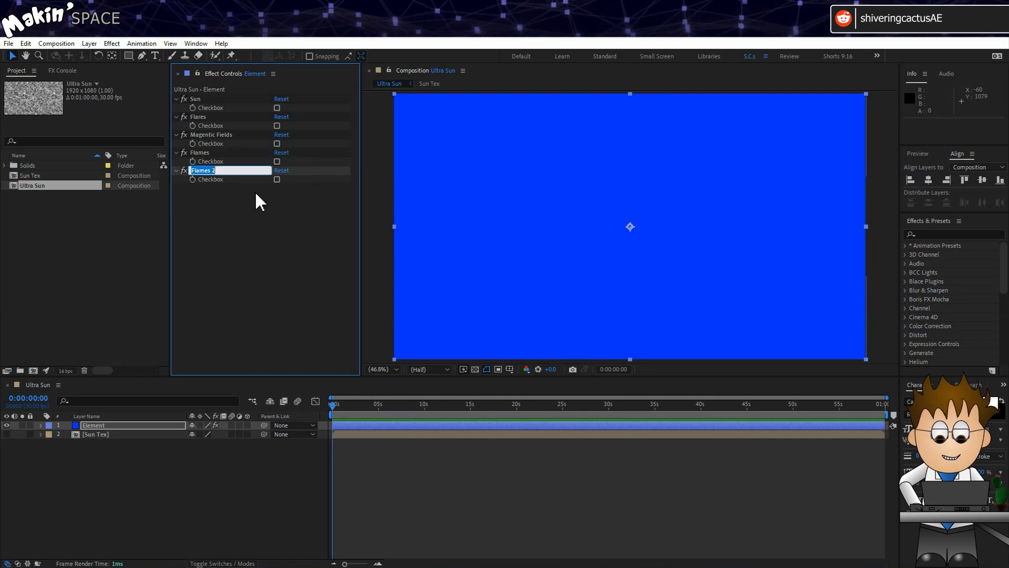
text(Big)
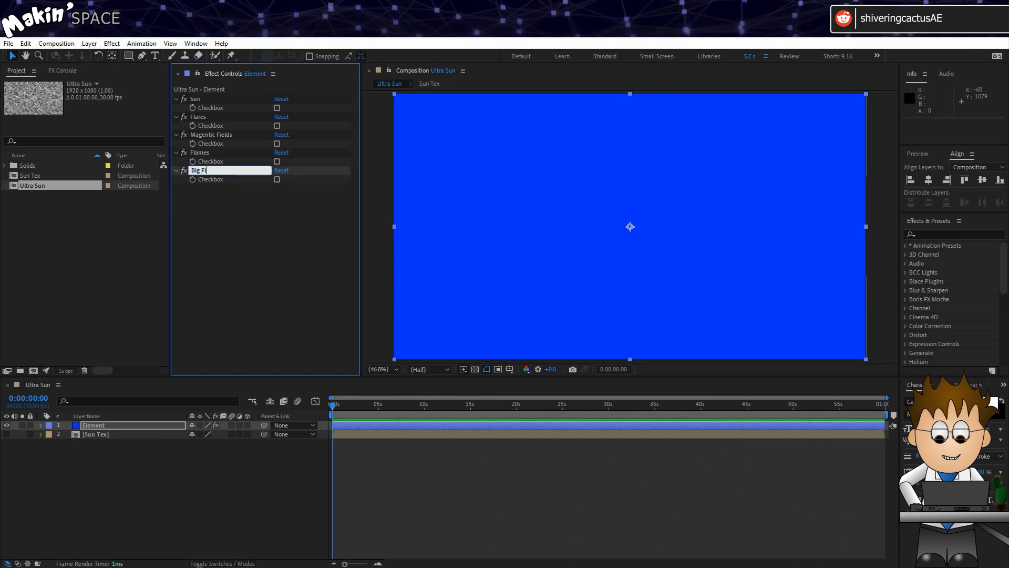
key(Return)
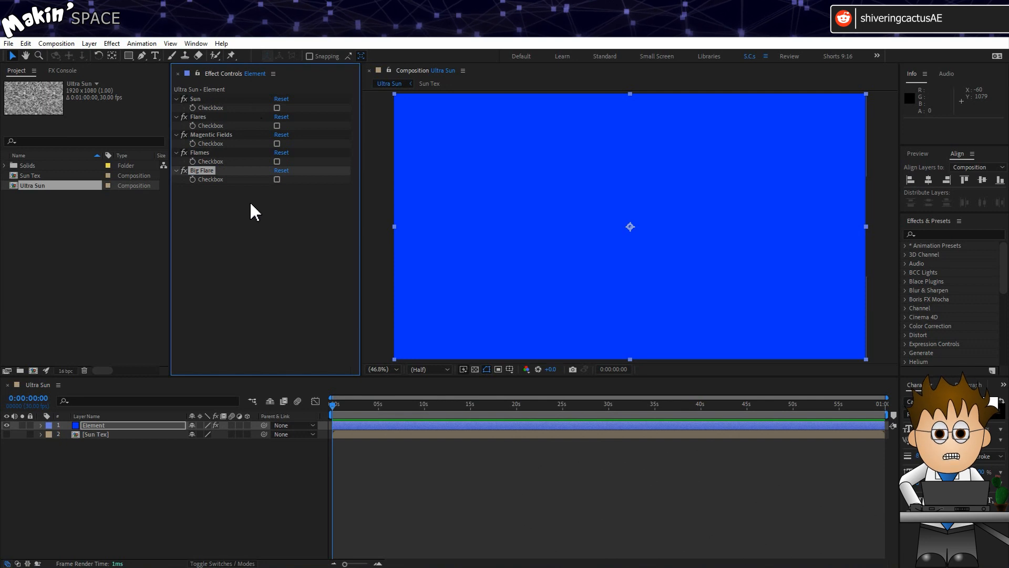
click(250, 200)
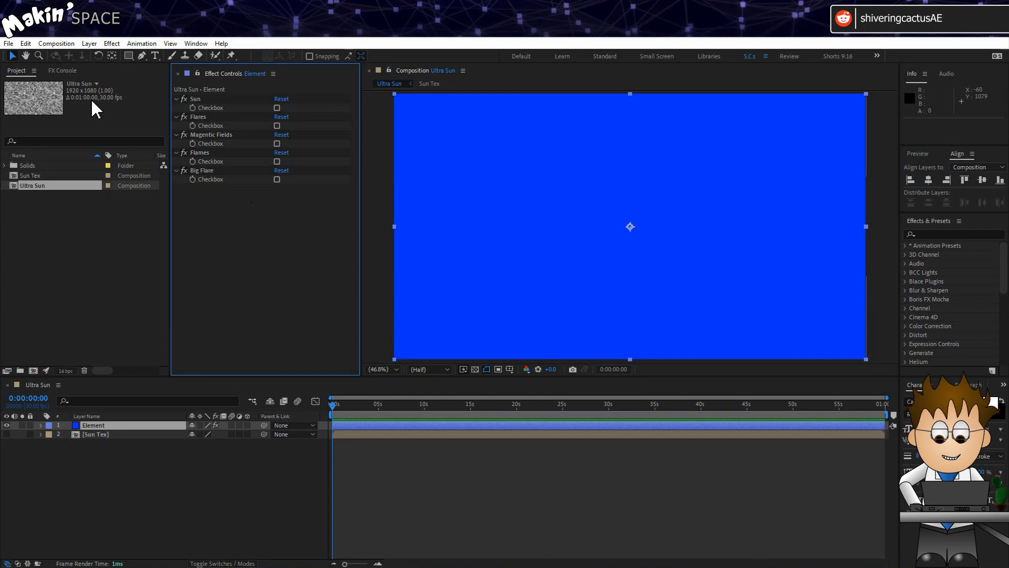
- Apply the Video Copilot Element effect to the Element layer
click(112, 43)
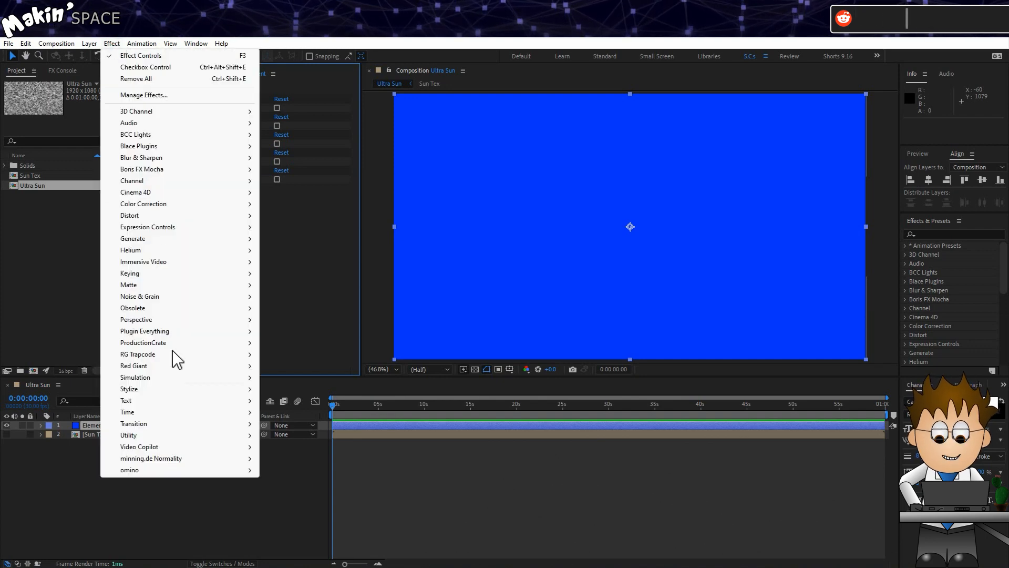
mouse_move(173, 447)
click(311, 447)
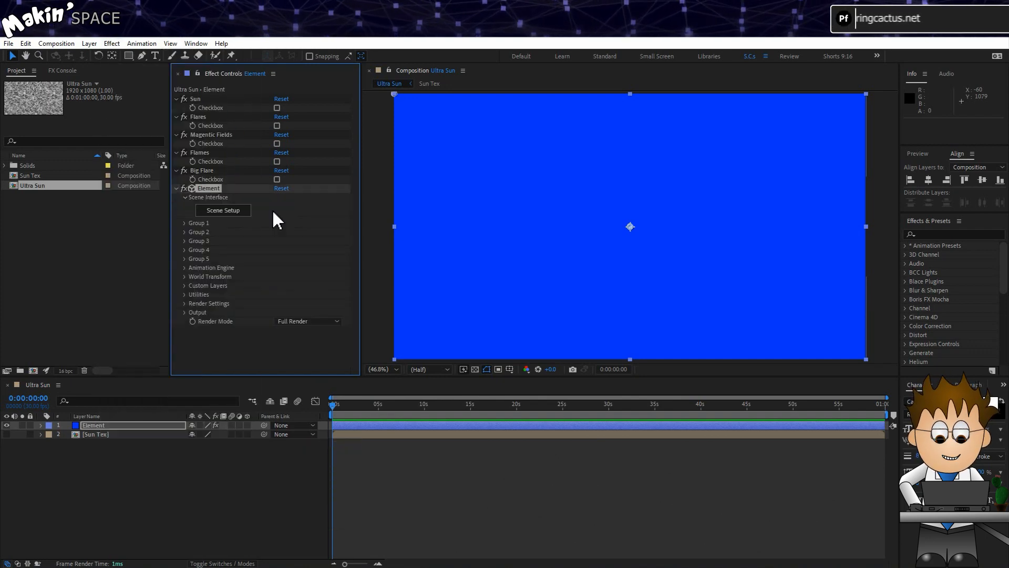
- Link the Enable property of Element's Group 1 to the Sun checkbox
click(41, 425)
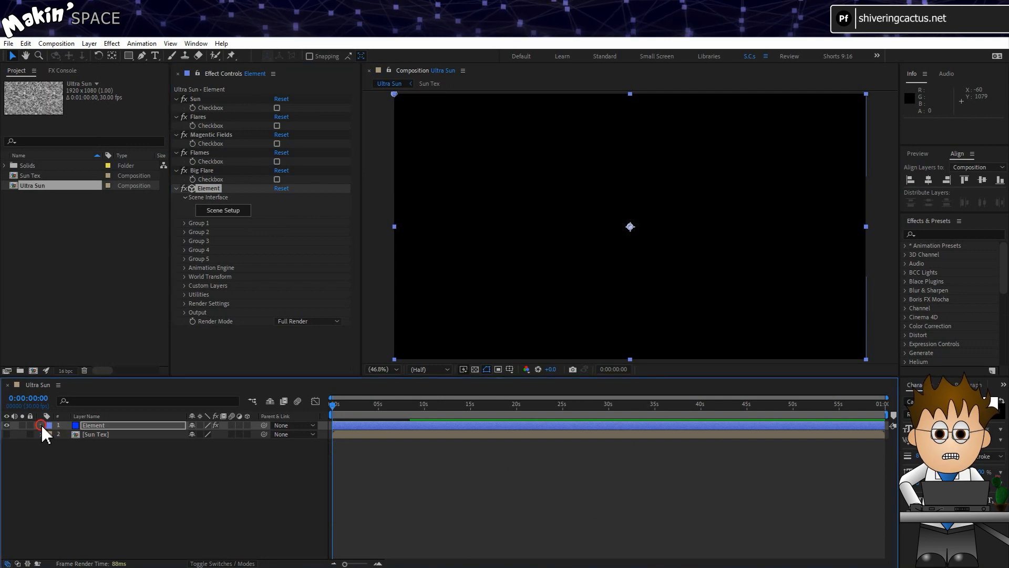
click(50, 435)
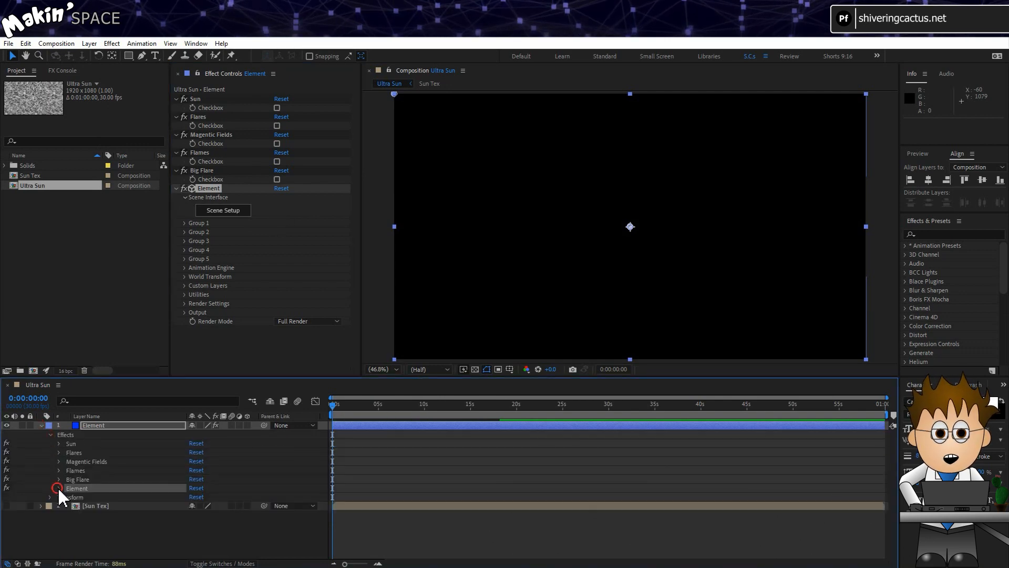
click(57, 489)
click(67, 447)
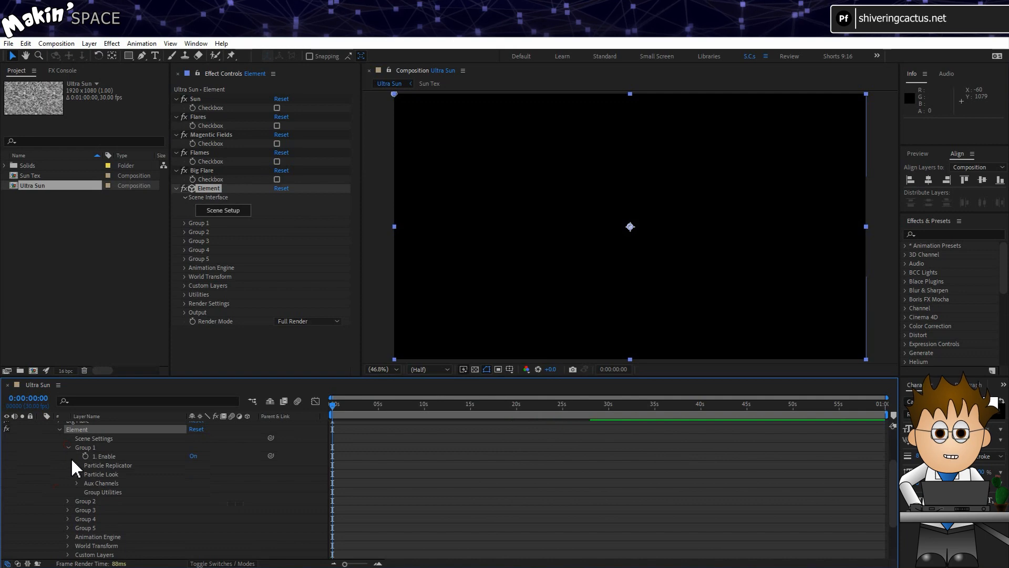
drag(272, 455, 224, 108)
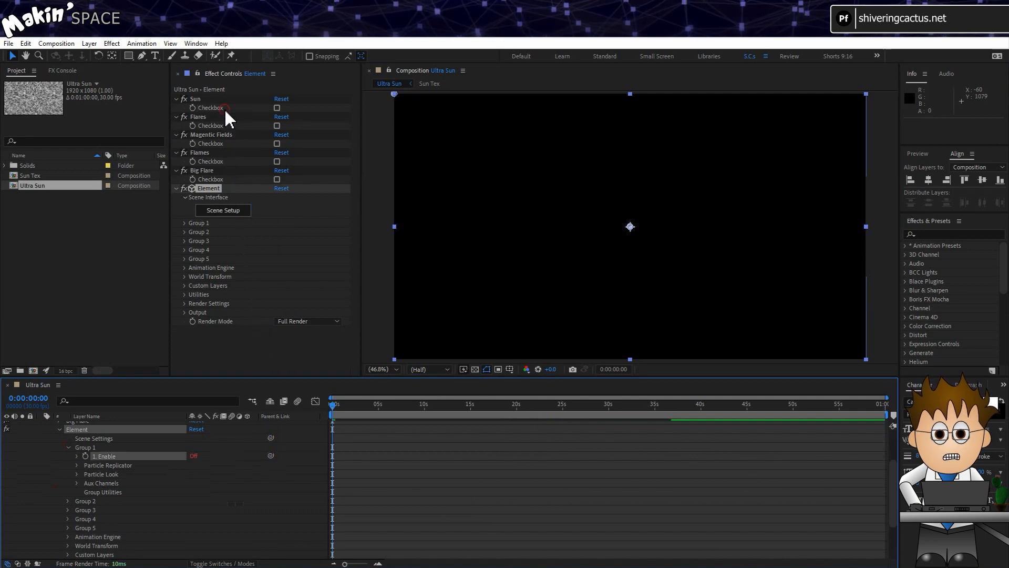
- Link the Group 2 Enable property to the Flares checkbox and Group 3 Enable to the Magentic Fields checkbox
click(69, 500)
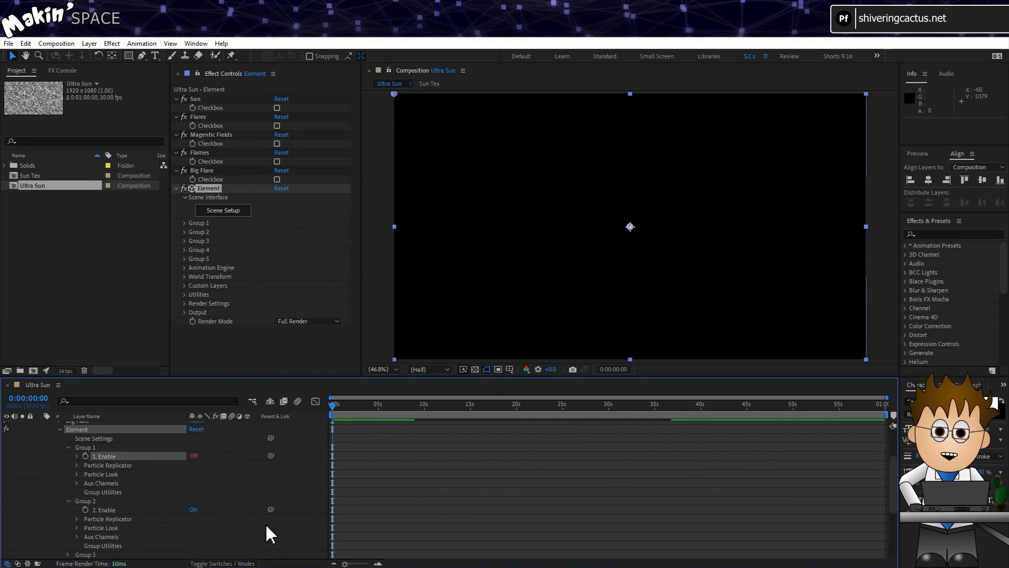
drag(271, 512, 216, 125)
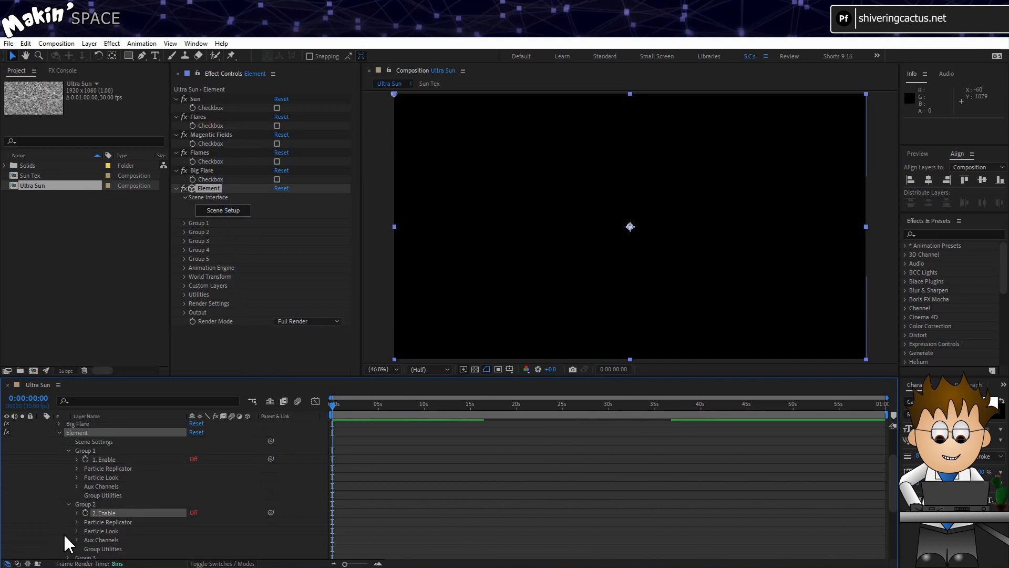
scroll(65, 531, down, 2)
click(68, 504)
drag(271, 512, 214, 144)
- Link the Group 4 Enable property to the Flames checkbox and Group 5 Enable to the Big Flare checkbox
scroll(86, 525, down, 2)
click(68, 504)
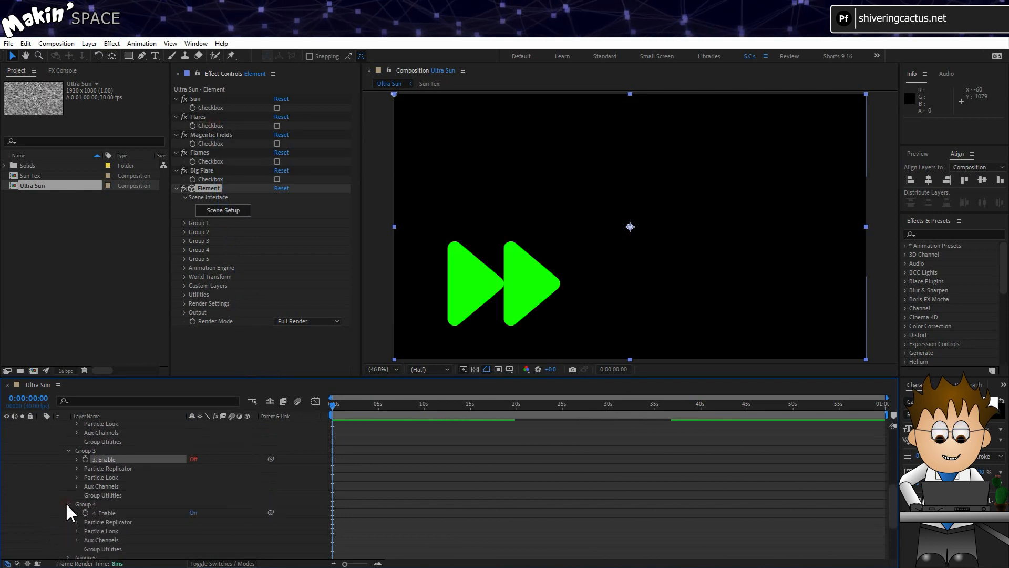
drag(271, 513, 205, 162)
scroll(84, 473, down, 3)
click(68, 465)
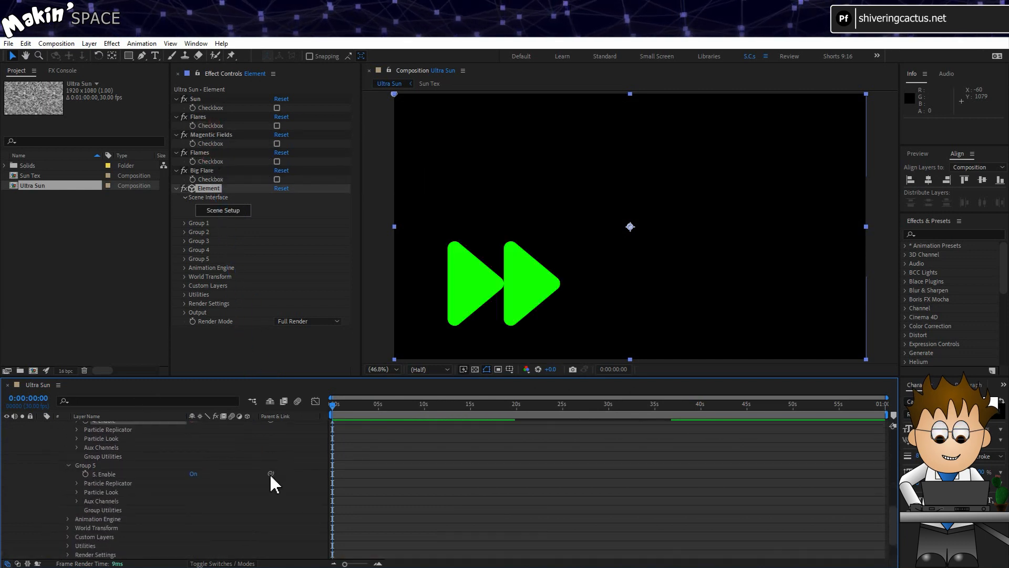
drag(271, 473, 213, 179)
scroll(79, 473, up, 5)
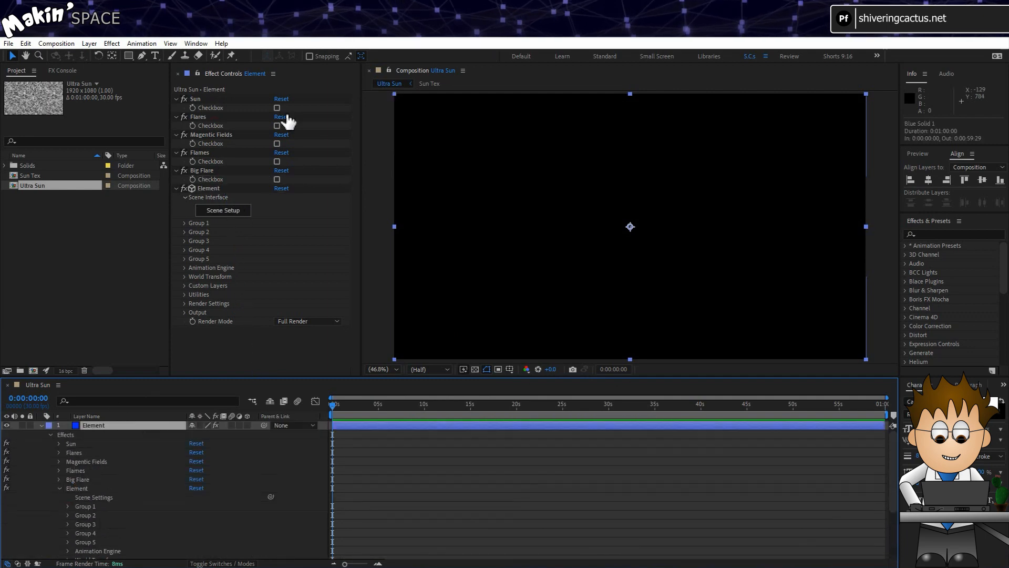
- Assign Sun Tex as Layer 1 of Element's Custom Texture Maps and turn on the Sun checkbox
click(184, 286)
click(194, 304)
scroll(195, 311, down, 4)
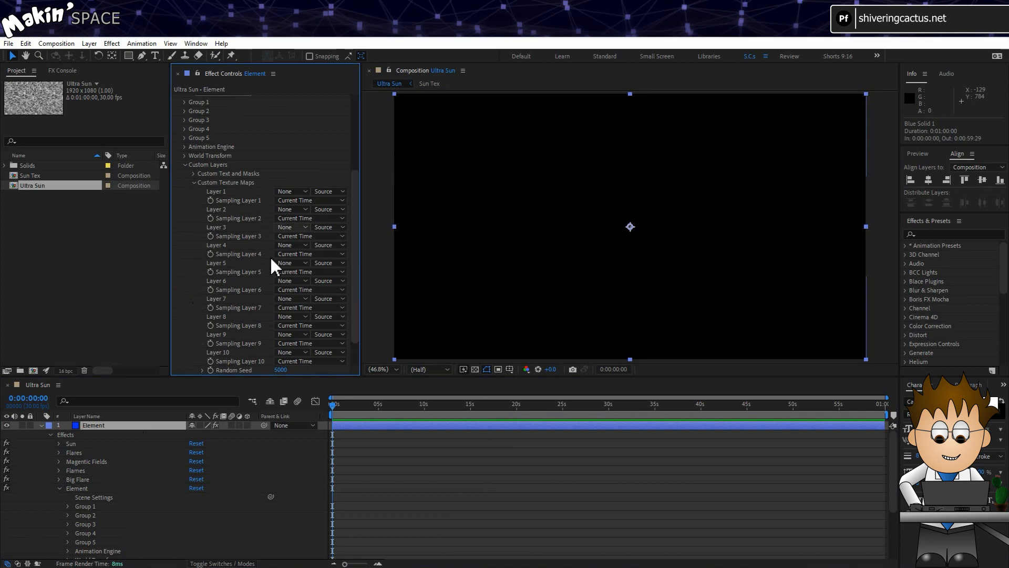
click(297, 192)
click(311, 230)
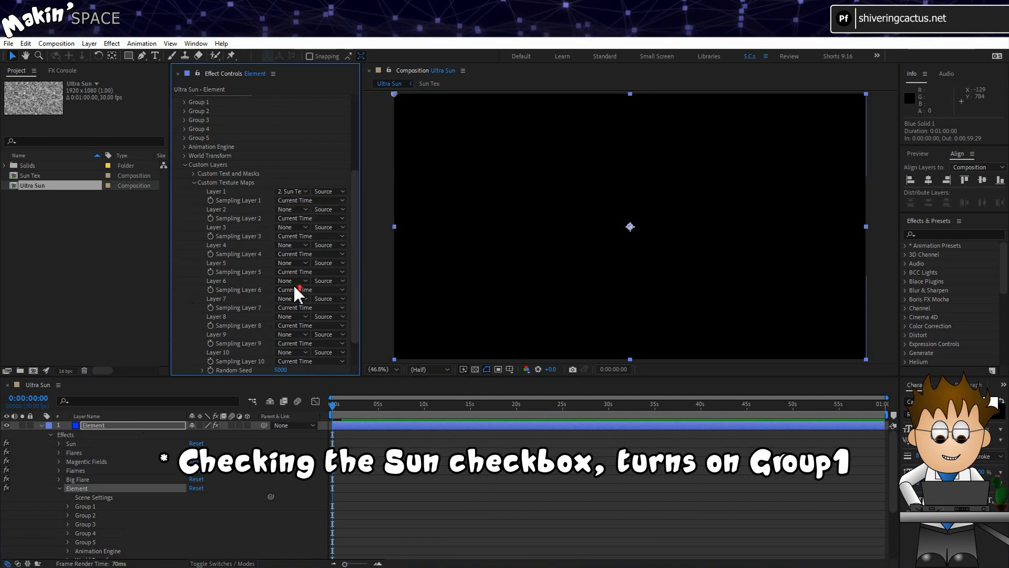
scroll(292, 284, up, 5)
click(277, 108)
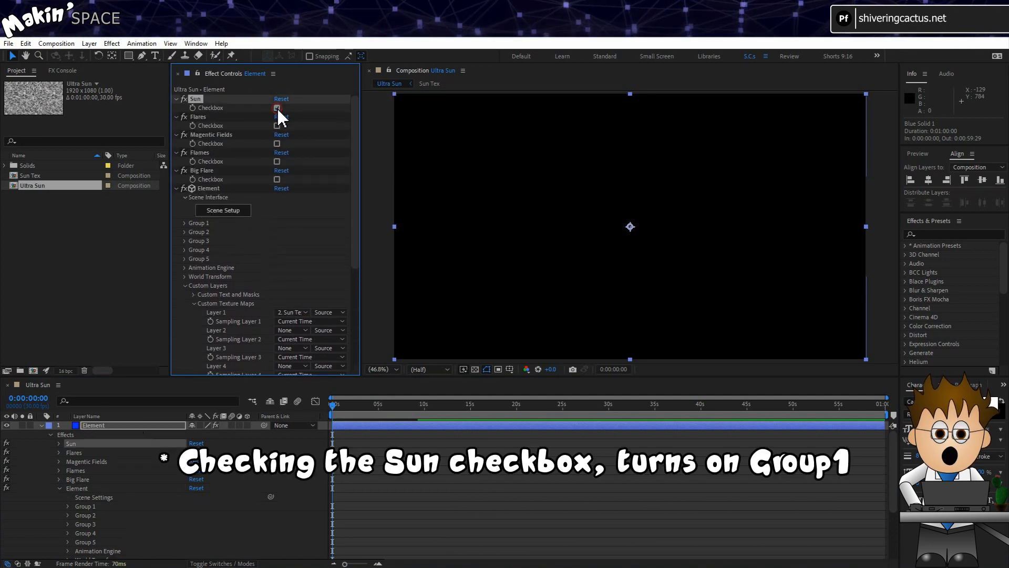
- Open Element's Scene Setup and create a sphere model
click(232, 212)
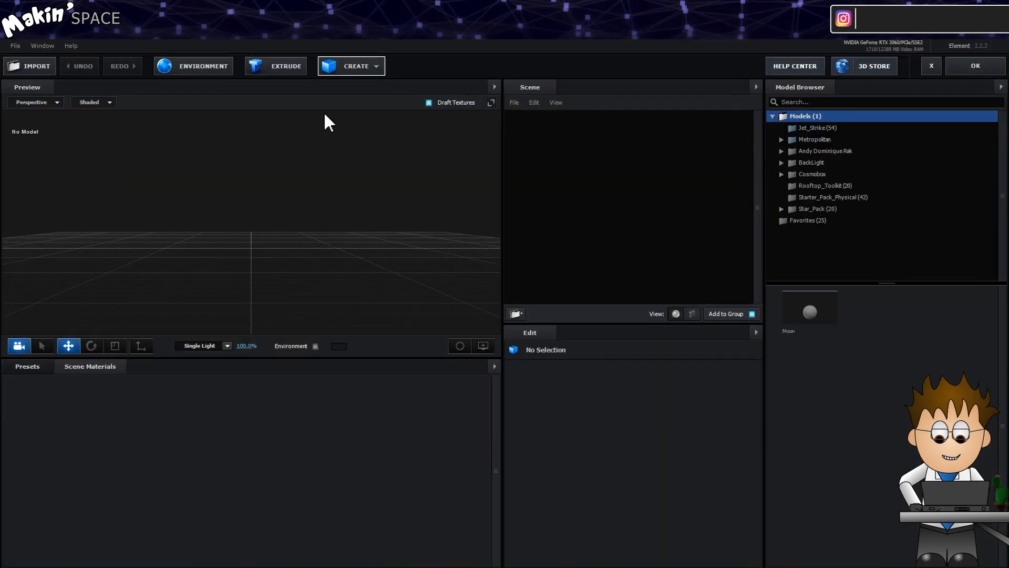
click(352, 66)
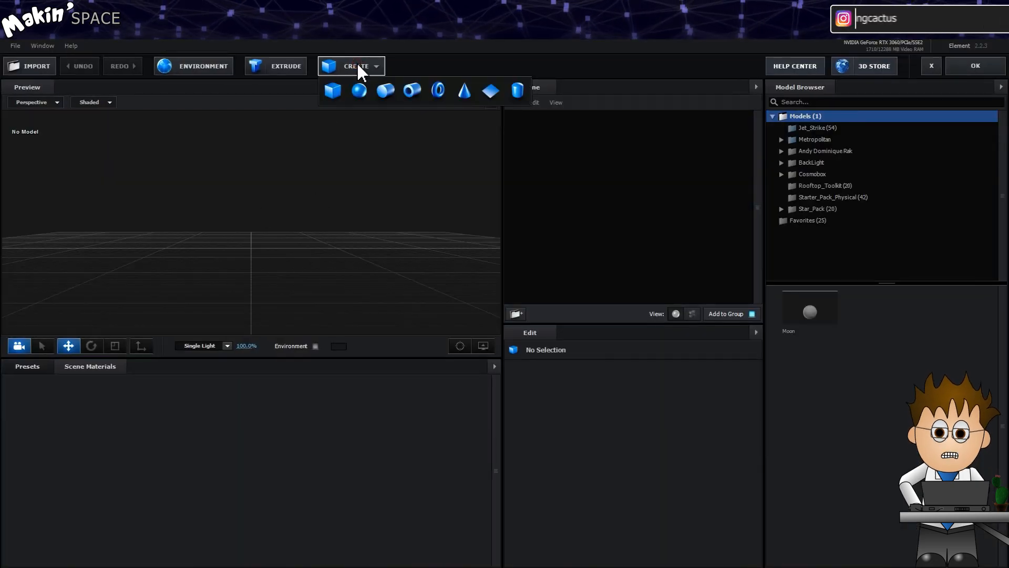
click(358, 87)
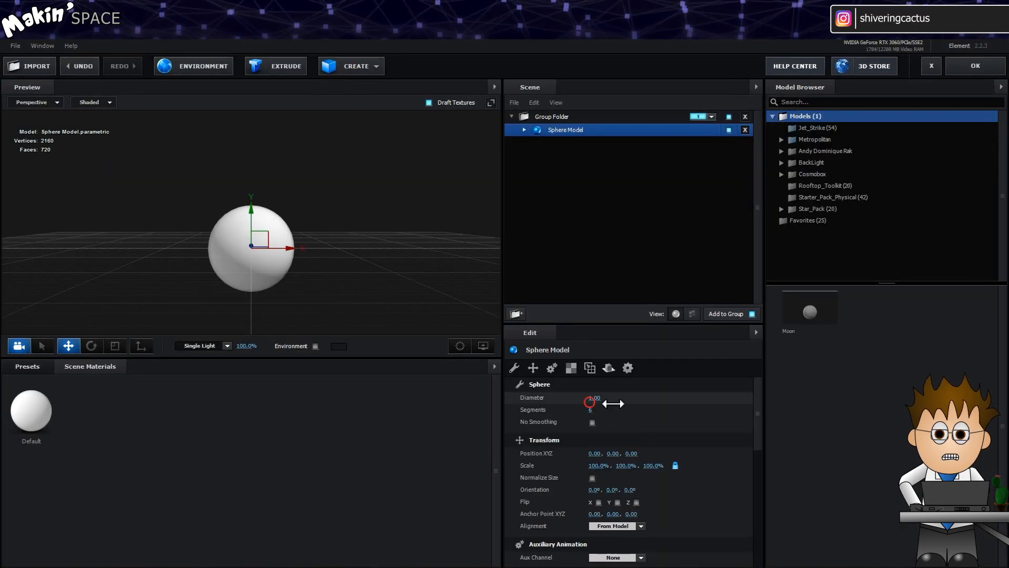
- Set the sphere's diameter to 5 and its segments to 96
click(594, 397)
text(5)
key(Return)
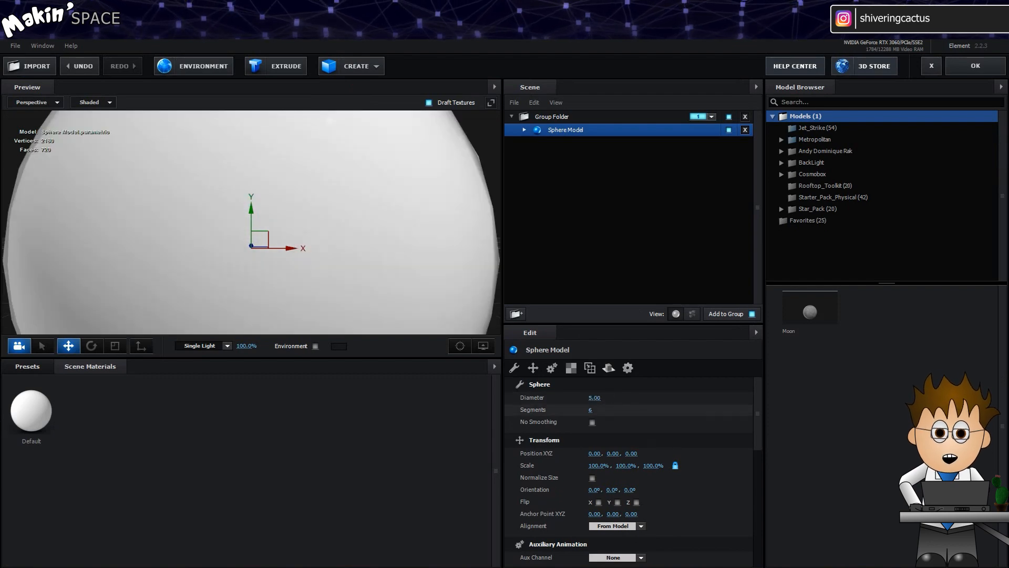
click(593, 409)
text(96)
key(Return)
scroll(370, 232, down, 6)
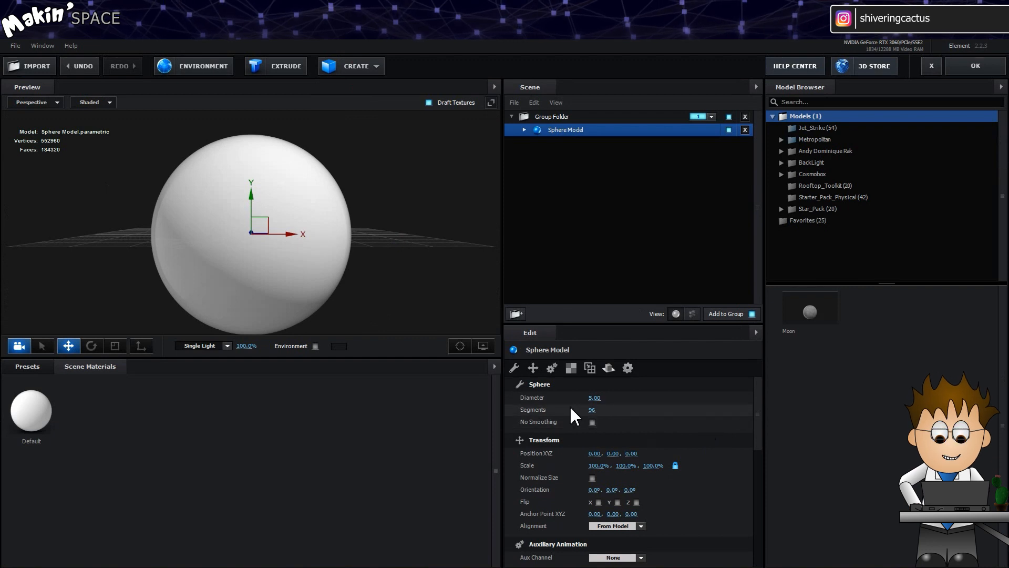
- Apply the Bright_Light preset from the Physical materials to the sphere model
click(33, 367)
click(50, 438)
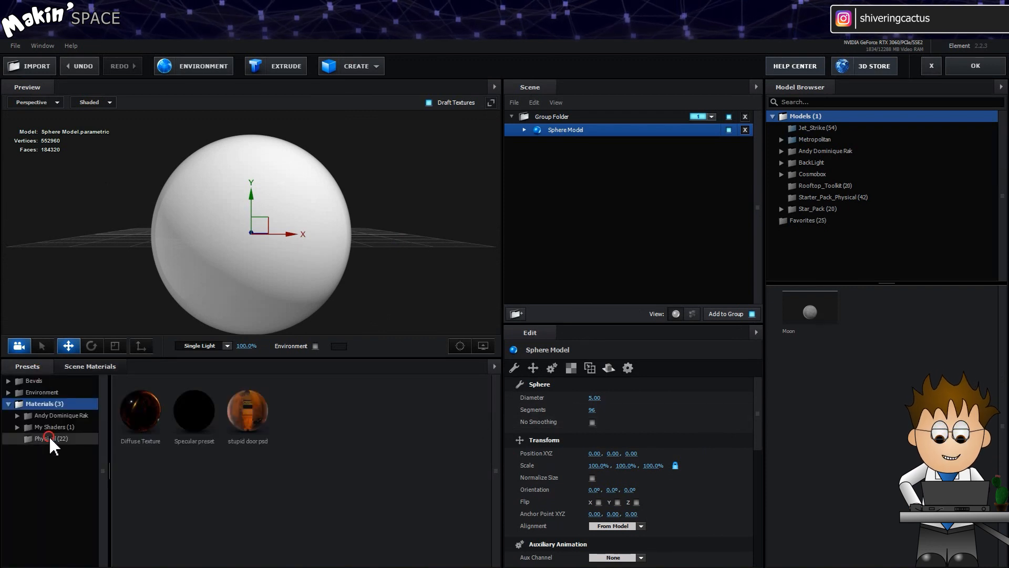
drag(313, 421, 565, 132)
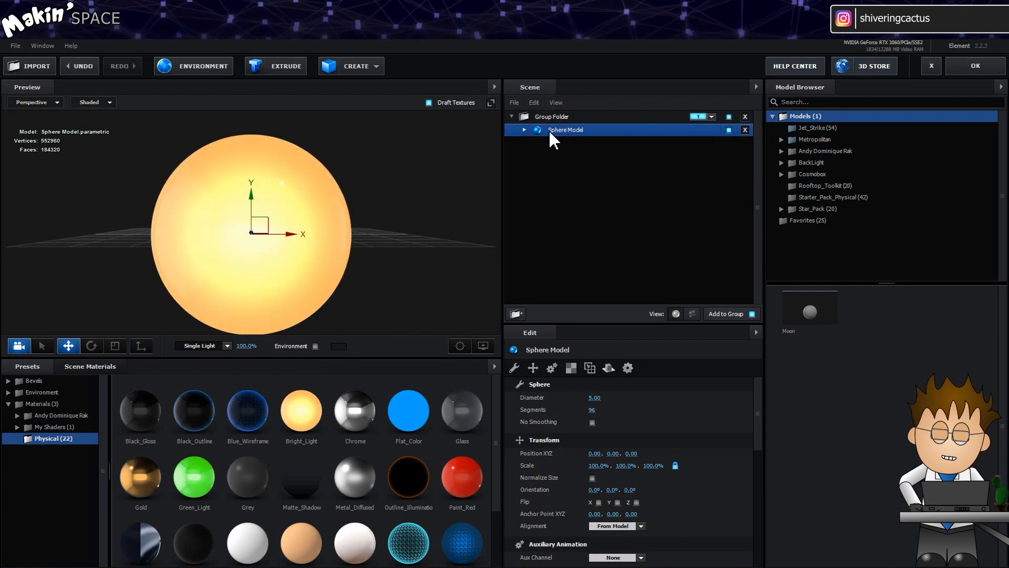
- Assign Custom Layer 1 (Sun Tex) as the Illumination texture of the sphere's Bright_Light material
click(524, 129)
click(566, 143)
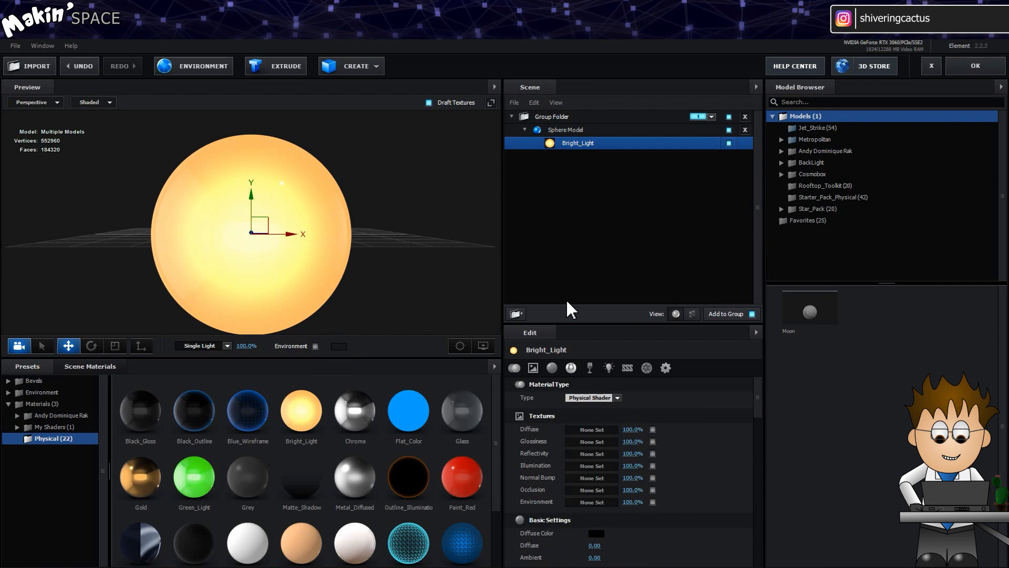
click(605, 466)
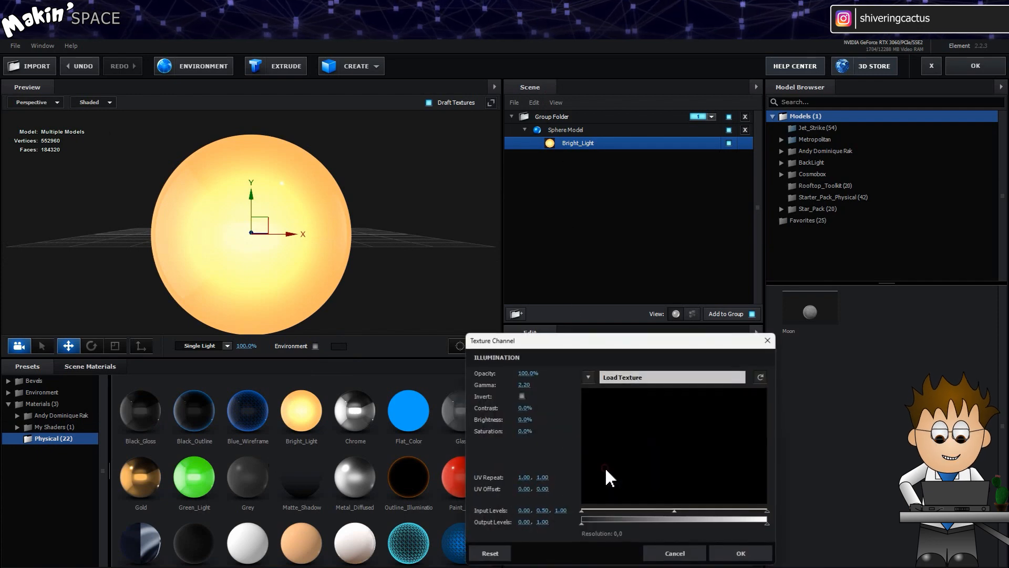
click(589, 379)
click(633, 398)
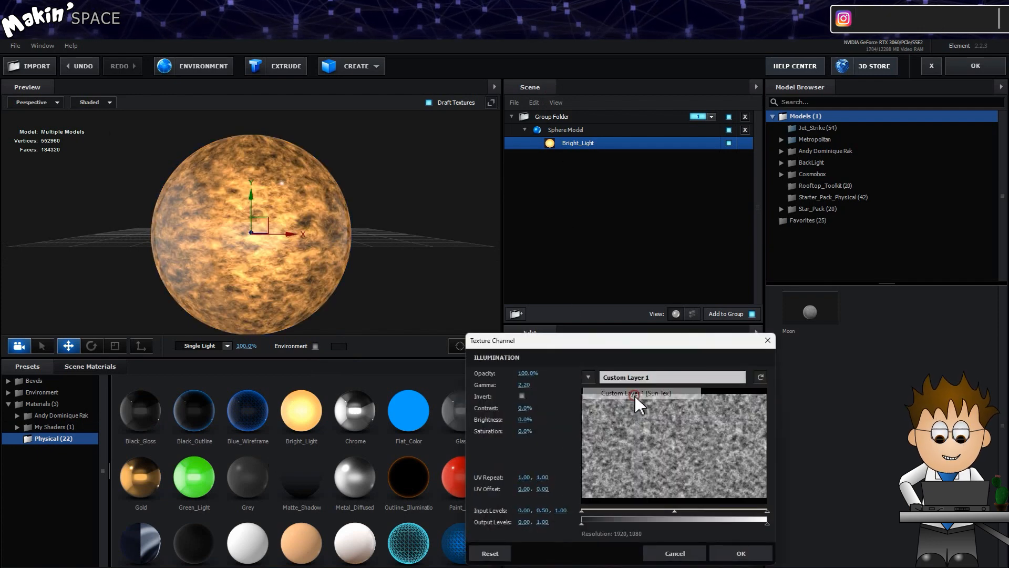
click(747, 557)
- Set the Bright_Light material's Glossiness, Specular Multiplier and Environment Multiplier to 0%
scroll(599, 467, down, 5)
click(606, 460)
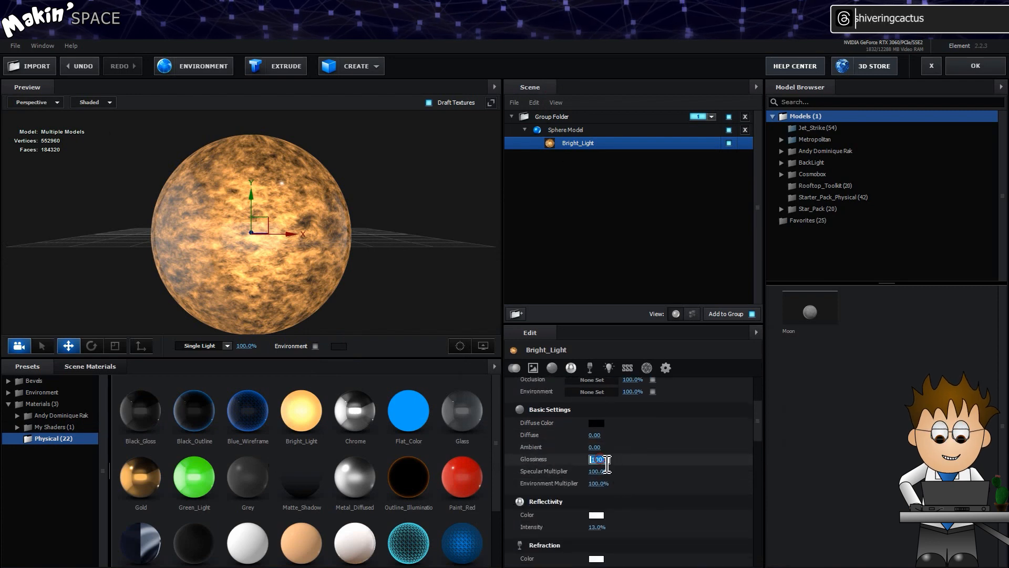
text(0)
click(599, 471)
text(0)
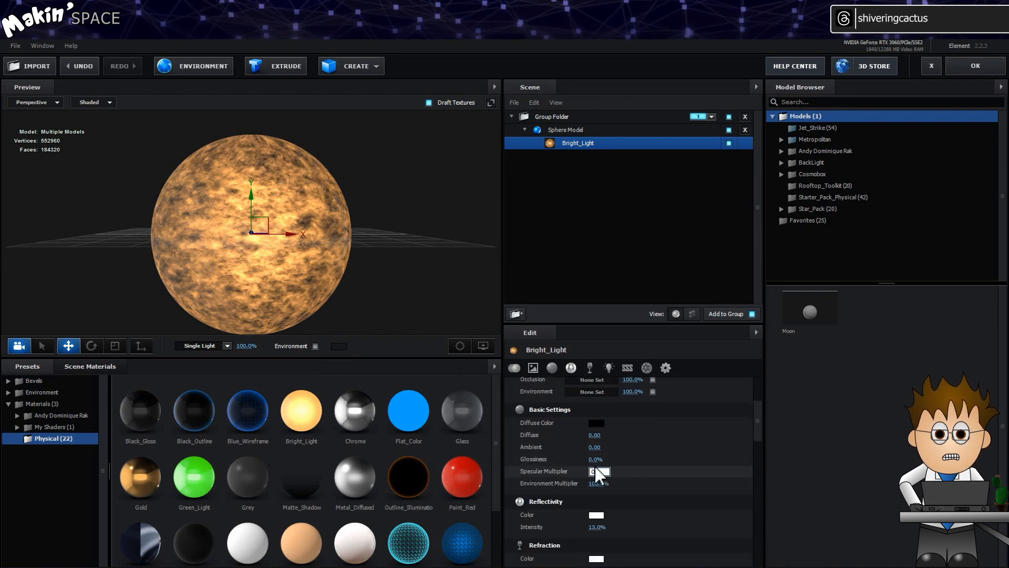
click(598, 483)
text(0)
key(Return)
- Set the Fresnel value of the Bright_Light material's Illumination to -0.45
scroll(598, 483, down, 3)
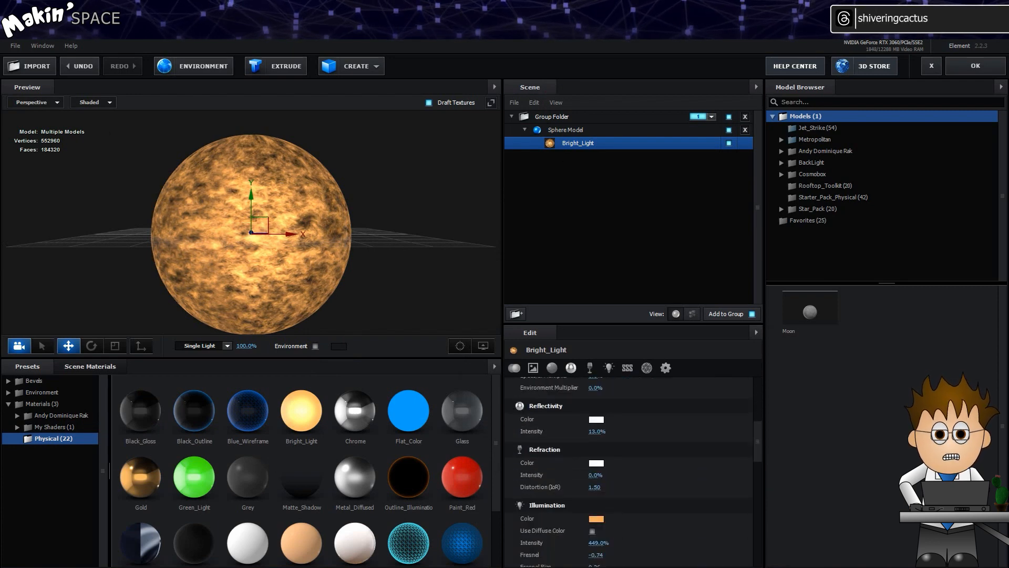
scroll(599, 463, down, 3)
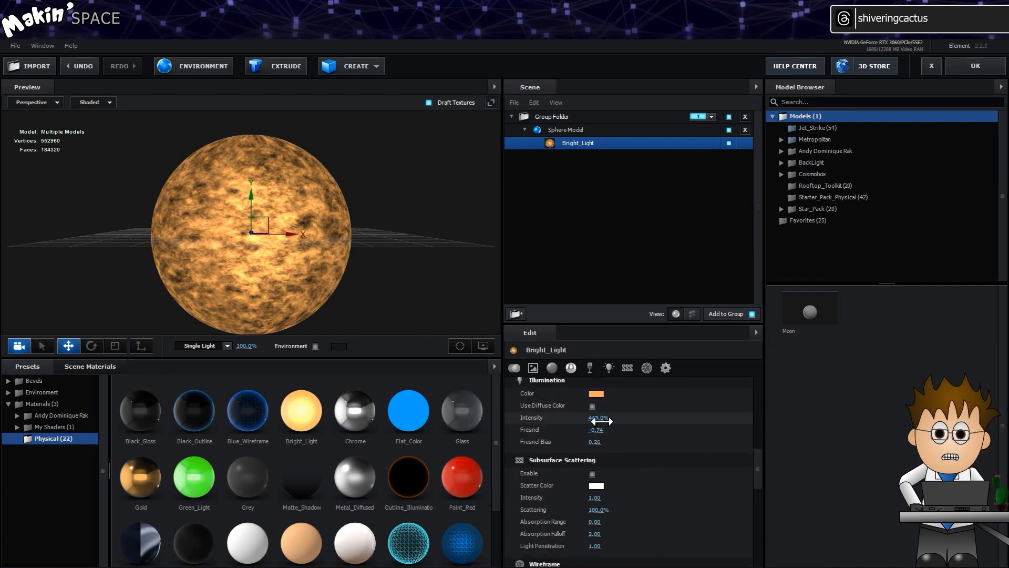
click(598, 429)
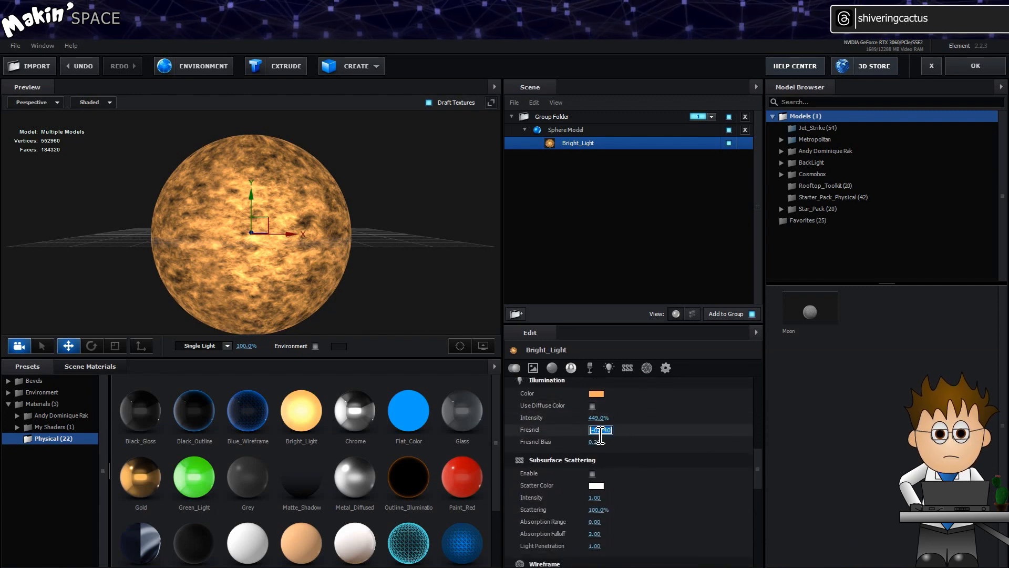
text(-0)
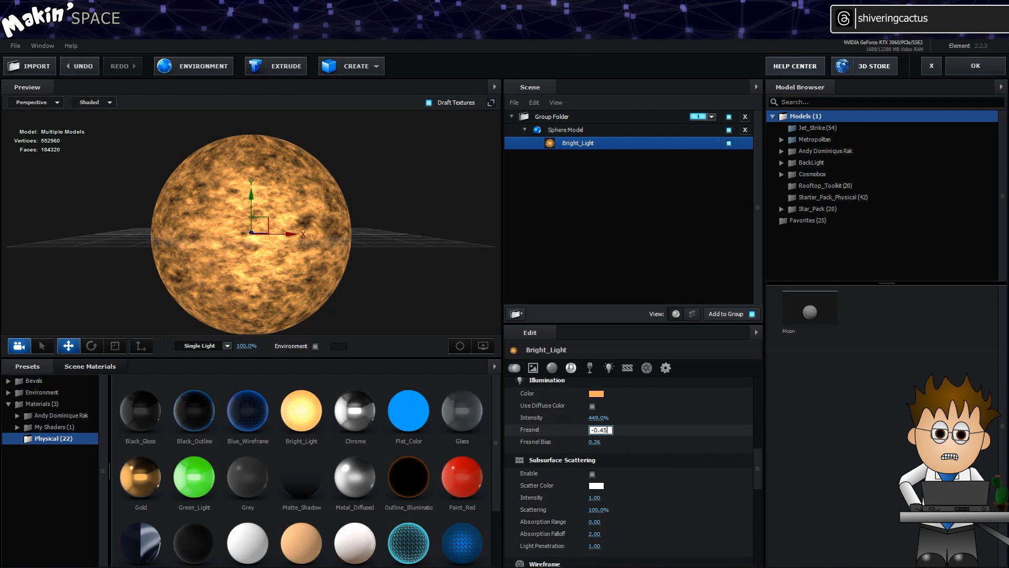
text(.45)
key(Return)
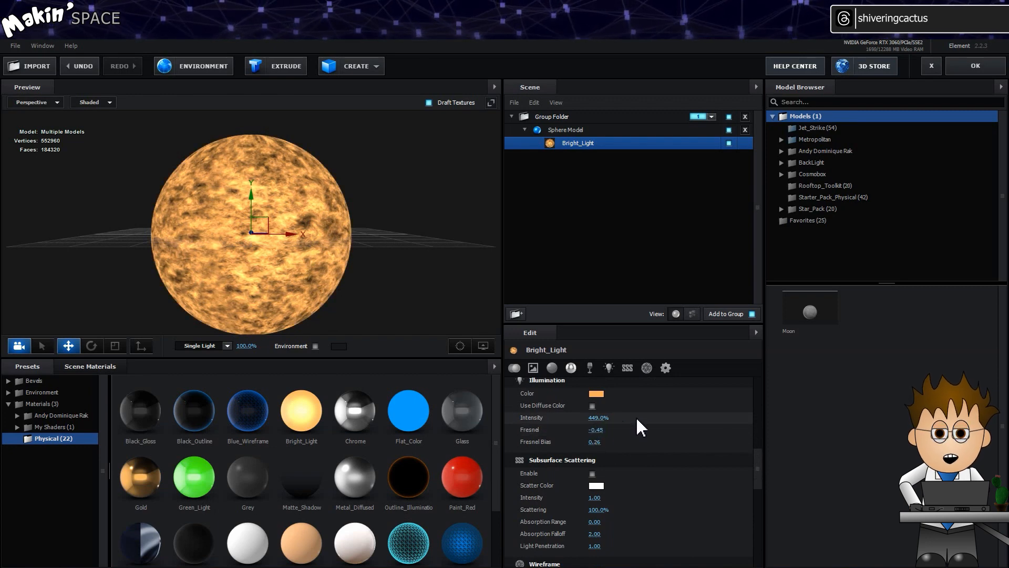
- Change the sphere model's Texture Mapping to Sphere and accept the Scene Setup
drag(400, 278, 284, 243)
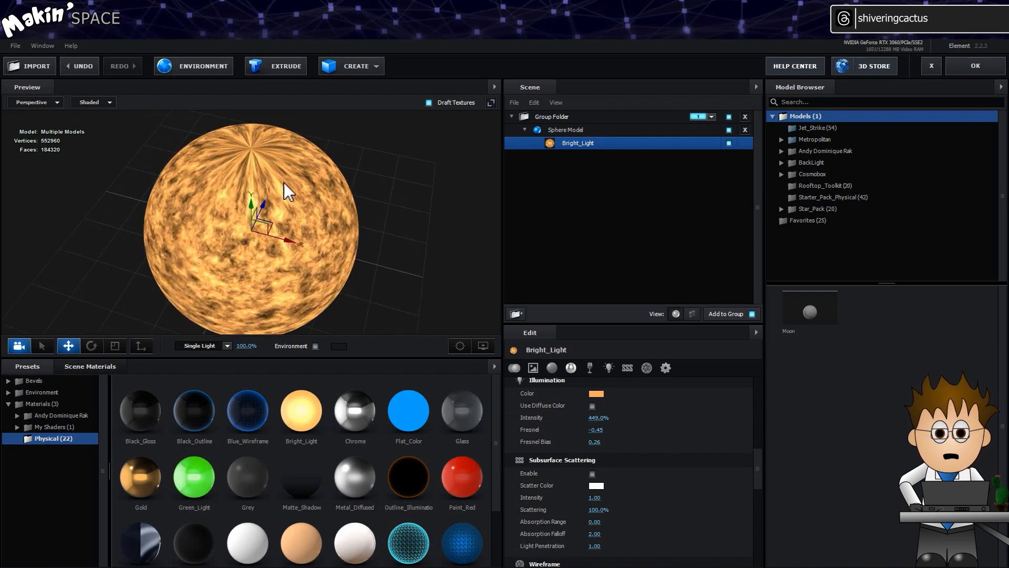
click(569, 130)
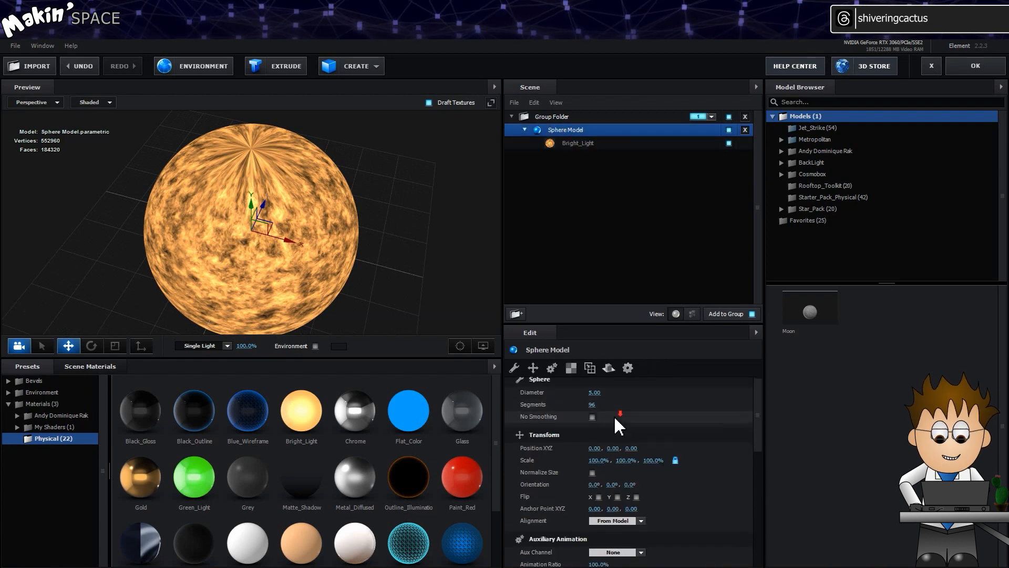
scroll(614, 416, down, 3)
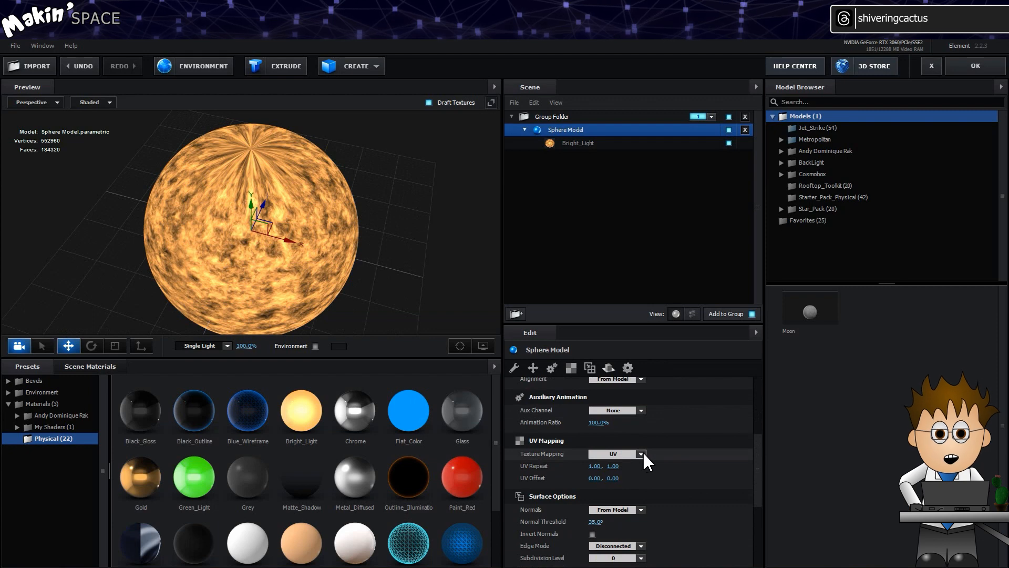
click(641, 454)
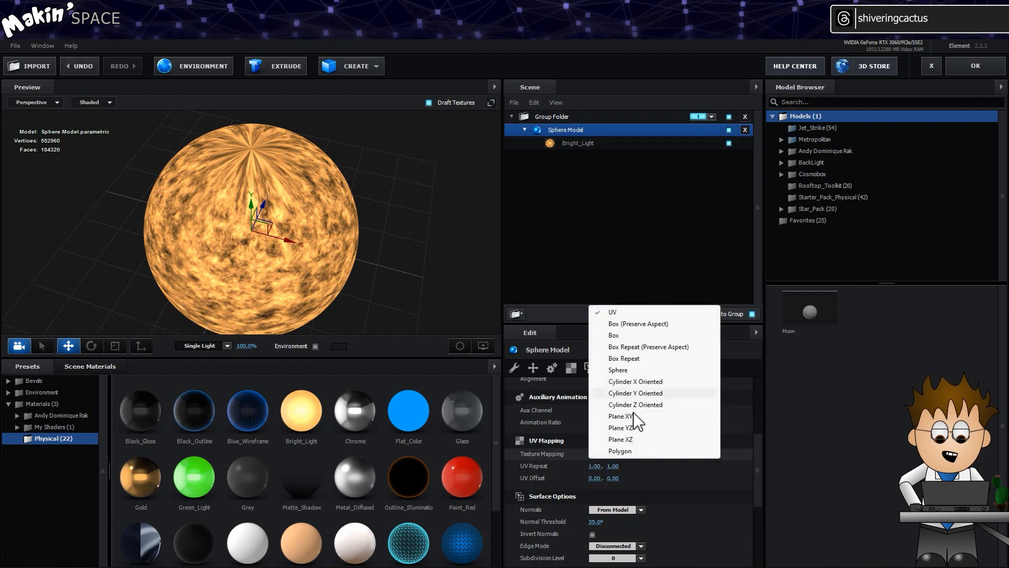
click(625, 370)
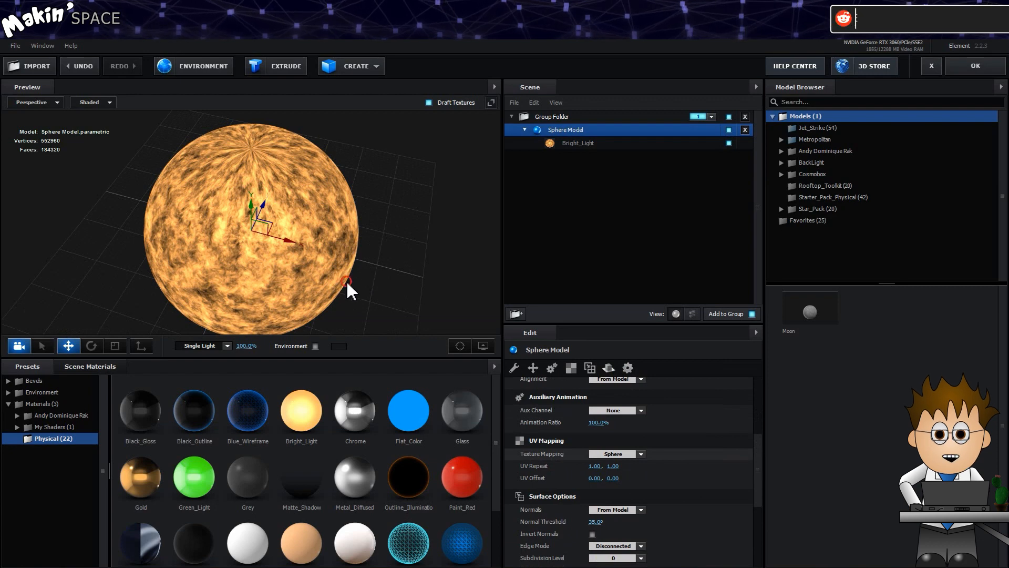
drag(346, 280, 349, 247)
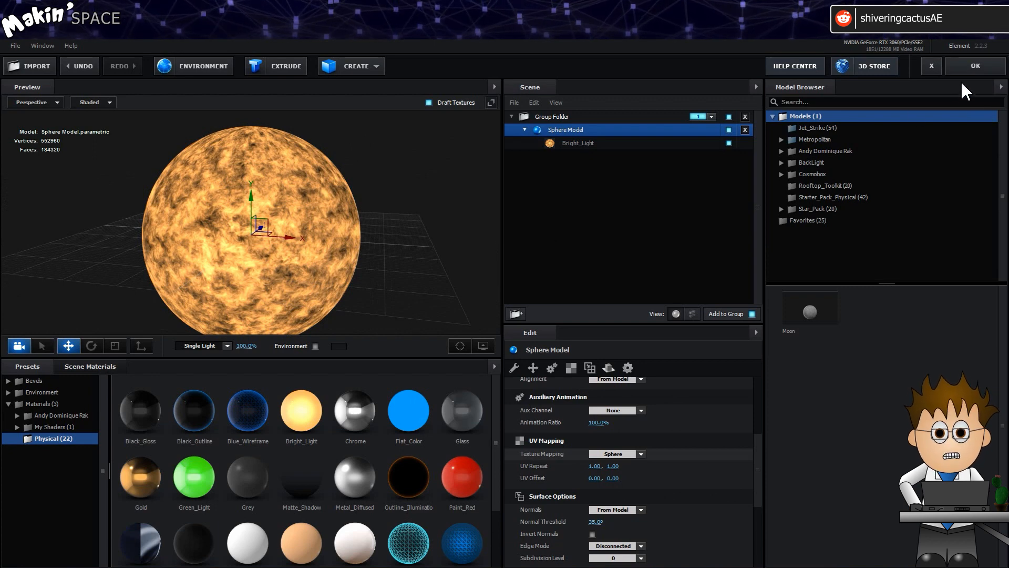
click(976, 72)
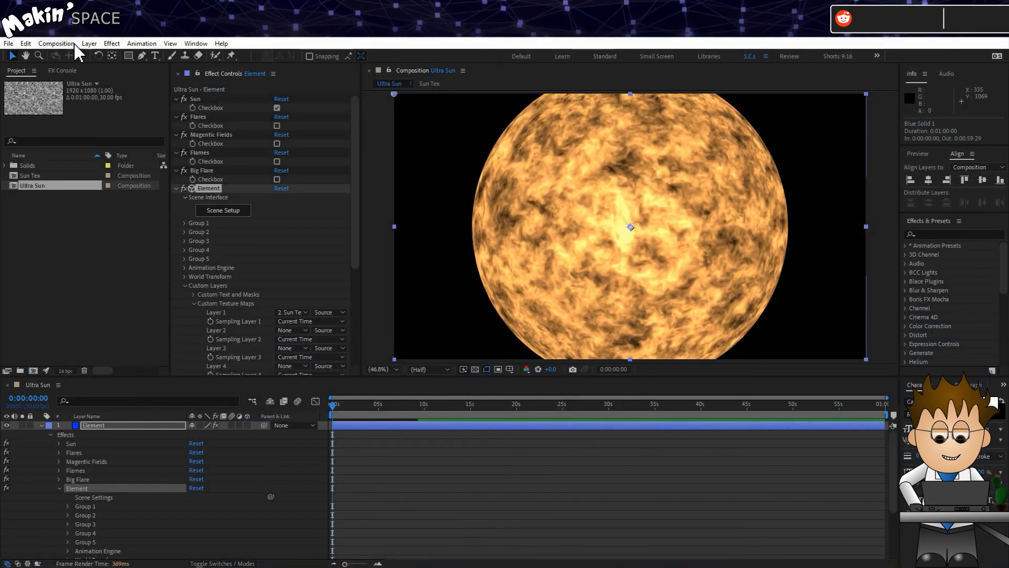
- Create a new 1000 x 1000 px composition named Flare Tex
click(56, 43)
click(79, 65)
click(314, 222)
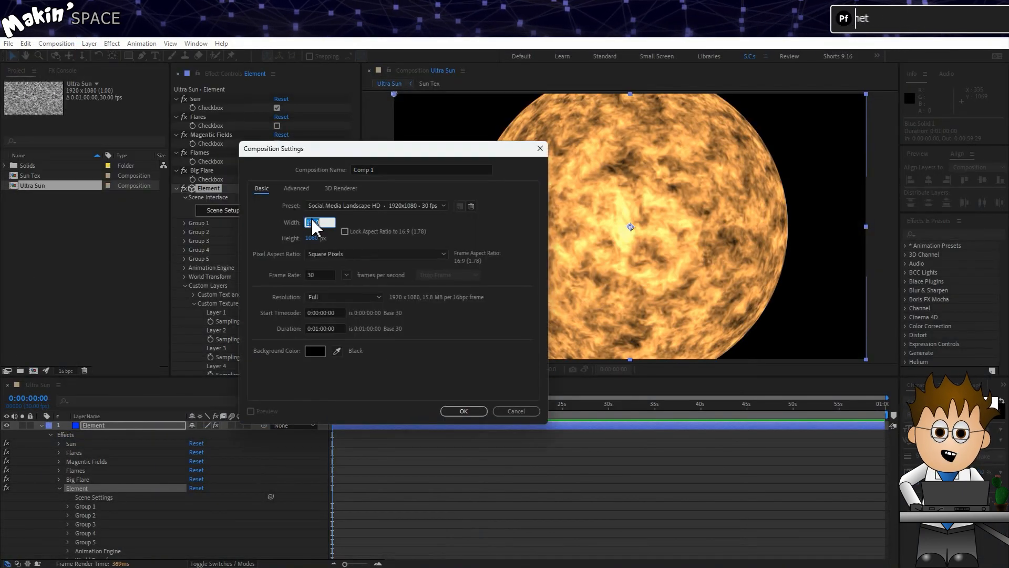
text(1000)
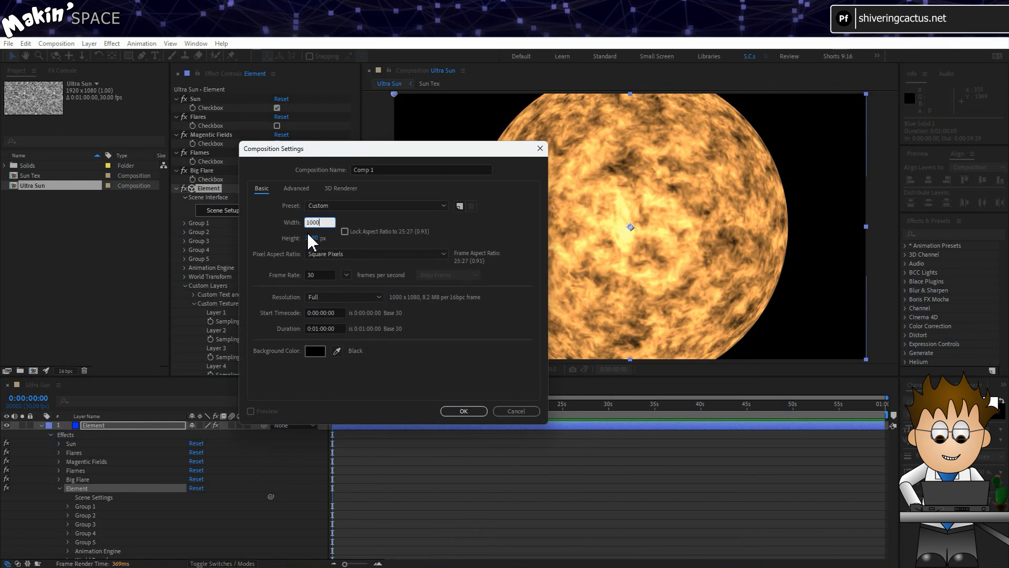
click(313, 238)
text(1000)
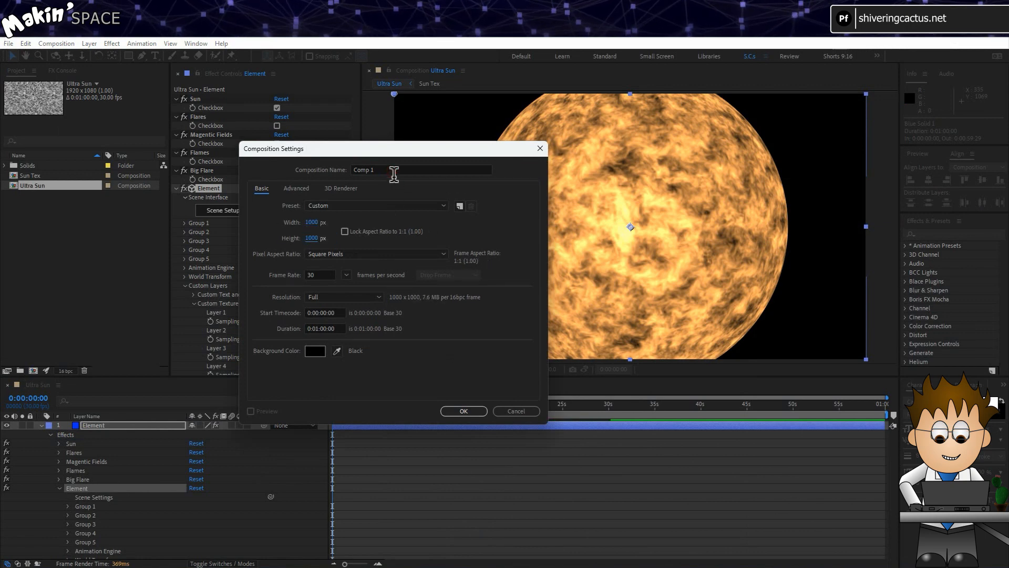
click(389, 168)
text(Flare Tex)
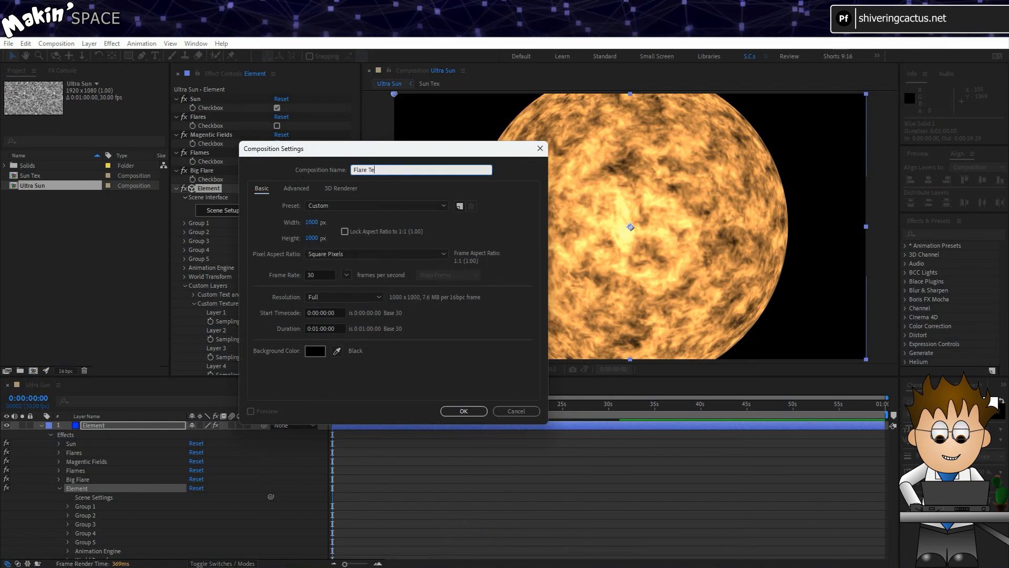
click(465, 410)
- Add a comp-sized black solid to the Flare Tex composition and duplicate the layer
click(89, 44)
mouse_move(99, 55)
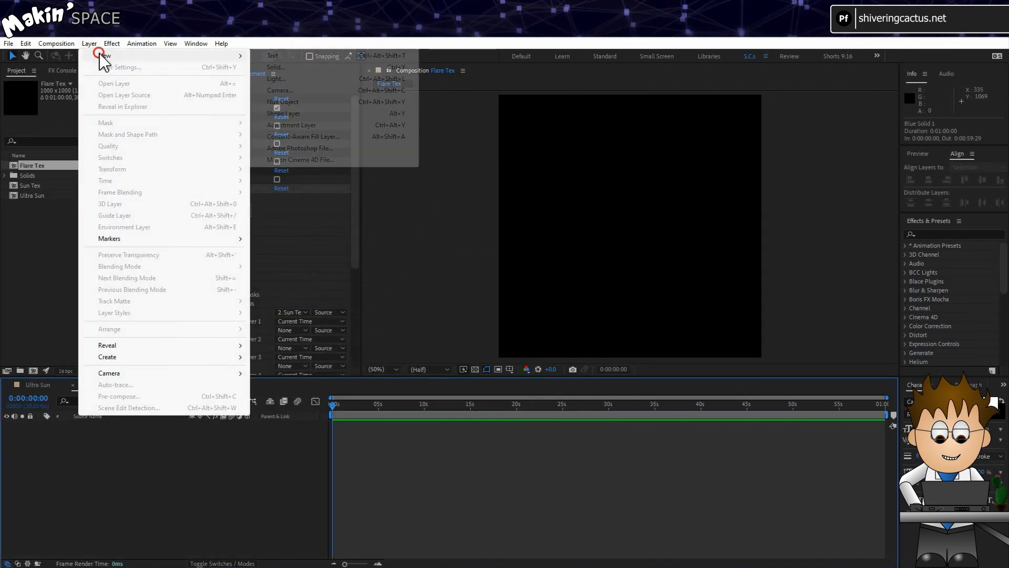
click(266, 68)
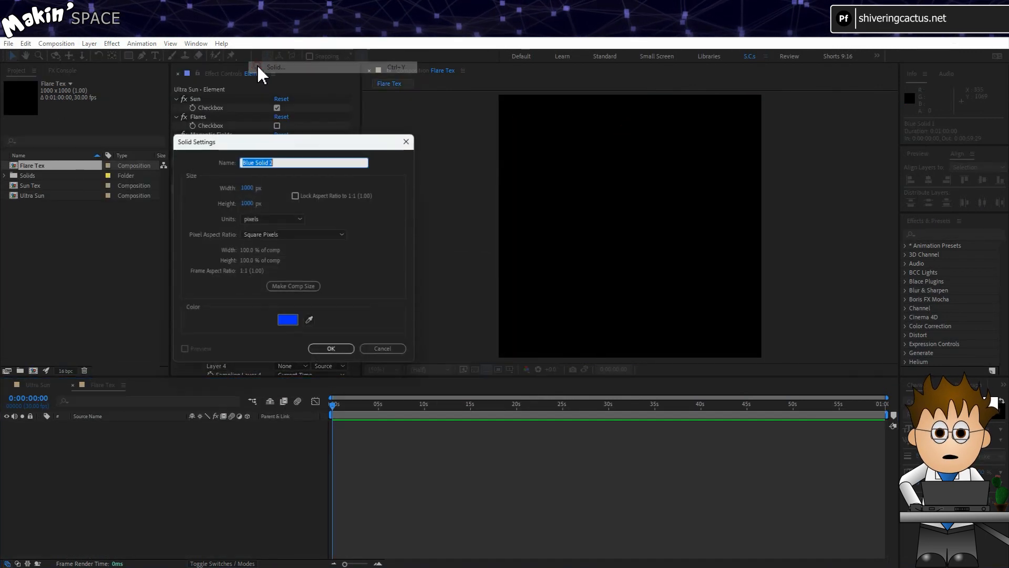
click(293, 287)
click(291, 321)
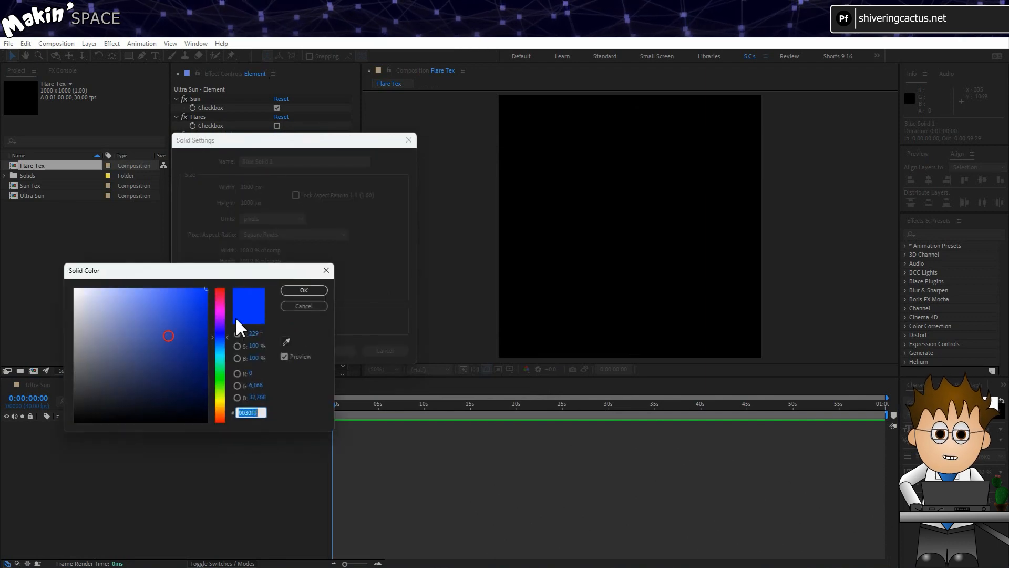
drag(132, 368, 2, 473)
click(310, 289)
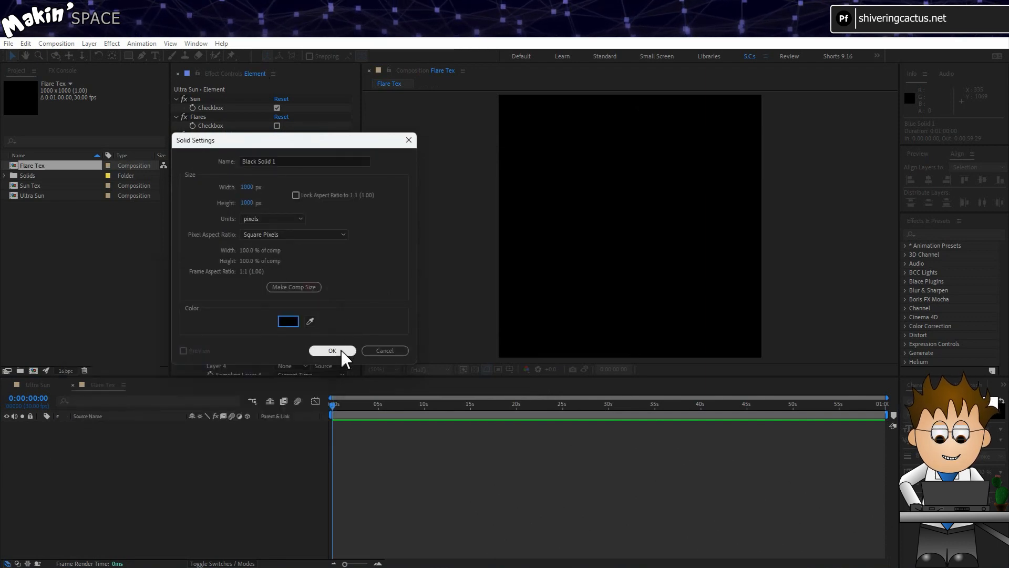
click(342, 350)
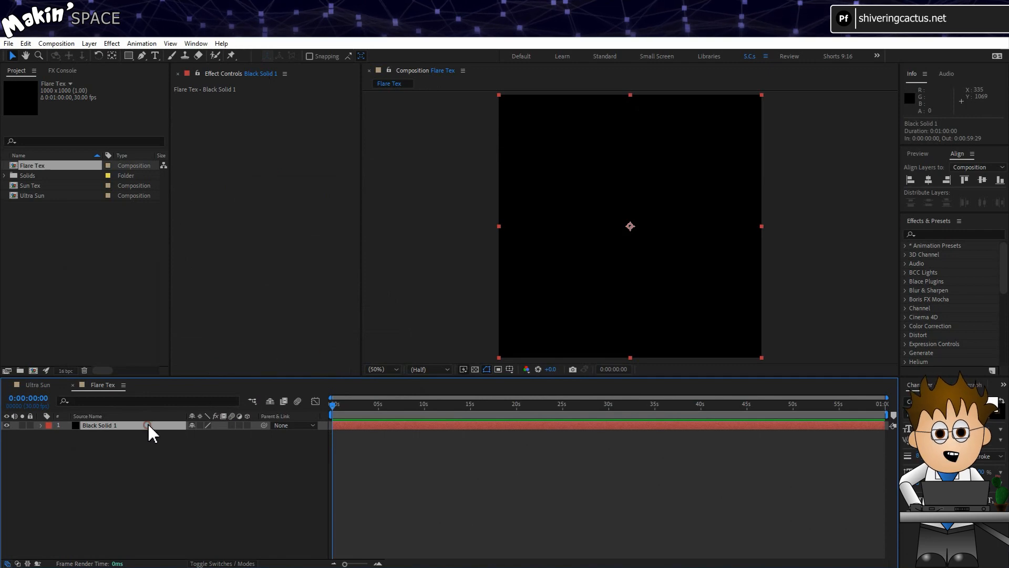
key(ctrl+d)
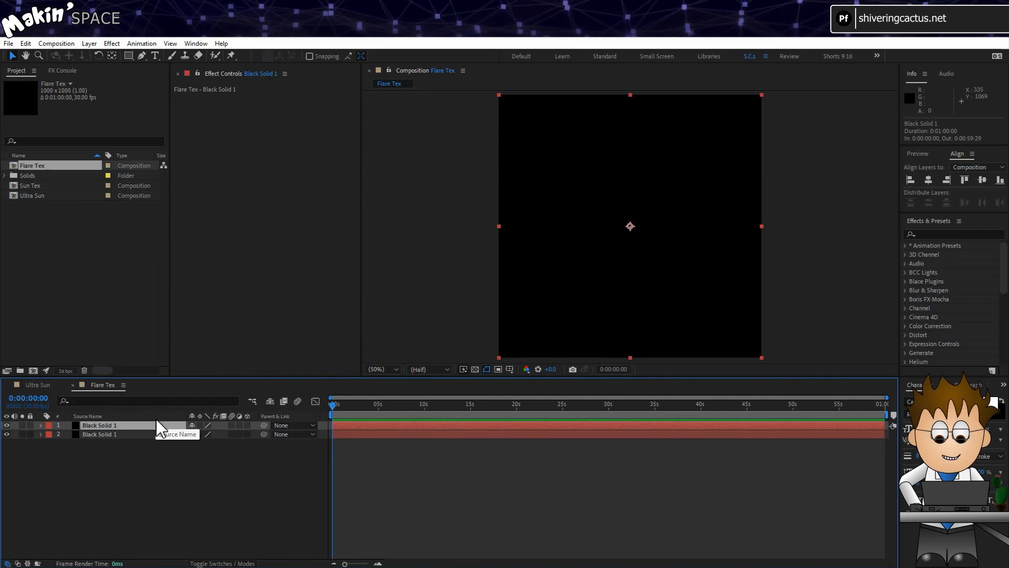
- Apply Fractal Noise to the upper black solid and set its Fractal Type to Swirly
click(111, 43)
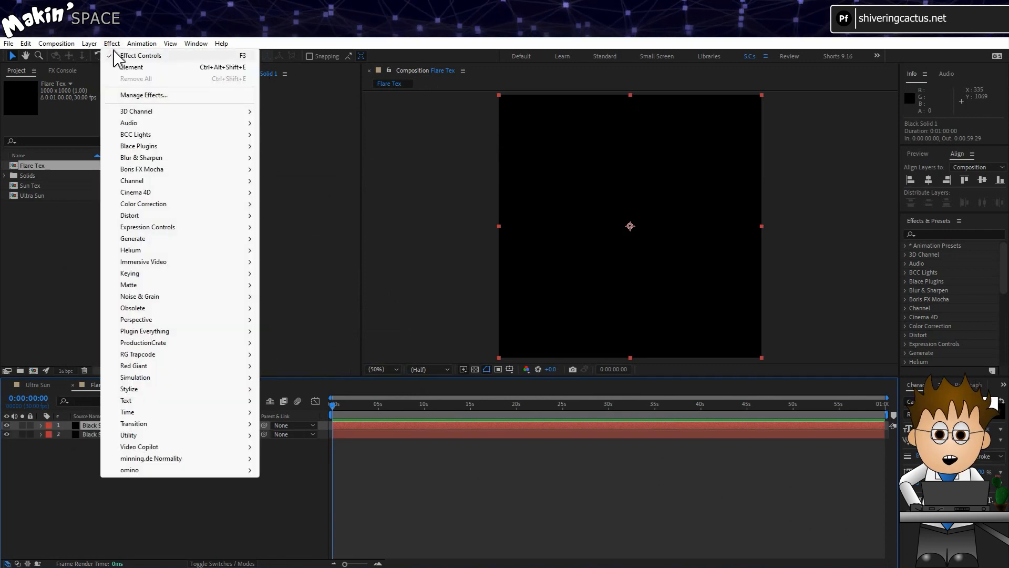
click(174, 297)
click(316, 319)
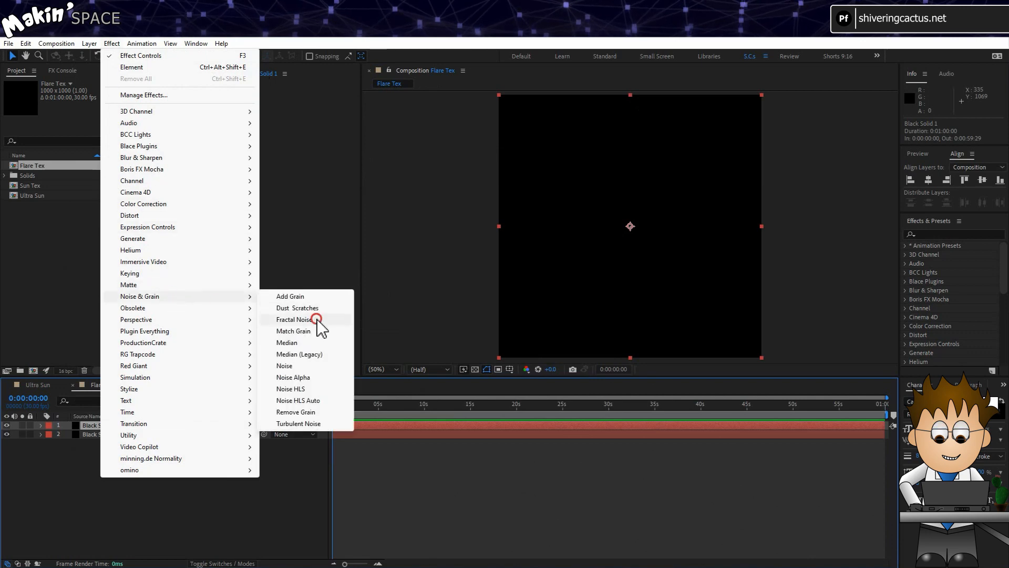
click(321, 108)
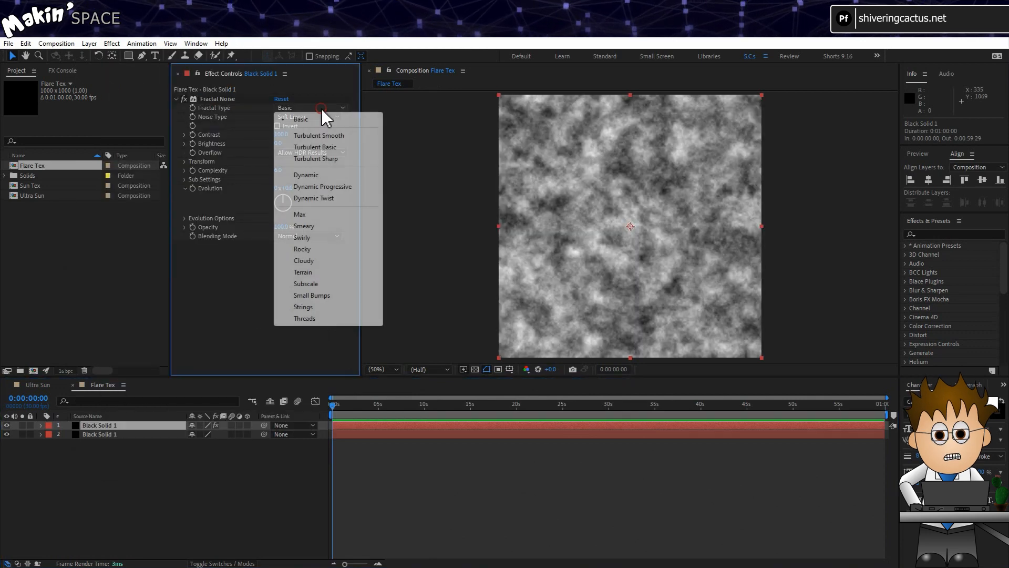
click(318, 237)
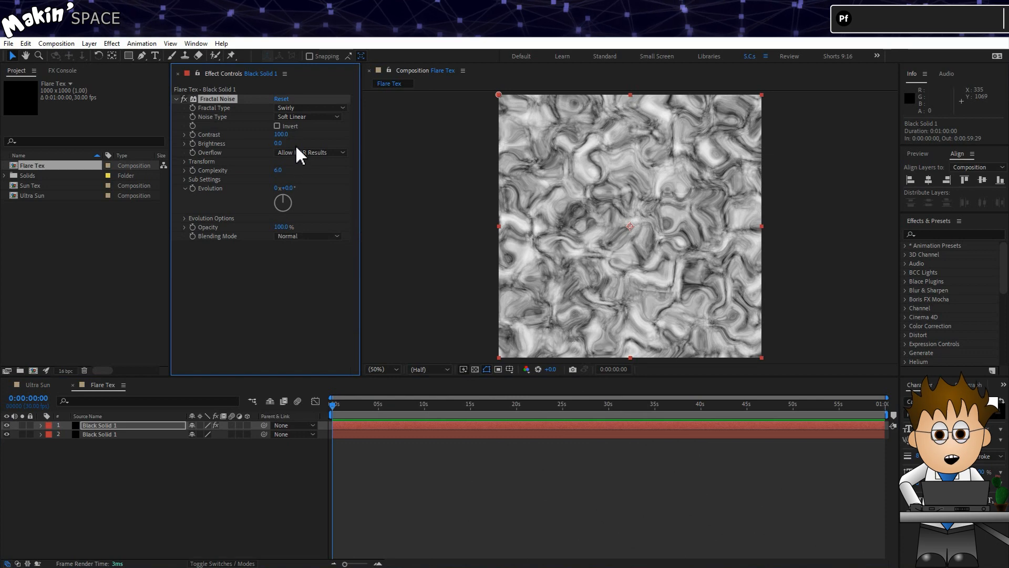
- Set the Fractal Noise Contrast to 280 and Brightness to -150 on the upper black solid
click(281, 135)
text(280)
key(Return)
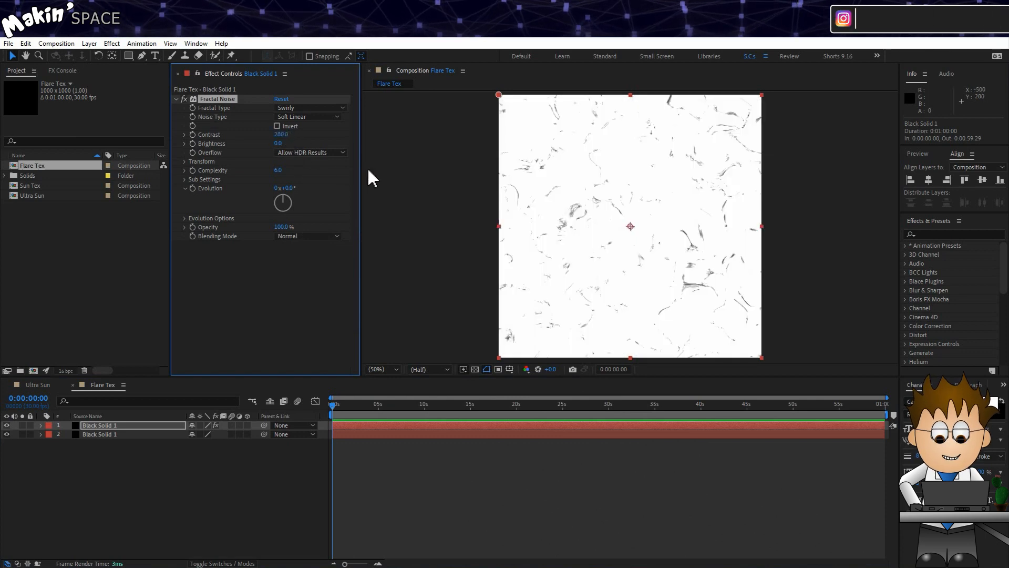
click(277, 143)
text(-)
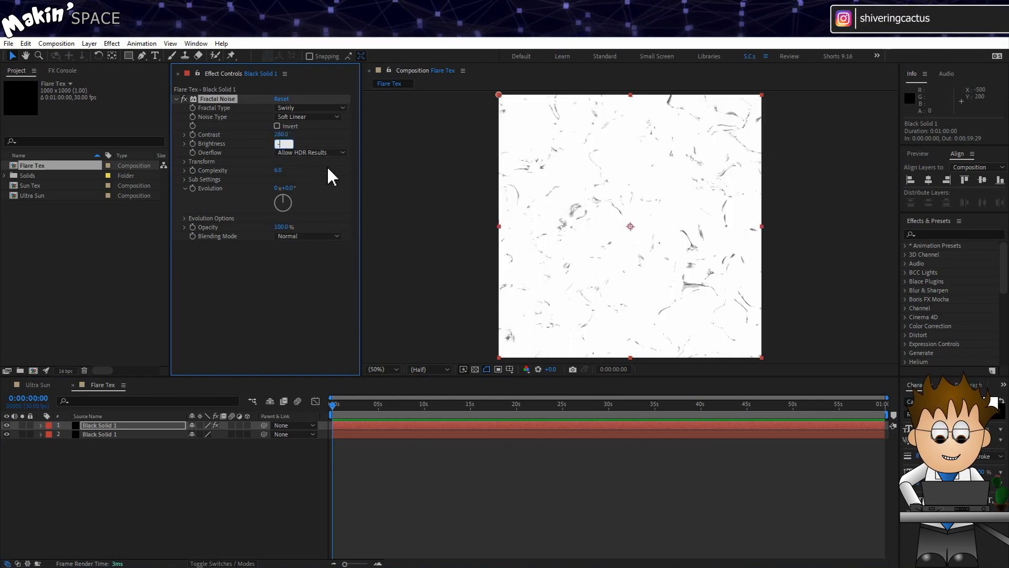
text(150)
key(Return)
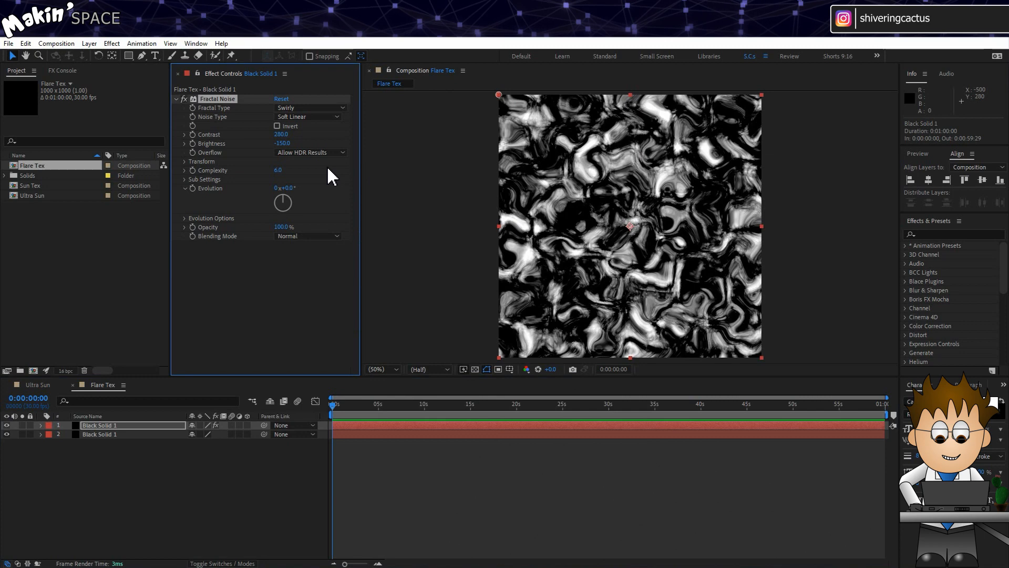
- Turn off Uniform Scaling in the Fractal Noise Transform settings and set Scale Width to 50 and Scale Height to 600
click(185, 161)
click(277, 179)
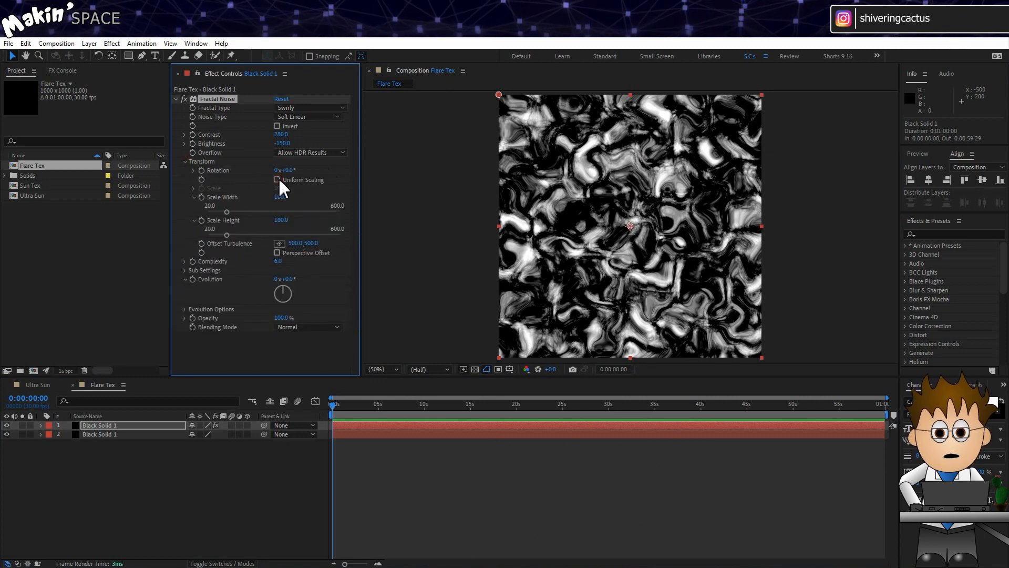
click(287, 198)
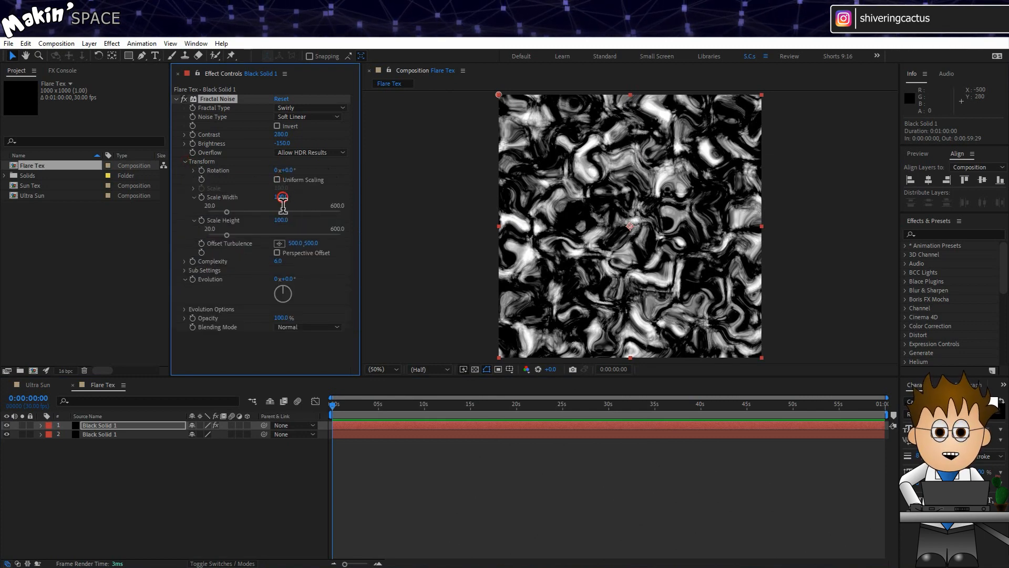
text(50)
key(Return)
click(283, 220)
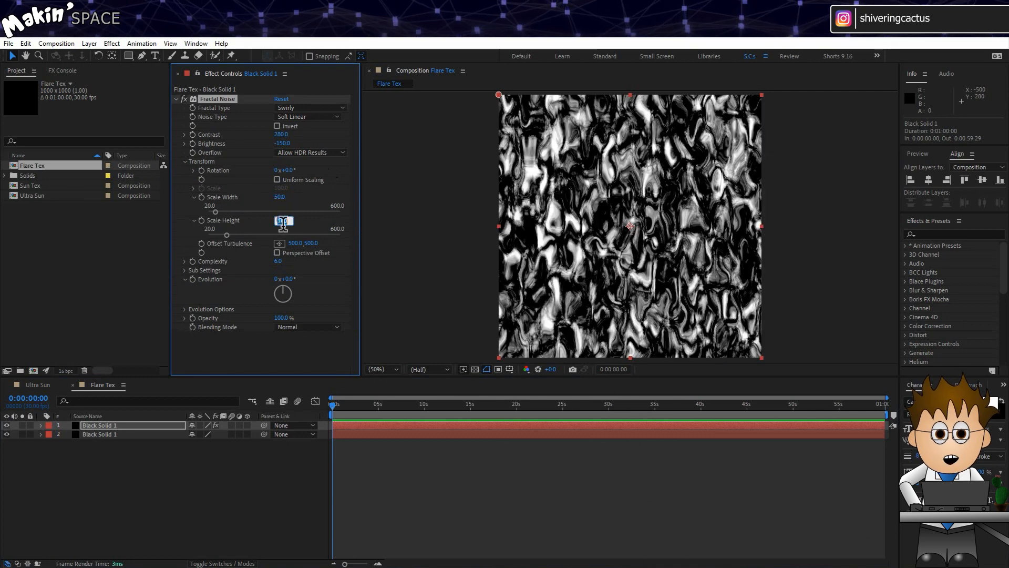
text(600)
key(Return)
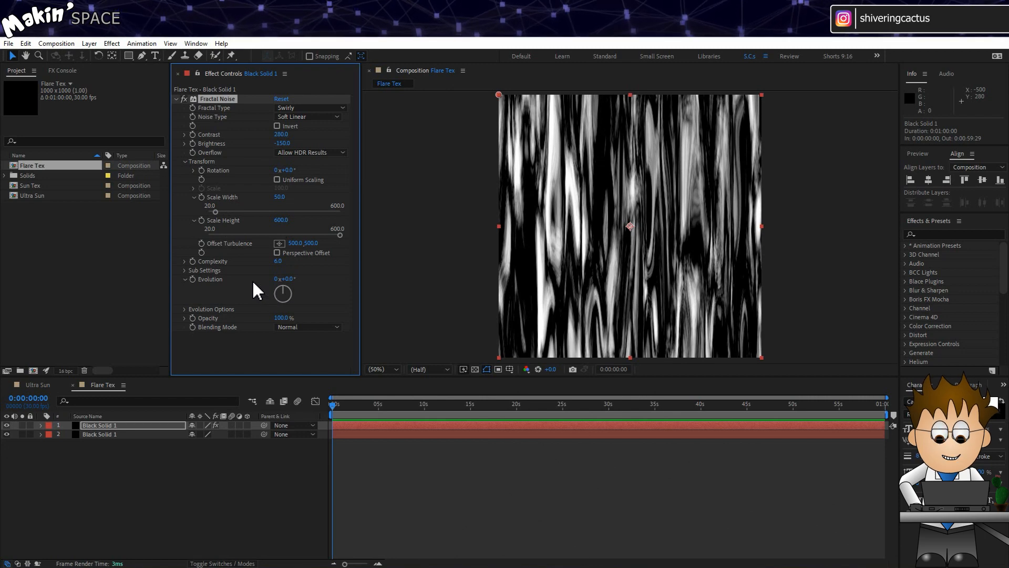
- Add the expression [0,time*100] to the Fractal Noise Offset Turbulence and preview the motion
alt+click(202, 243)
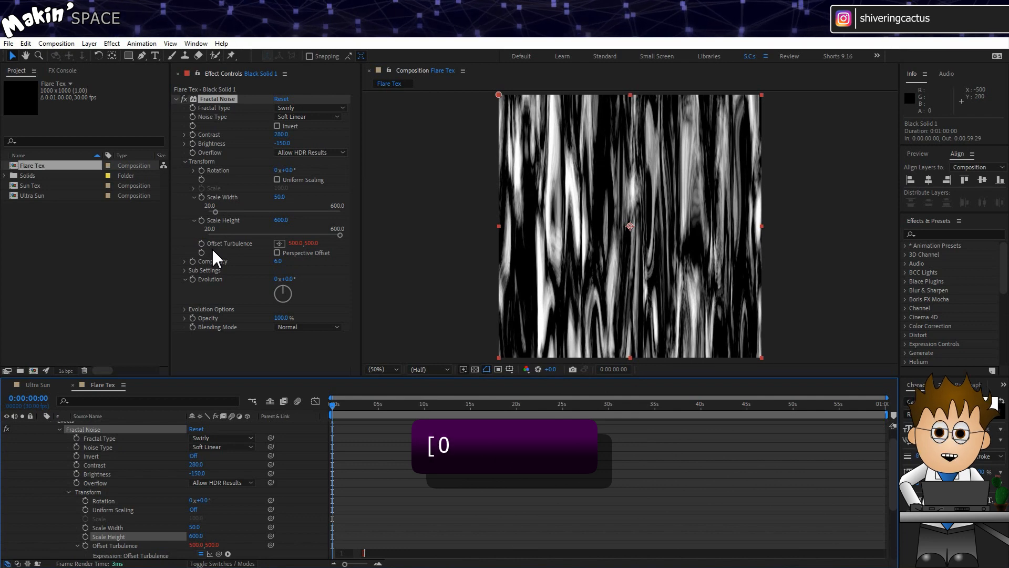
text([0,time*100)
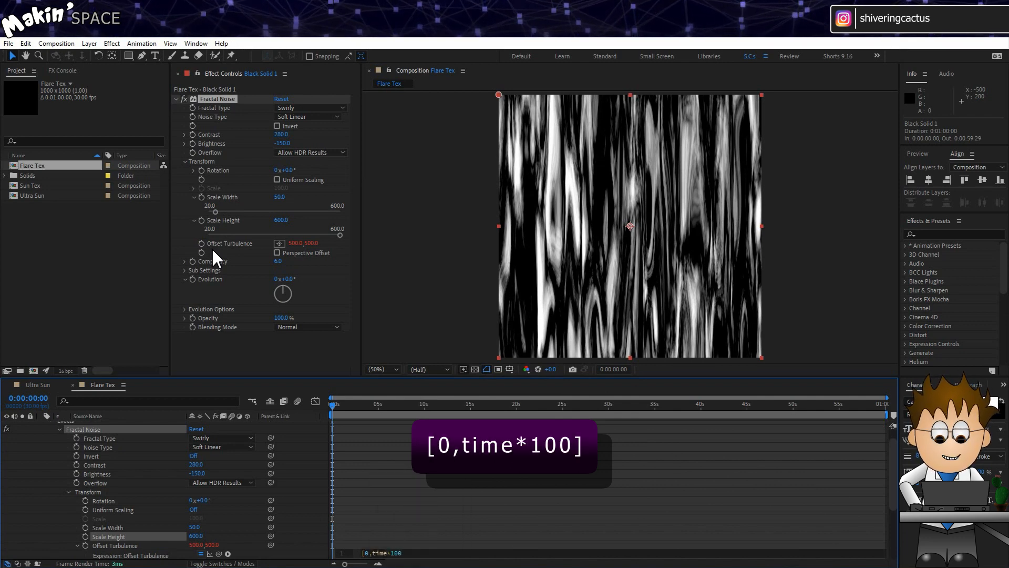
click(52, 511)
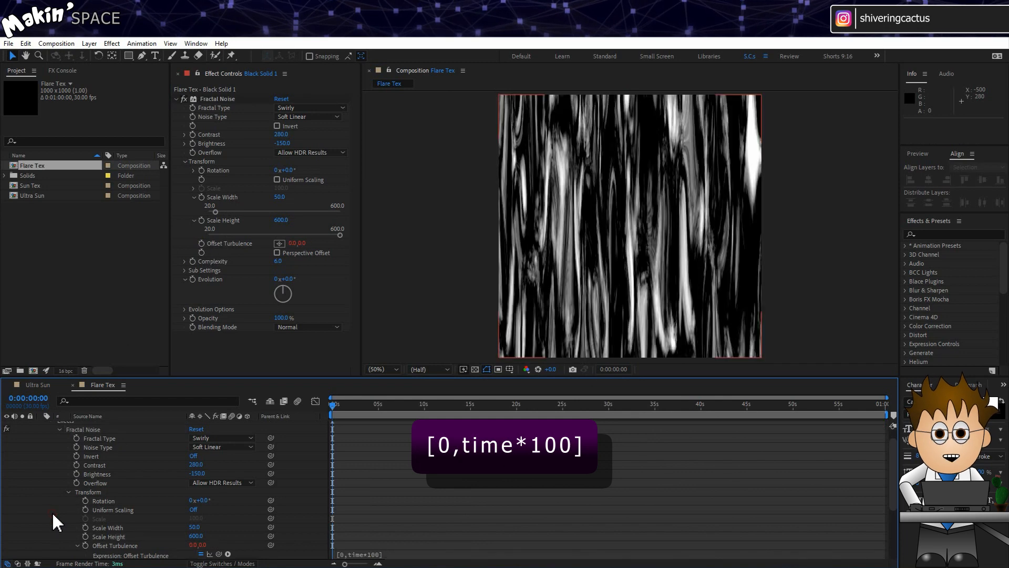
key(space)
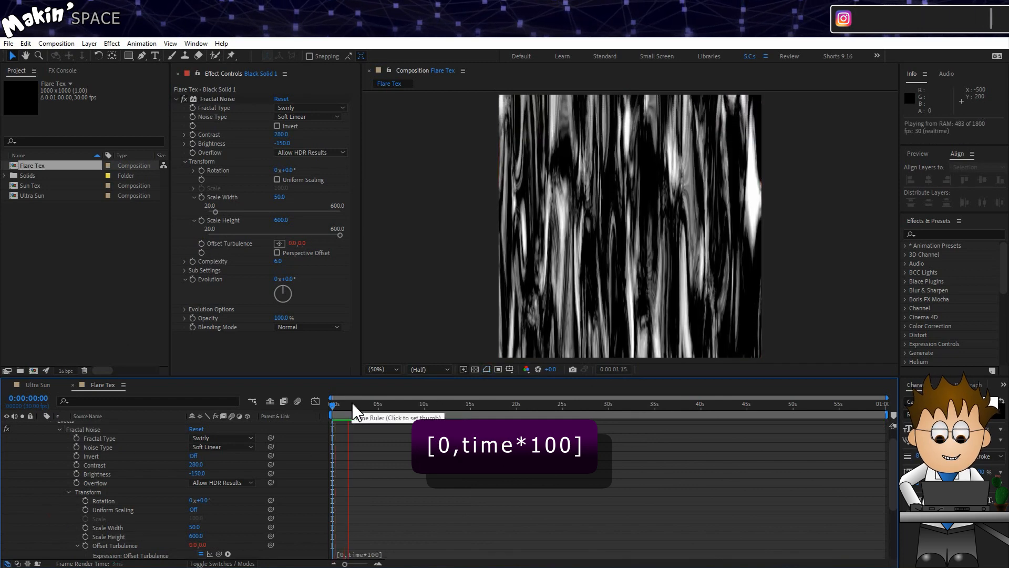
key(space)
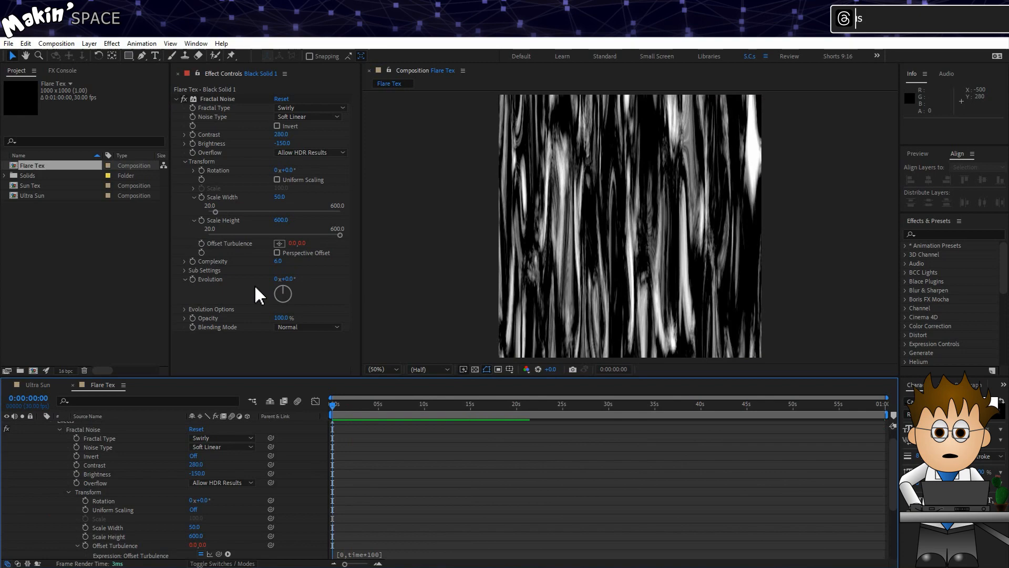
- Add the expression time*100 to the Fractal Noise Evolution and preview the animation
alt+click(192, 279)
text(time*100)
click(25, 502)
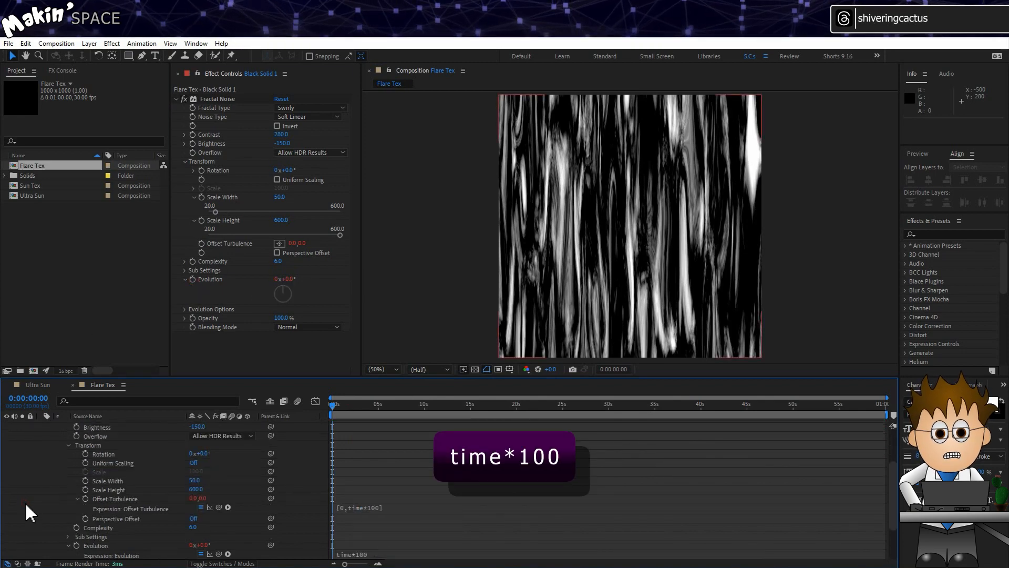
key(space)
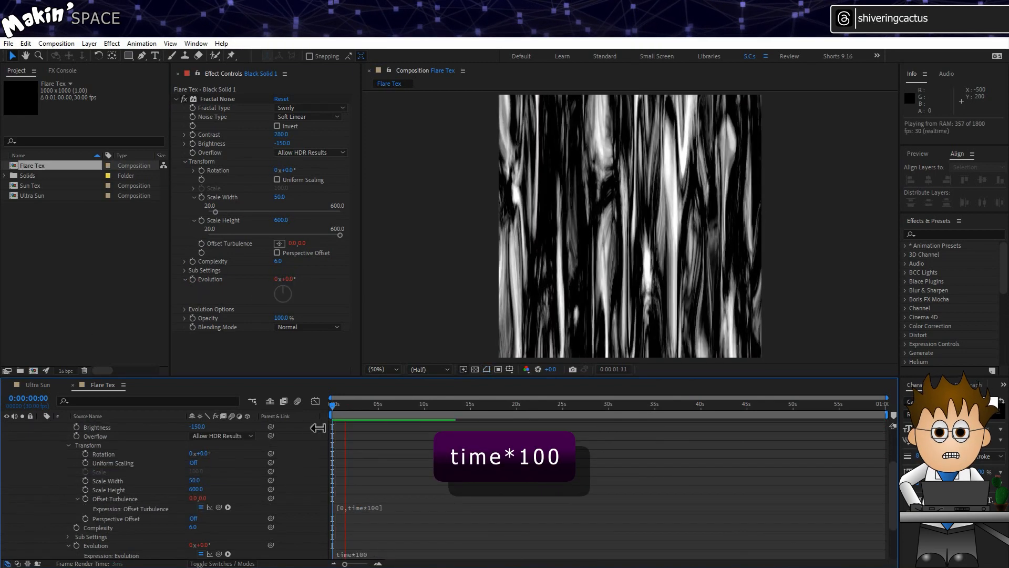
key(space)
- Add the Flare Tex composition to Ultra Sun below the Sun Tex layer and hide it
click(45, 385)
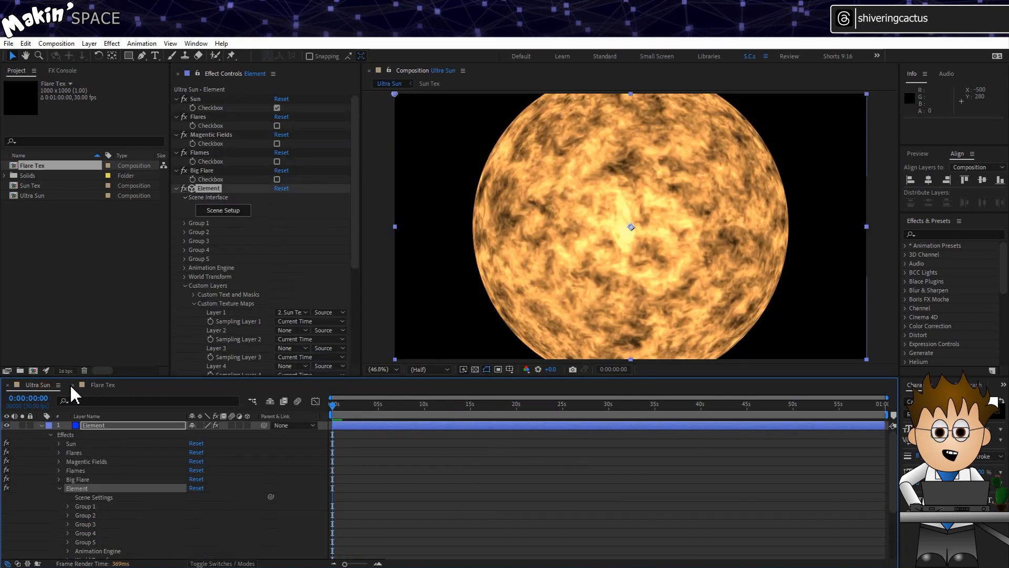
click(41, 425)
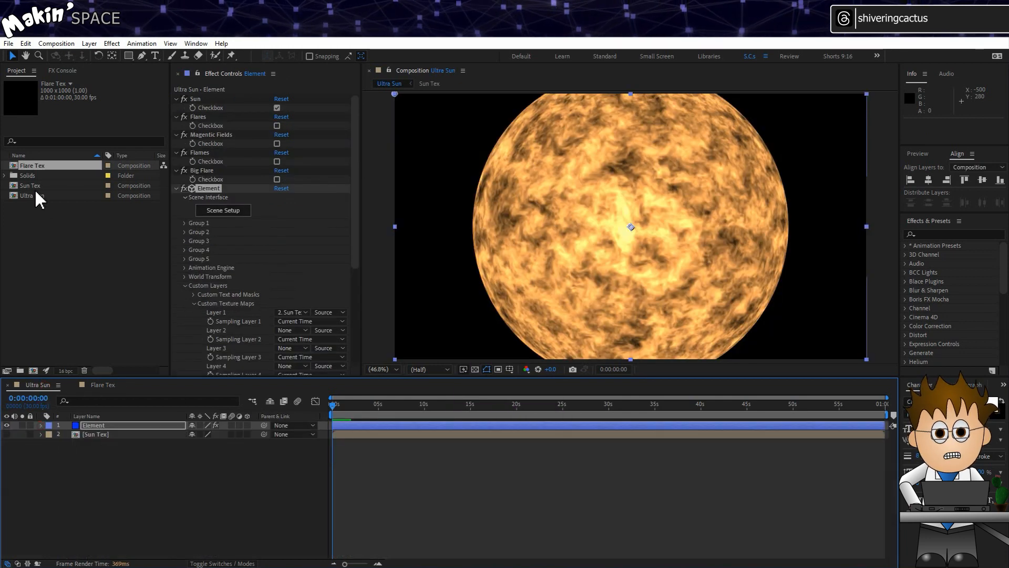
drag(31, 166, 27, 470)
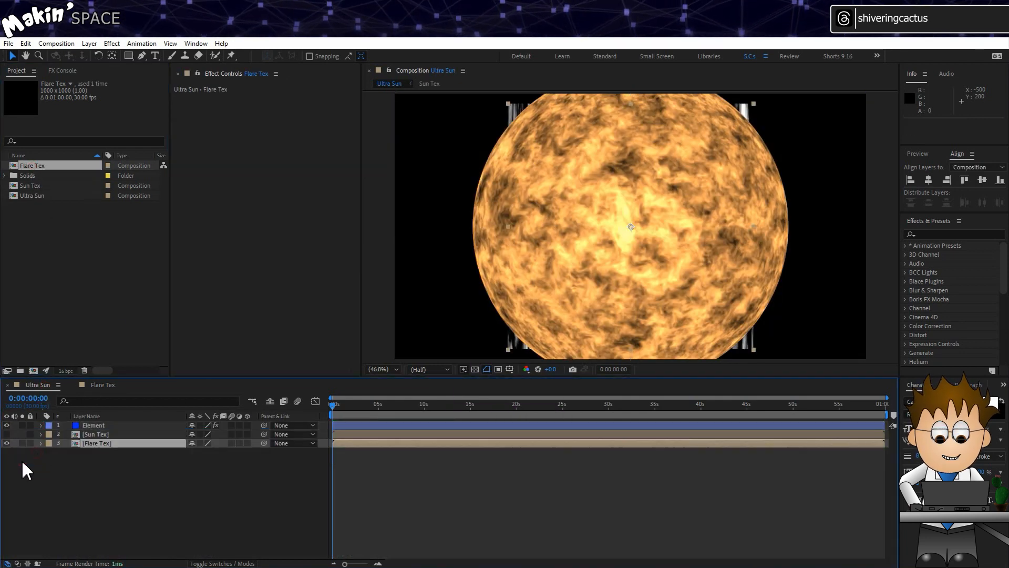
click(7, 443)
- Set Layer 2 of the Element effect's Custom Texture Maps to the Flare Tex layer
click(108, 425)
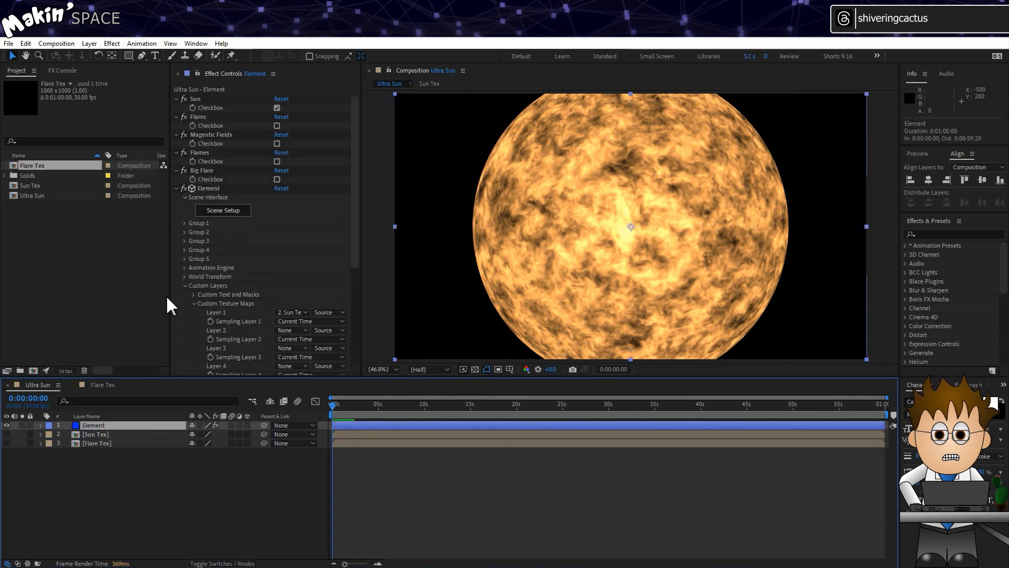
scroll(193, 303, down, 2)
click(290, 307)
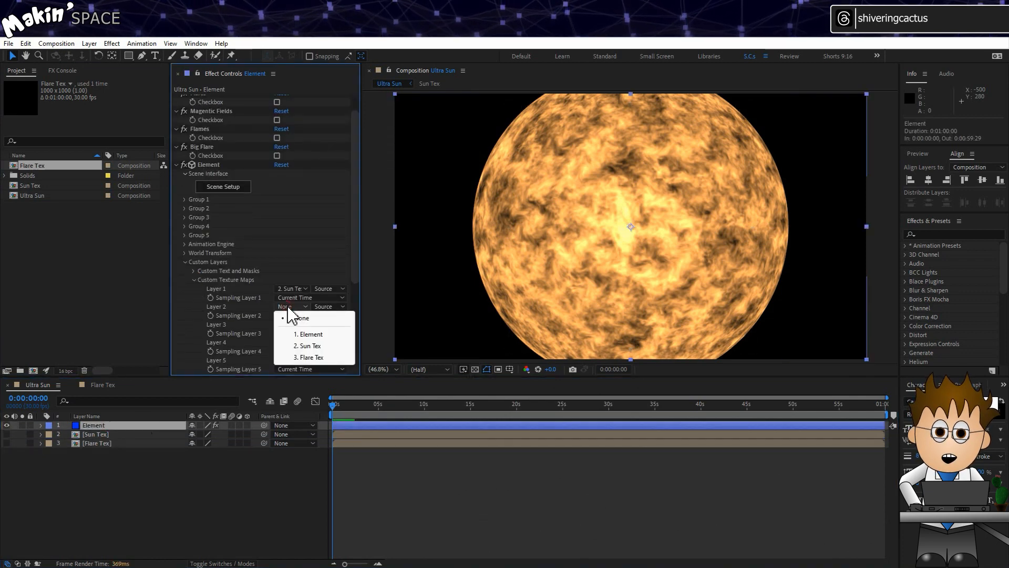
click(329, 358)
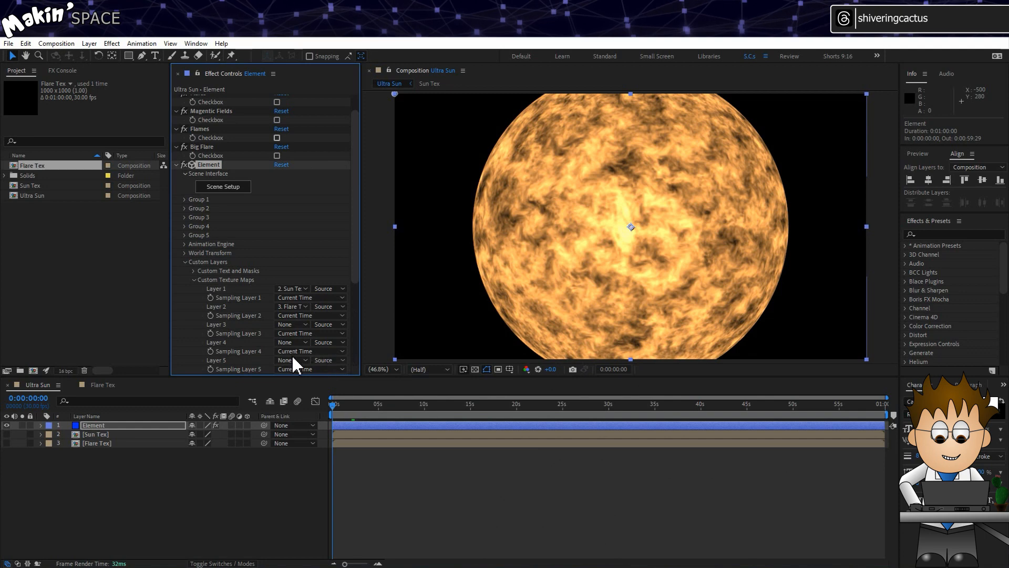
- Enable the Flares checkbox and disable the Sun checkbox on the Element layer
scroll(297, 175, up, 2)
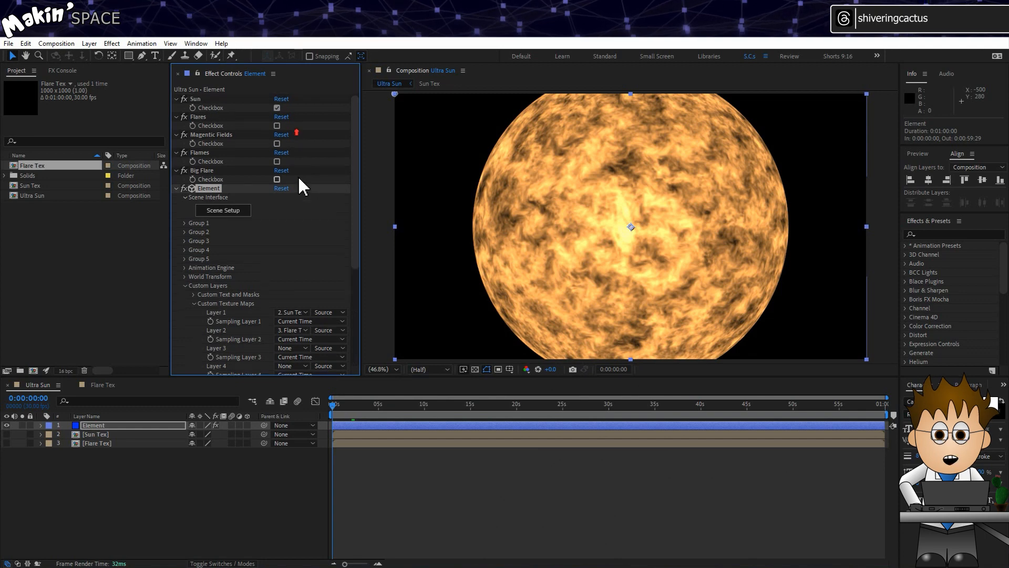
click(277, 126)
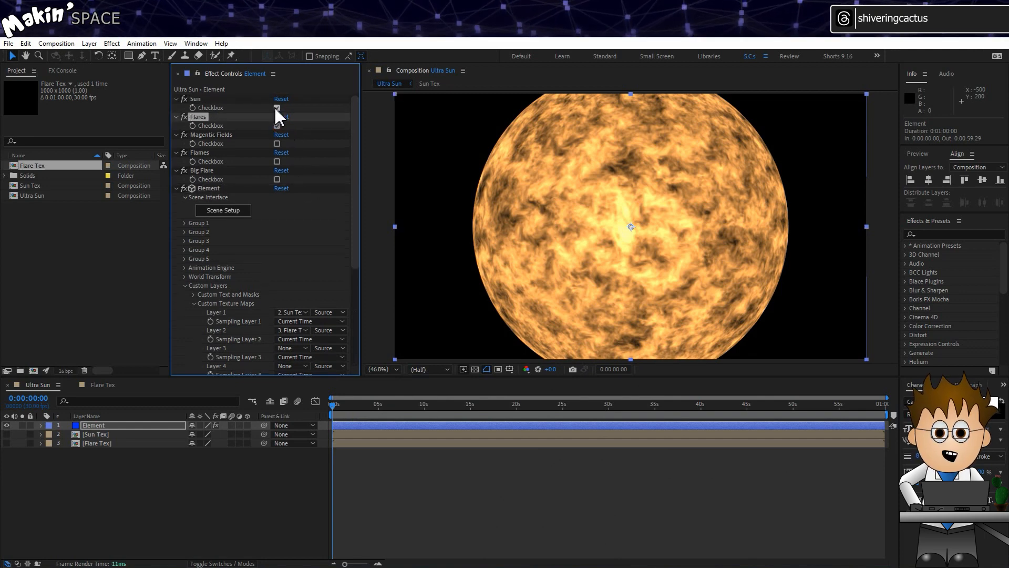
click(276, 108)
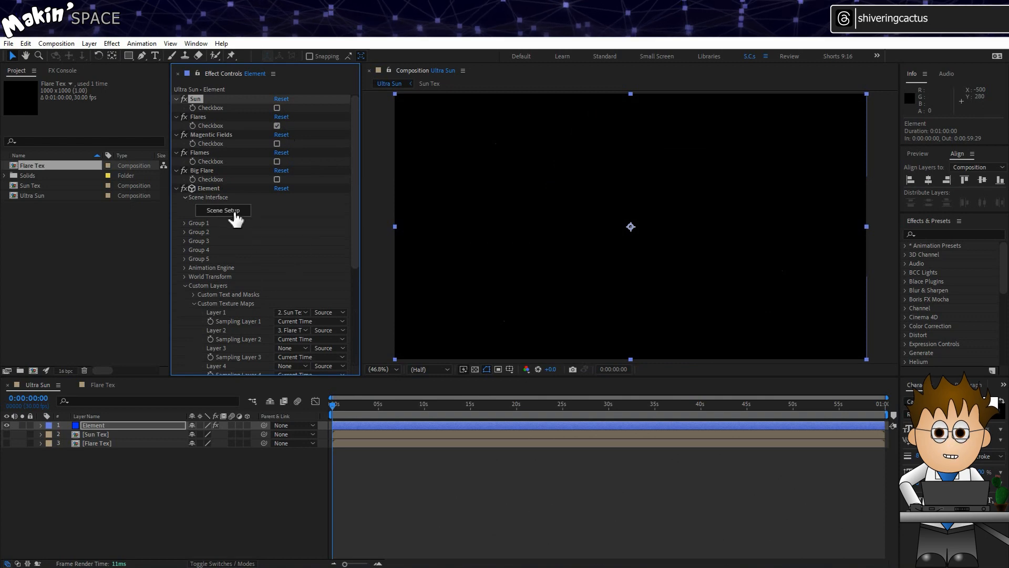
- Create a new sphere in the Element Scene Setup, move it out of the Group Folder and assign it to group 2
click(233, 211)
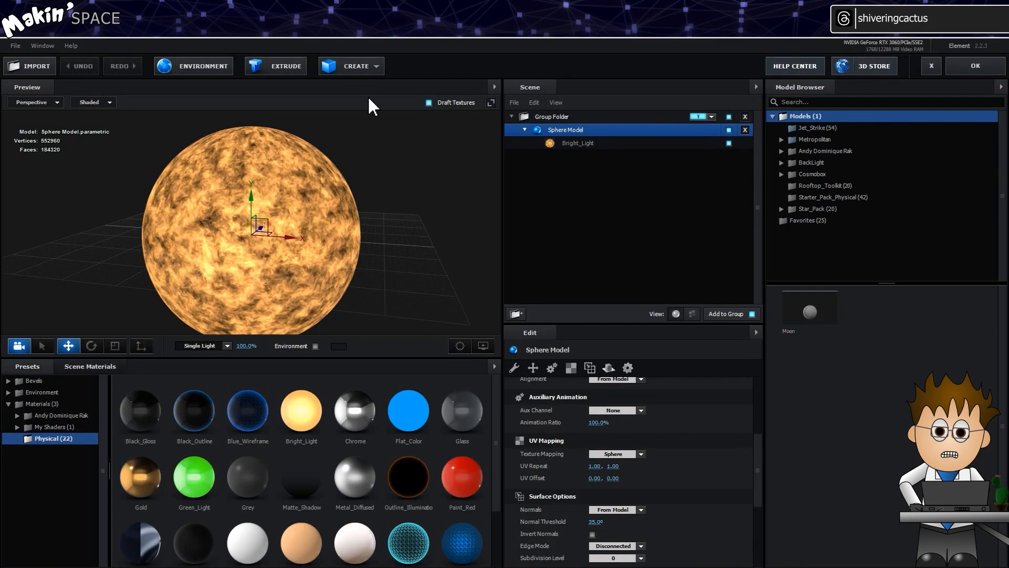
click(348, 66)
click(361, 92)
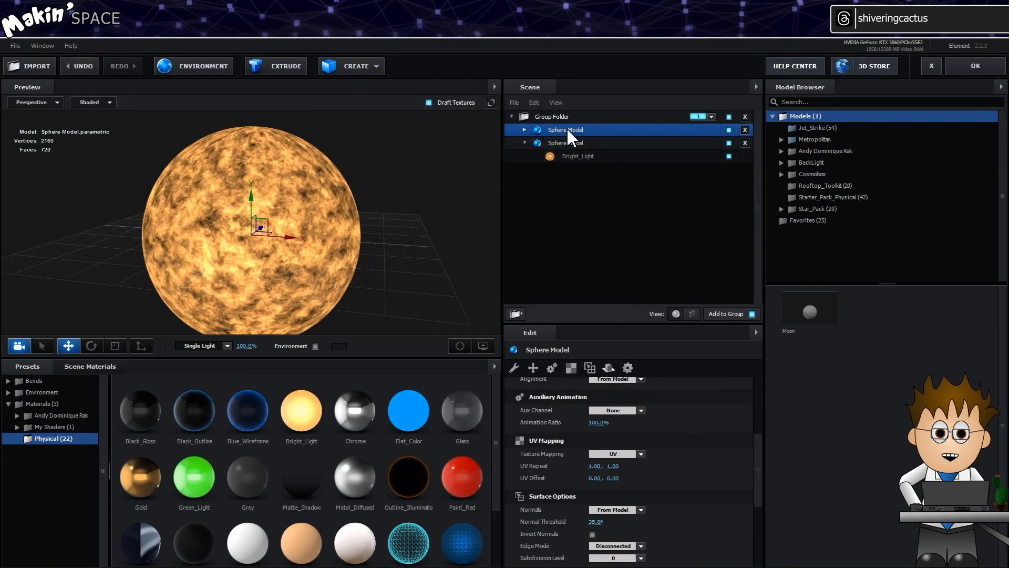
drag(567, 129, 574, 112)
click(711, 116)
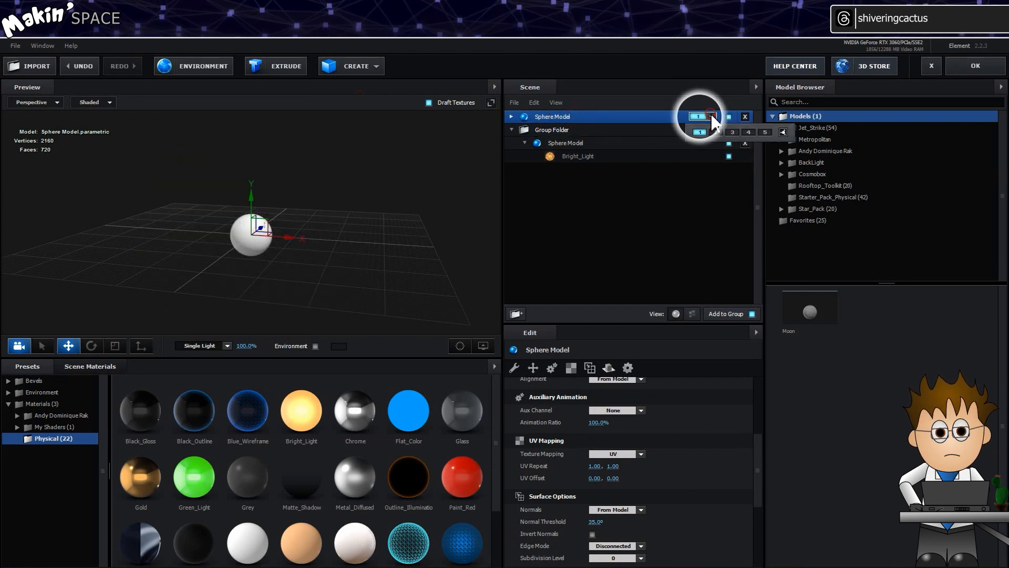
click(716, 132)
- Rename the new sphere model Flare
right_click(566, 118)
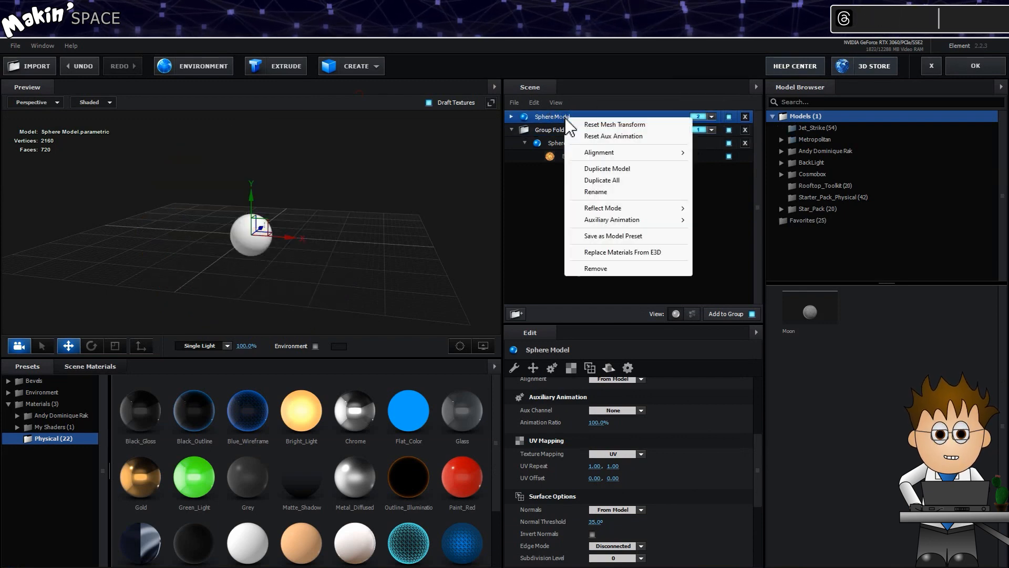
click(608, 192)
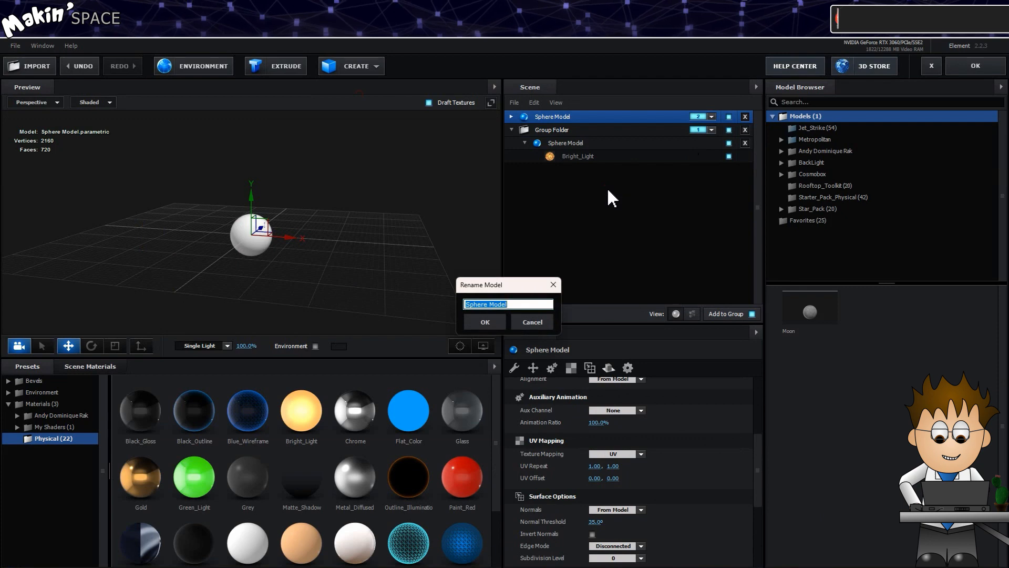
text(Flare)
click(483, 318)
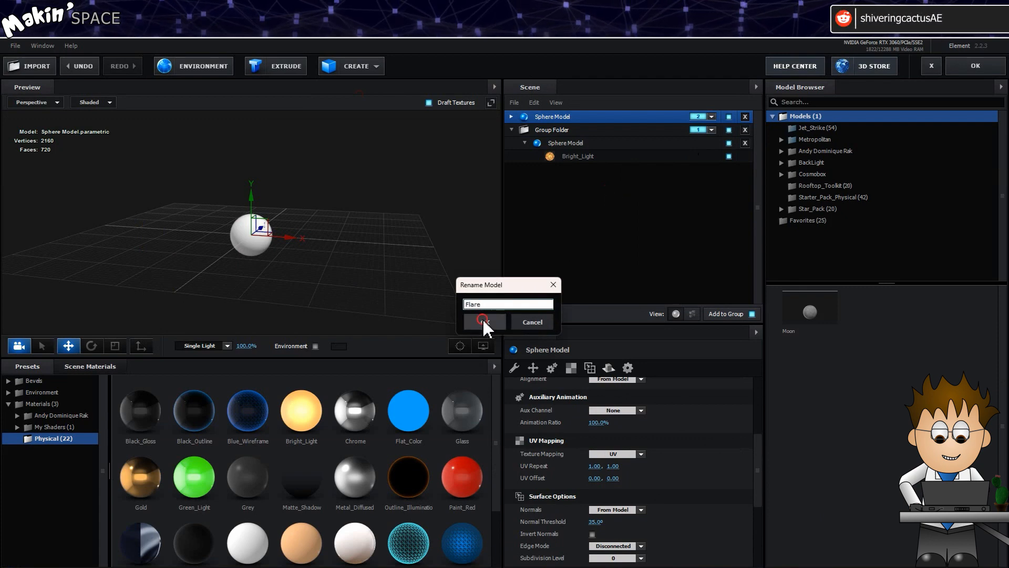
- Set the Flare sphere's Segments to 96
scroll(636, 397, up, 3)
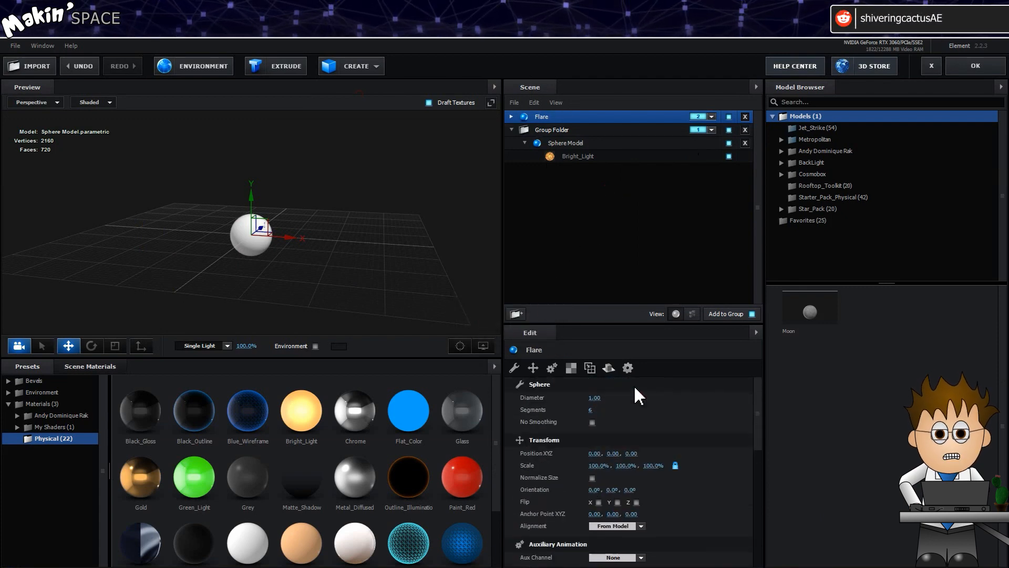
click(592, 410)
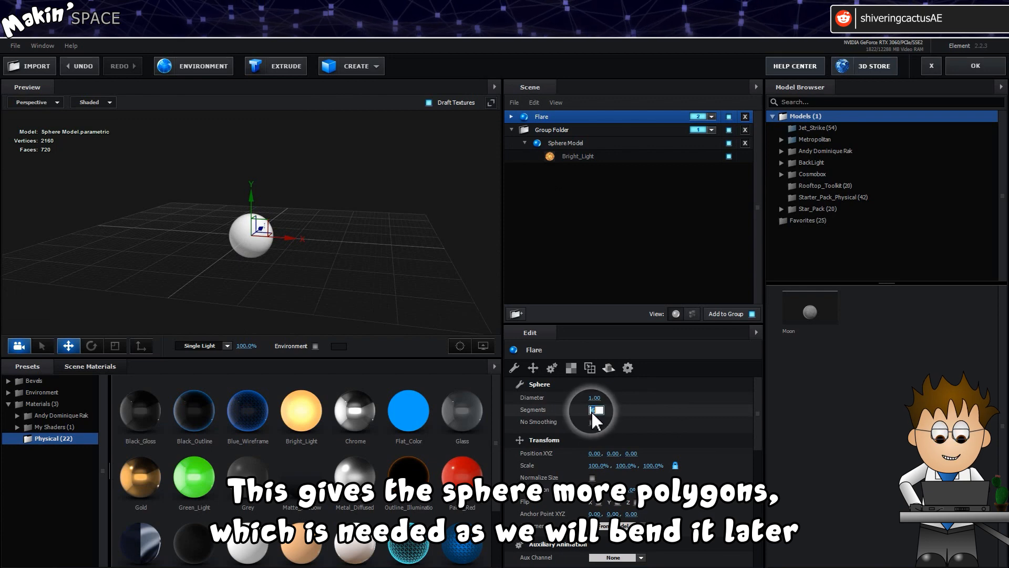
text(96)
key(Return)
- Unlink the Flare sphere's scale axes and set its Scale to 40% in X, 180% in Y and 40% in Z
click(676, 466)
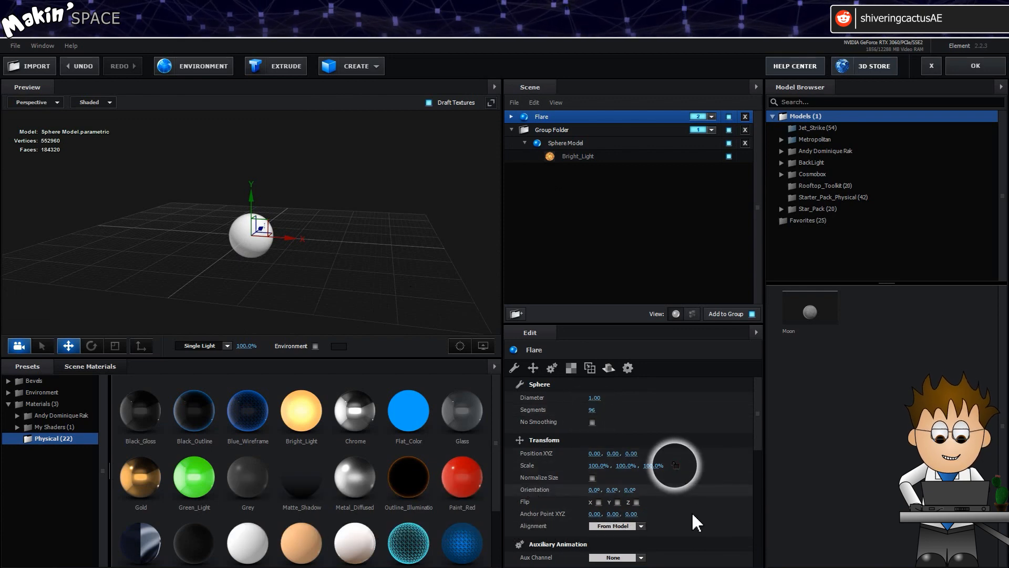
click(599, 466)
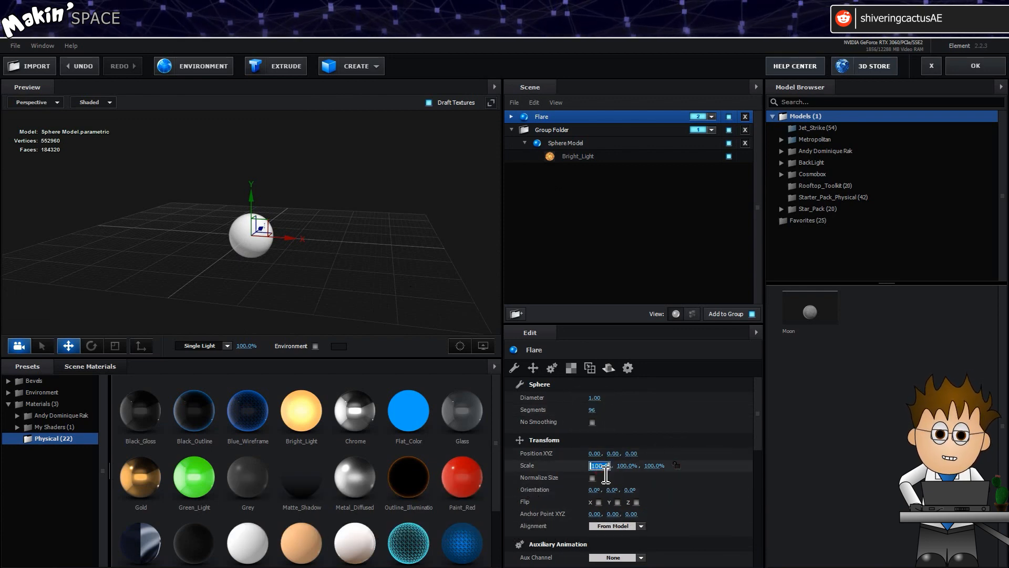
text(40)
key(Return)
click(650, 465)
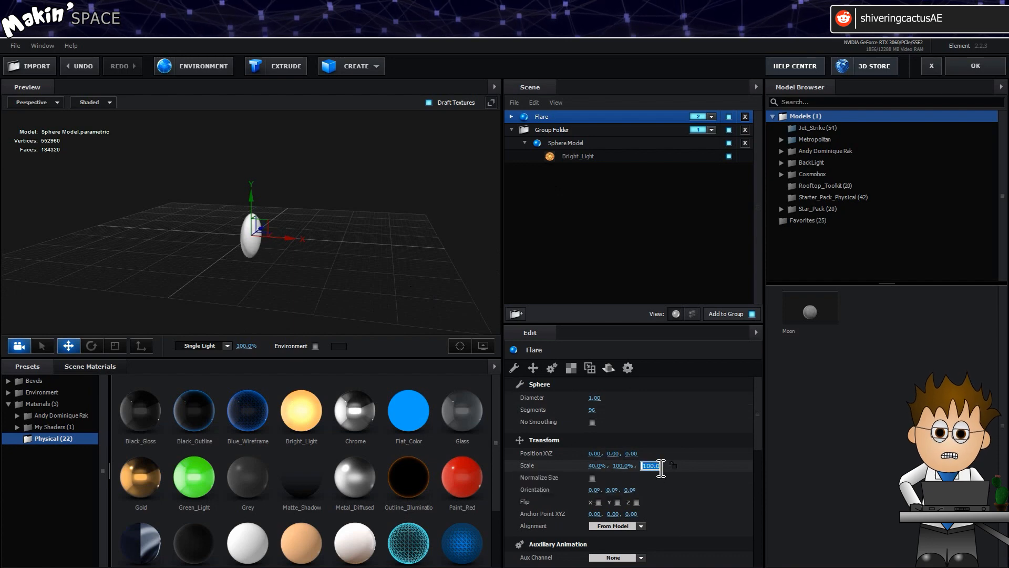
key(Return)
click(622, 465)
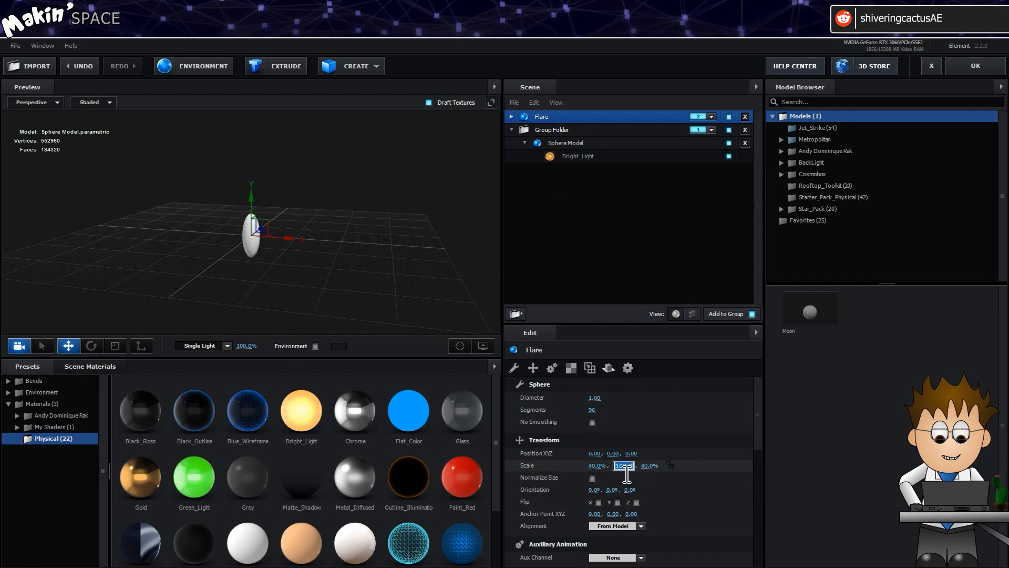
key(Return)
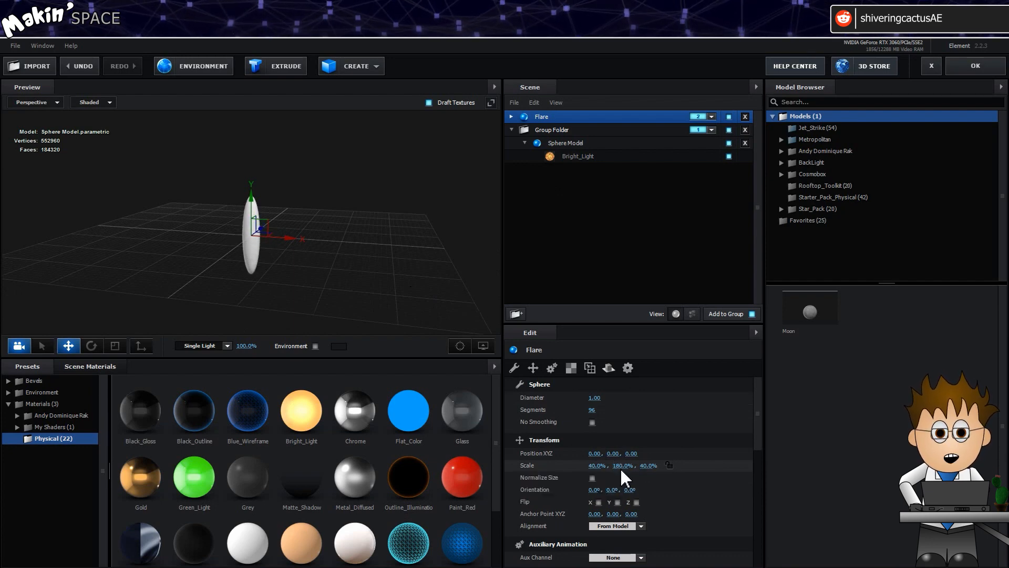
- Rename the Bright_Light scene material as Sun
click(108, 367)
click(94, 420)
right_click(95, 422)
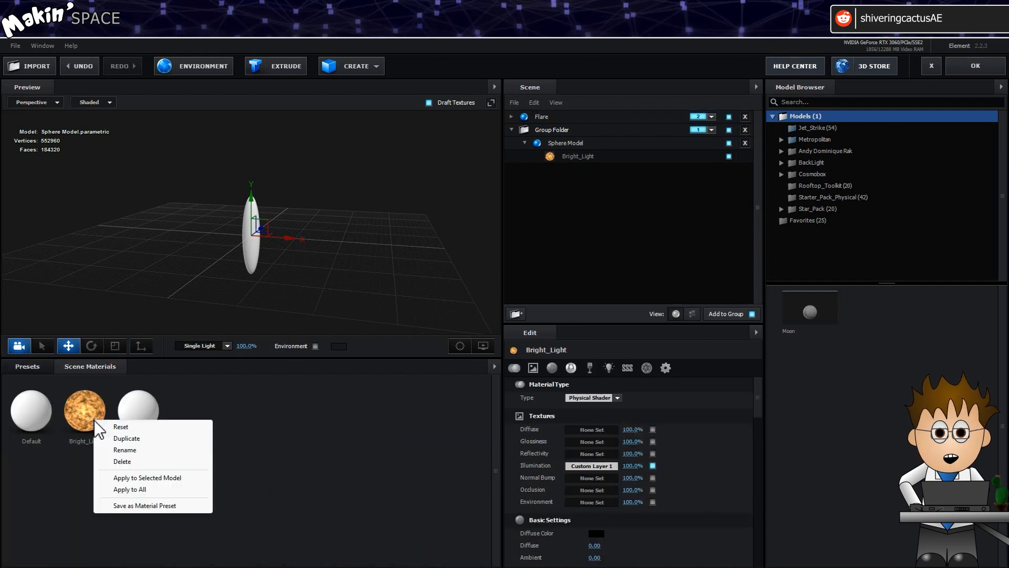
click(125, 450)
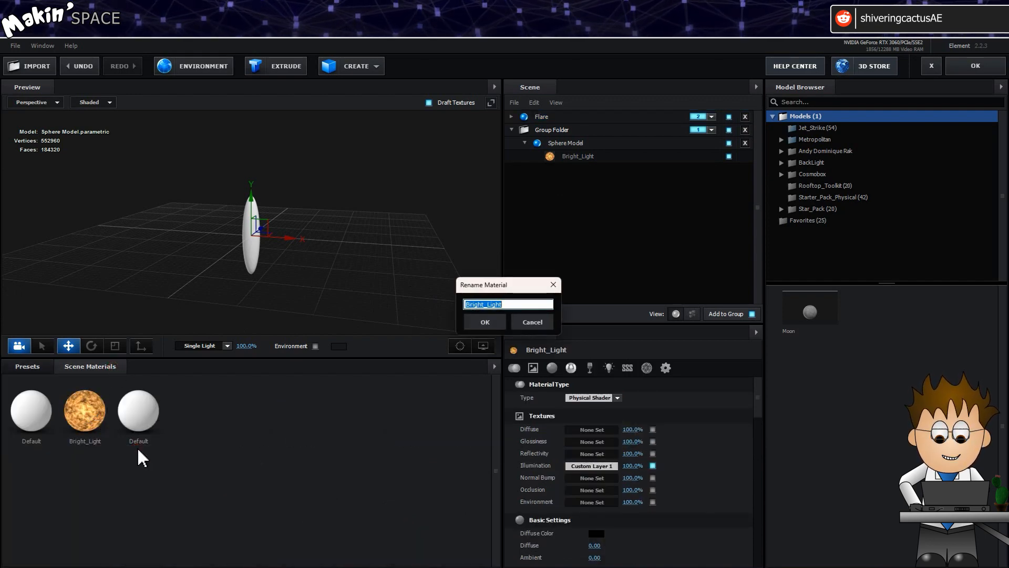
text(Sun)
key(Return)
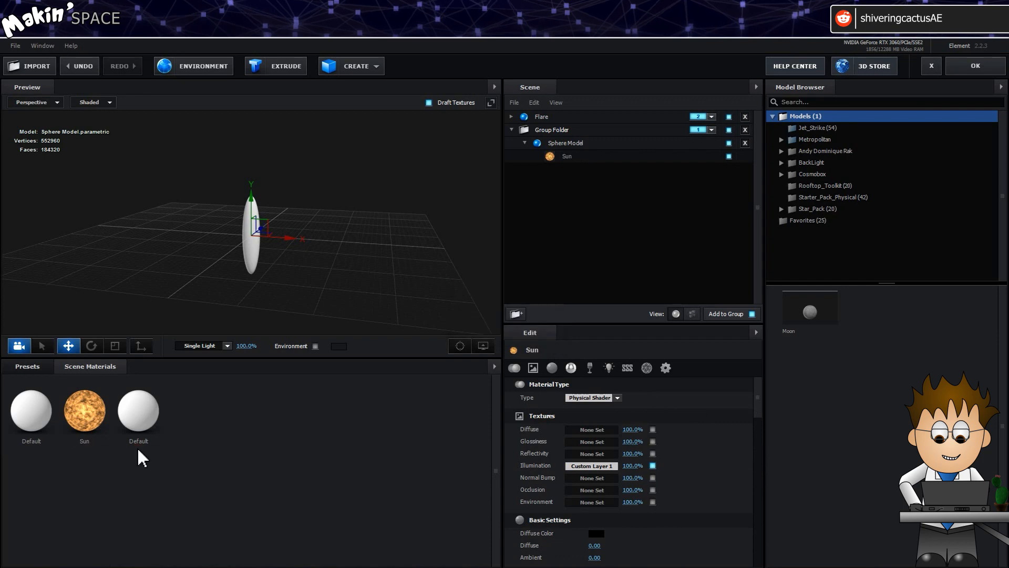
- Duplicate the Sun material and rename the copy Flare
right_click(86, 405)
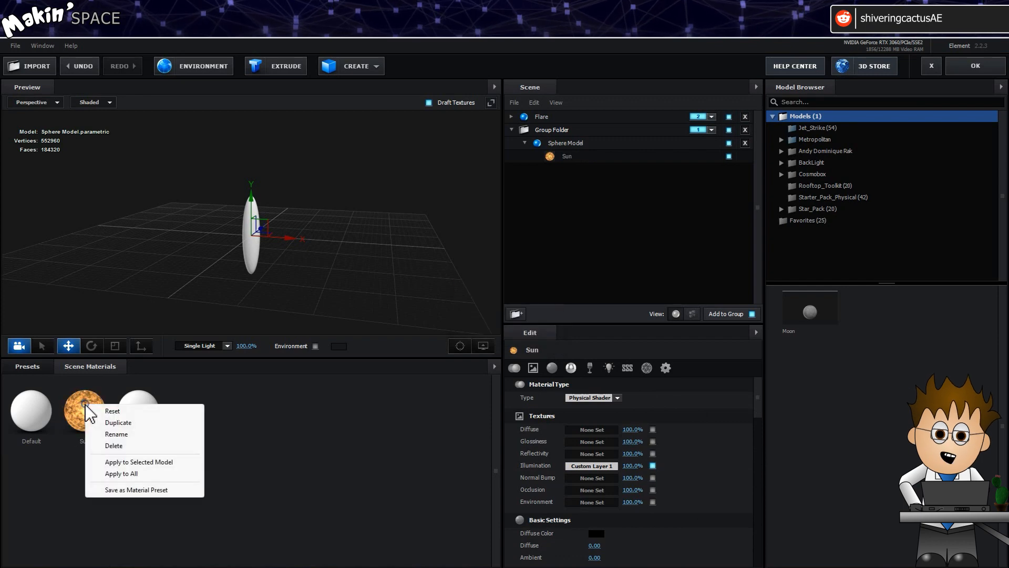
click(124, 423)
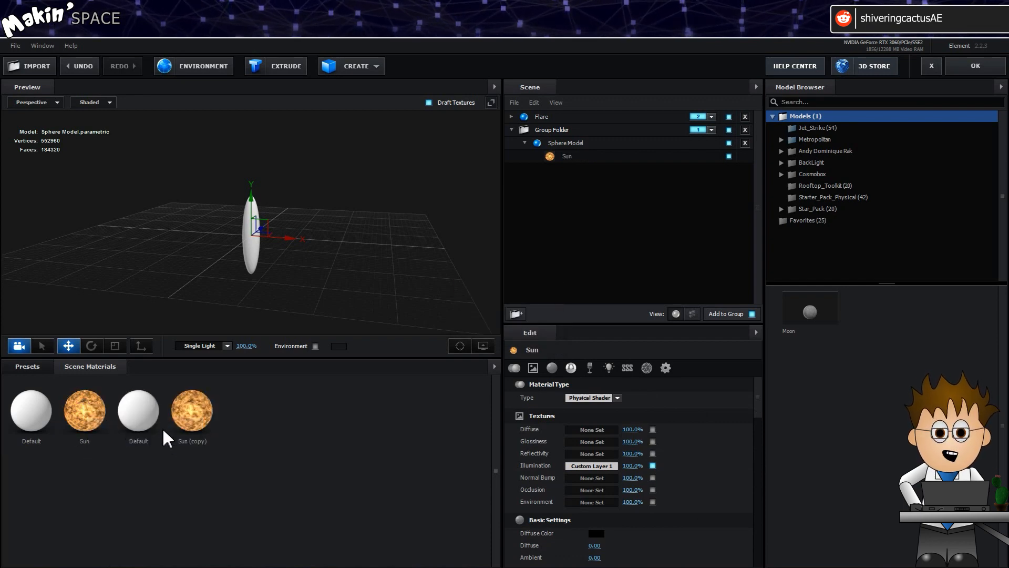
right_click(196, 418)
click(231, 448)
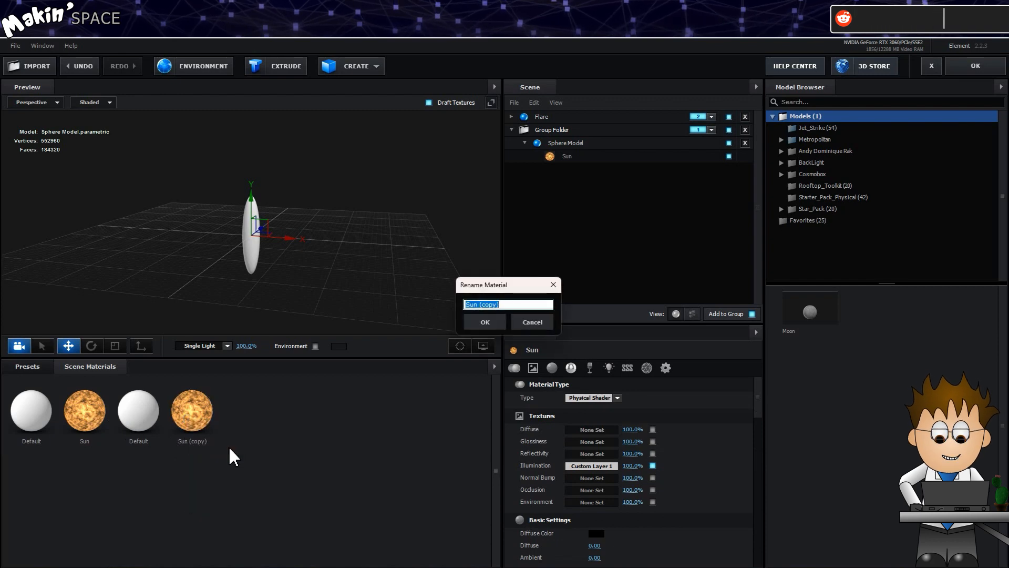
text(Flare)
key(Return)
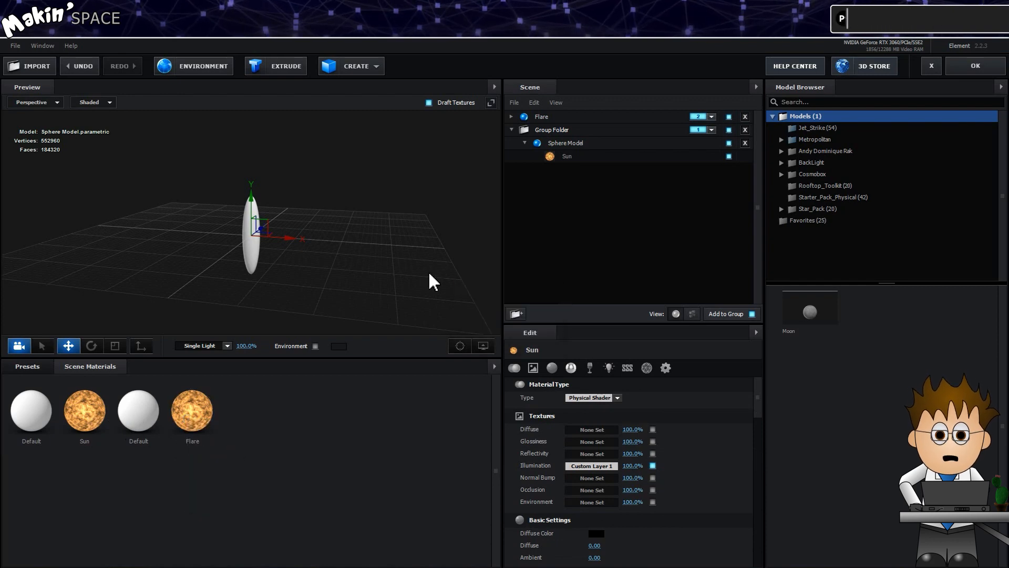
- Apply the Flare material to the Flare model and reveal it beneath the model in the scene list
click(205, 413)
drag(207, 418, 552, 127)
click(512, 117)
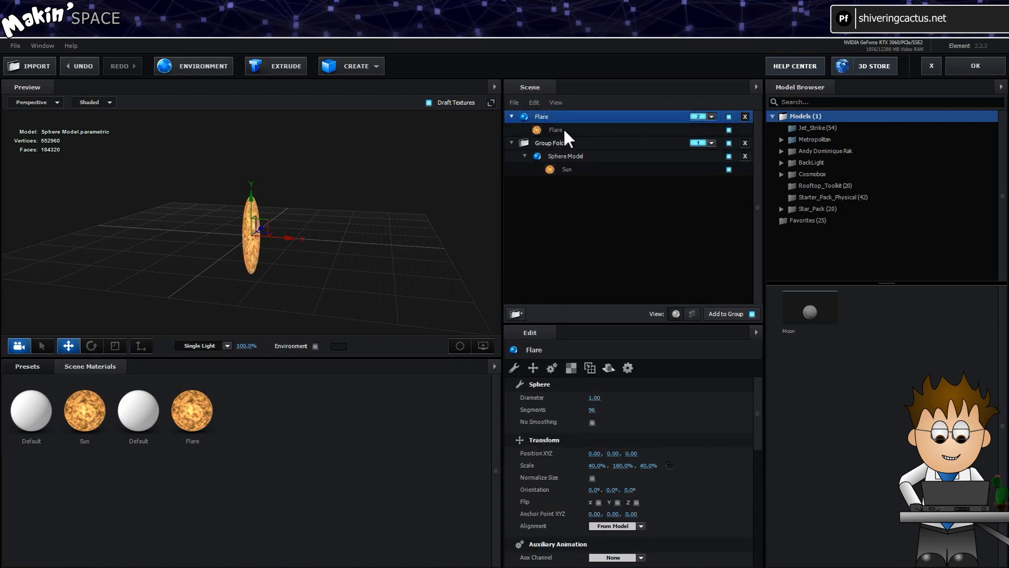
- Set the Flare material's Illumination texture to Custom Layer 2 (Flare Tex)
click(563, 129)
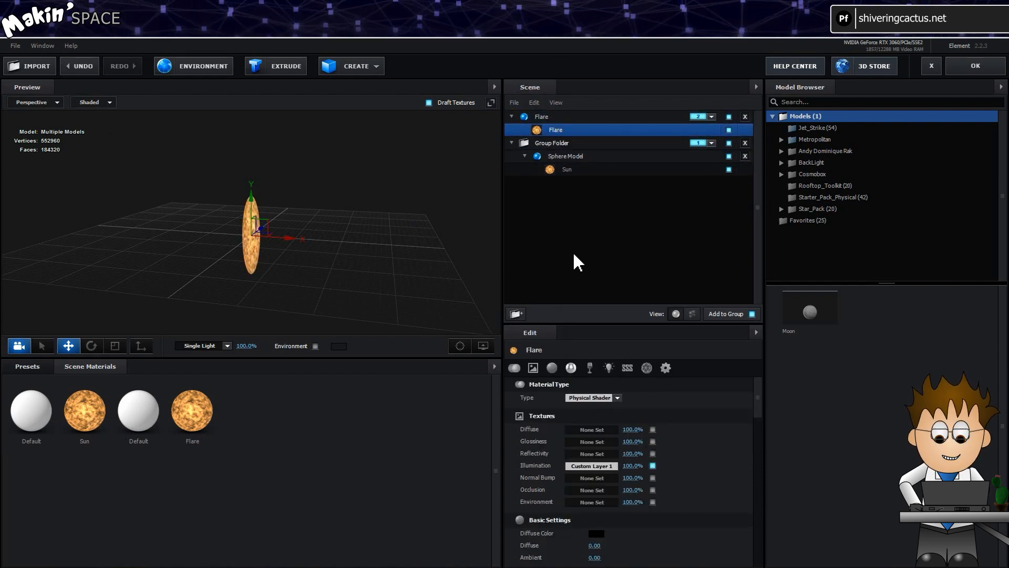
click(604, 465)
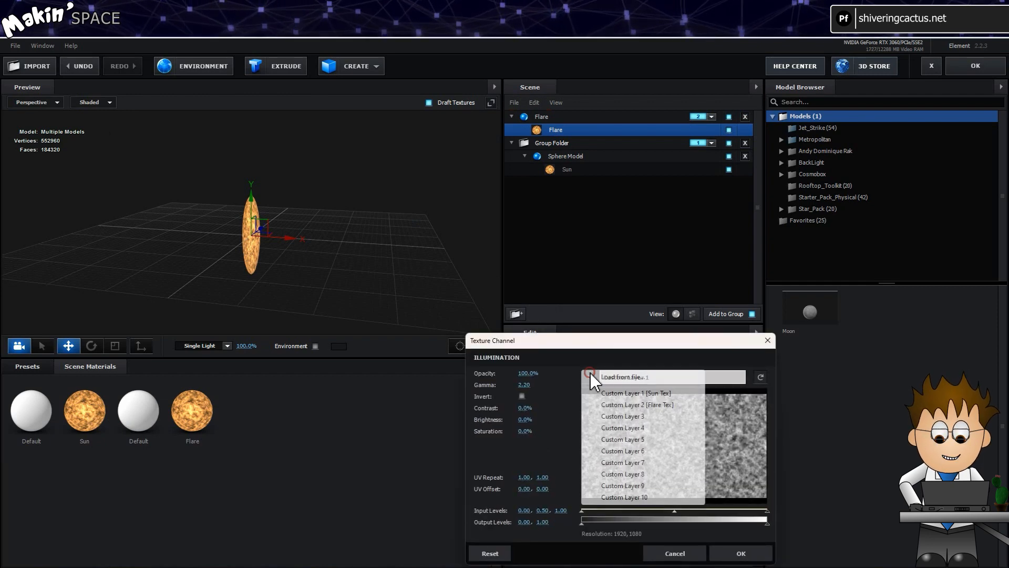
click(602, 376)
click(604, 404)
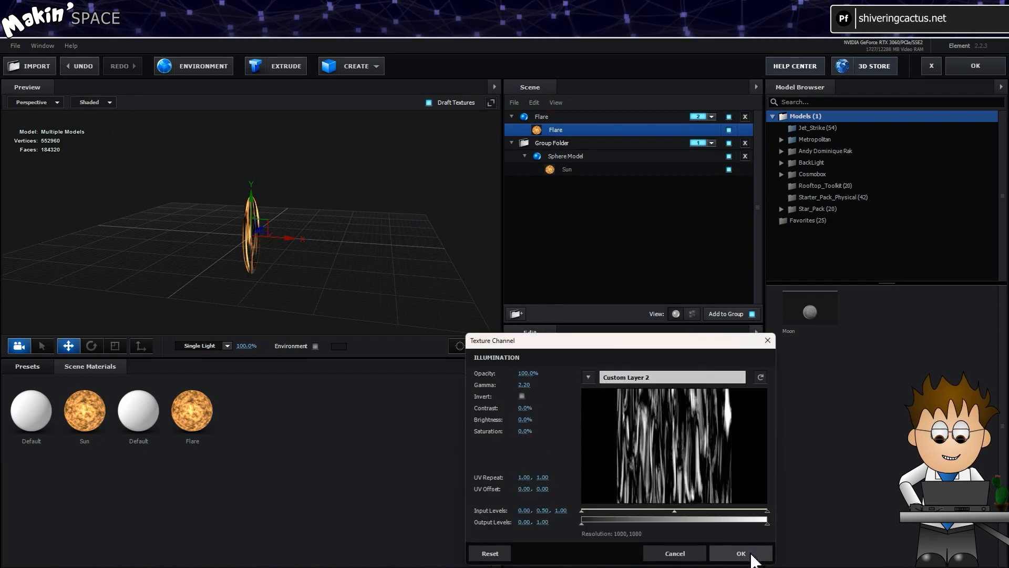
click(754, 556)
- Set the Flare material's Blend Mode to Add, inspect the model up close and accept the Scene Setup
scroll(624, 443, down, 5)
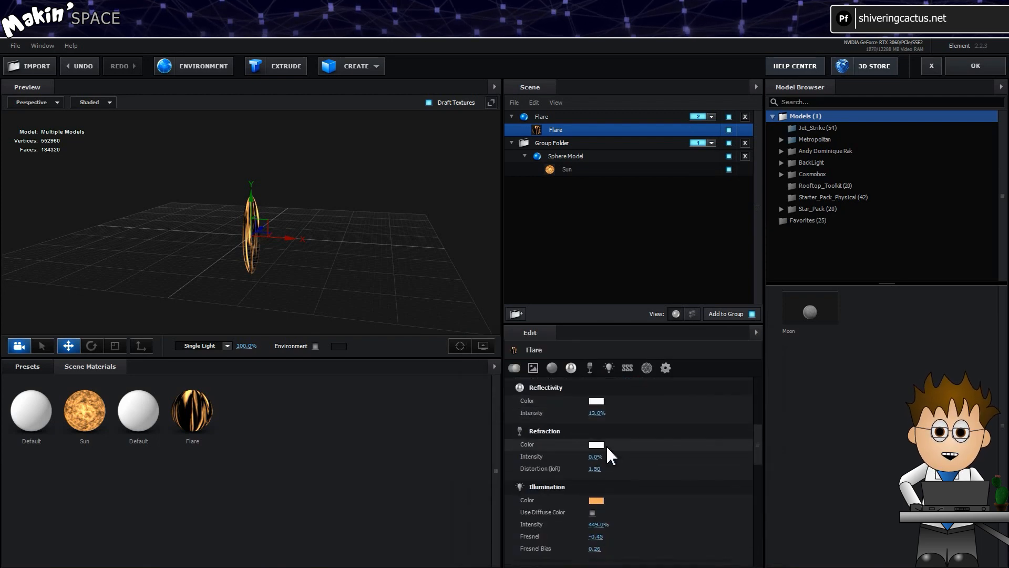
scroll(610, 455, down, 6)
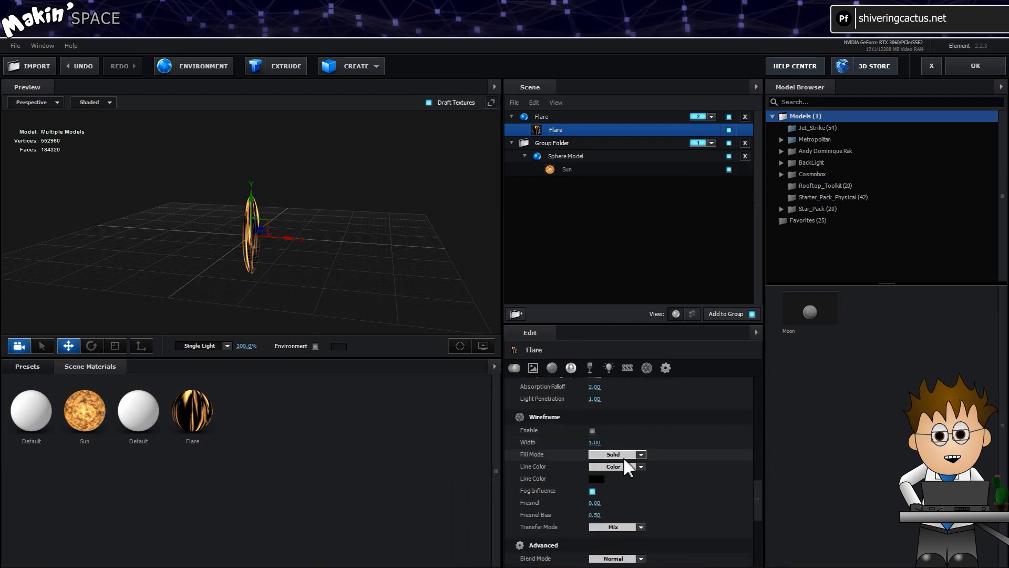
scroll(616, 467, down, 1)
click(633, 485)
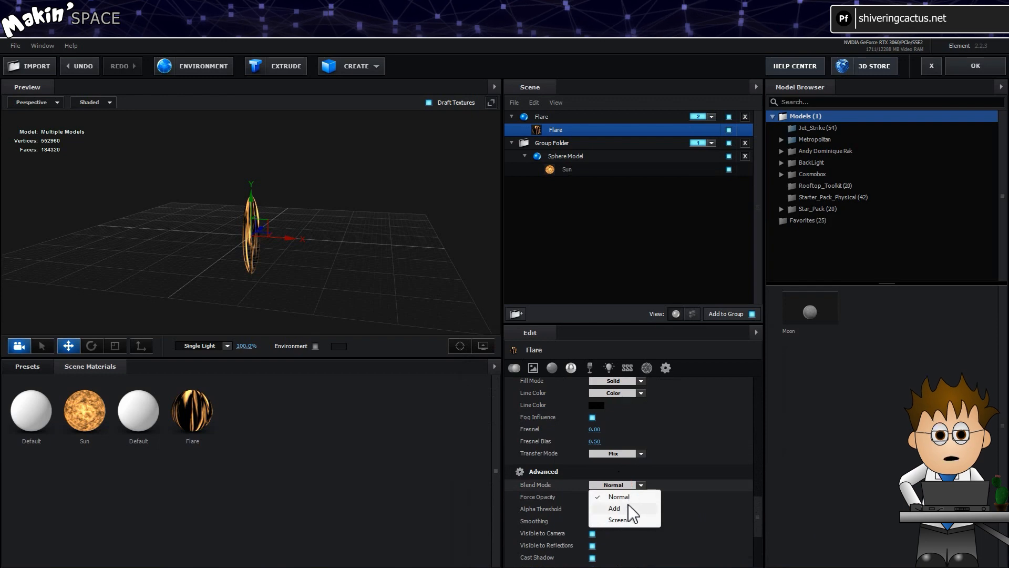
click(628, 507)
drag(204, 237, 305, 245)
scroll(305, 245, up, 5)
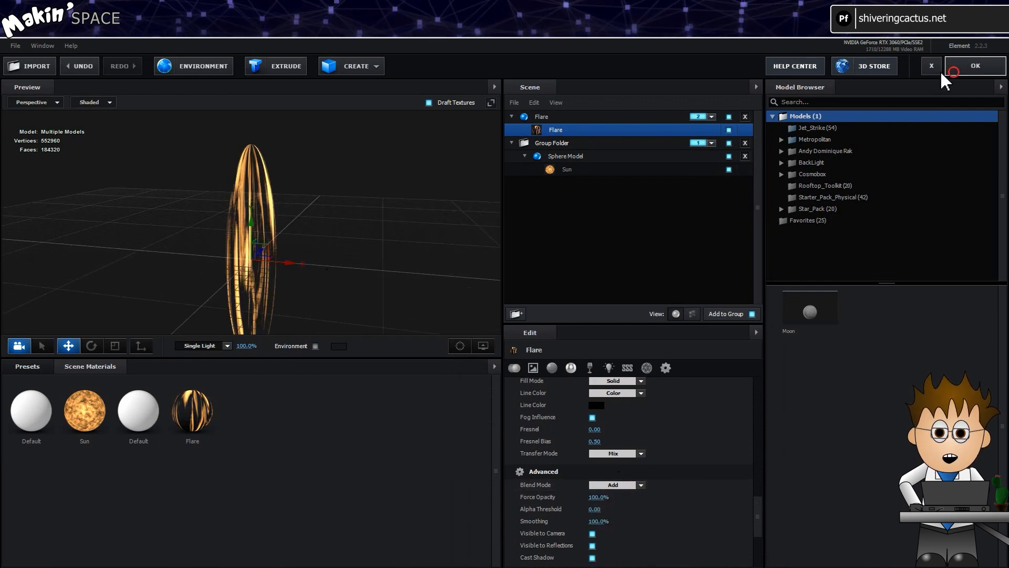
click(953, 72)
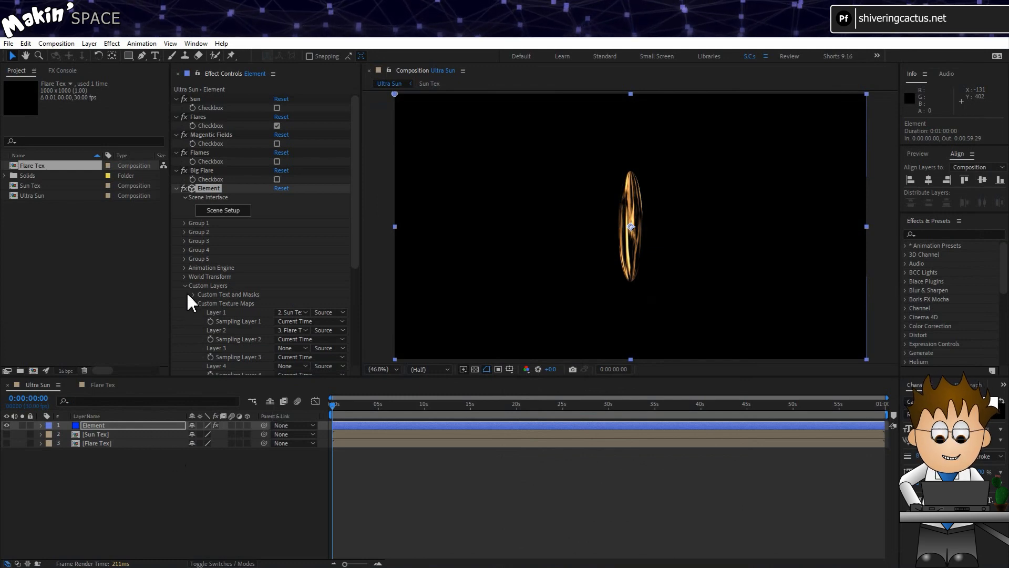
- Enable Deform and its Bend option in the Particle Look settings of Group 2
click(185, 232)
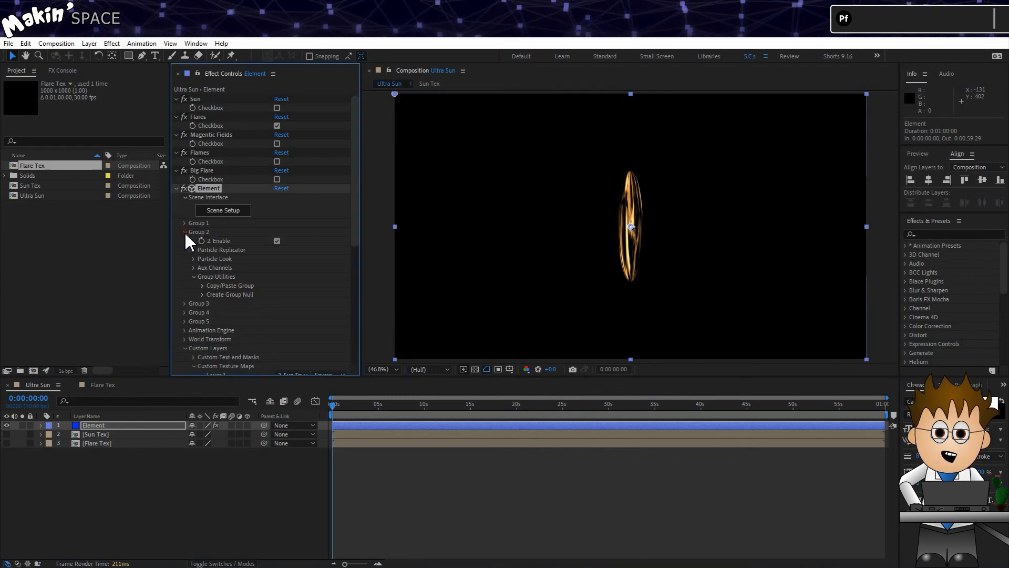
click(193, 258)
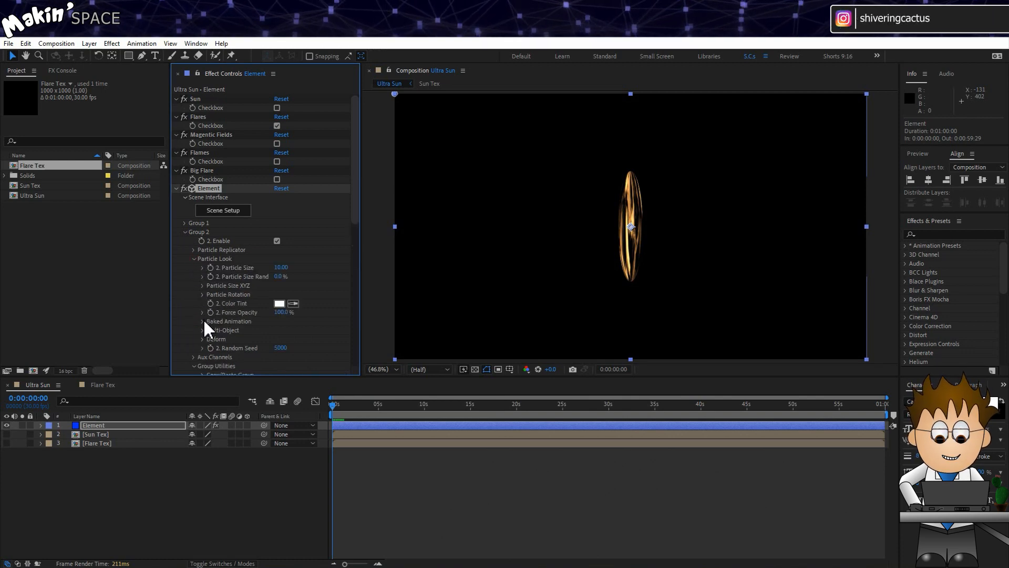
click(202, 337)
scroll(198, 304, down, 3)
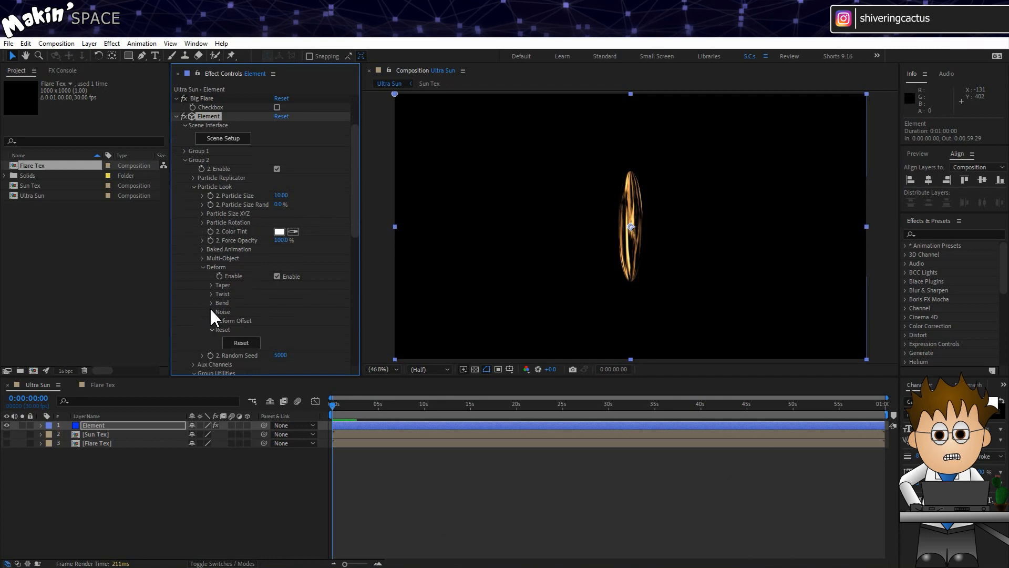
click(211, 304)
click(277, 312)
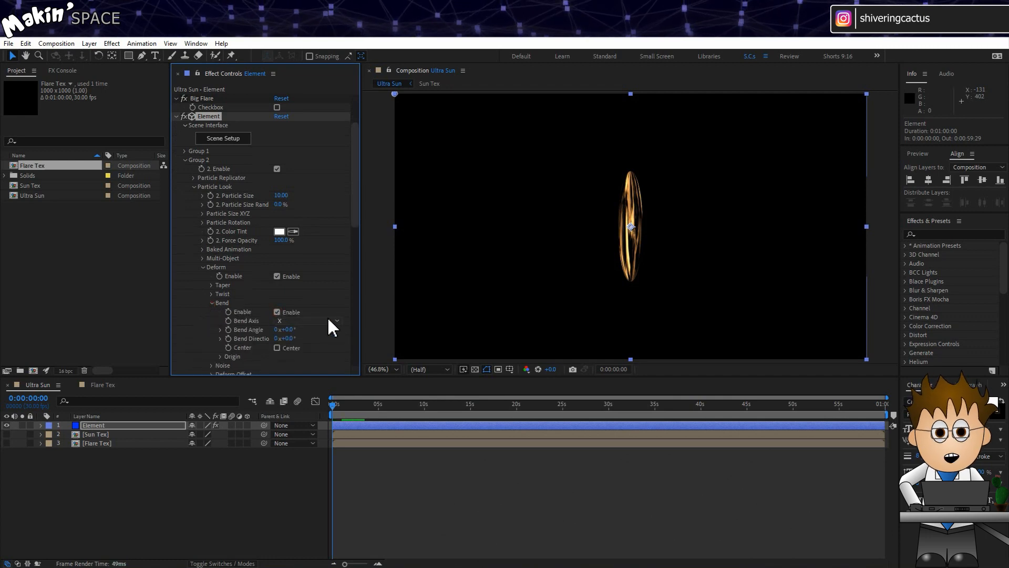
- Set Group 2's Bend Axis to Y, Bend Angle to 330° and Bend Direction to -90°
click(288, 330)
text(33)
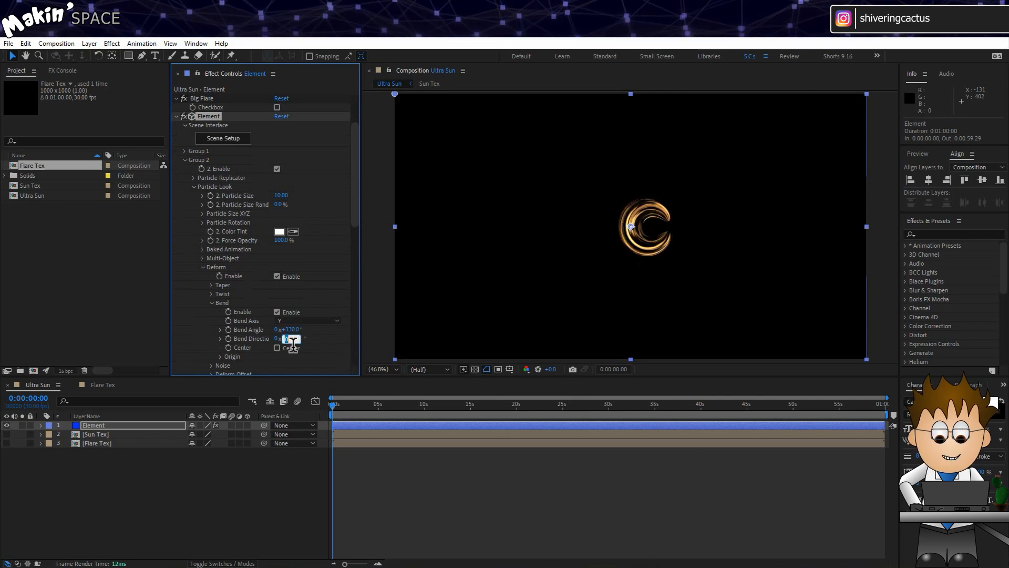
text(-90)
key(Return)
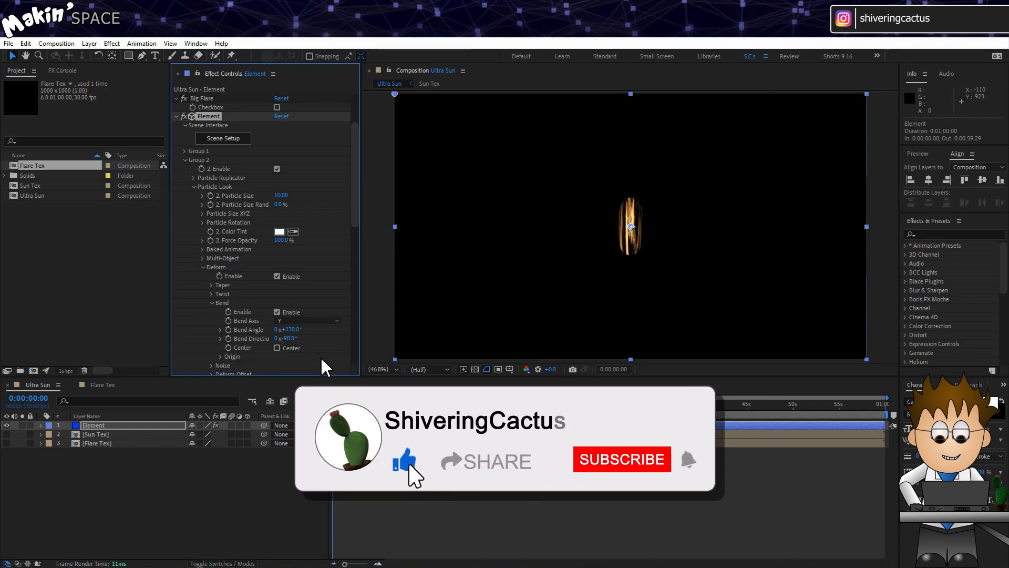
- Add a text layer with the numbers 1 to 9 in three rows to the Flare Tex composition
click(106, 388)
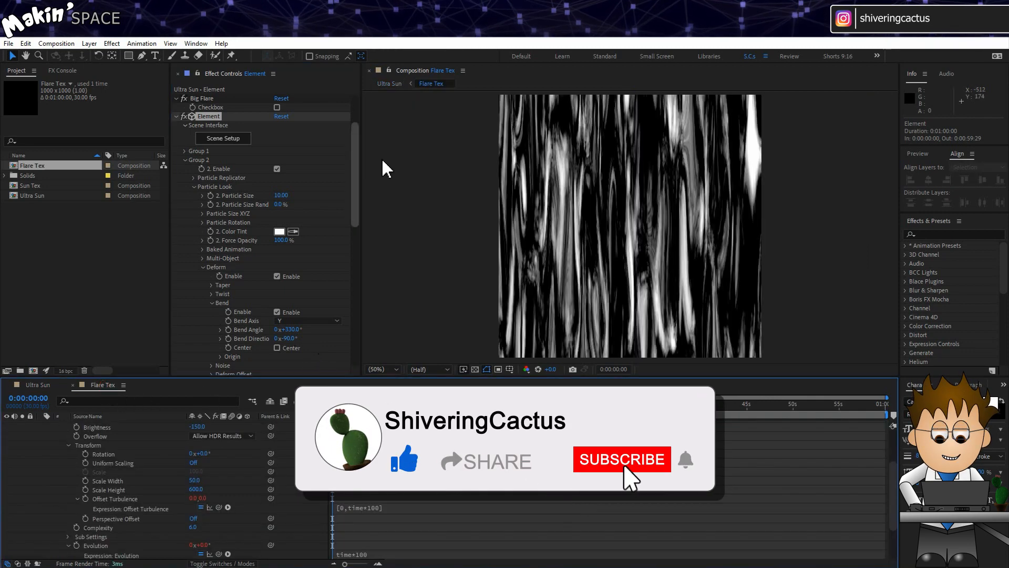
click(156, 55)
click(532, 179)
text(1 2 3)
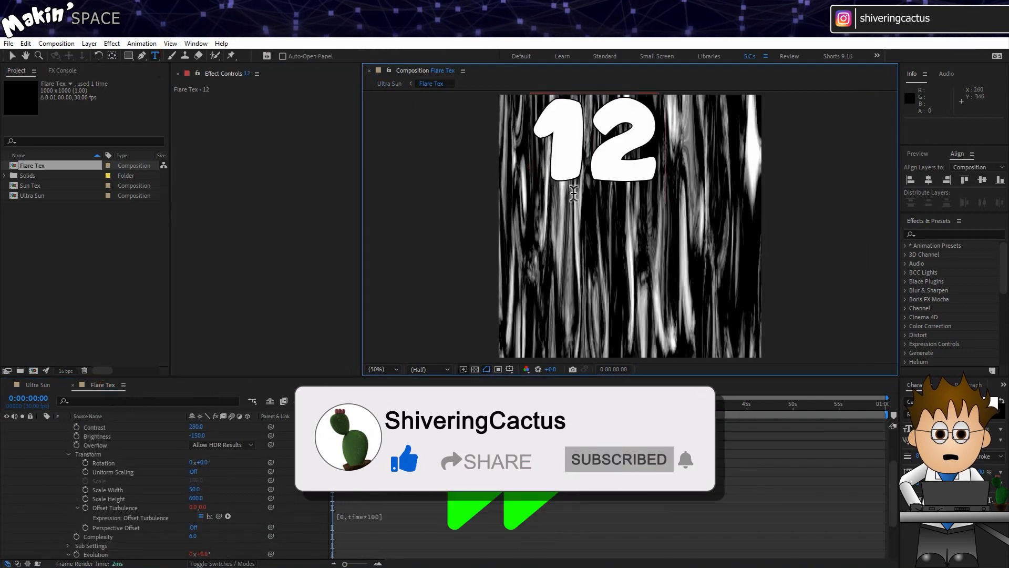
text( 4 5 6 7 8 9)
click(11, 55)
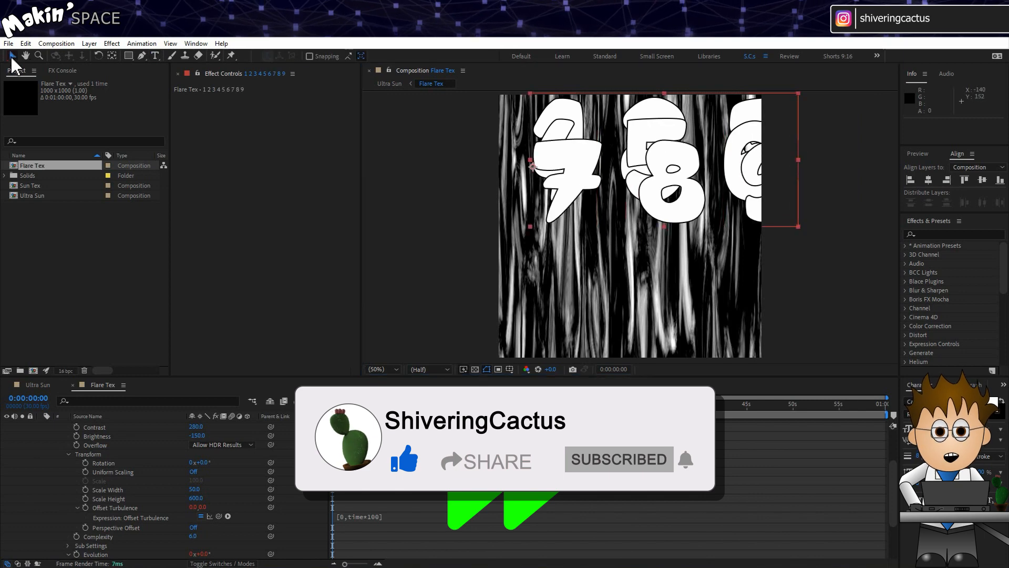
- Centre the number text in Flare Tex, adjust its size and line spacing into an evenly filled grid, and collapse the layer properties
click(963, 180)
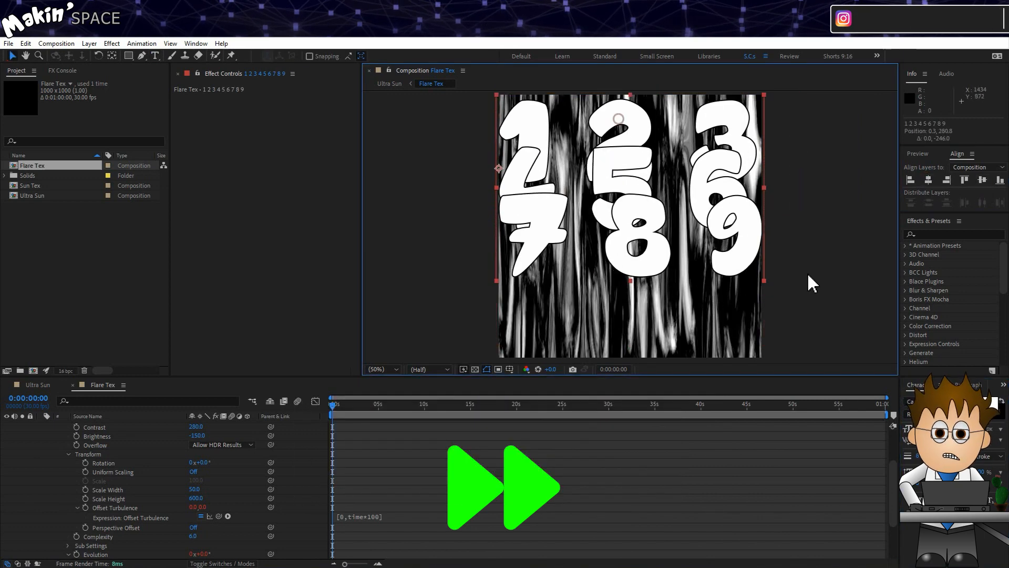
drag(991, 431, 1007, 430)
drag(927, 430, 901, 429)
drag(678, 135, 704, 131)
click(135, 457)
key(u)
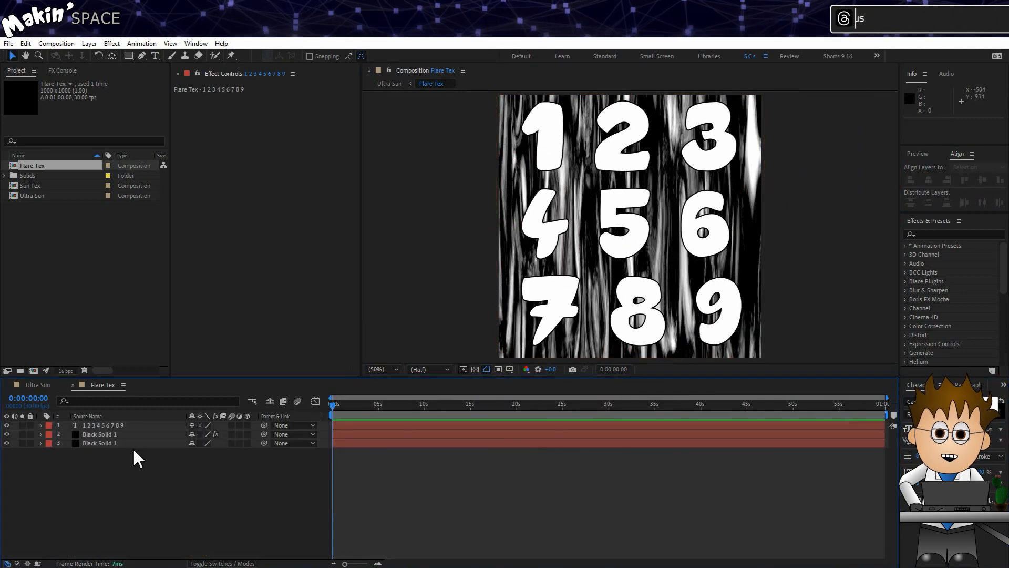
- Examine how the numbers map onto the bent flare in Ultra Sun, and select the Fractal Noise solid in Flare Tex
click(41, 385)
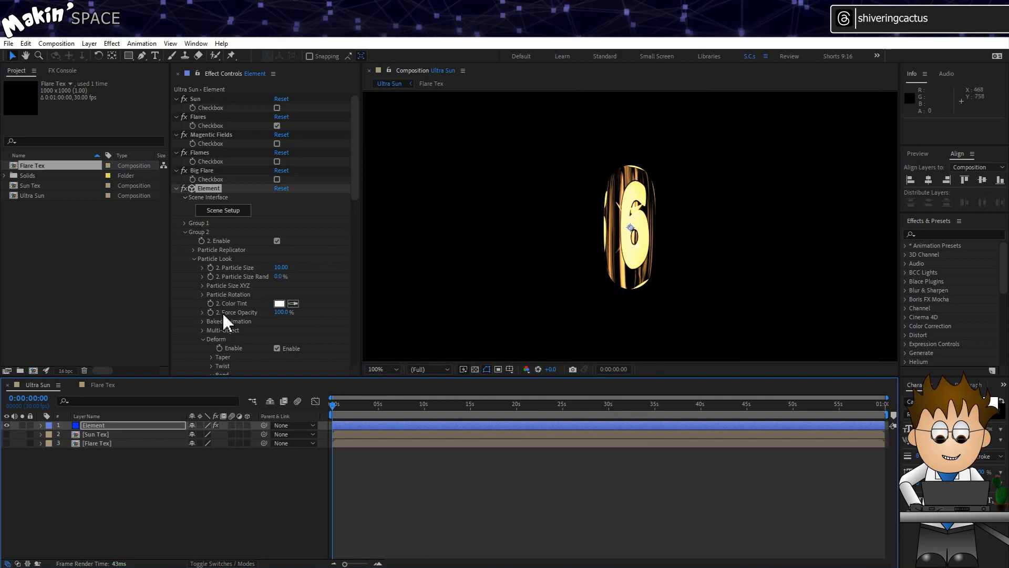
click(100, 385)
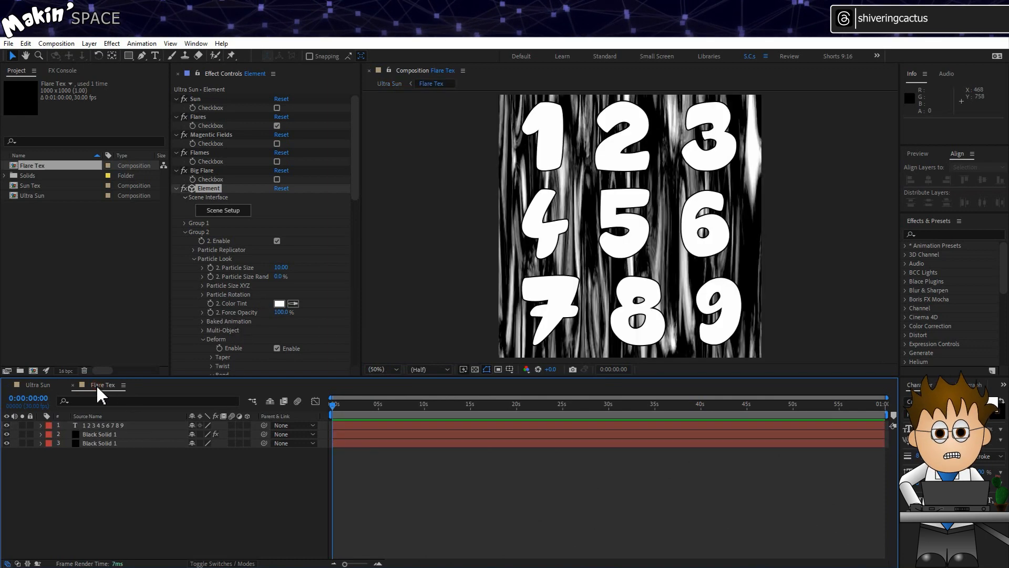
click(107, 432)
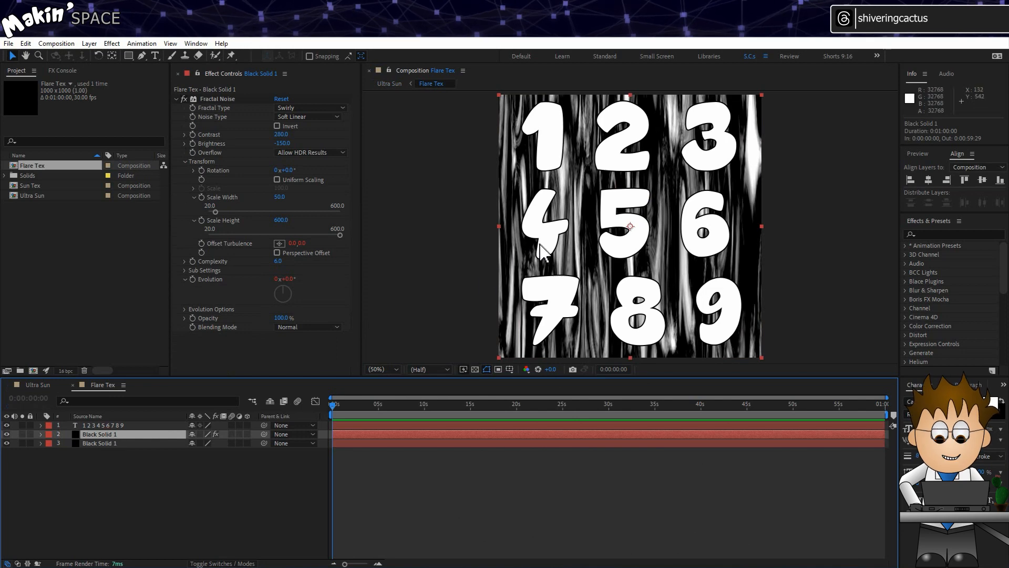
- Draw a tall rectangular mask on the Fractal Noise solid around the column of numbers 3, 6 and 9
click(129, 55)
key(comma)
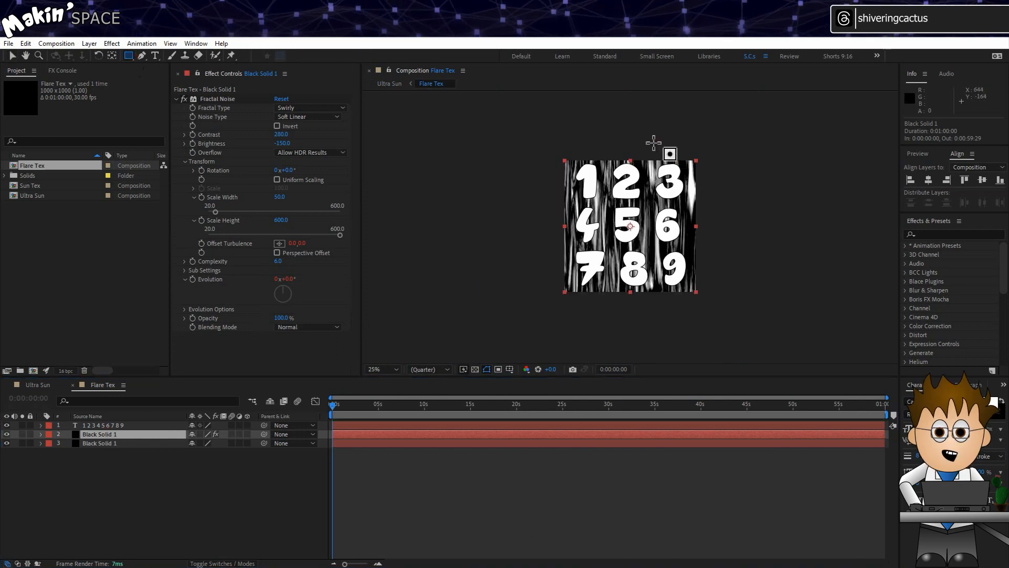
drag(653, 136, 688, 325)
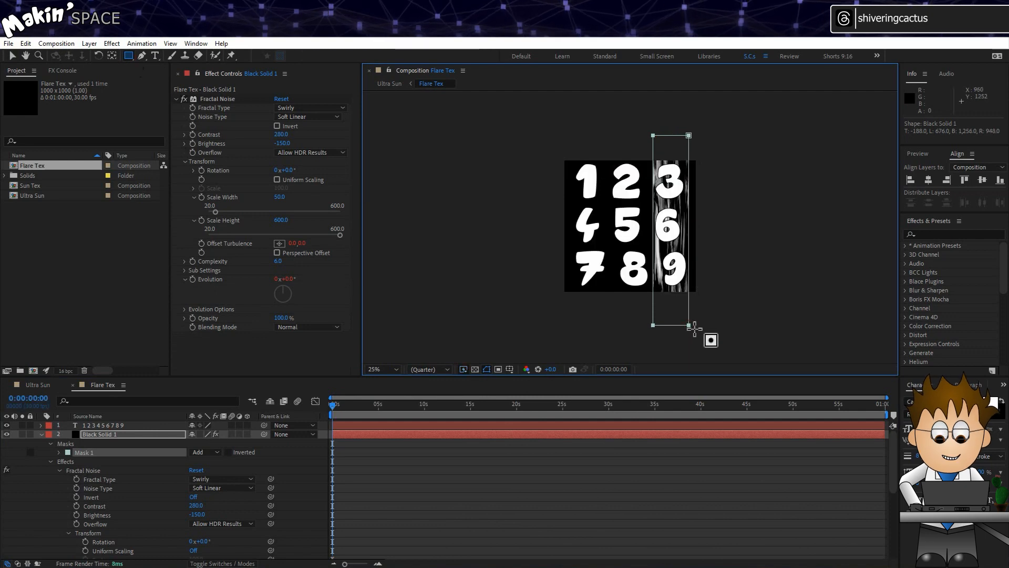
- Set the mask's feather to 75 pixels and its expansion to -20 pixels, and hide the number text layer
click(59, 453)
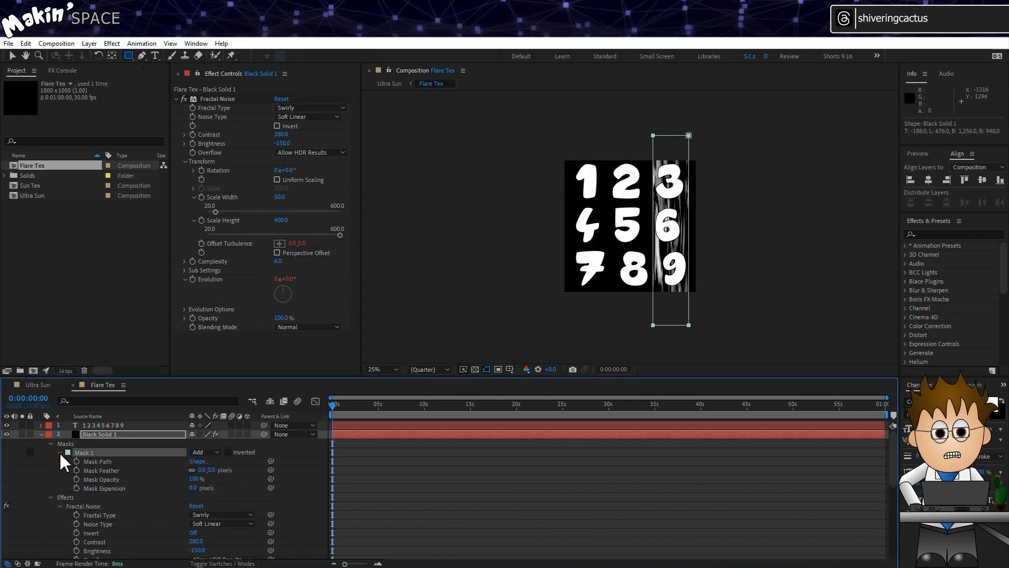
drag(205, 470, 215, 471)
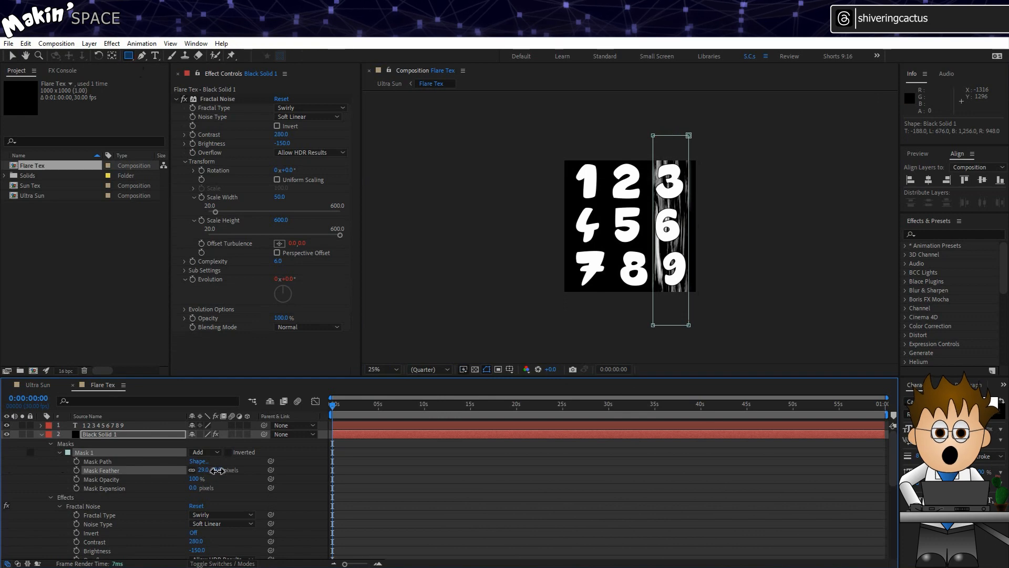
click(7, 424)
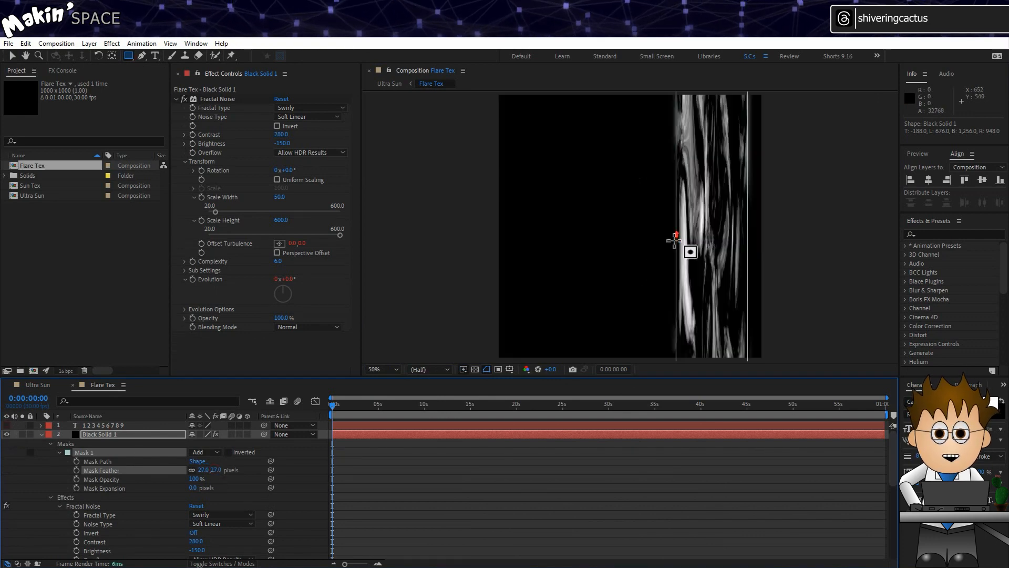
key(.)
drag(202, 480, 181, 489)
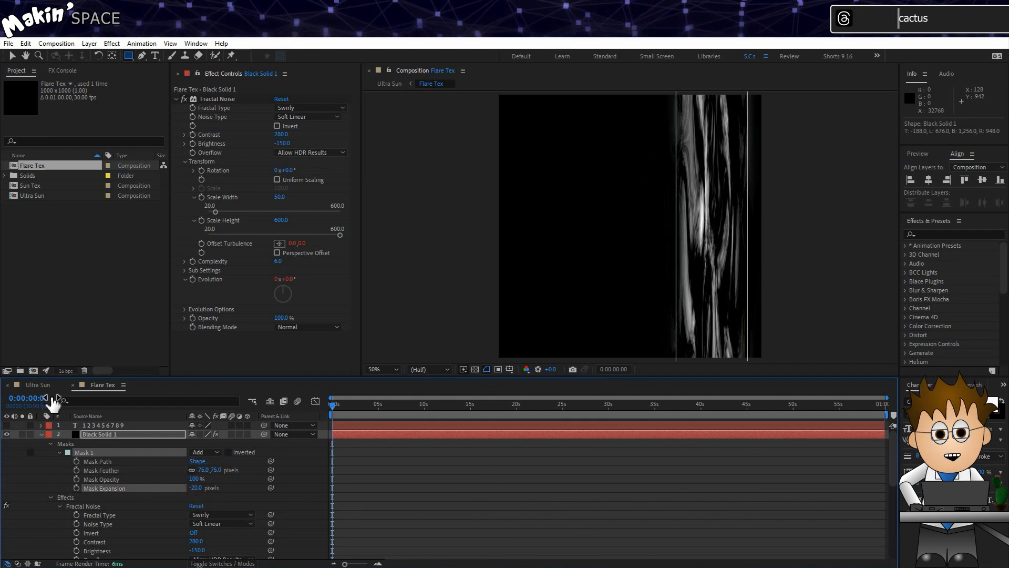
- Return to the Ultra Sun composition and enable the Sun checkbox so the sphere shows together with the flares
click(38, 385)
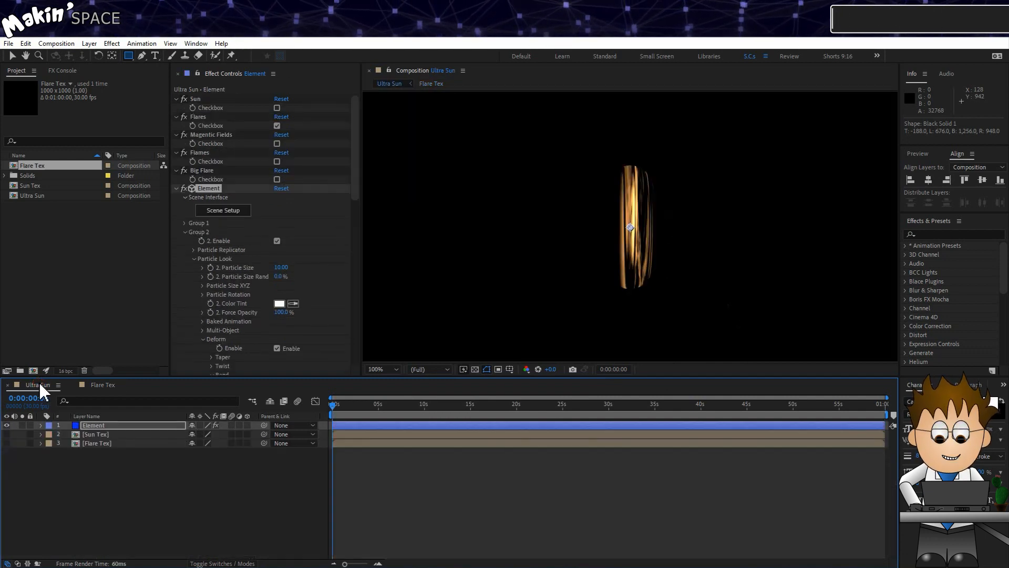
click(277, 107)
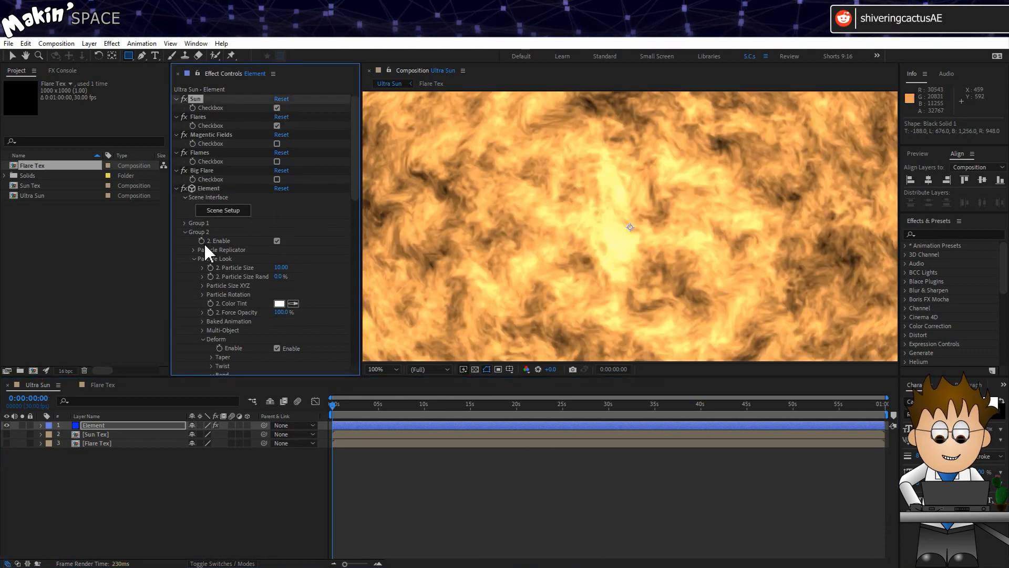
scroll(639, 241, down, 4)
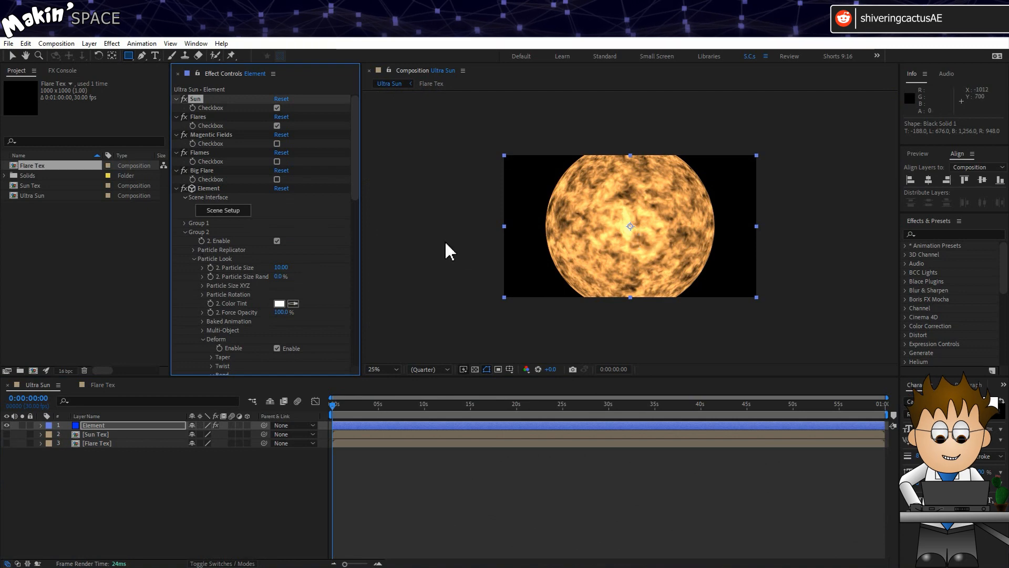
- Set Group 2's Particle Count to 20 in its Particle Replicator settings
click(193, 250)
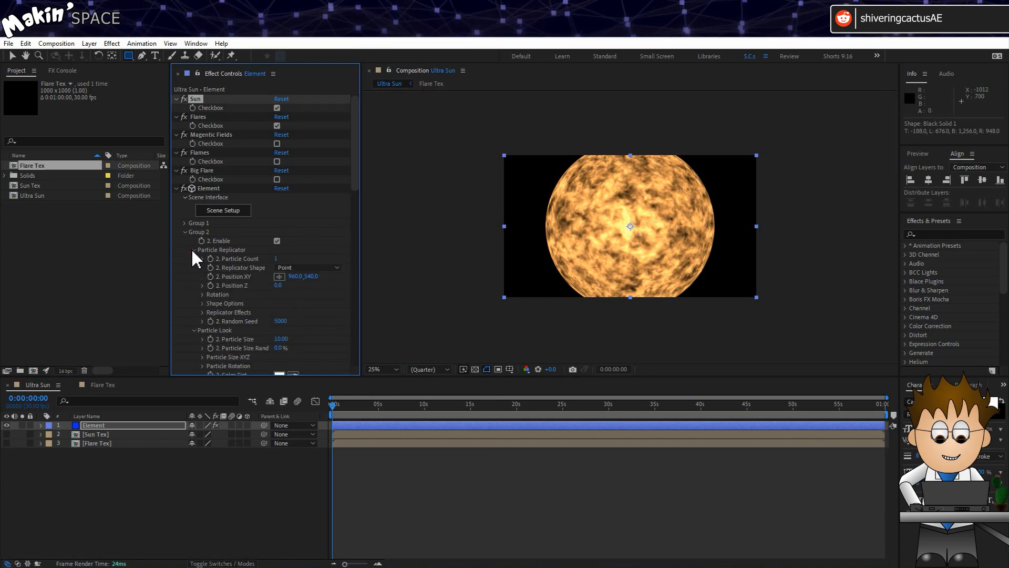
click(321, 258)
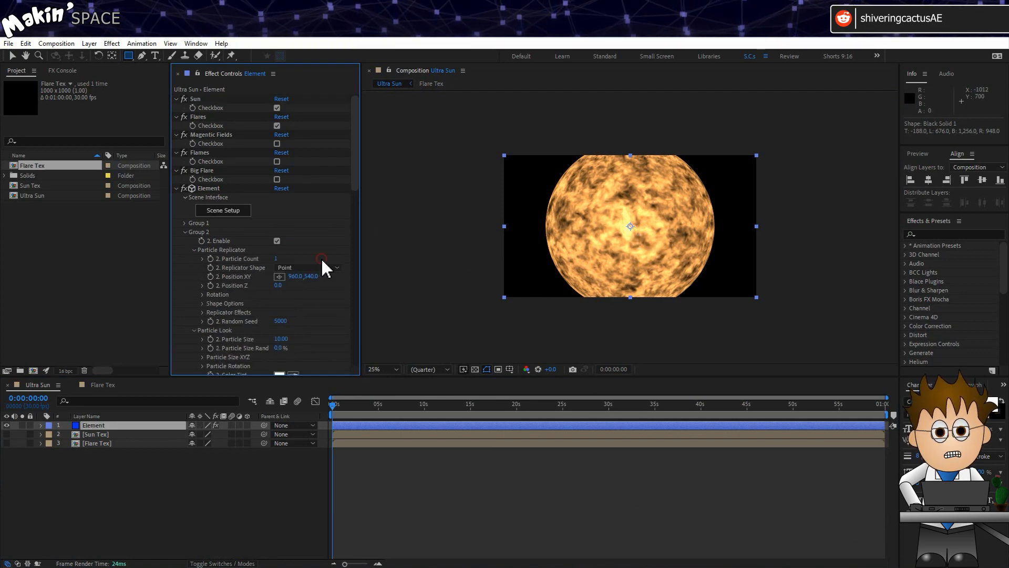
click(281, 259)
text(20)
key(Return)
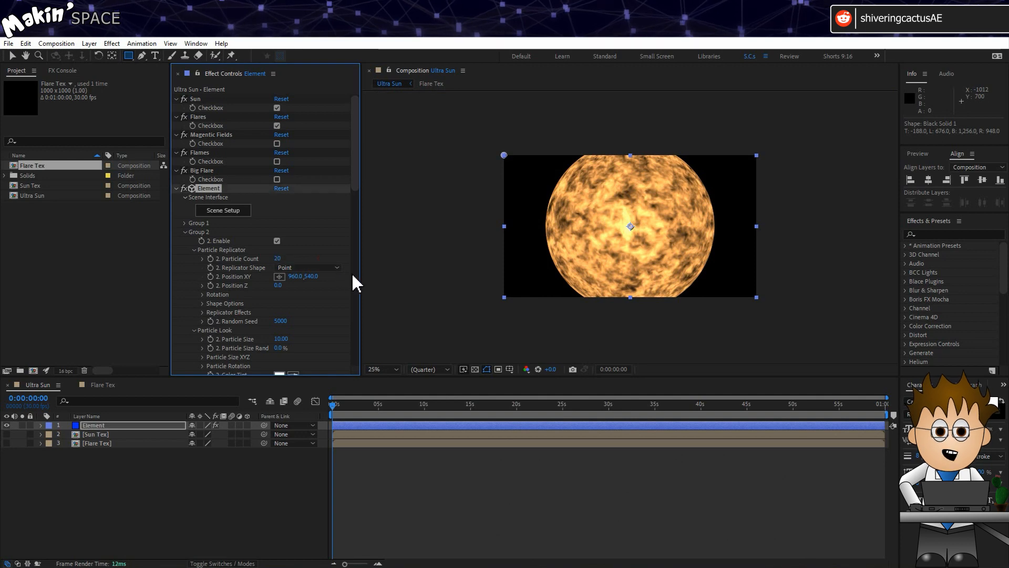
- Set Group 2's Replicator Shape to Sphere and its Shape Scale to 29.90
click(331, 268)
click(335, 320)
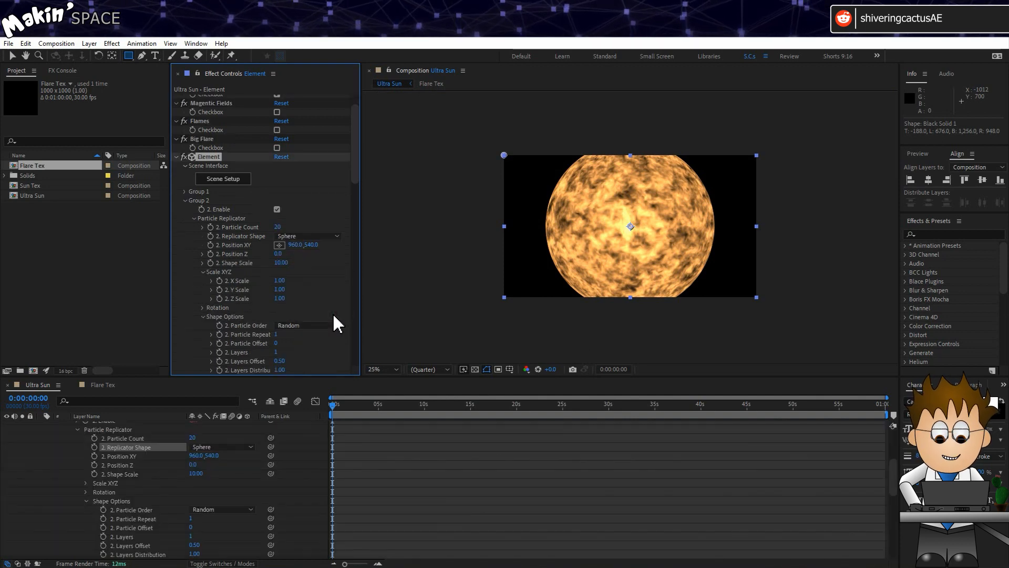
click(283, 263)
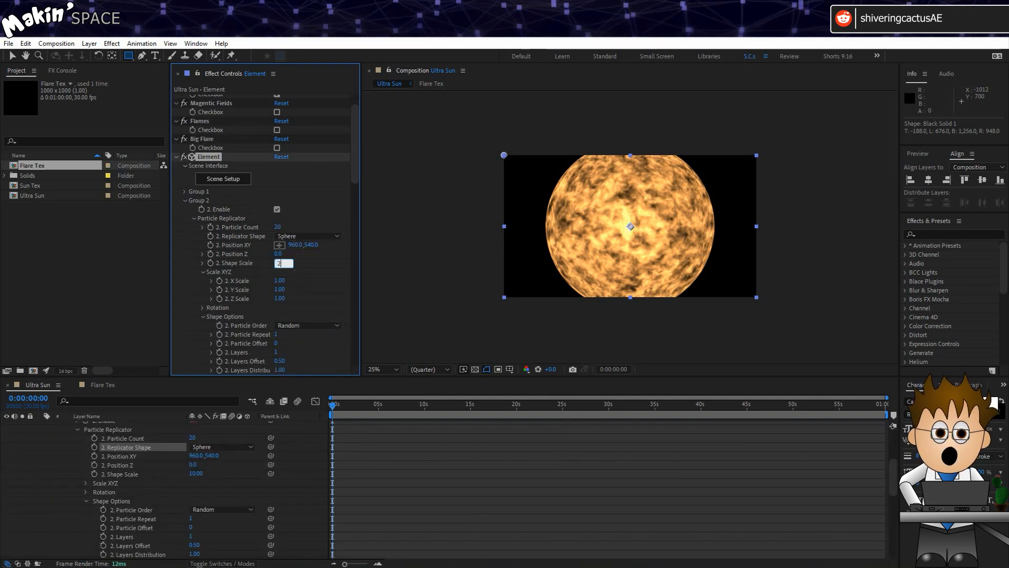
key(Return)
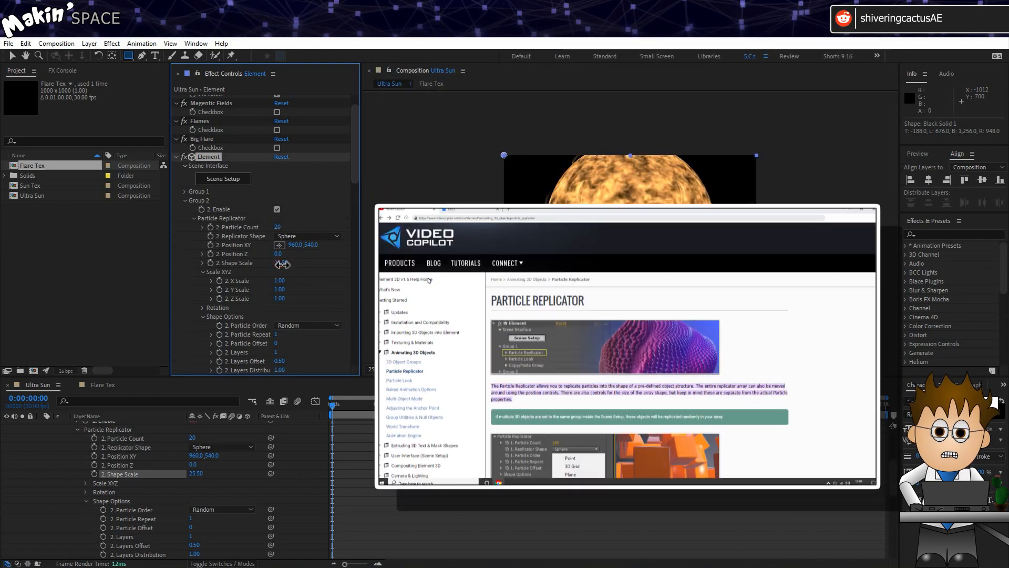
drag(290, 271, 315, 271)
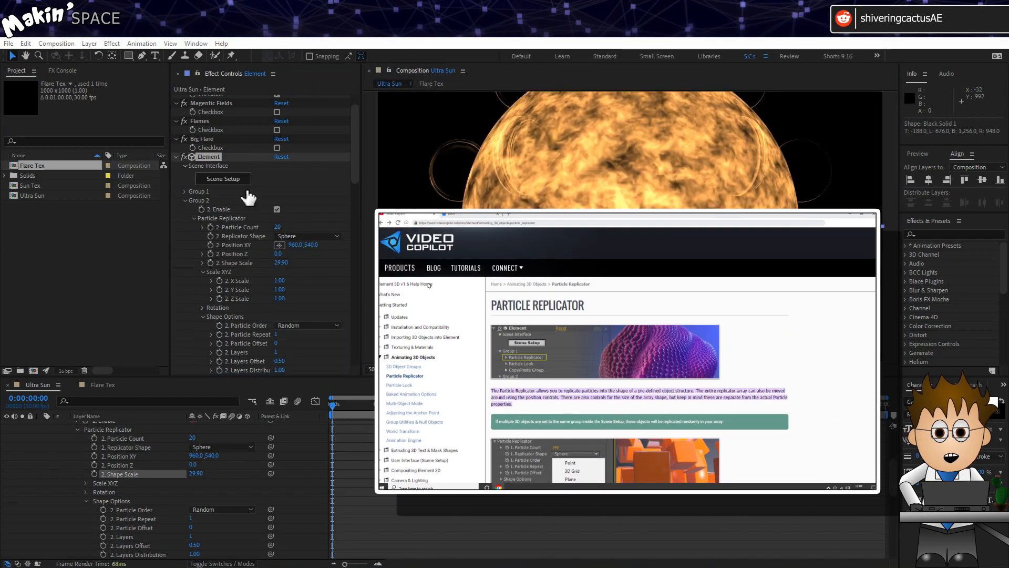
- Try to use the sun's Group Folder from Scene Setup as a custom replicator shape, with Group 2's Replicator Shape set to 3D Object
click(245, 180)
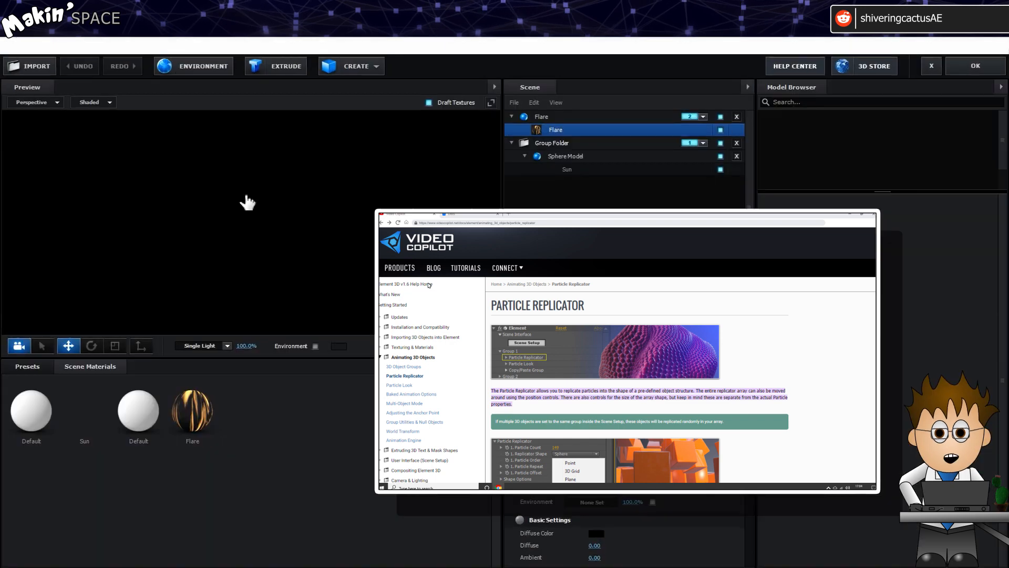
click(565, 156)
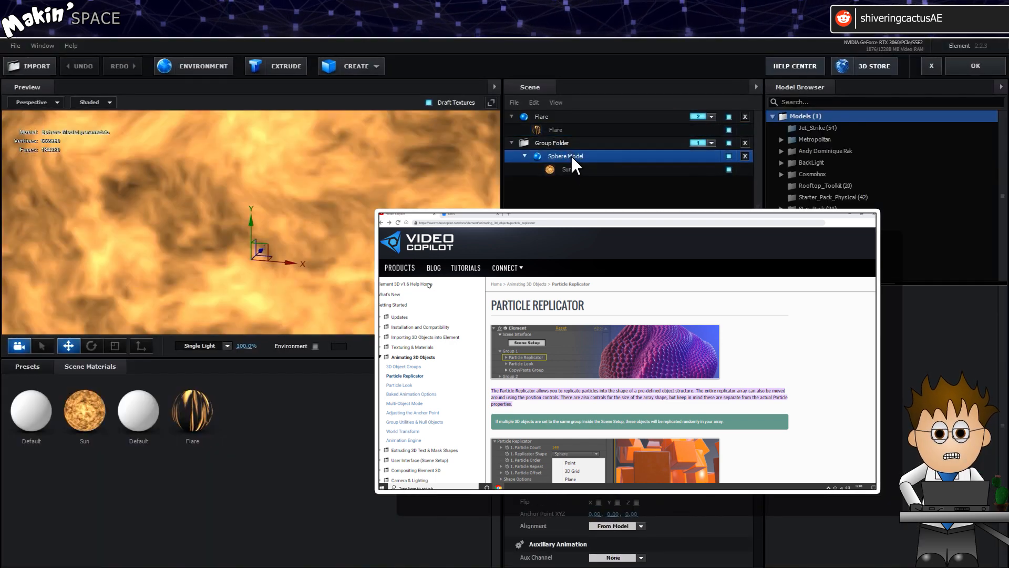
click(557, 143)
click(711, 142)
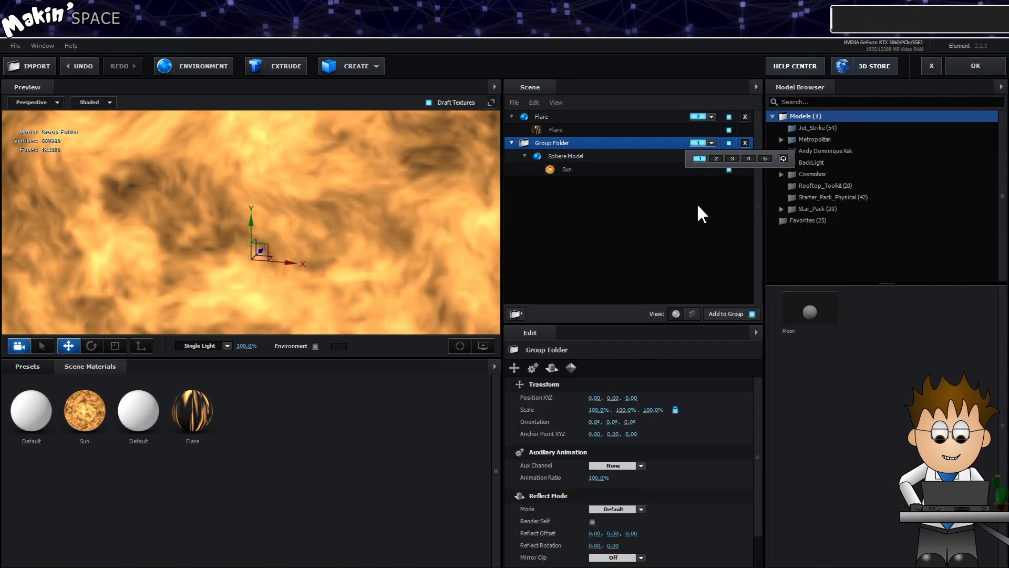
click(666, 241)
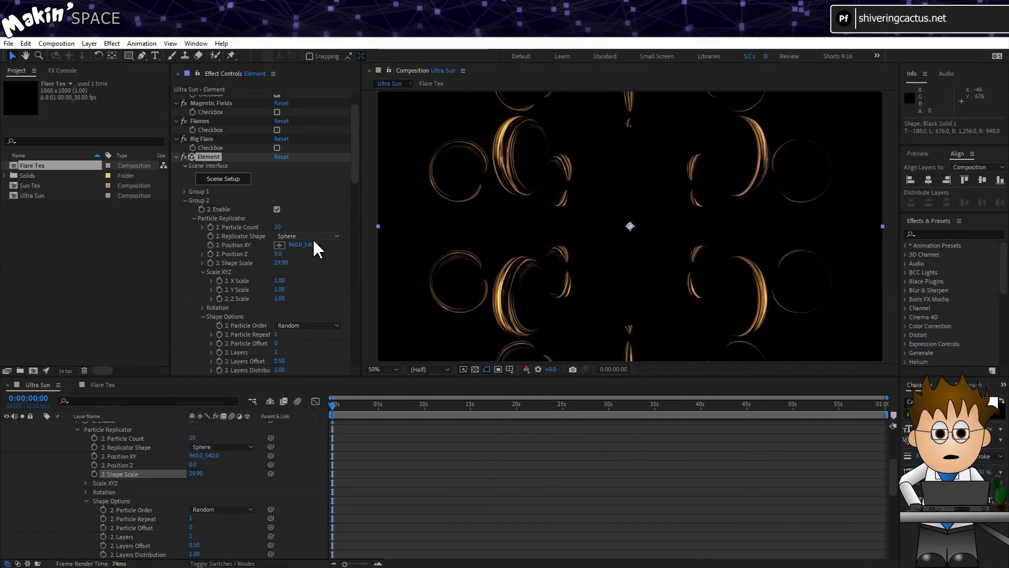
click(317, 238)
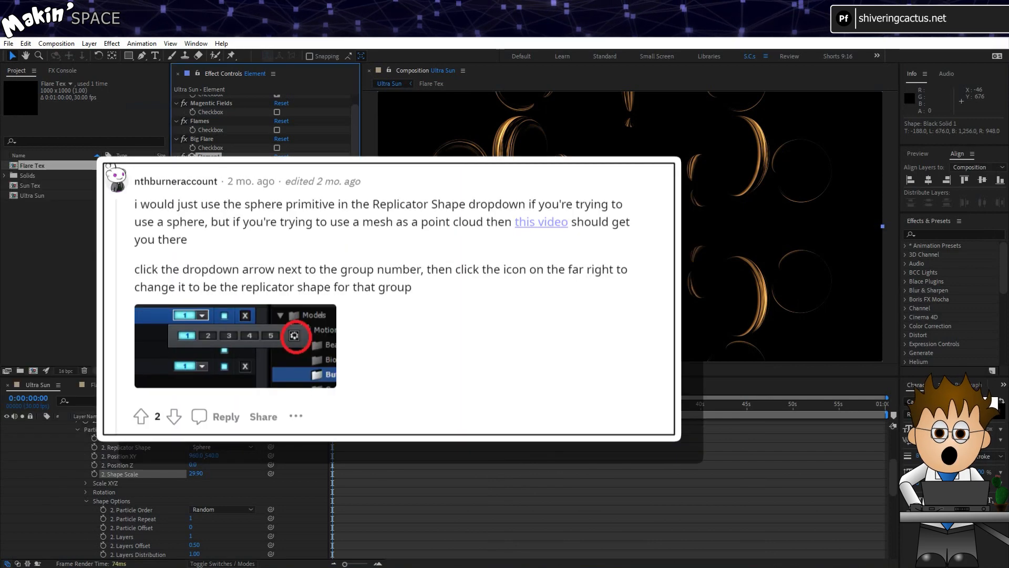
click(314, 318)
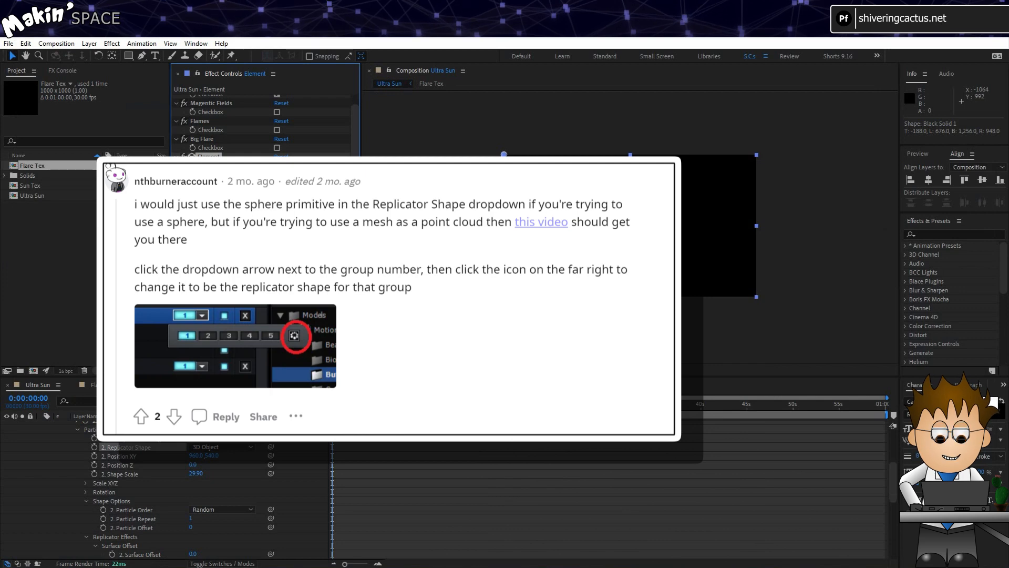
key(ctrl+z)
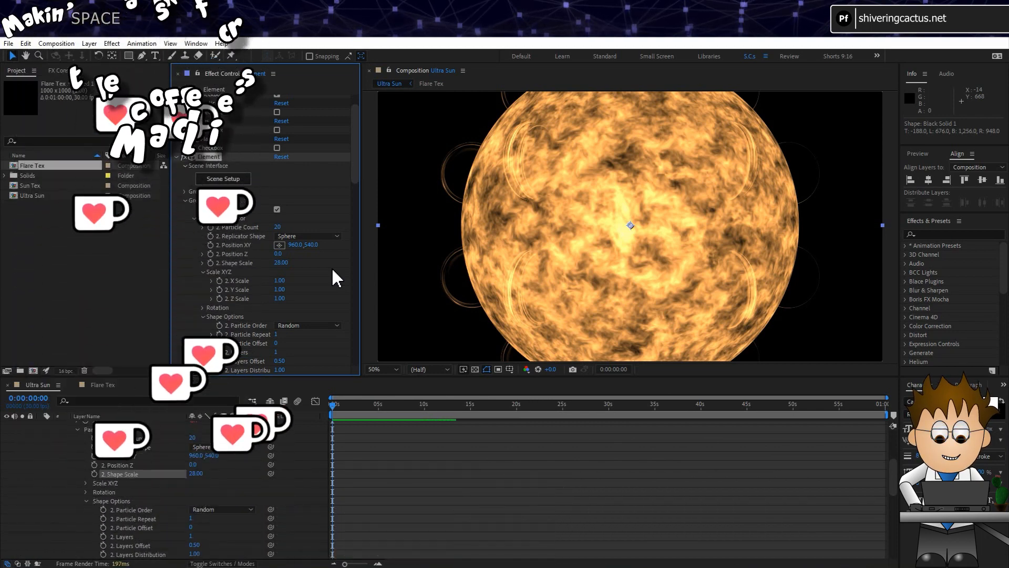
- Set Group 2's Particle Size Random to 100% so the replicated flares vary in size
click(193, 218)
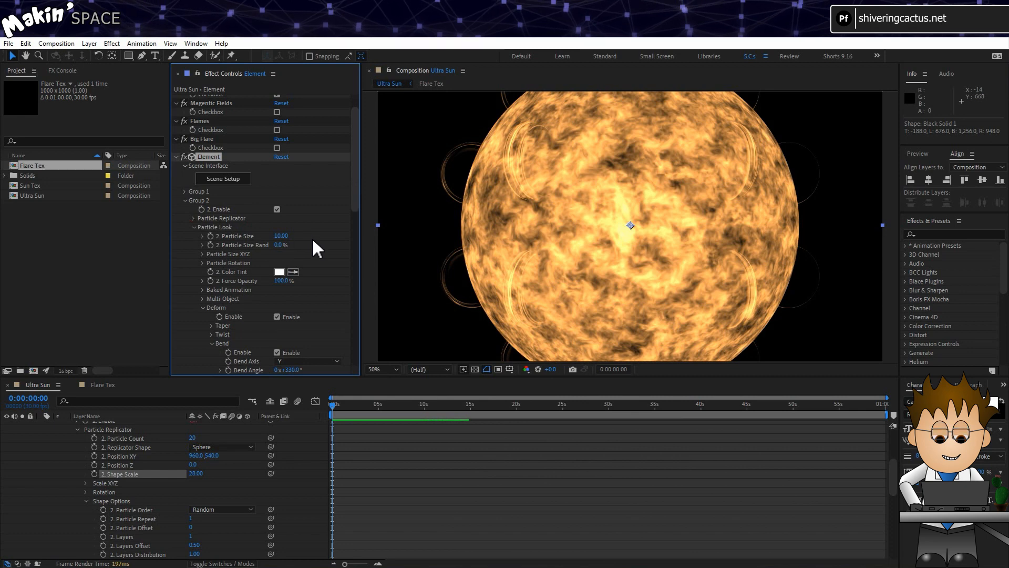
click(290, 239)
drag(281, 245, 432, 243)
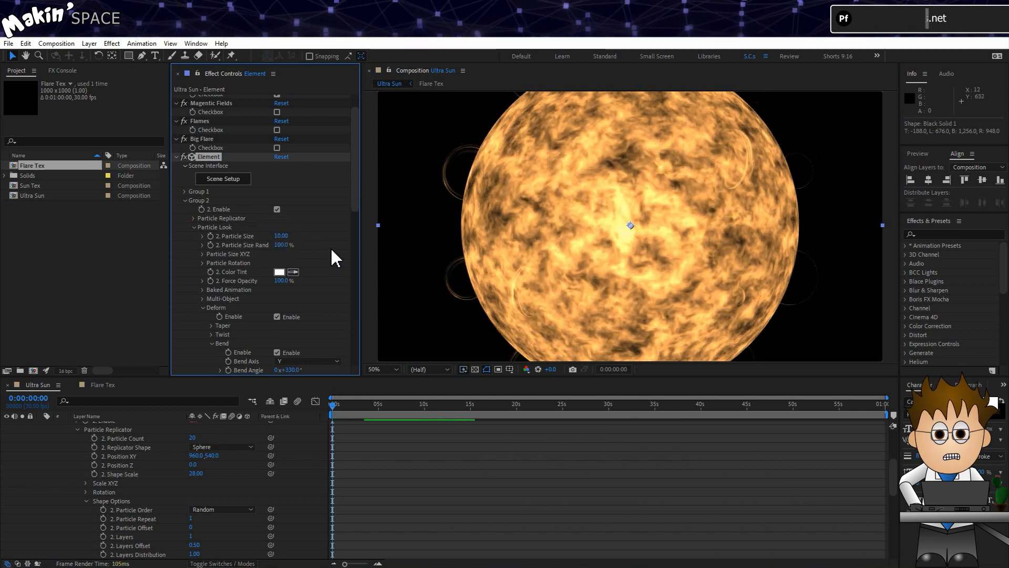
- Reduce Group 2's Shape Scale to 27.50 in the Particle Replicator settings
click(193, 218)
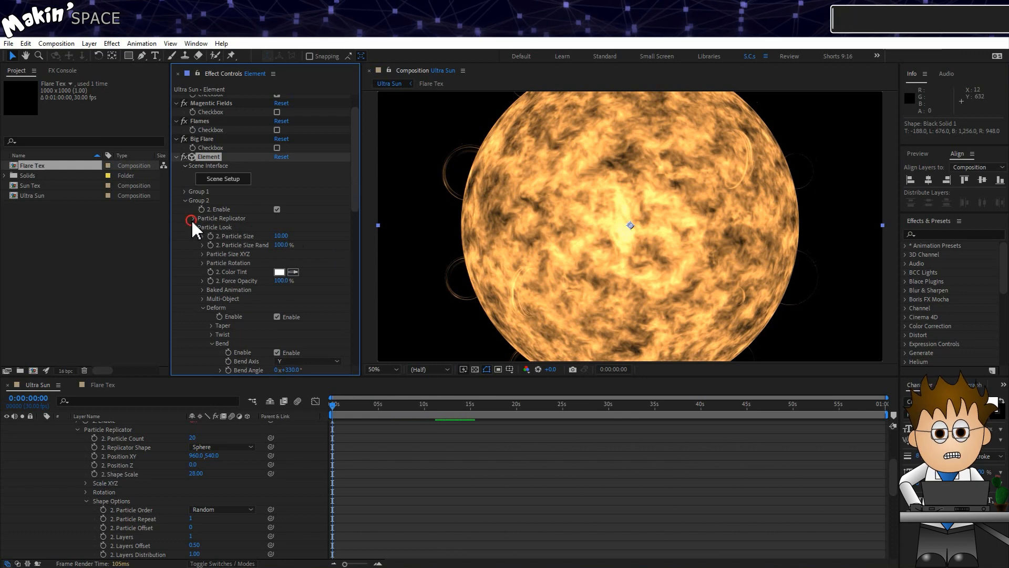
scroll(216, 240, down, 3)
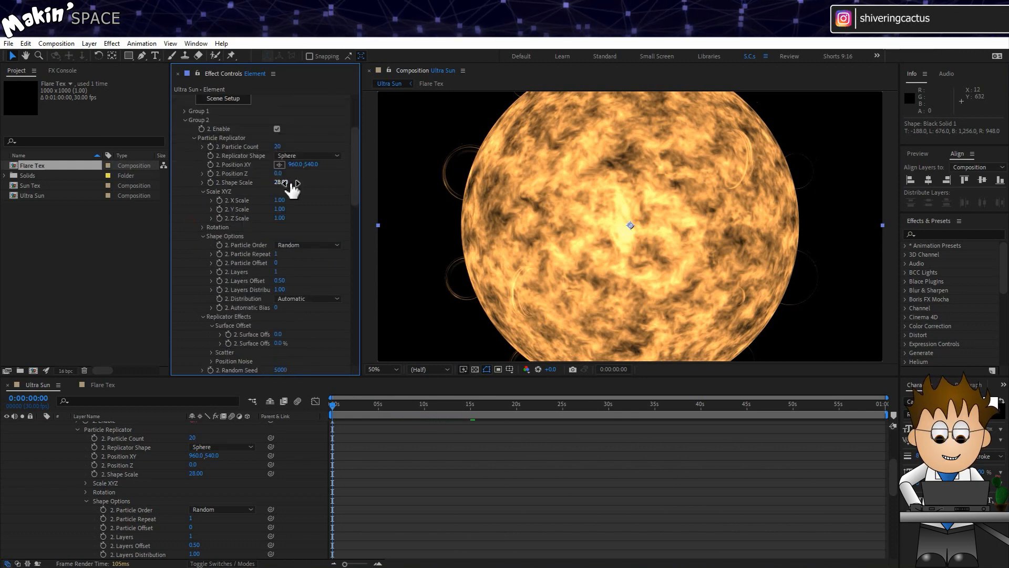
mouse_move(284, 182)
mouse_down()
mouse_move(300, 183)
mouse_move(281, 183)
mouse_up()
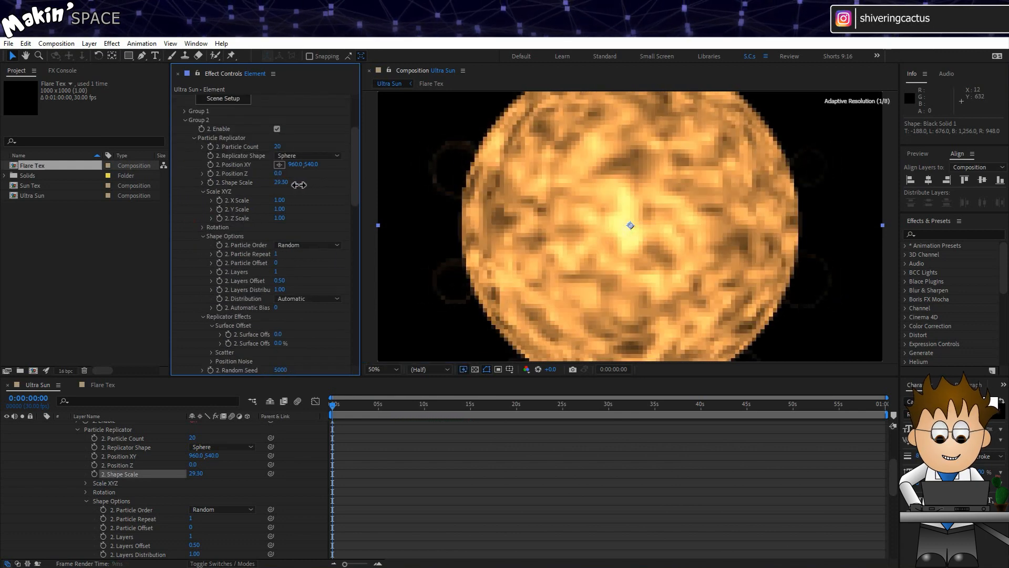
- Collapse Group 2's Particle Replicator settings and open the Noise settings of its Deform section
click(192, 137)
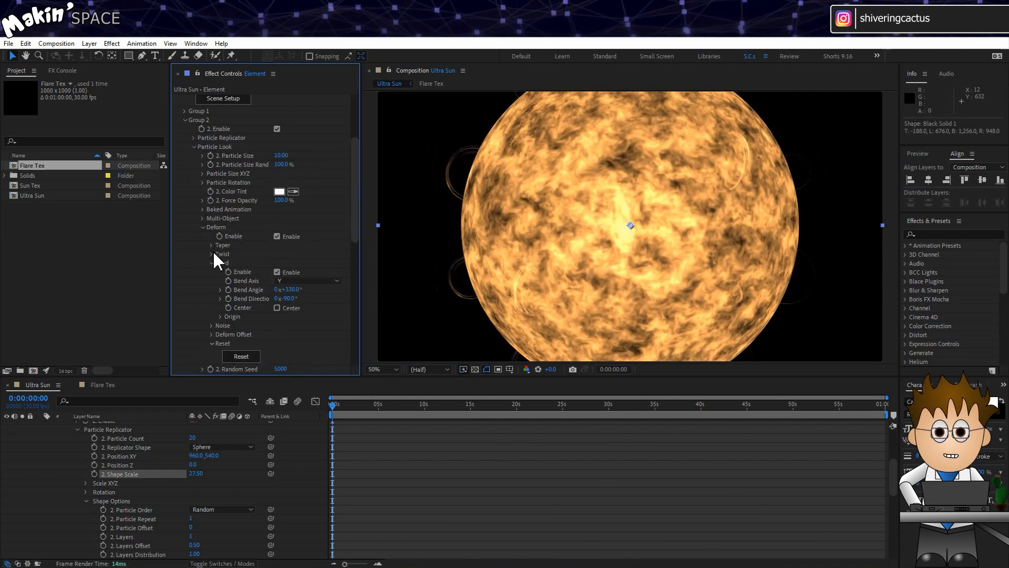
click(210, 325)
scroll(215, 332, down, 2)
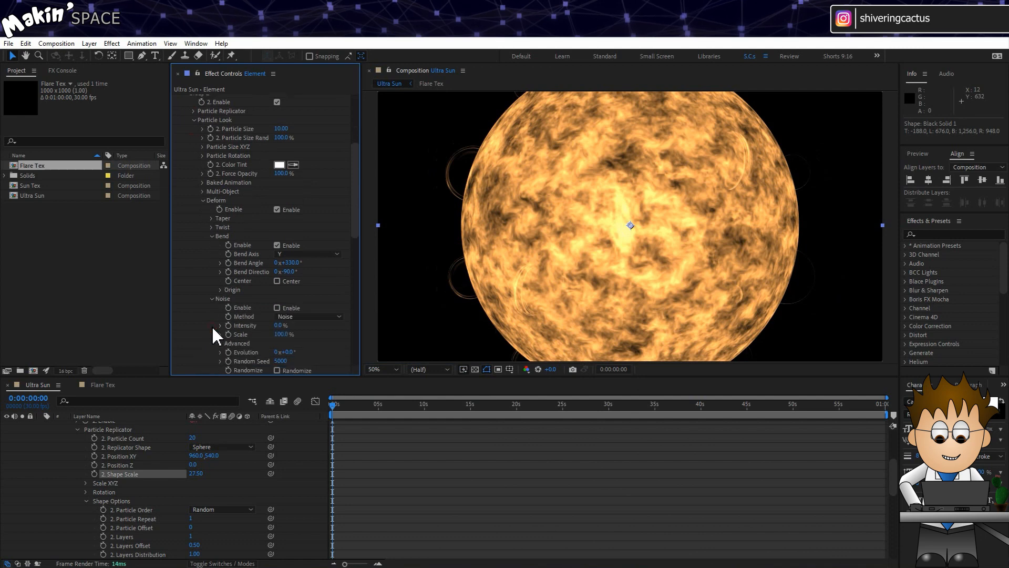
- Enable the Group 2 deform Noise with the 3D Distortion method, 30% Intensity and Randomize switched on
click(276, 308)
click(308, 316)
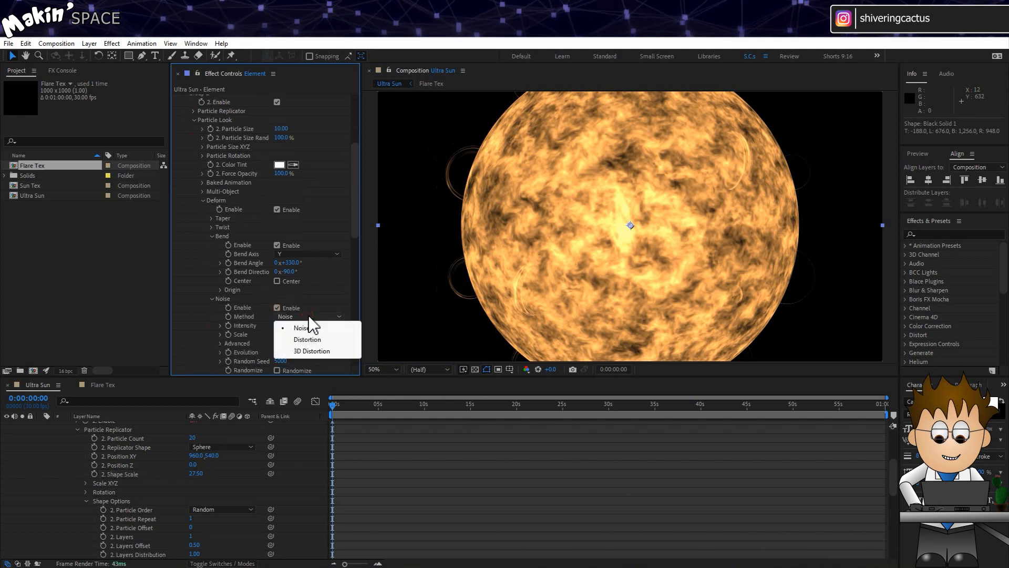
click(311, 351)
scroll(294, 305, down, 3)
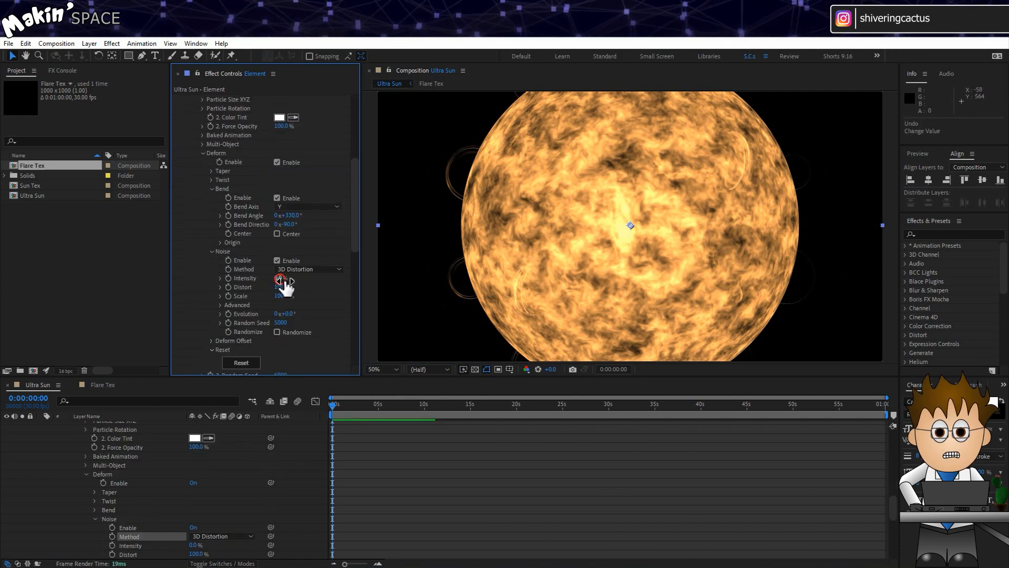
text(30)
key(Return)
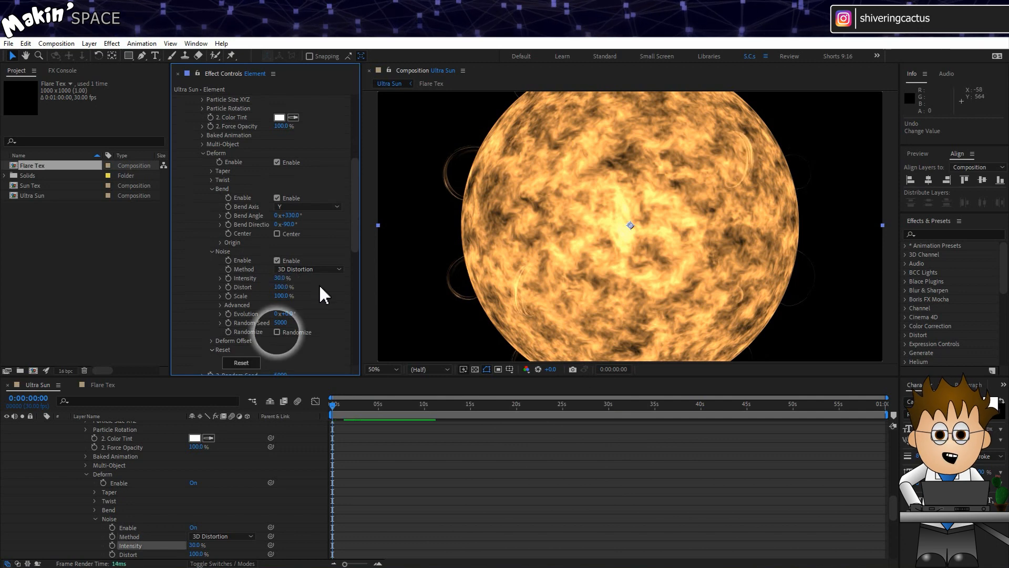
click(277, 331)
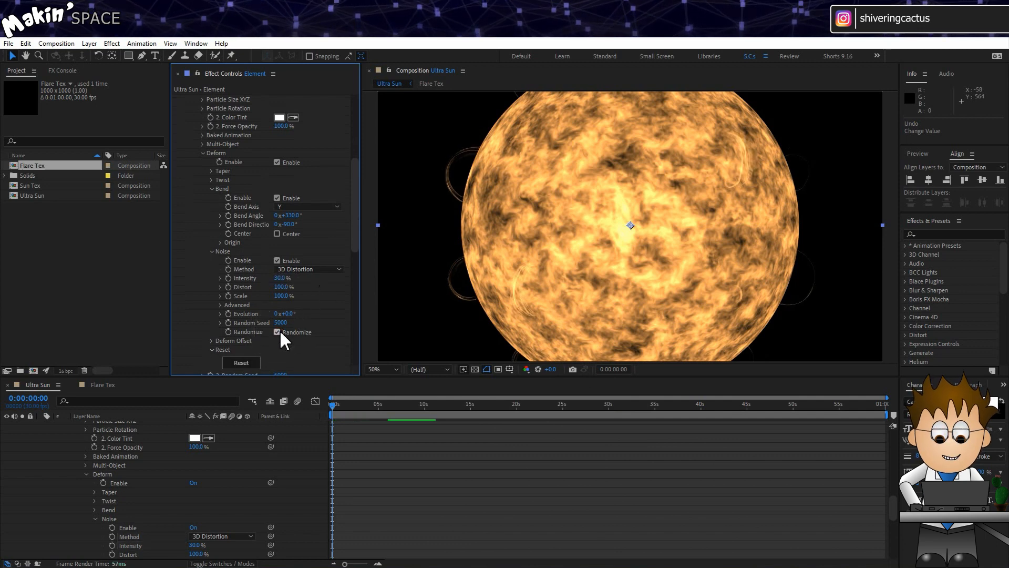
- Drive the deform noise's Evolution with the expression time*100 and preview the animated flares
alt+click(229, 314)
text(tim)
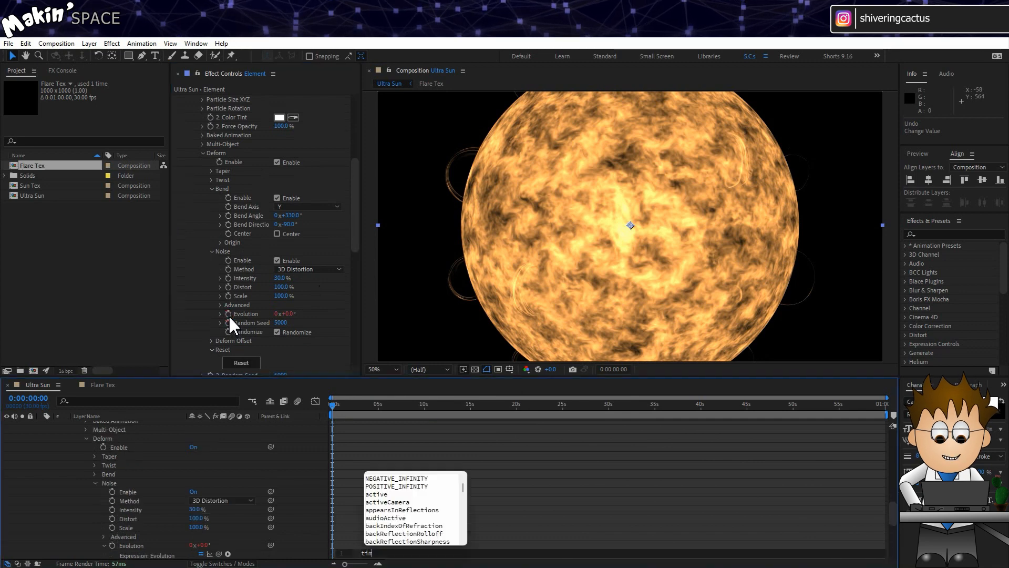
text(e*100)
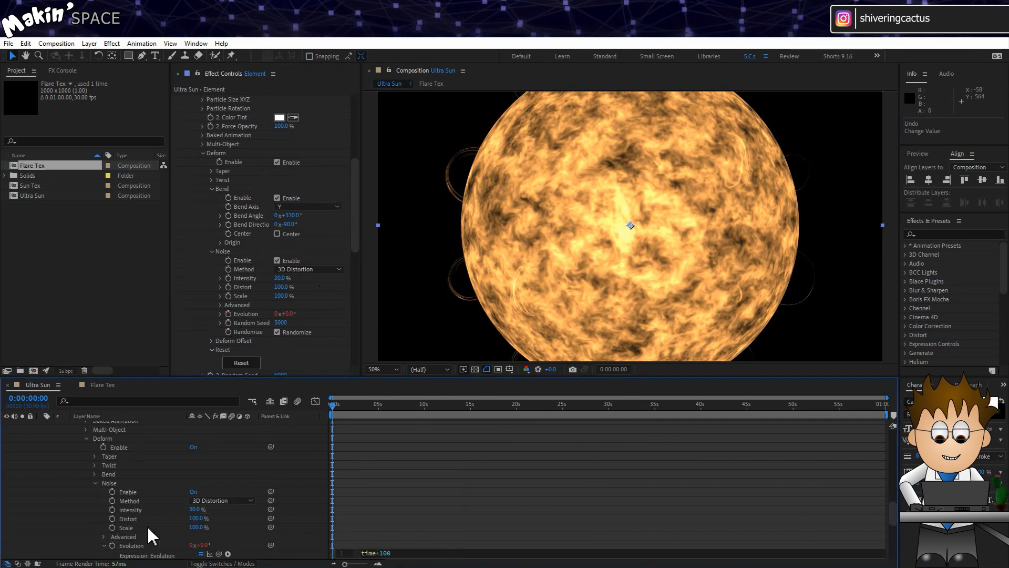
click(51, 501)
key(space)
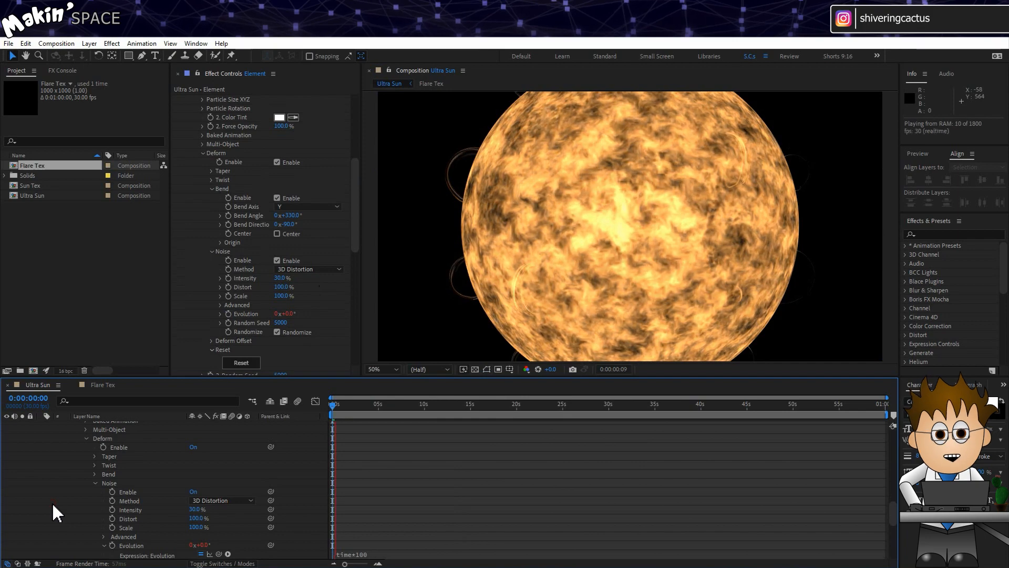
scroll(334, 344, up, 2)
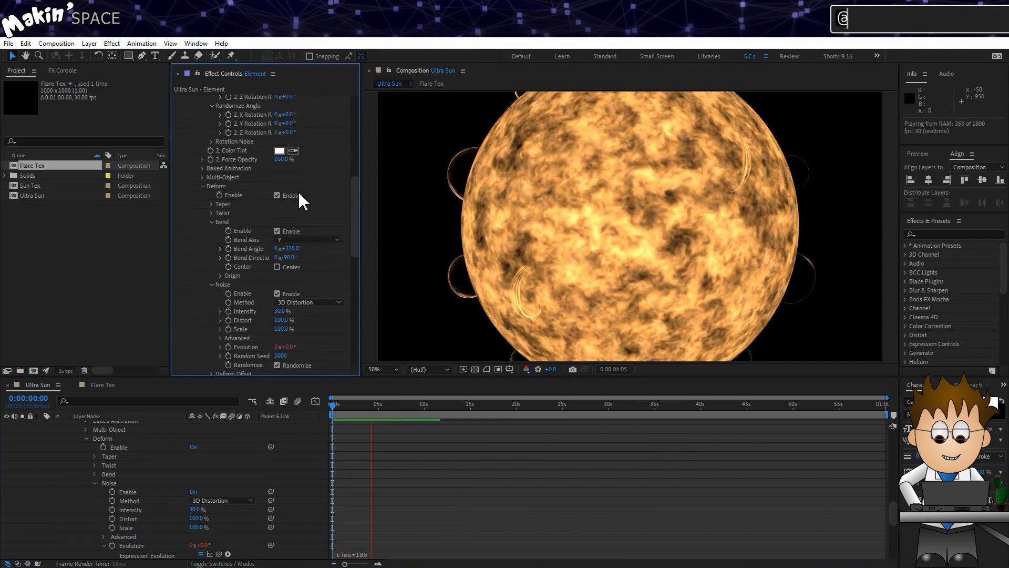
click(338, 405)
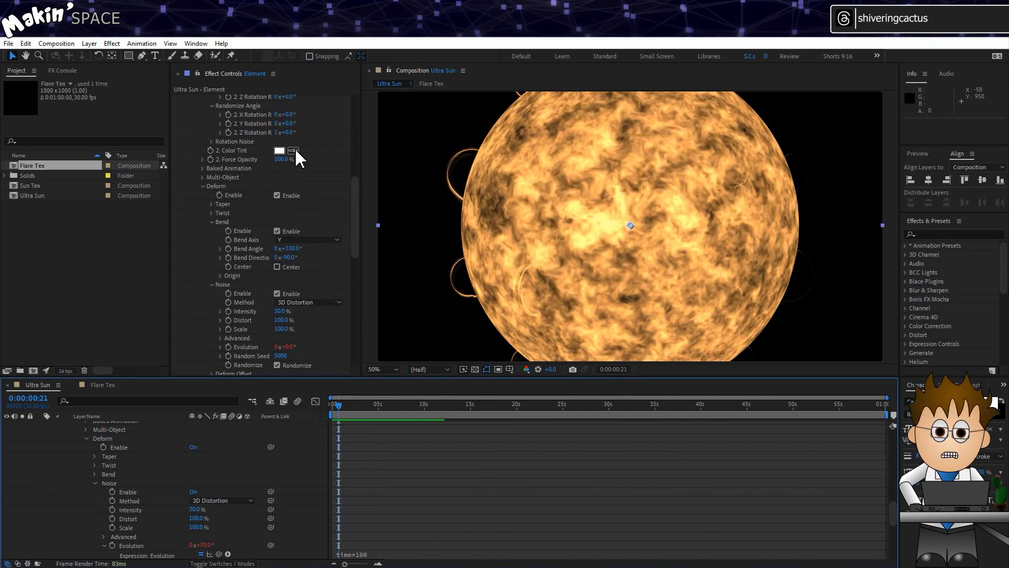
- Duplicate the Flare Tex composition and open the copy
click(193, 122)
click(103, 237)
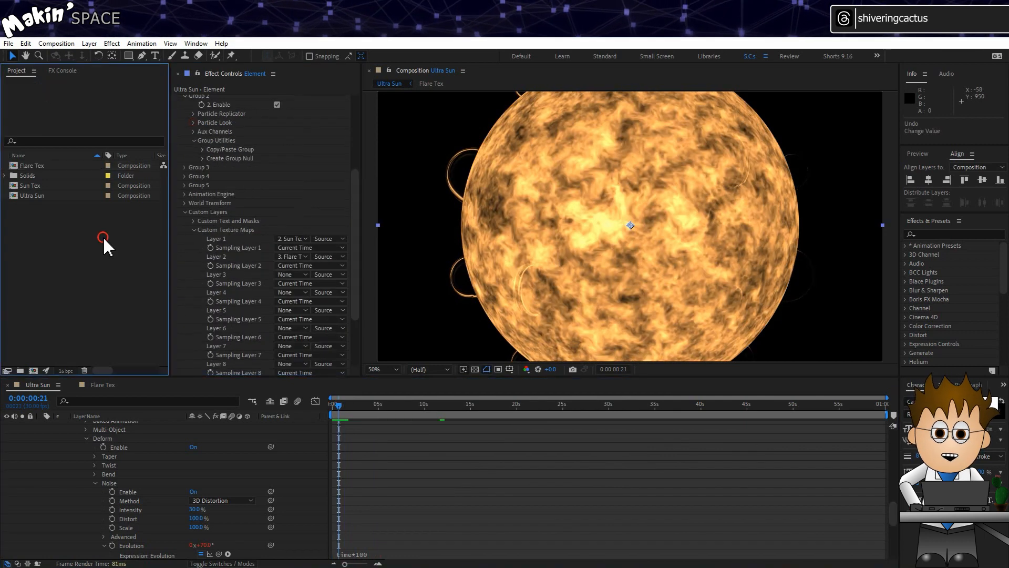
click(31, 164)
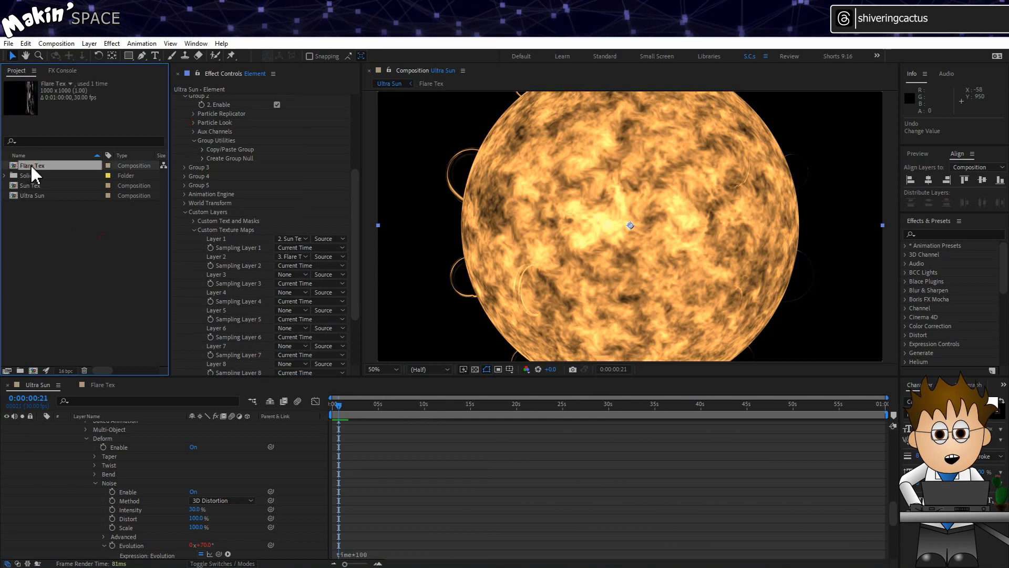
key(ctrl+d)
double_click(43, 176)
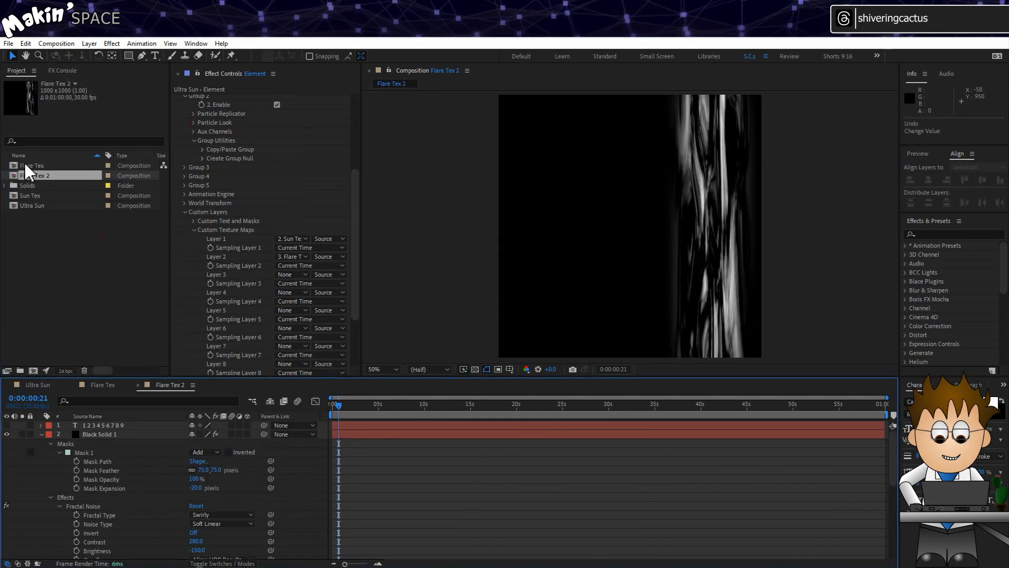
- Rename the duplicated composition as Magnetic Tex in its composition settings
click(56, 43)
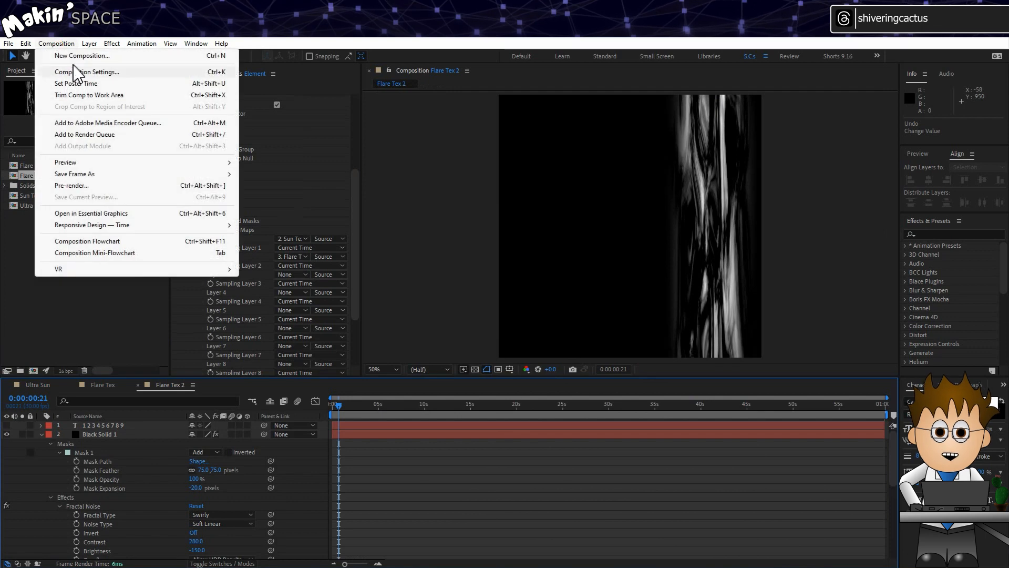
click(77, 73)
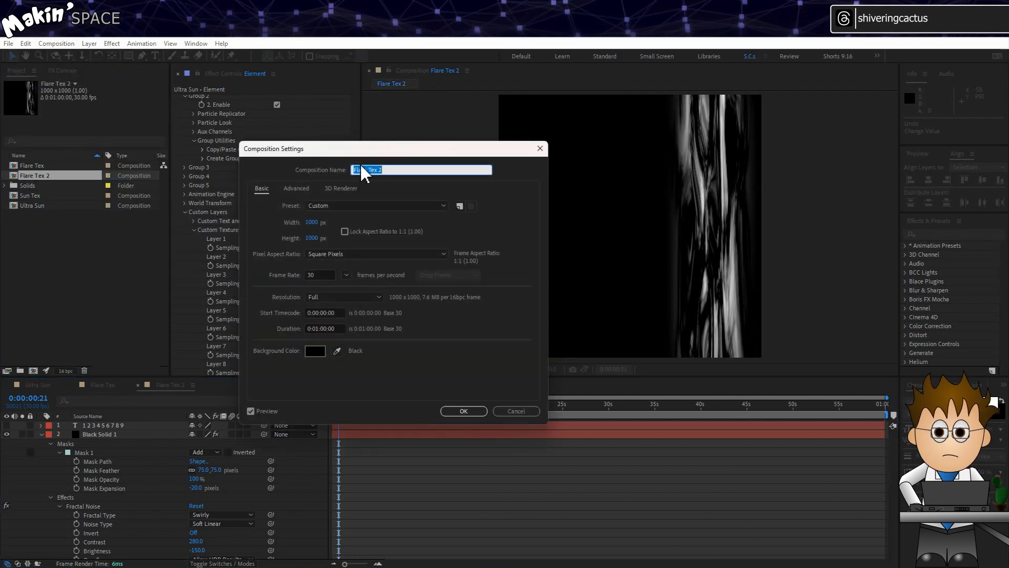
text(Magentic Tex)
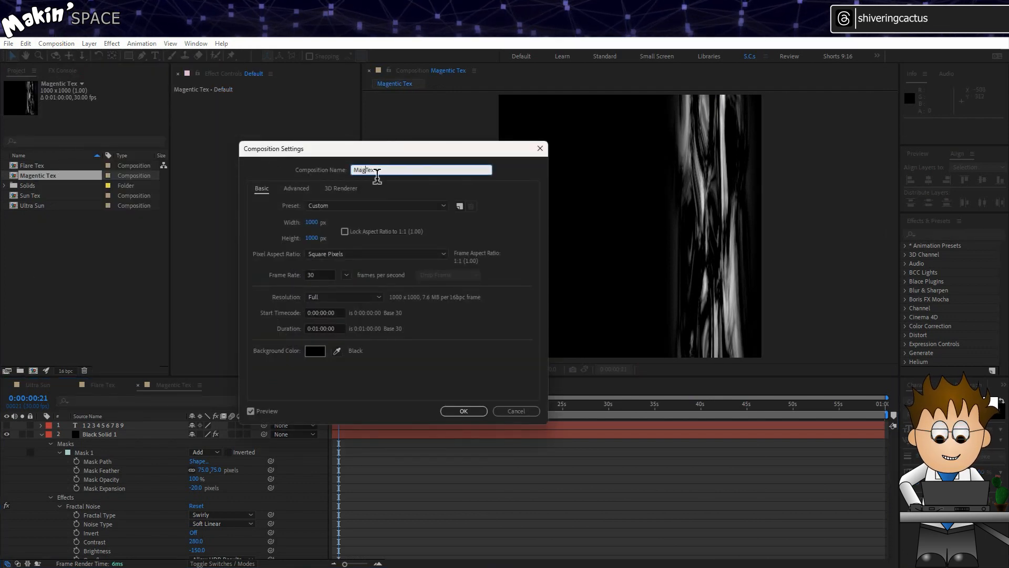
key(Return)
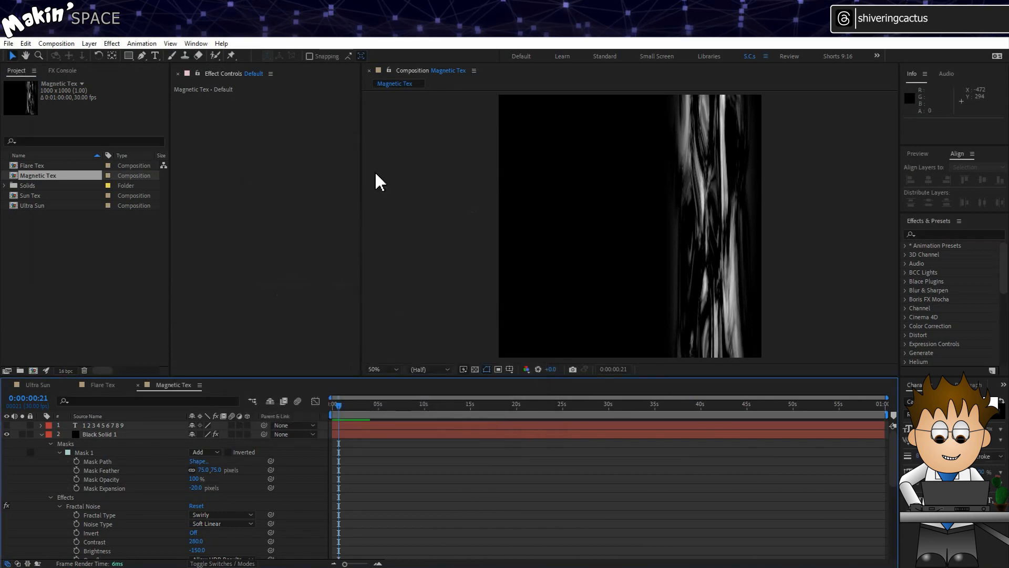
- Delete Mask 1 from the Black Solid 1 layer in Magnetic Tex
click(146, 434)
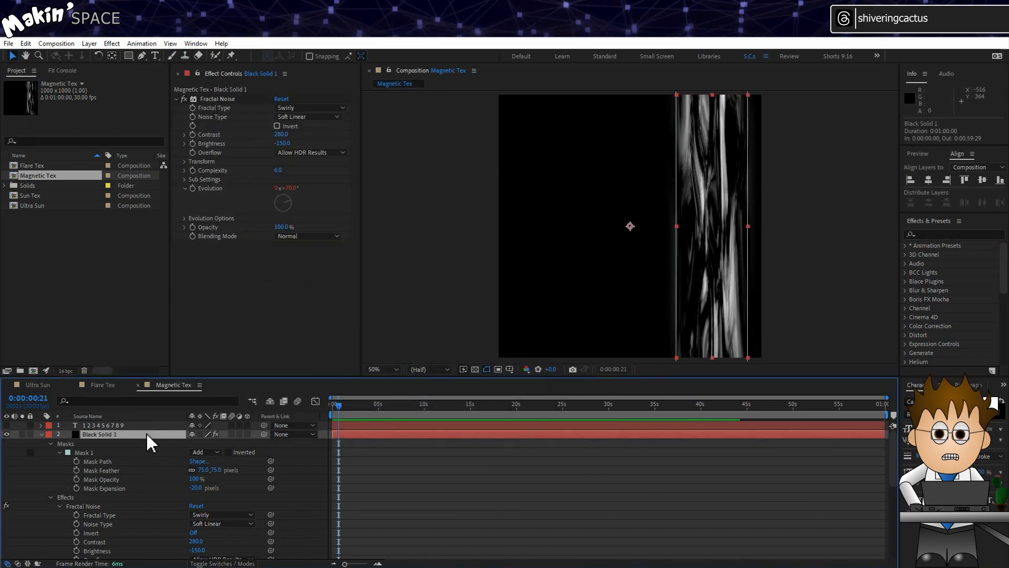
click(90, 451)
key(Delete)
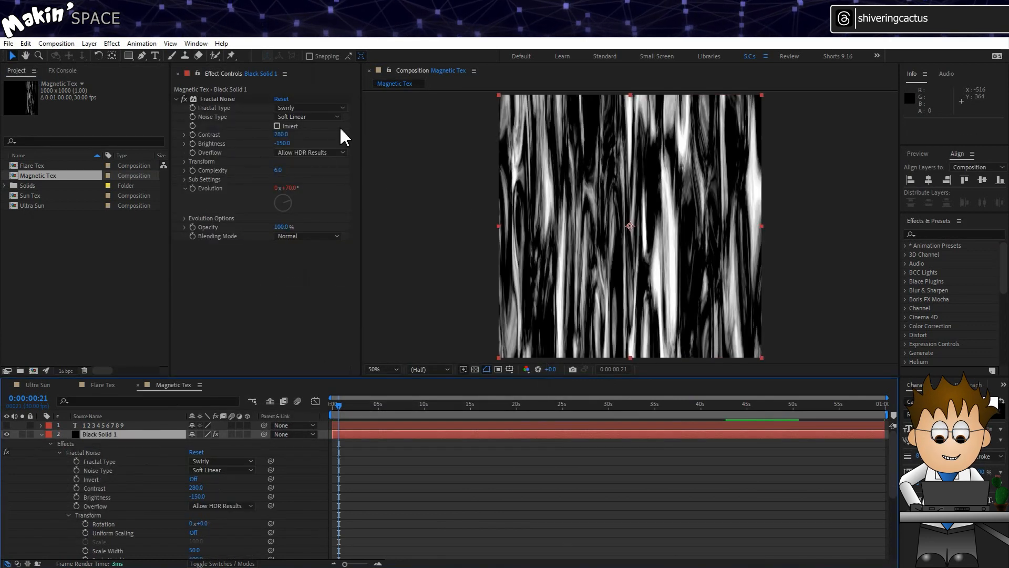
- Set the solid's Fractal Noise Contrast to 240 and Brightness to -180
click(284, 135)
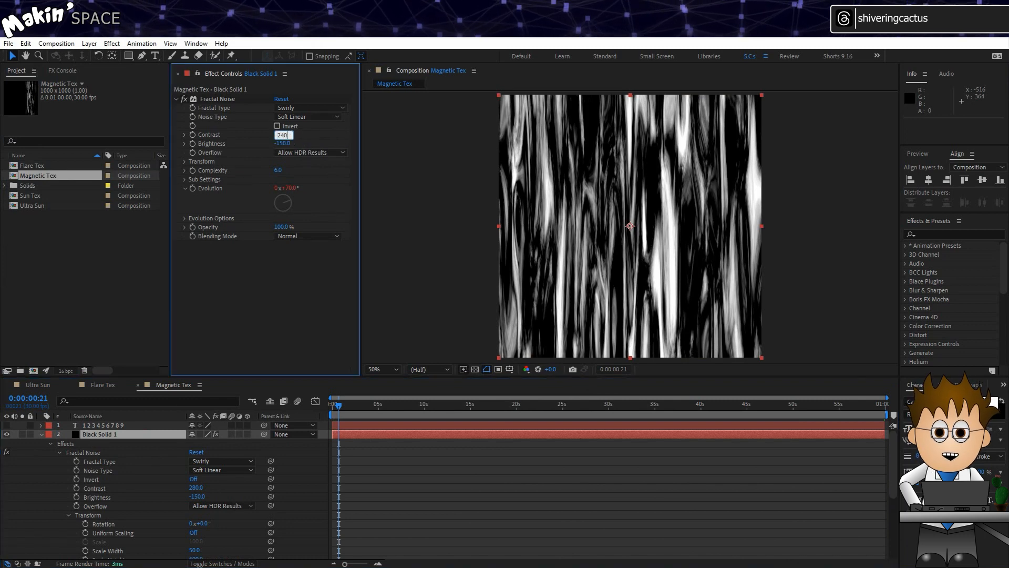
key(Return)
click(286, 144)
text(-1)
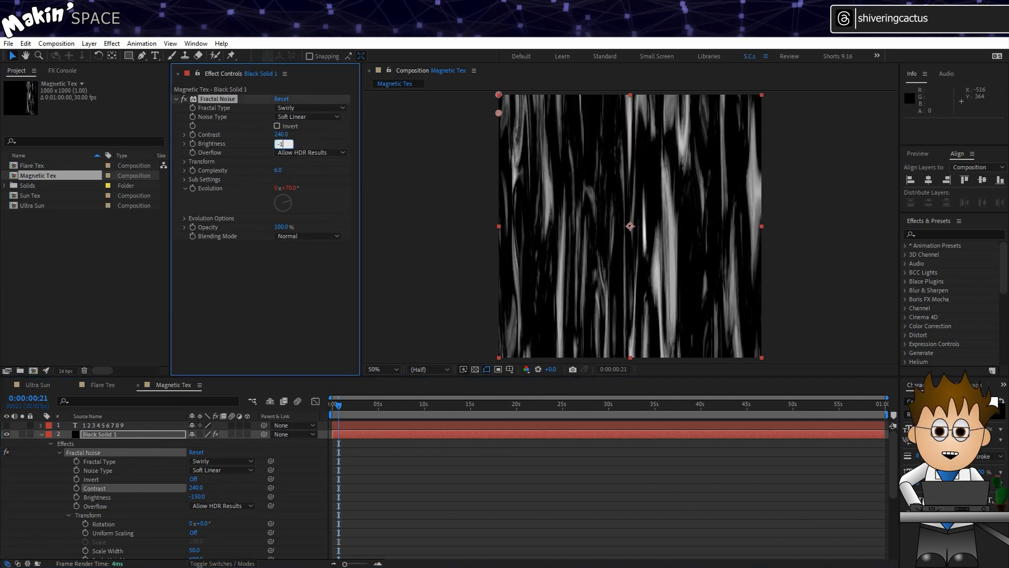
text(80)
key(Return)
- Set the Fractal Noise Scale Width to 20 and return to the first frame
click(185, 162)
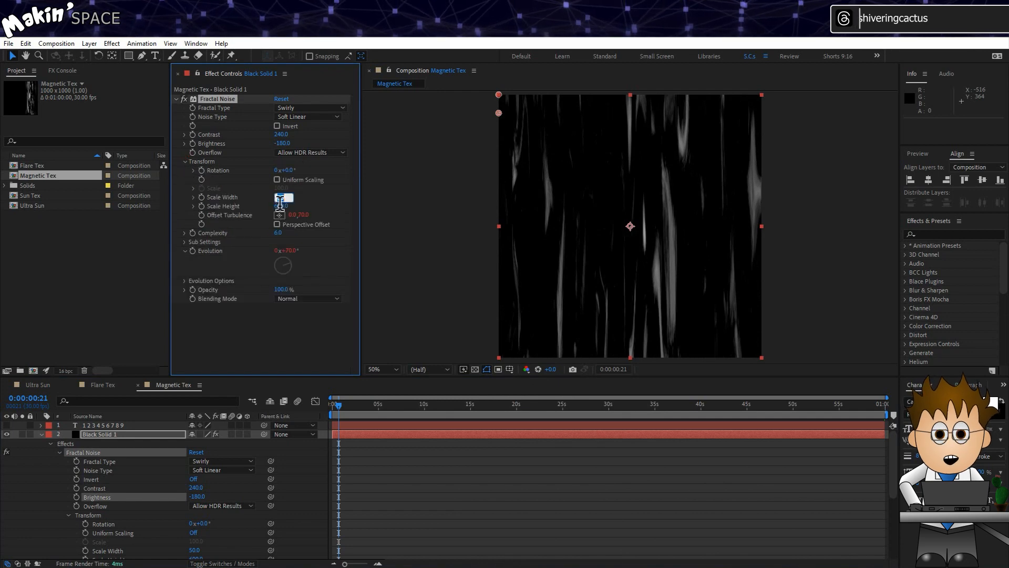
text(20)
key(Return)
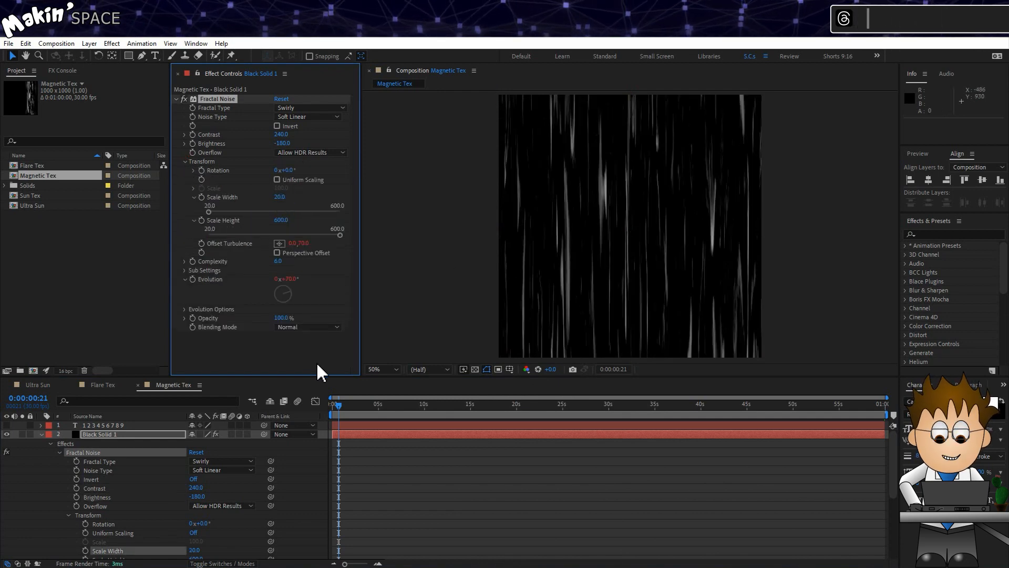
click(332, 407)
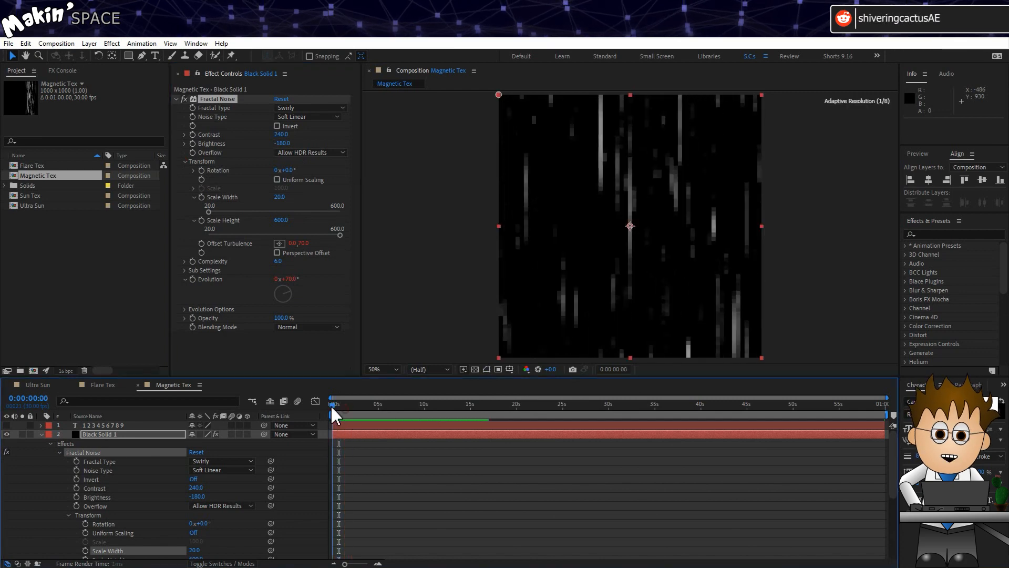
click(6, 425)
- Add Magnetic Tex to the Ultra Sun composition as its lowest layer and hide it
click(38, 385)
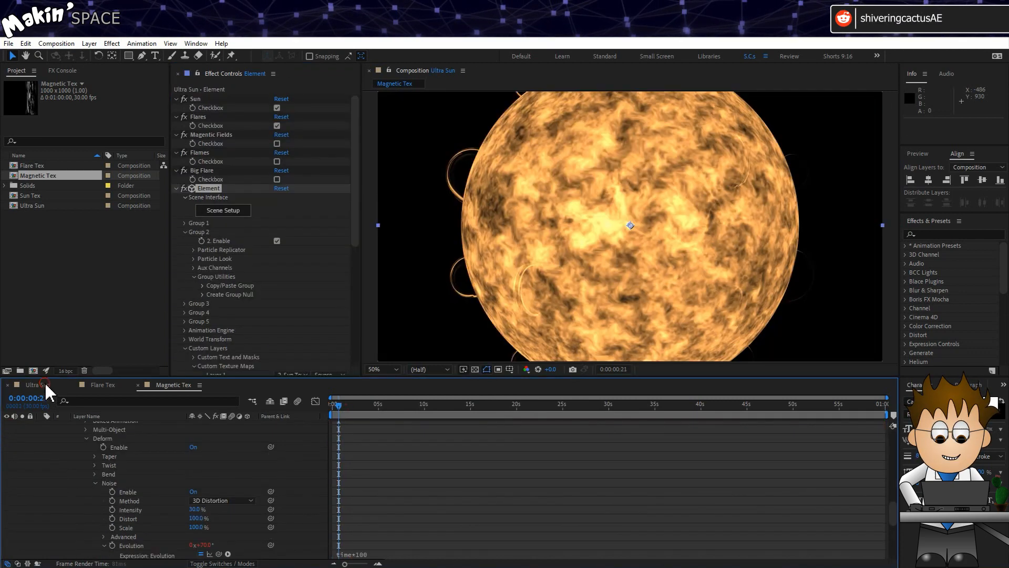
scroll(54, 452, up, 5)
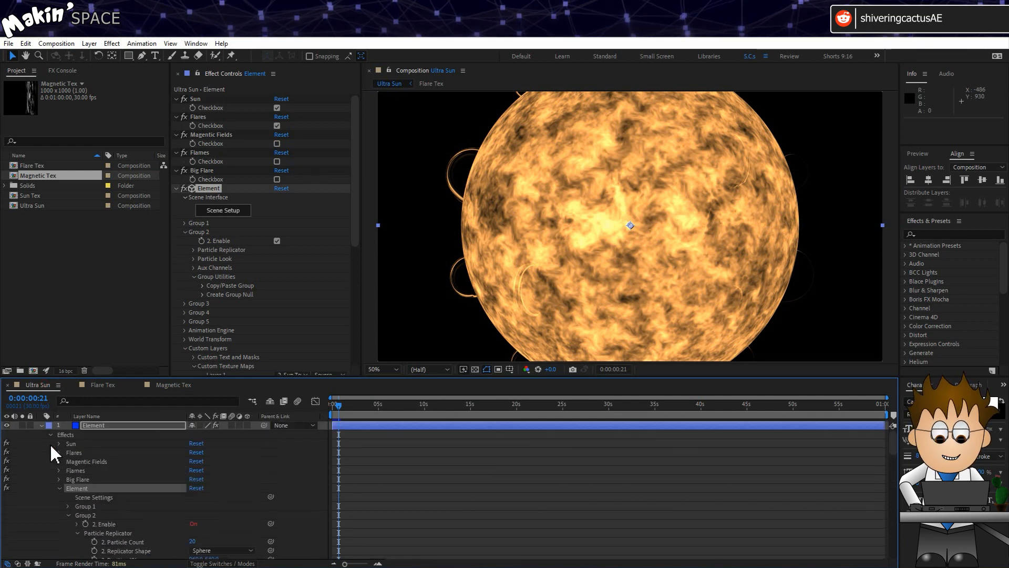
click(41, 425)
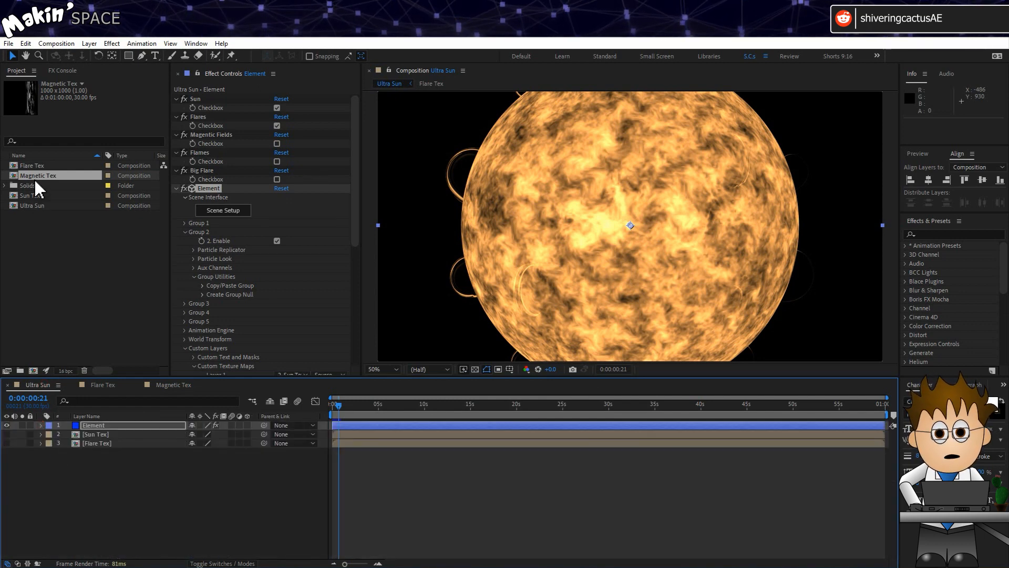
drag(38, 177, 20, 473)
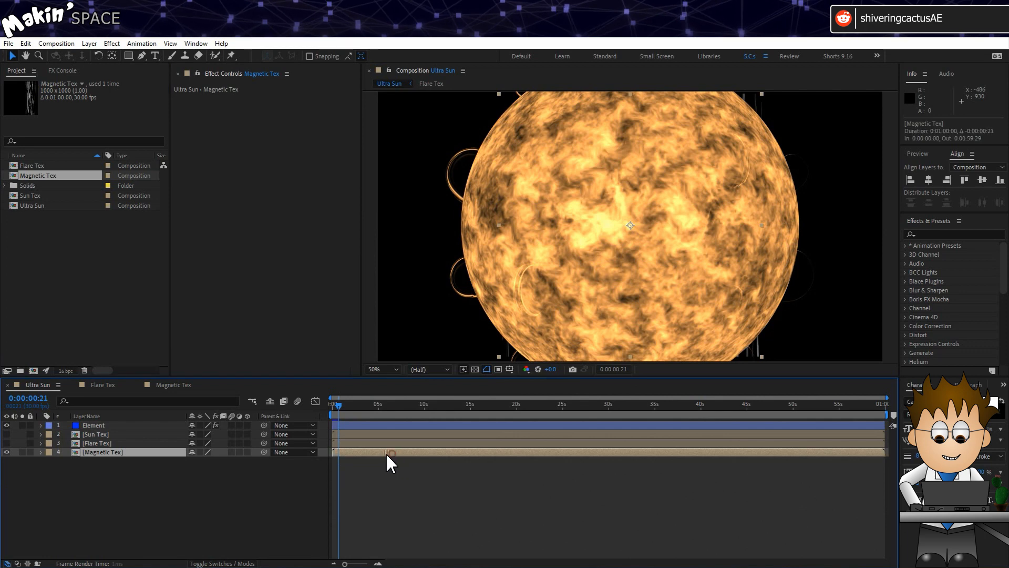
- Assign Magnetic Tex as custom texture map Layer 3 in the Element effect
click(94, 426)
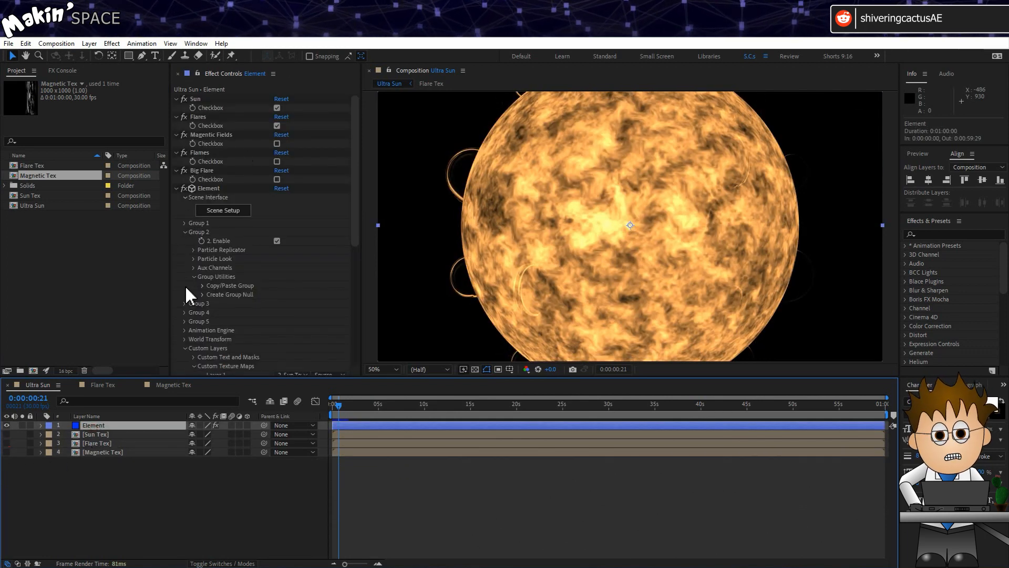
scroll(187, 290, down, 4)
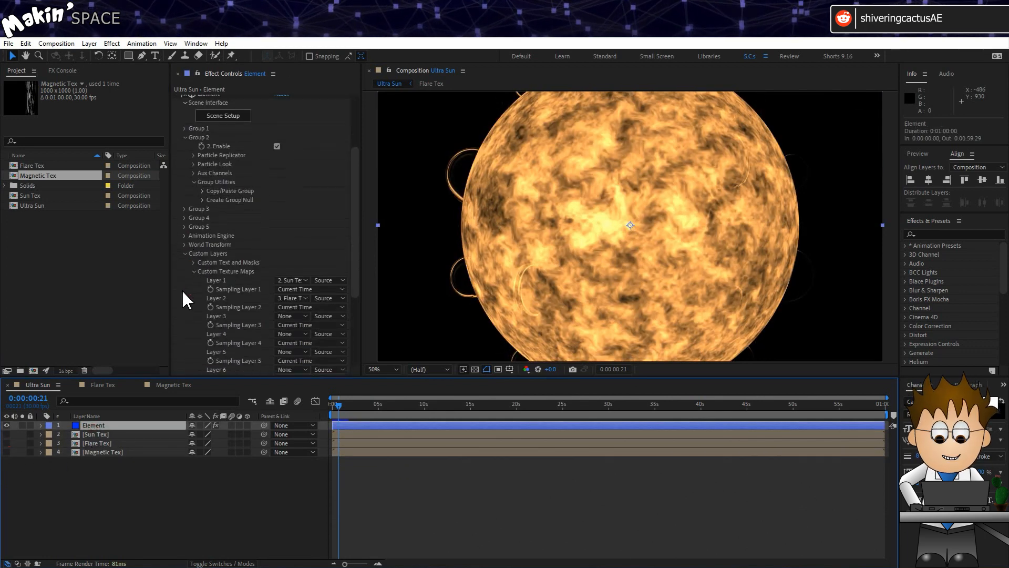
click(292, 318)
click(336, 379)
- Turn off the Sun and Flares checkbox controls and turn on Magentic Fields
scroll(267, 289, up, 4)
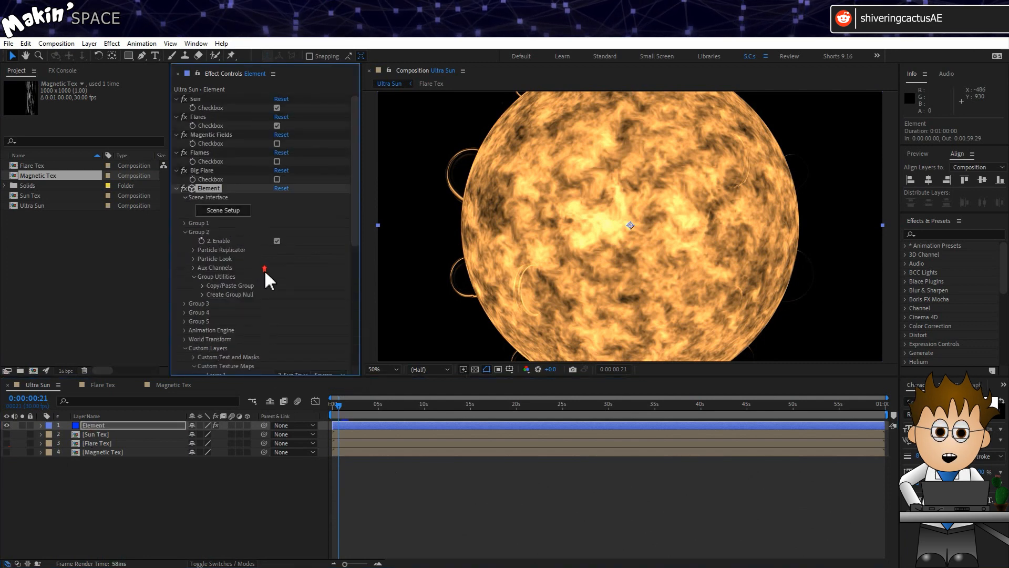
click(277, 108)
click(277, 125)
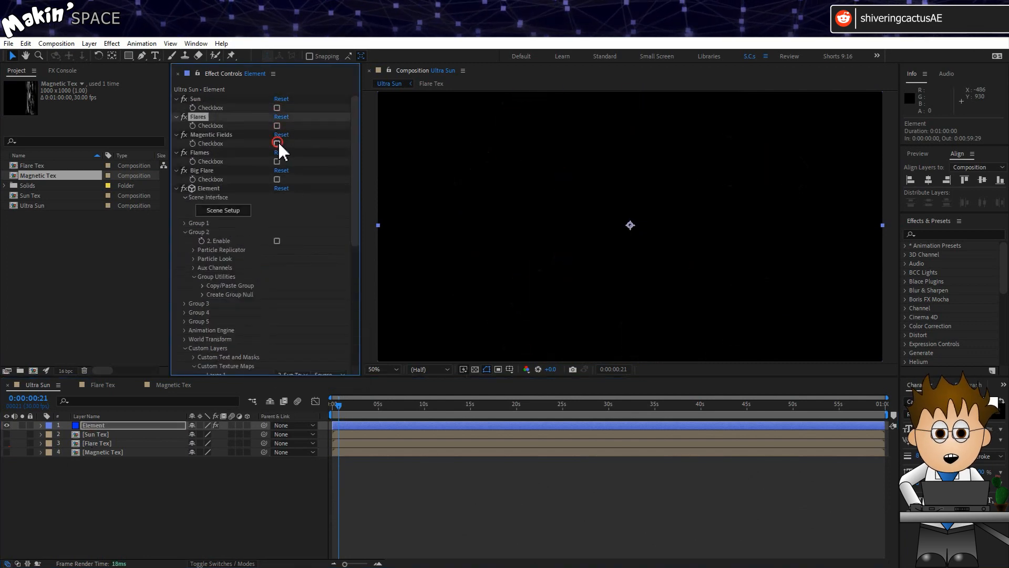
click(277, 143)
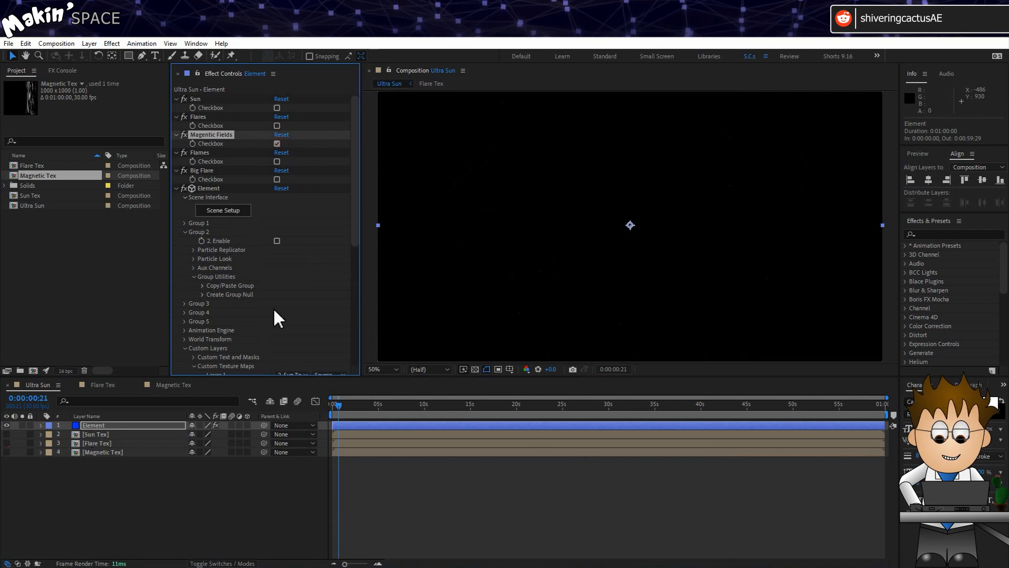
- Create a torus model in the Element scene and assign it to group 3
click(224, 210)
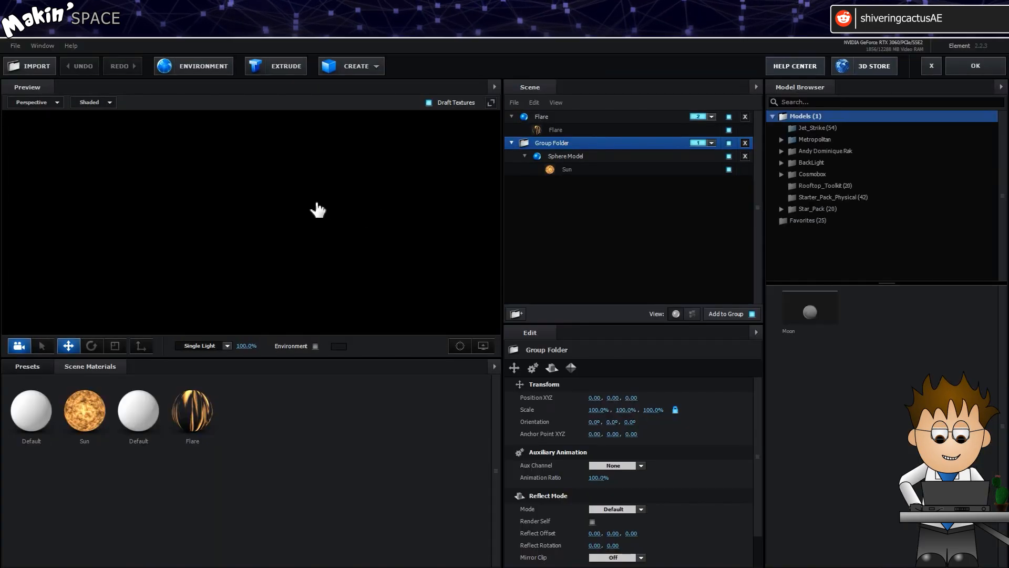
click(511, 143)
click(511, 117)
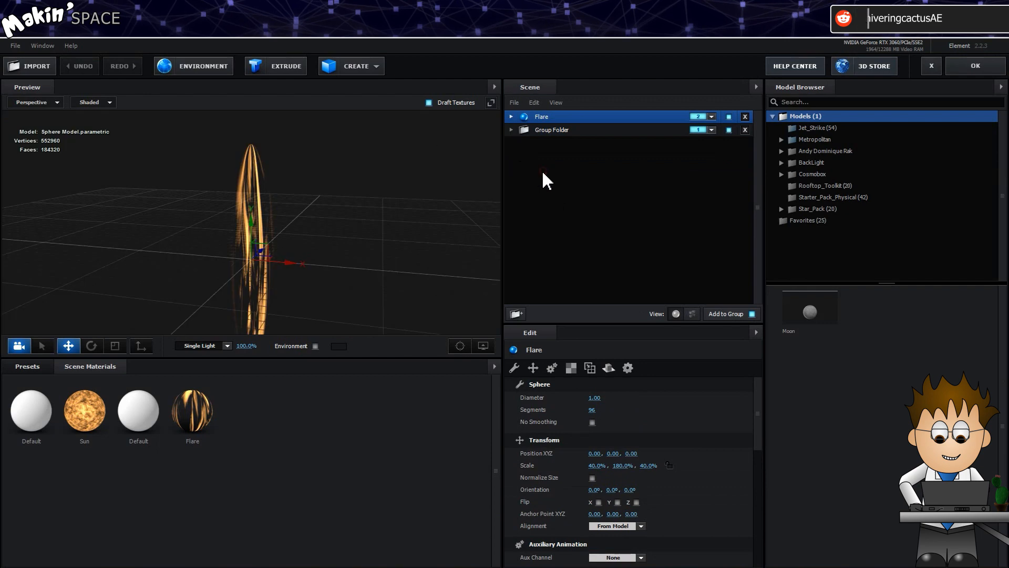
click(367, 68)
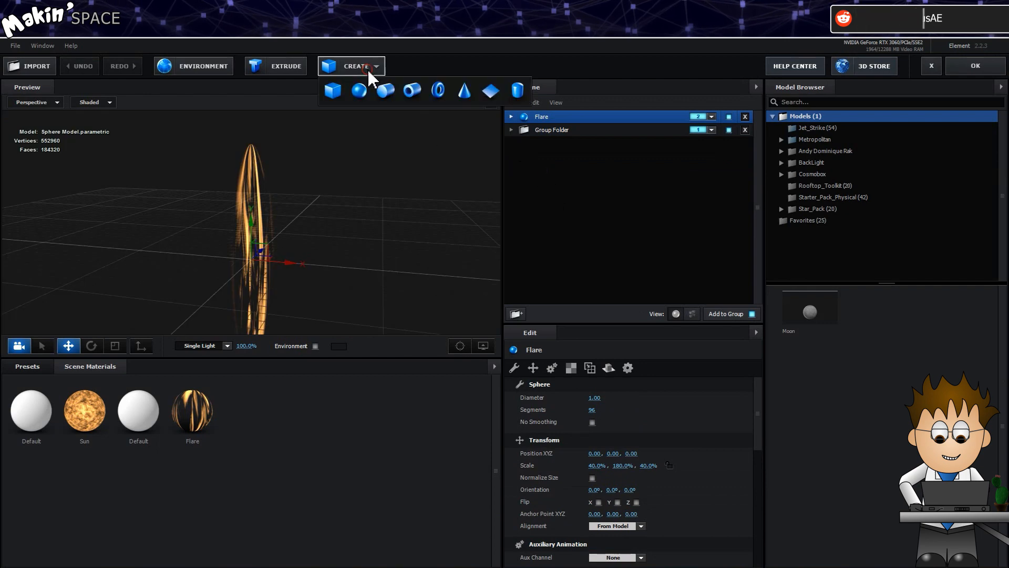
click(439, 90)
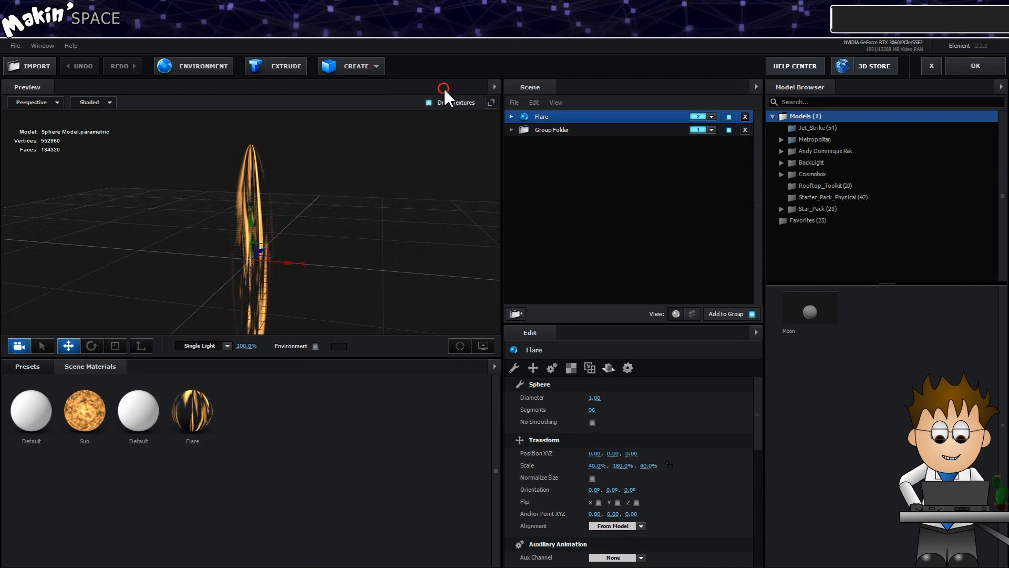
click(699, 117)
click(699, 194)
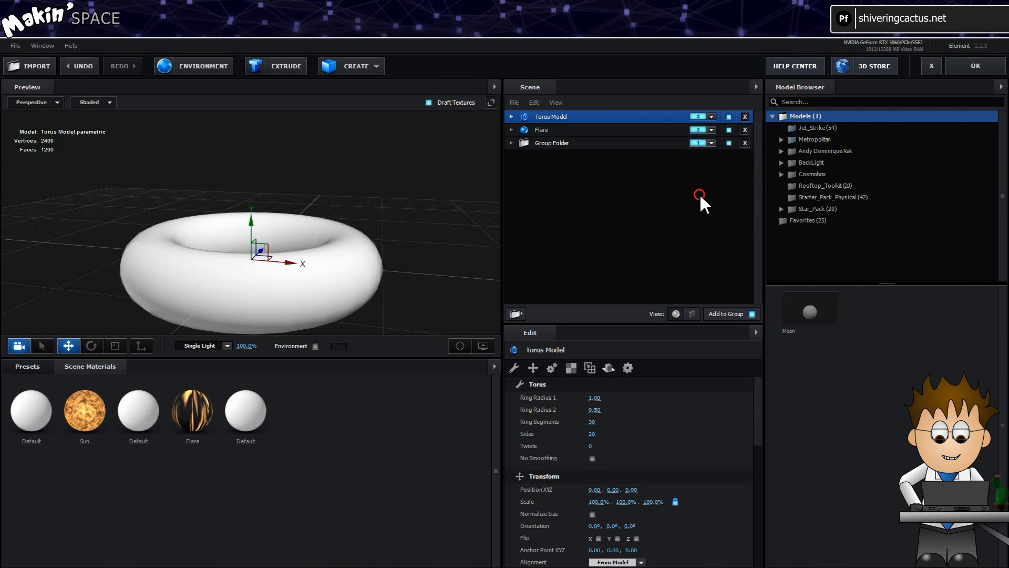
- Set the torus's Ring Radius 1 to 0.3, Ring Radius 2 to 0.01 and Sides to 96
click(595, 398)
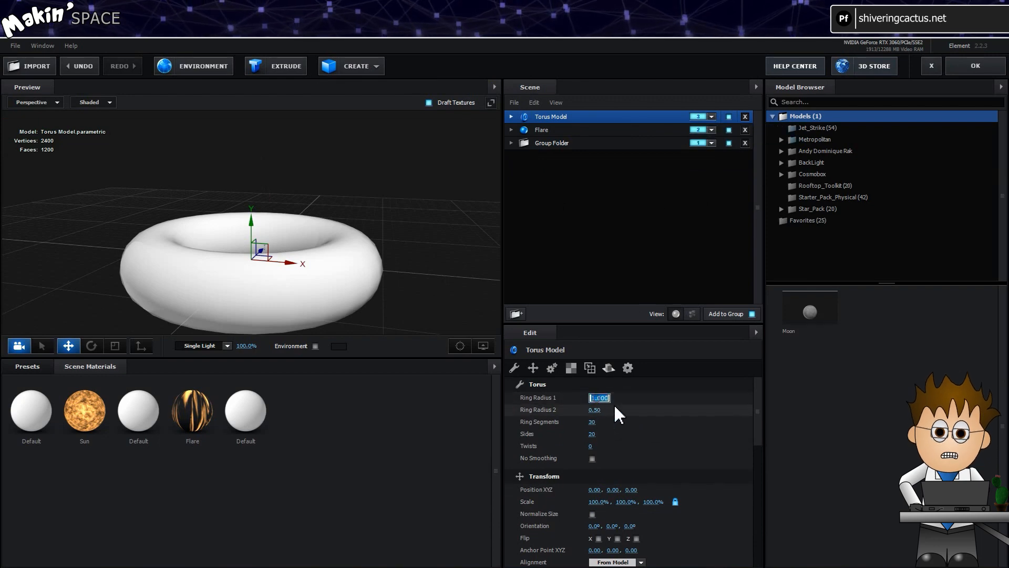
text(0.3)
key(Return)
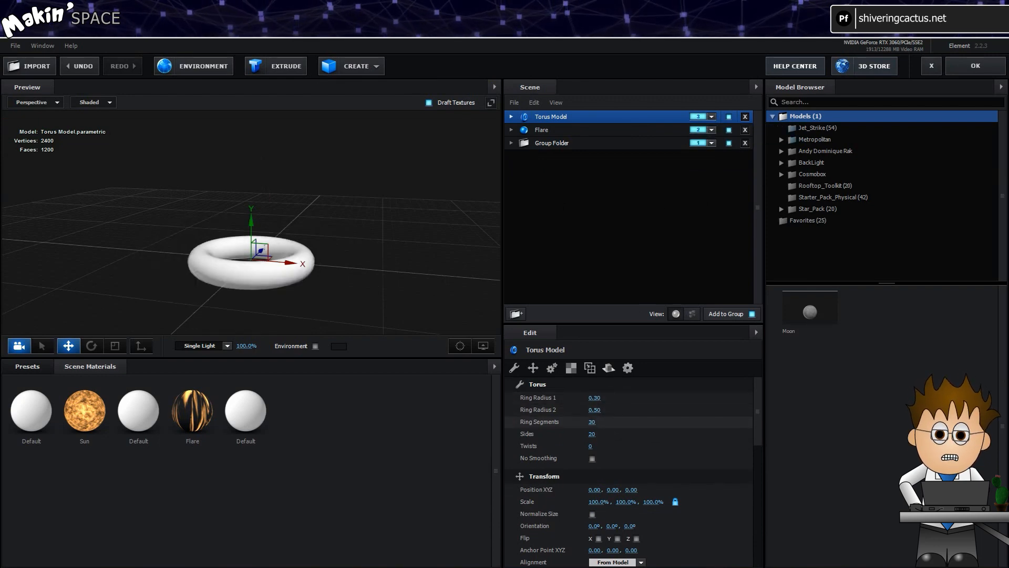
click(594, 411)
text(0.01)
key(Return)
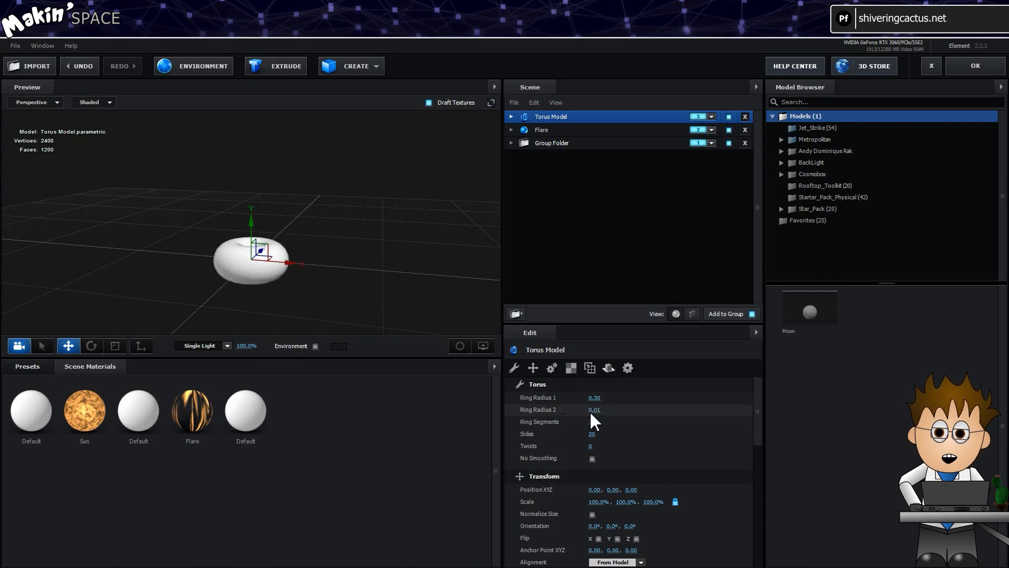
click(594, 435)
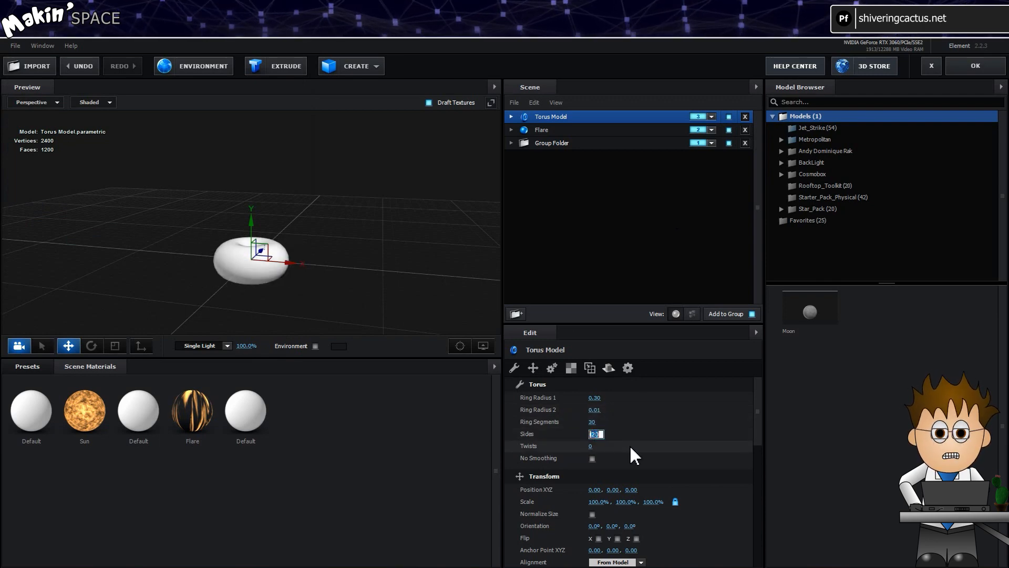
scroll(356, 281, up, 5)
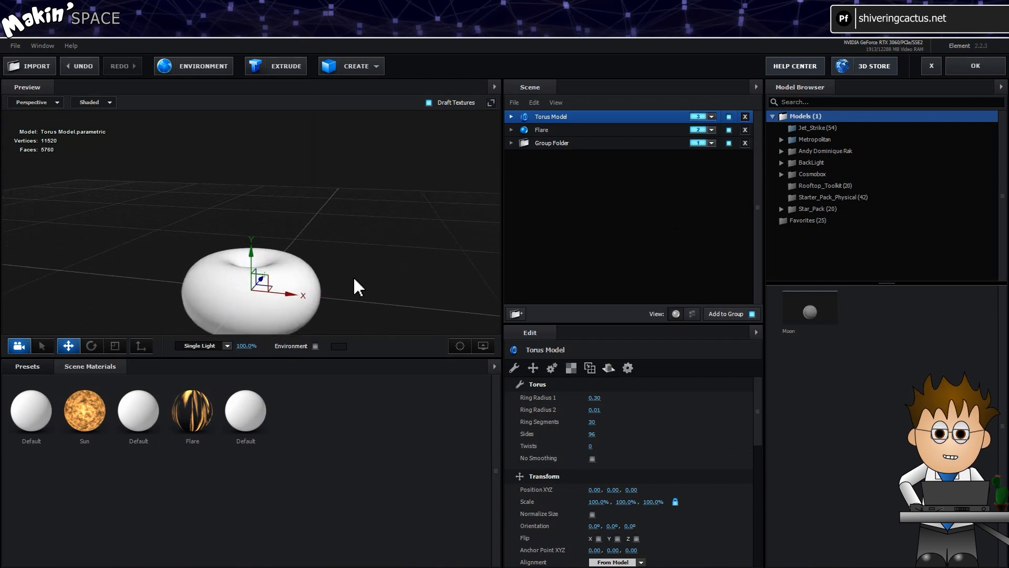
middle_drag(357, 286, 353, 218)
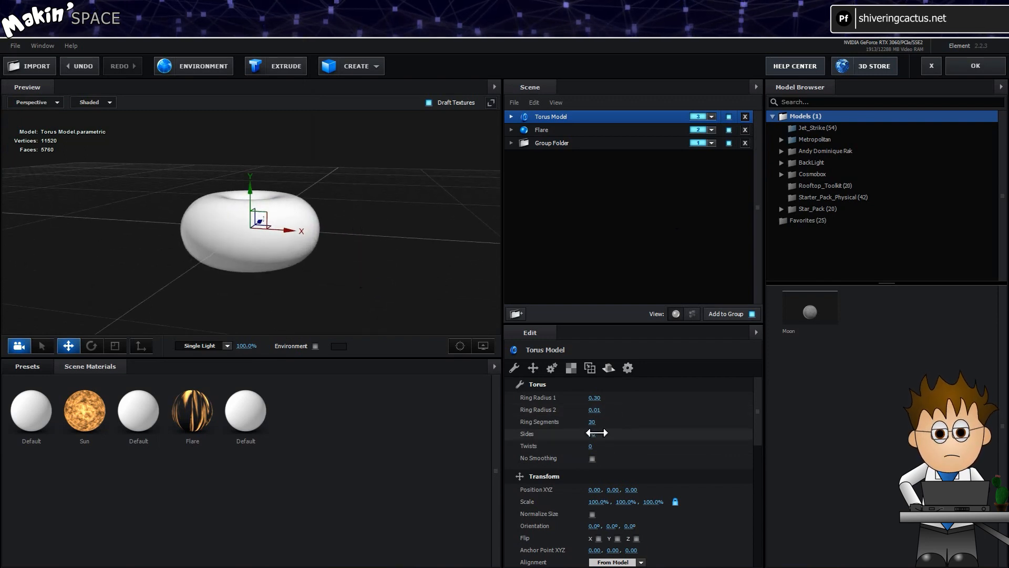
- Unlink the torus's scale axes and set its Y scale to 40%
click(675, 502)
click(622, 501)
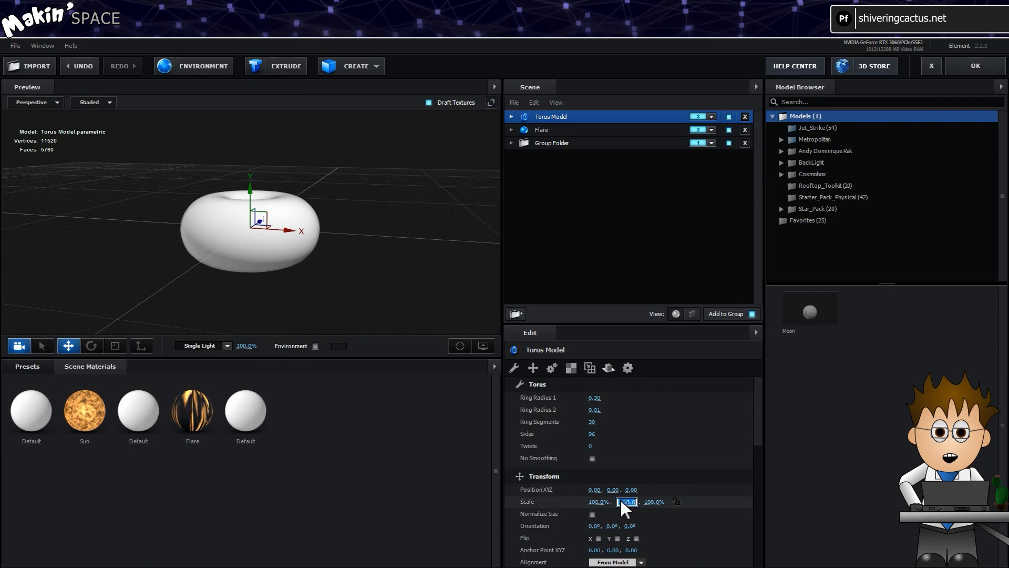
text(40)
key(Return)
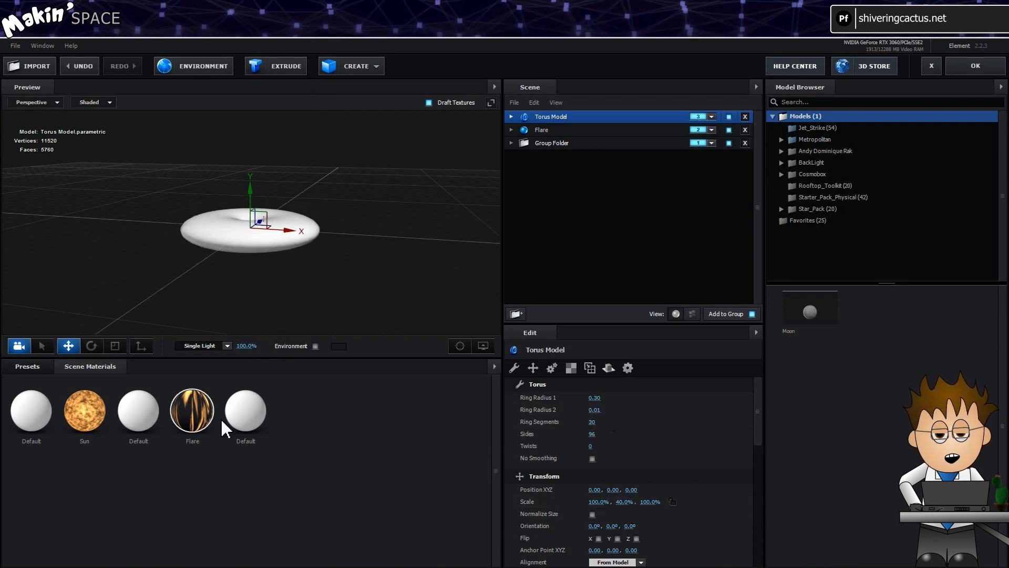
- Duplicate the Flare material and rename the copy Mag Lines
click(188, 421)
right_click(188, 420)
click(220, 441)
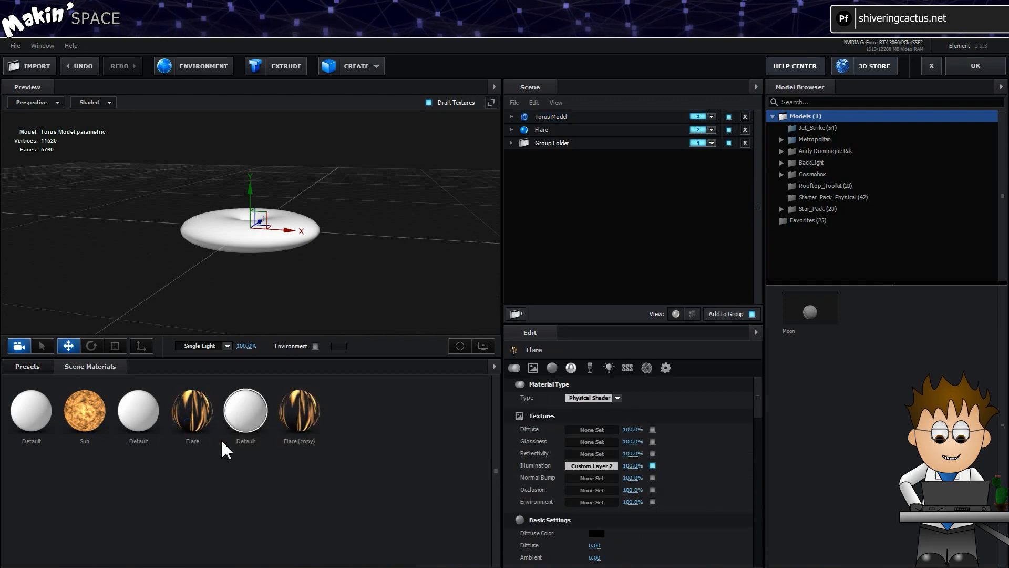
right_click(297, 423)
click(329, 452)
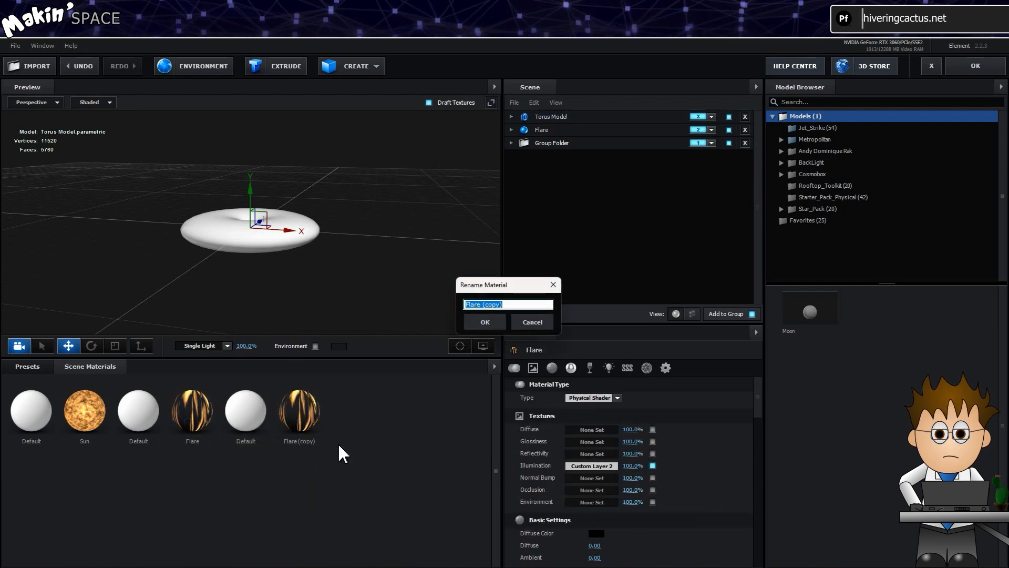
text(Mag Lines)
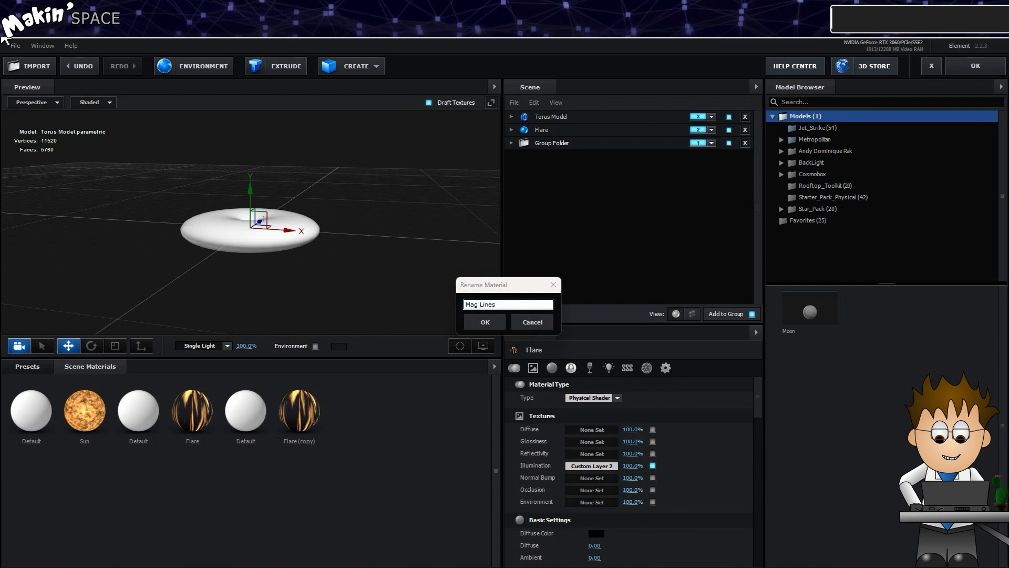
key(Return)
- Apply Mag Lines to the torus, set its Illumination texture to Custom Layer 3, and accept the scene
drag(273, 417, 559, 117)
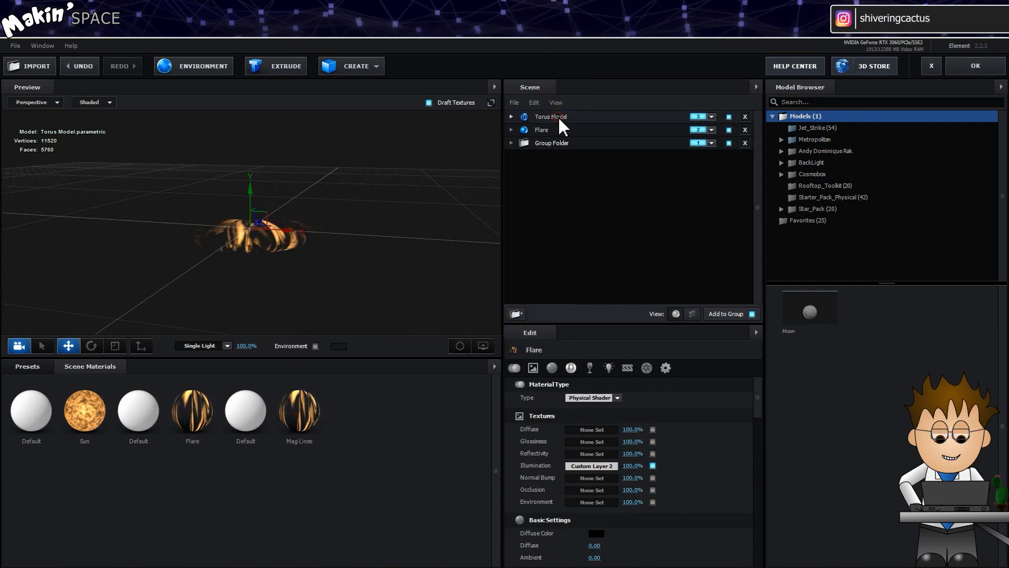
click(593, 465)
click(588, 377)
click(638, 395)
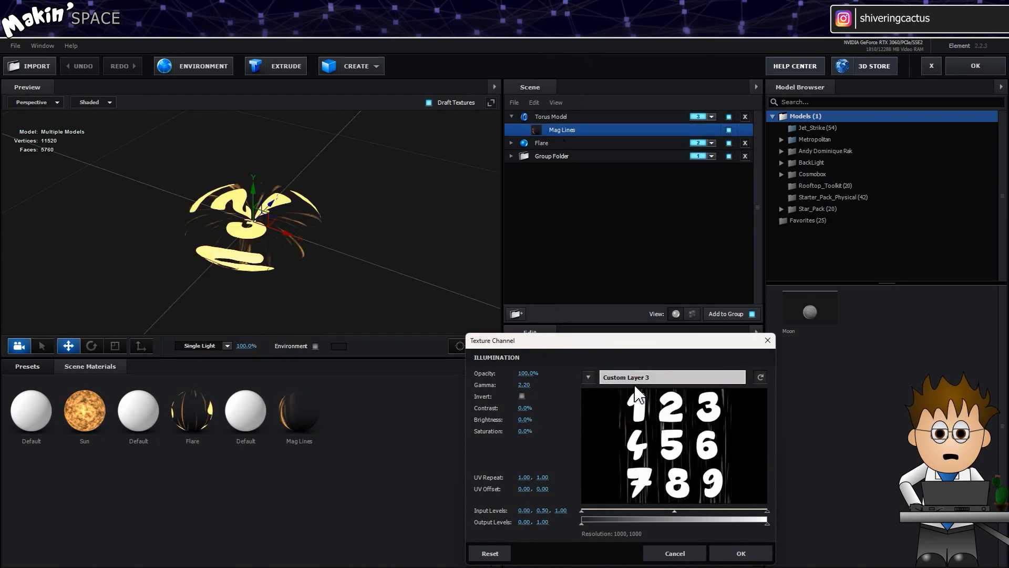
click(739, 553)
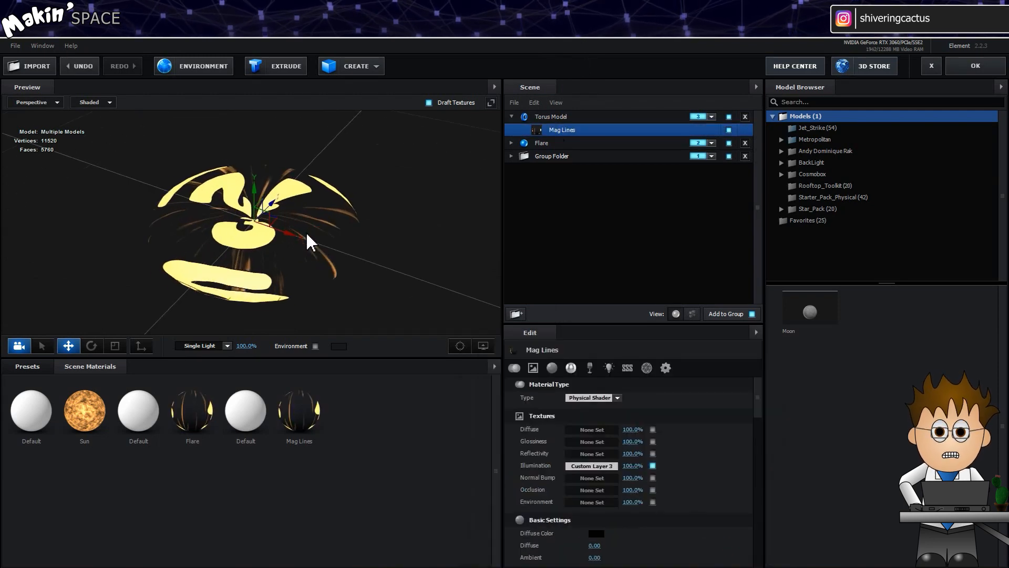
drag(307, 233, 335, 236)
drag(210, 195, 390, 286)
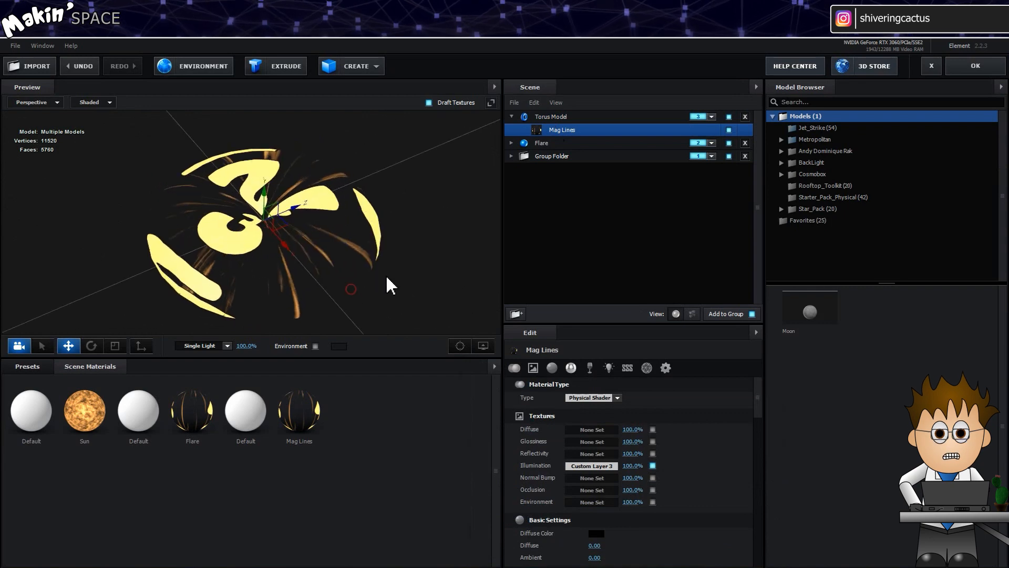
click(960, 67)
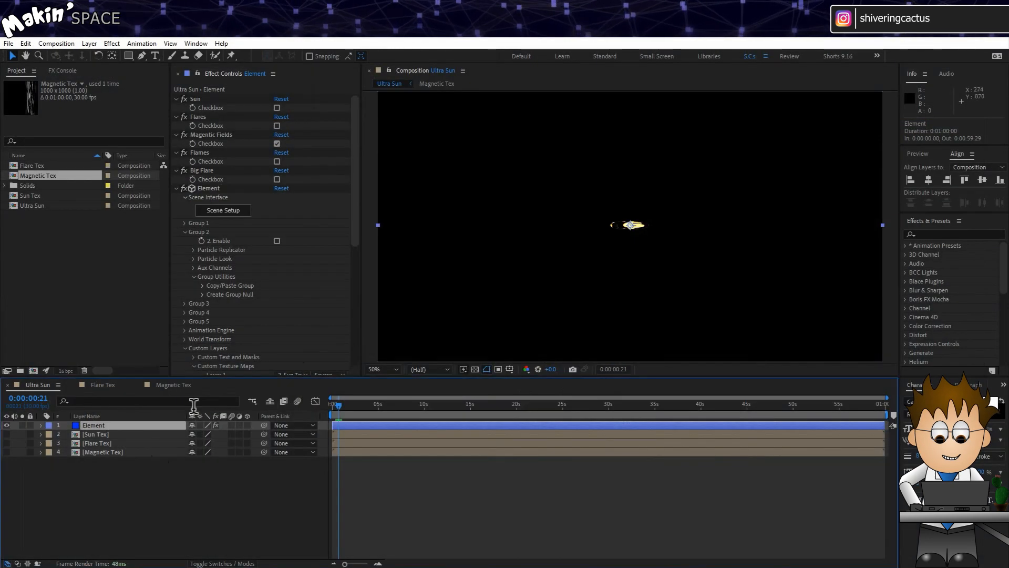
- Draw a rectangular mask about 2416 by 688 px over the upper part of the Fractal Noise solid in Magnetic Tex
click(176, 384)
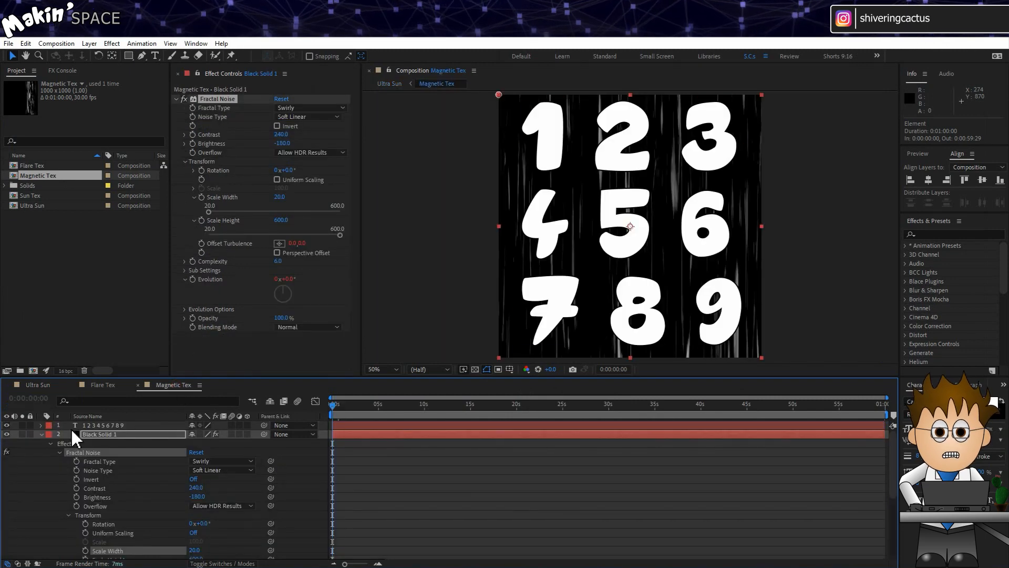
click(41, 434)
click(126, 55)
scroll(462, 141, down, 2)
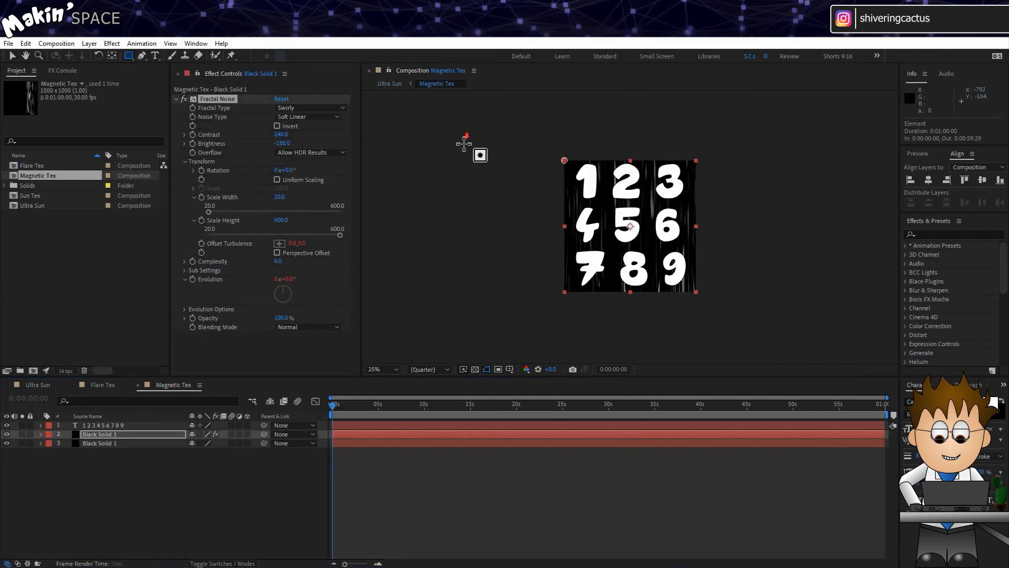
drag(470, 121, 789, 212)
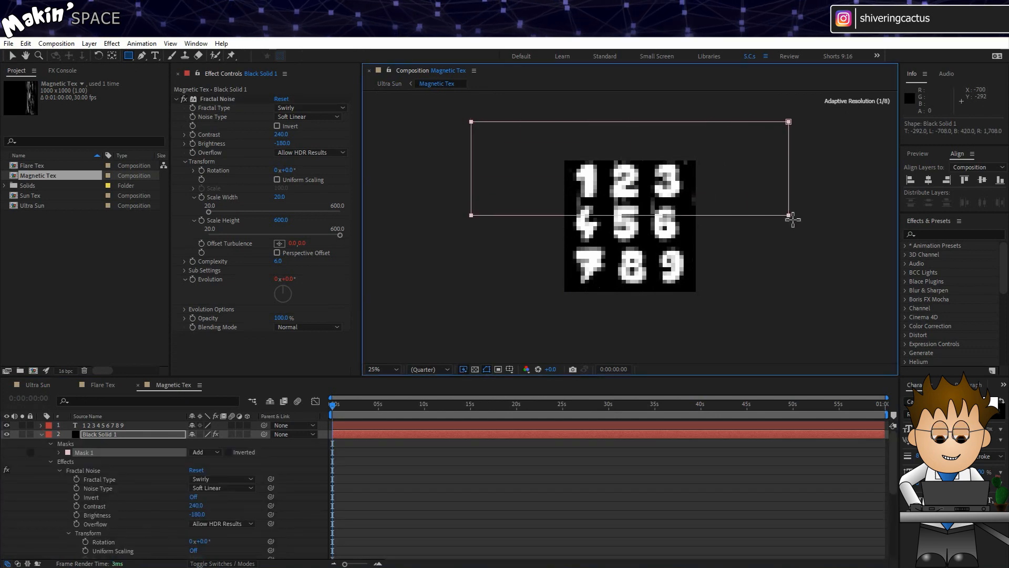
- Feather the Fractal Noise solid's mask by 71 pixels and hide the numbers text layer
click(60, 453)
drag(204, 470, 231, 470)
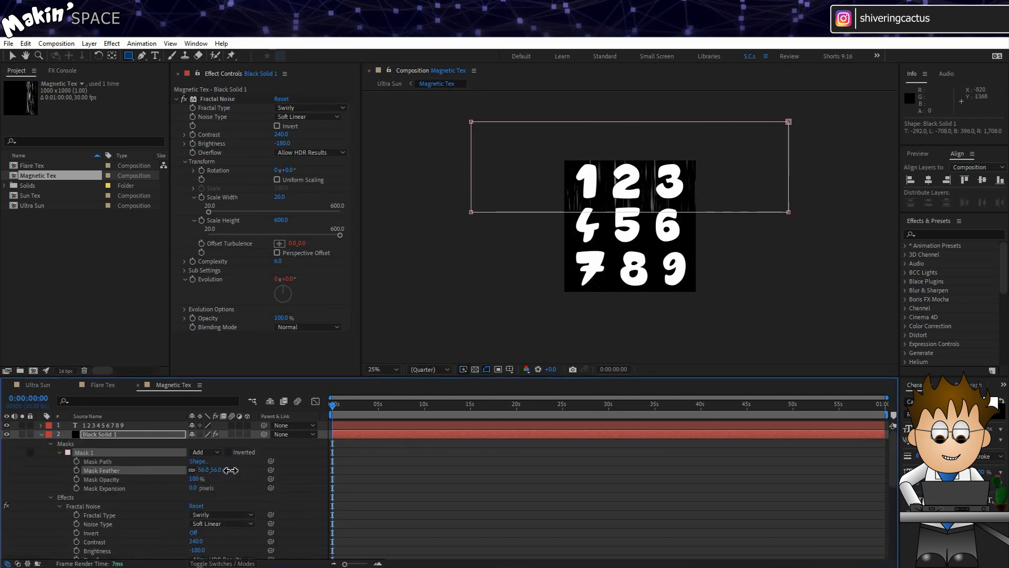
click(7, 425)
key(period)
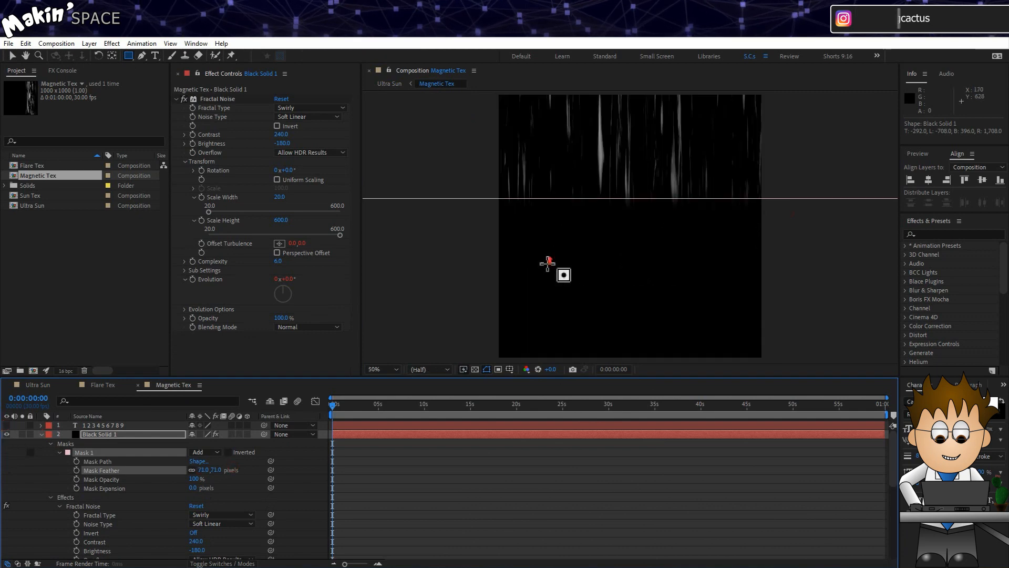
- Copy the Group 2 settings of the Element effect in Ultra Sun and paste them into Group 3
click(46, 385)
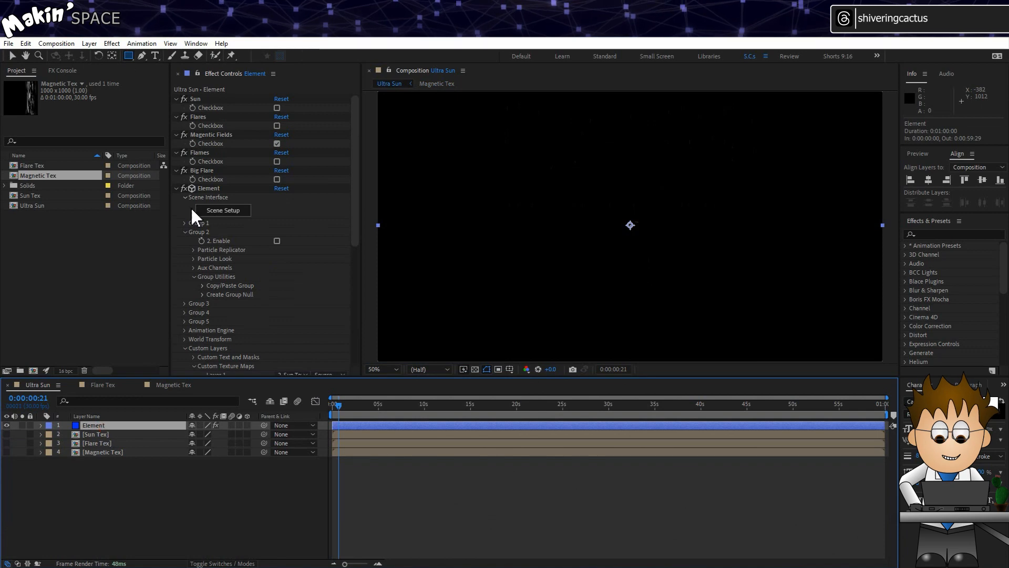
scroll(185, 237, down, 3)
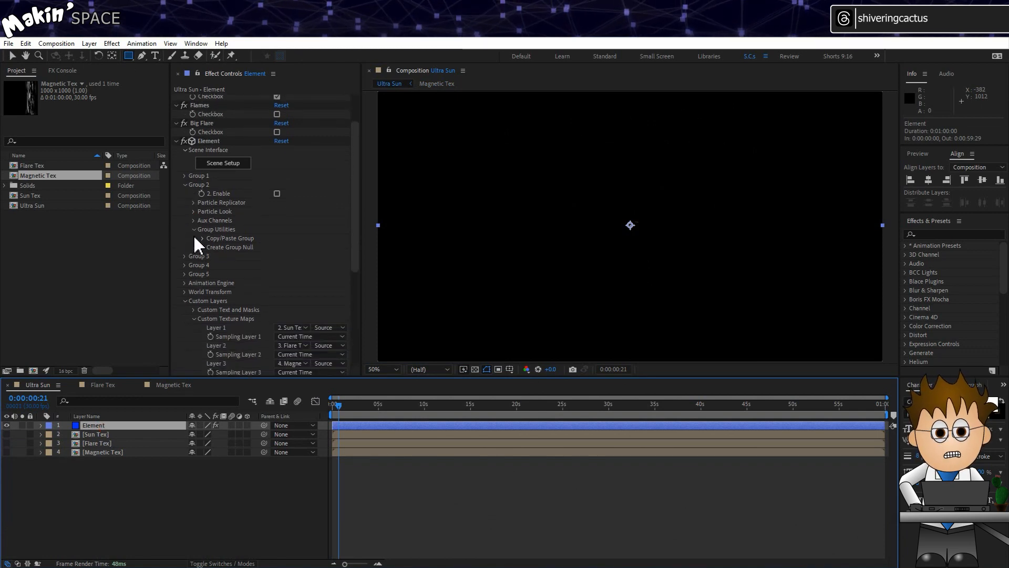
click(202, 238)
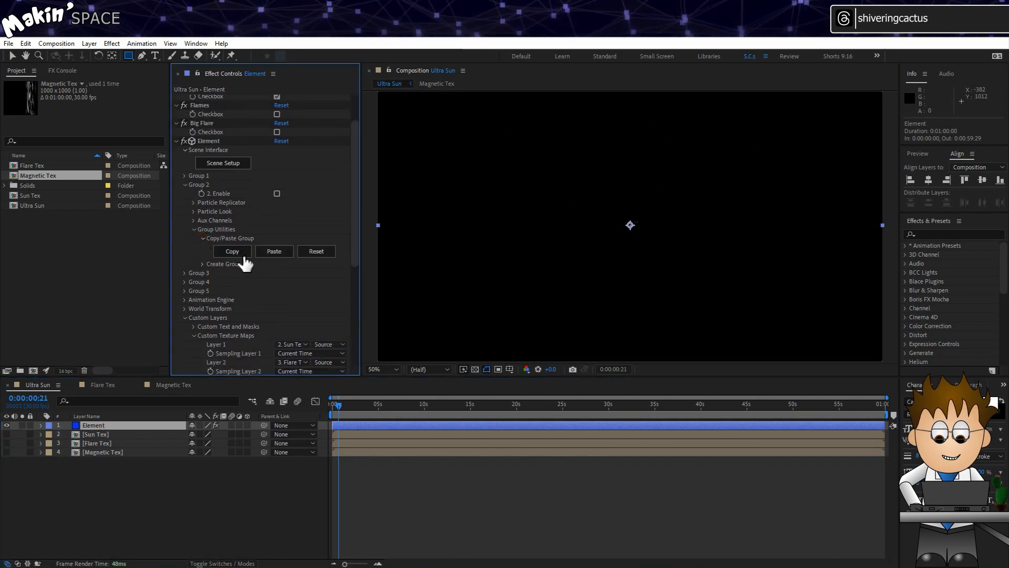
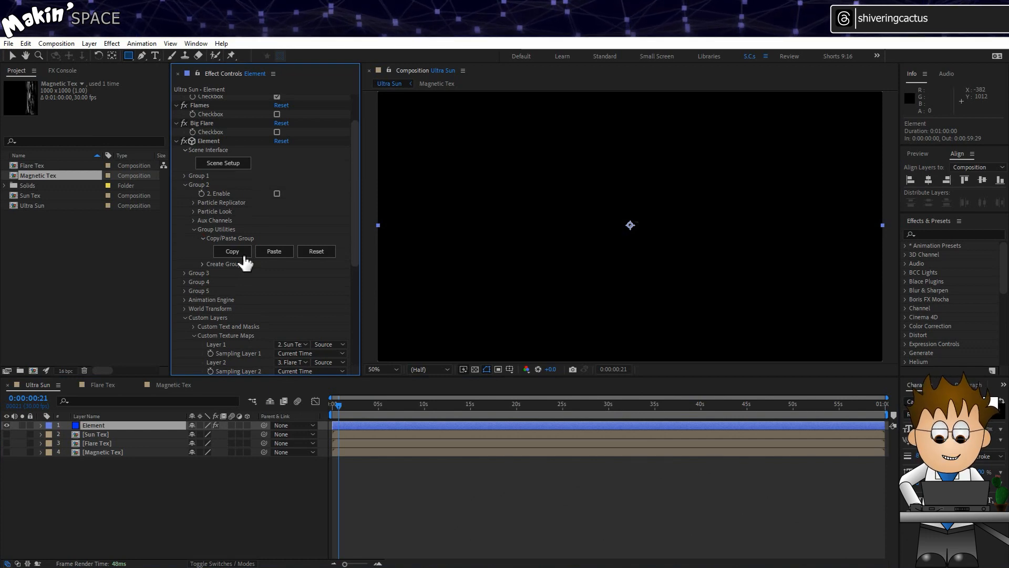
click(245, 255)
click(186, 185)
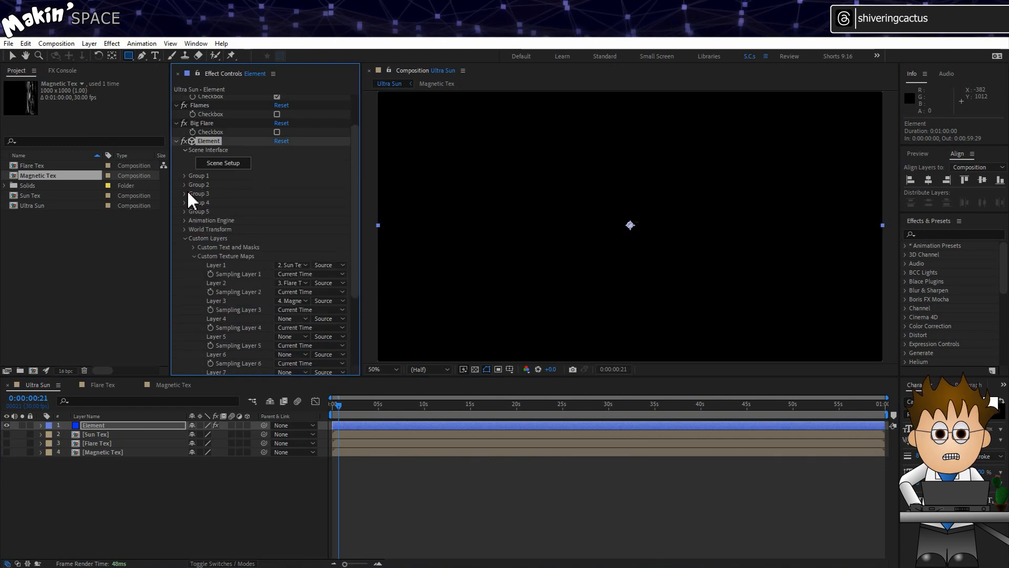
click(184, 193)
click(202, 247)
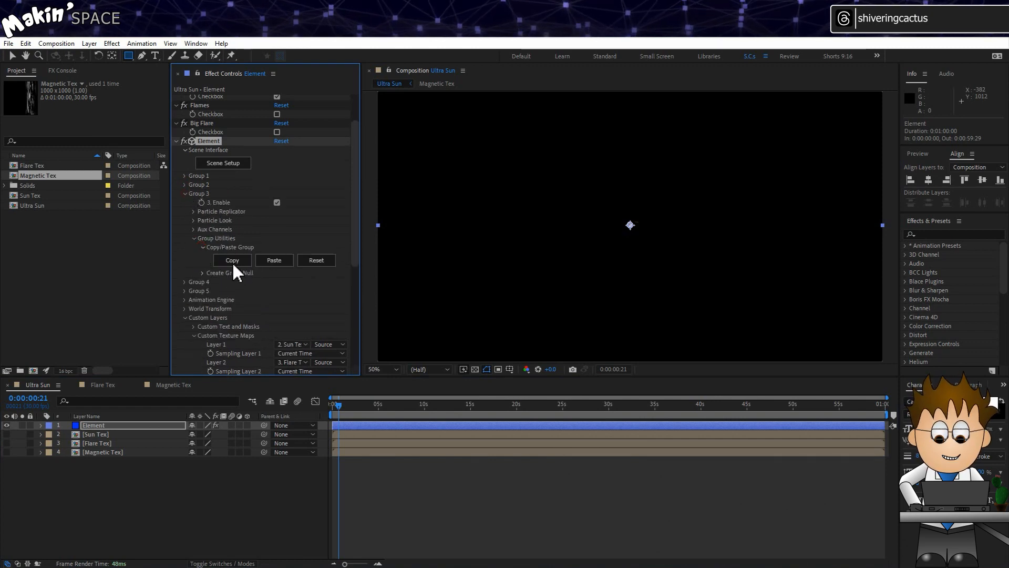
click(265, 261)
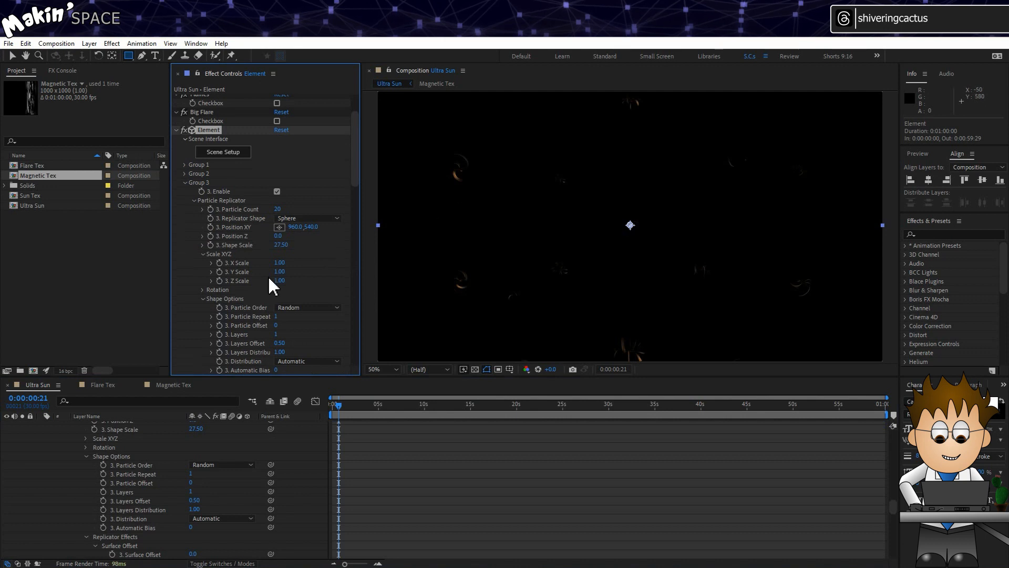
- Disable the Bend deformation in Group 3's Particle Look settings of the Element effect
scroll(267, 275, down, 3)
scroll(237, 277, up, 3)
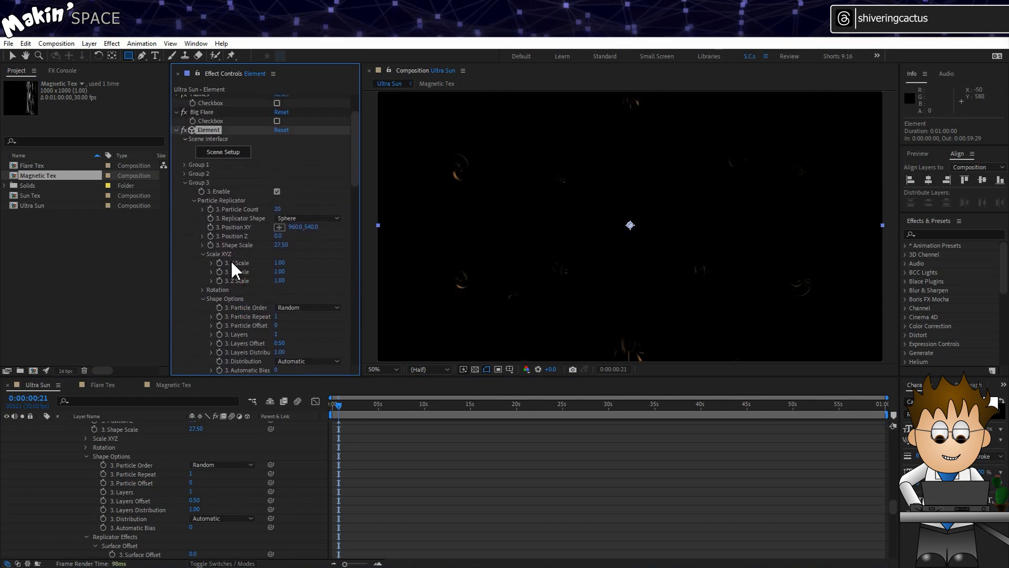
click(192, 201)
scroll(233, 278, down, 2)
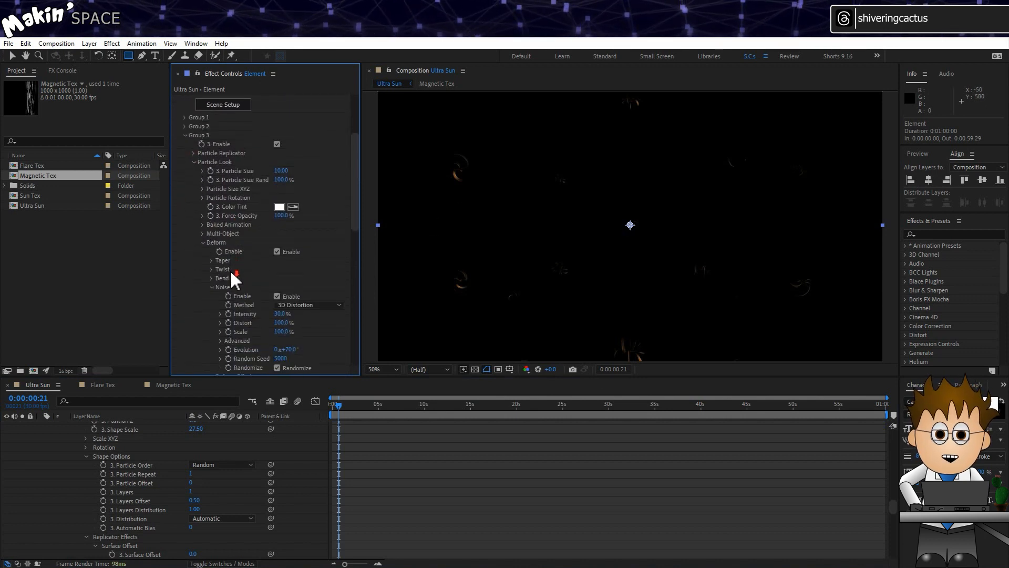
click(211, 277)
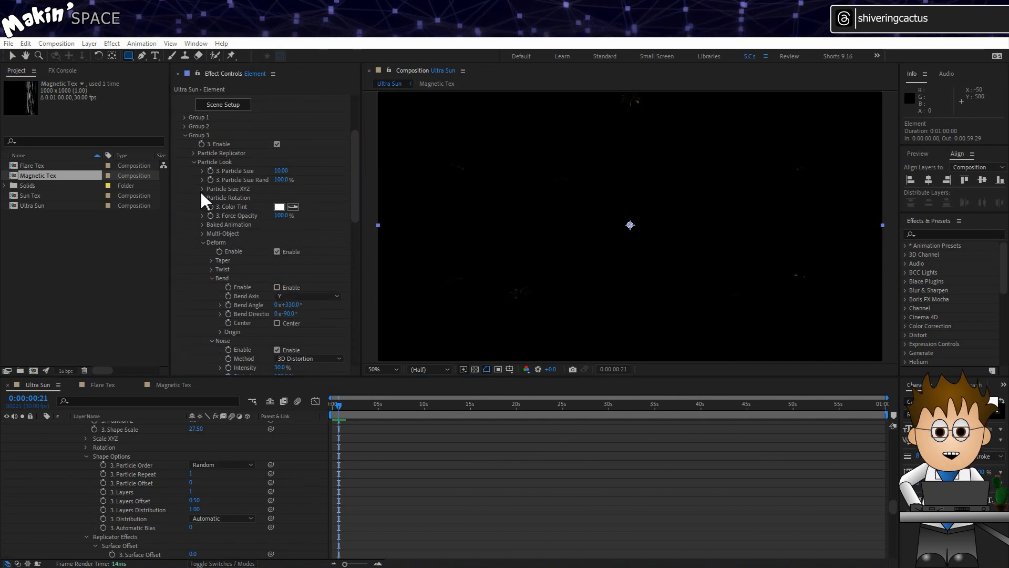
- Set Group 3's Particle Size to 20 and its X Rotation Particle to 90°
click(283, 171)
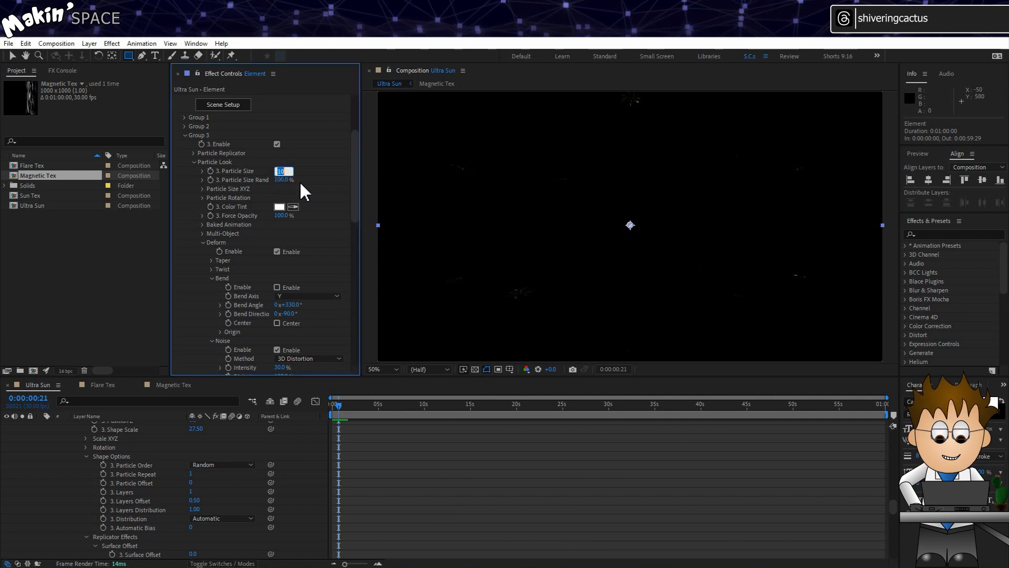
key(Return)
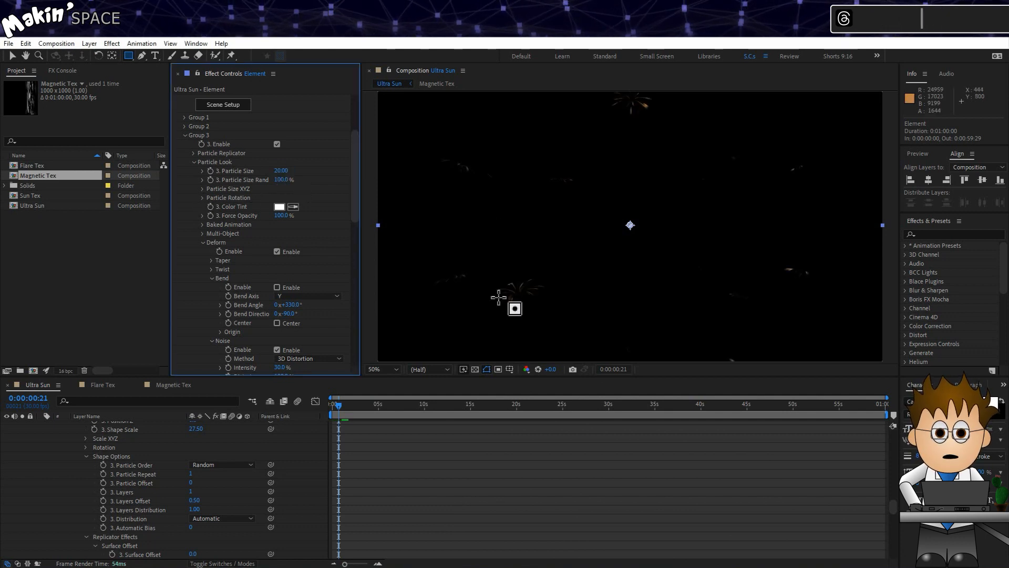
click(203, 198)
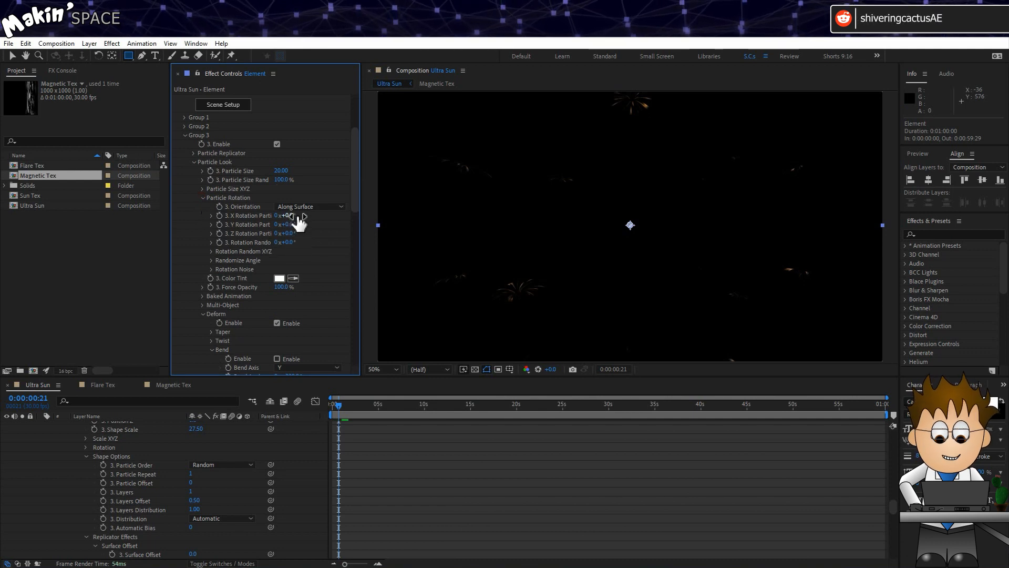
key(Return)
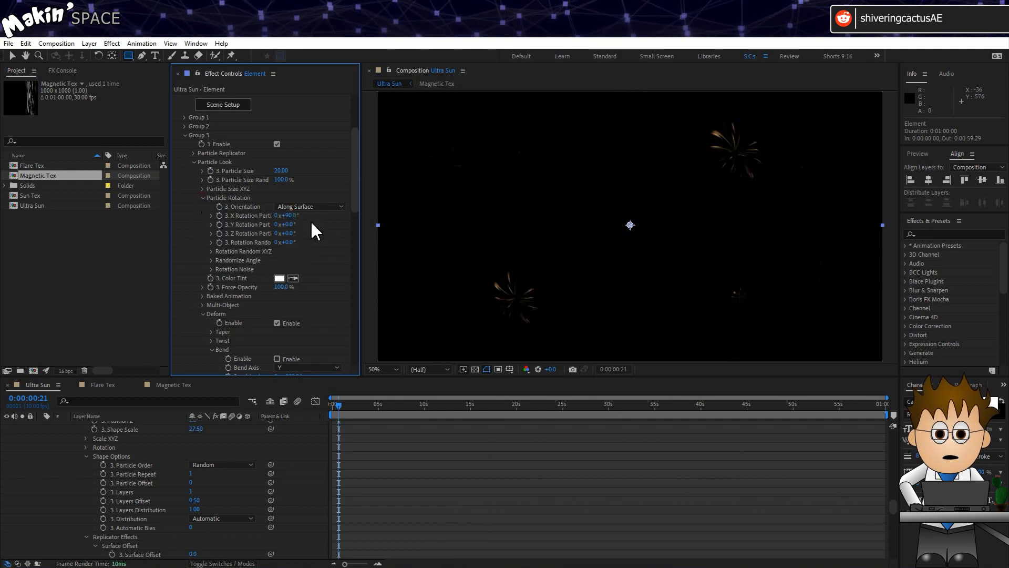
- Enable the Sun checkbox and raise Group 3's replicator Shape Scale to 32.80
scroll(245, 207, up, 4)
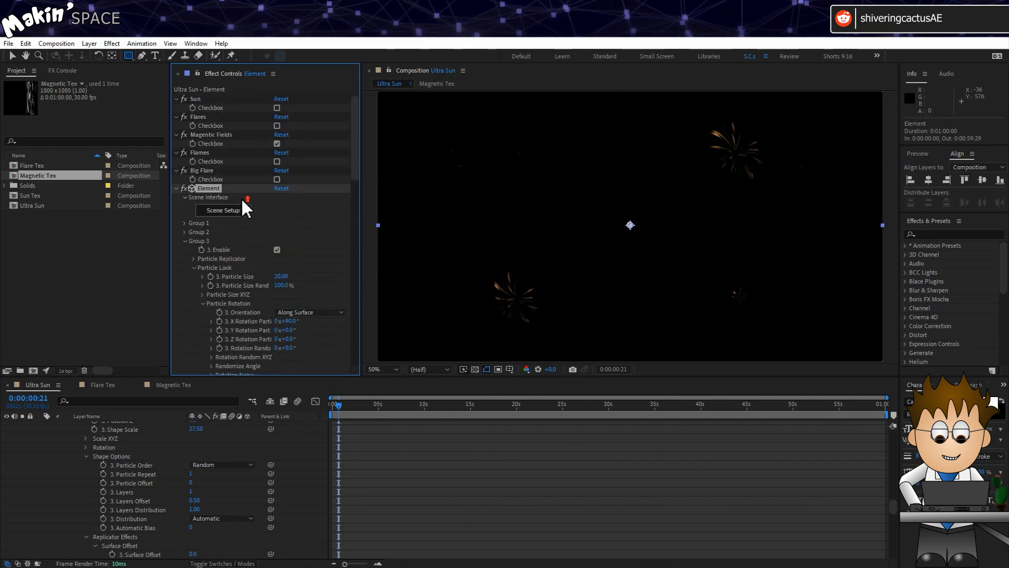
click(277, 107)
scroll(200, 268, down, 5)
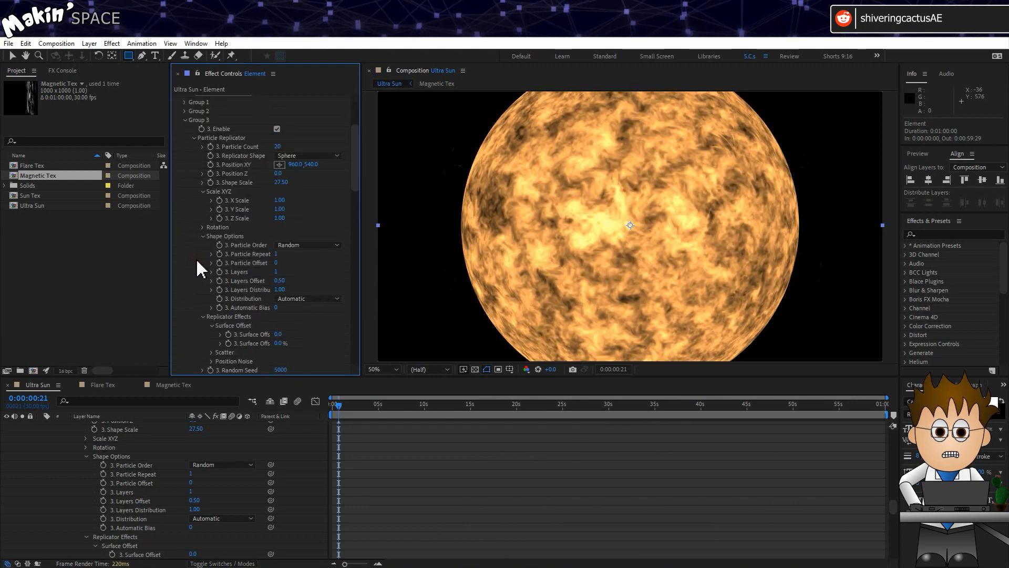
drag(282, 187, 302, 184)
- Enable the Flares checkbox, toggling it off and on to compare the flares with the magnetic fields
scroll(266, 210, up, 5)
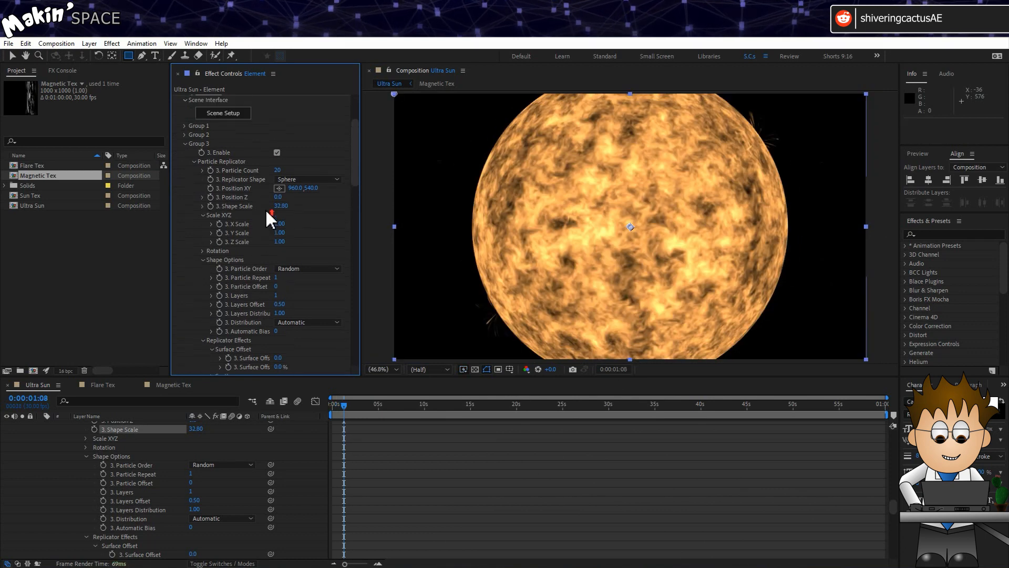
click(277, 126)
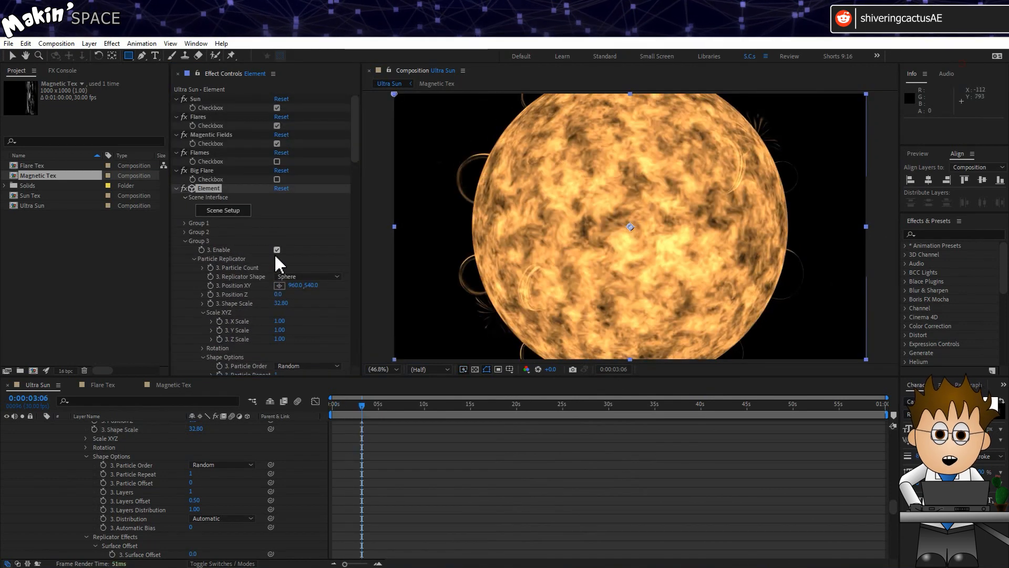
click(277, 126)
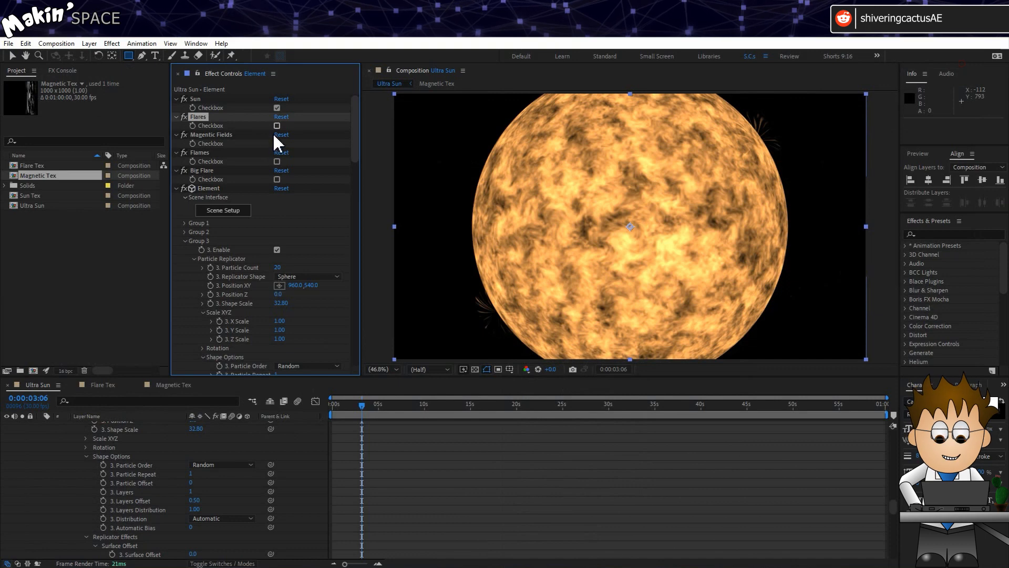
click(277, 126)
- Rotate Group 3's replicator to X 178°, Y -127° and Z 163°, and set its Shape Scale to 26
scroll(262, 263, down, 3)
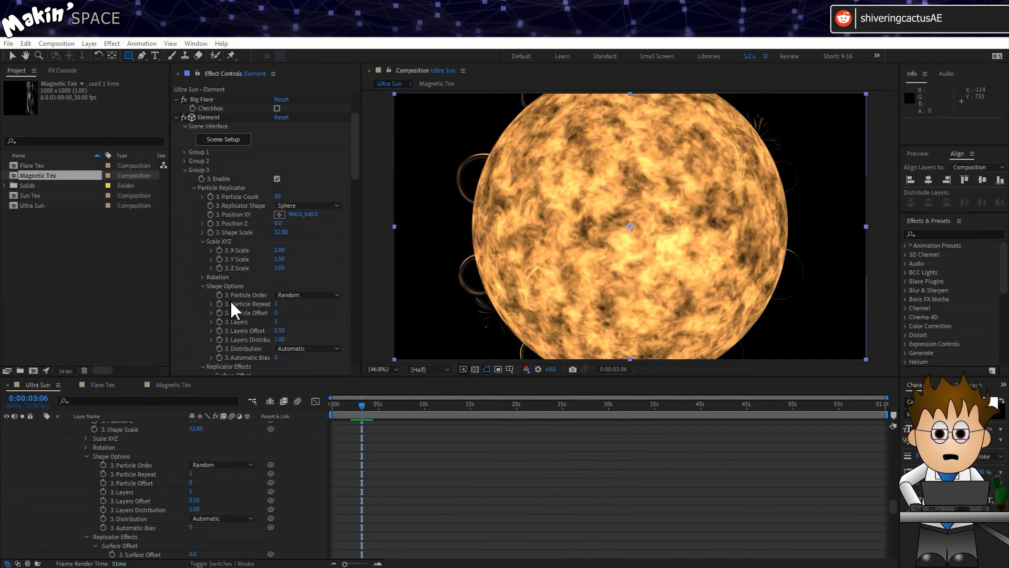
click(203, 277)
click(292, 288)
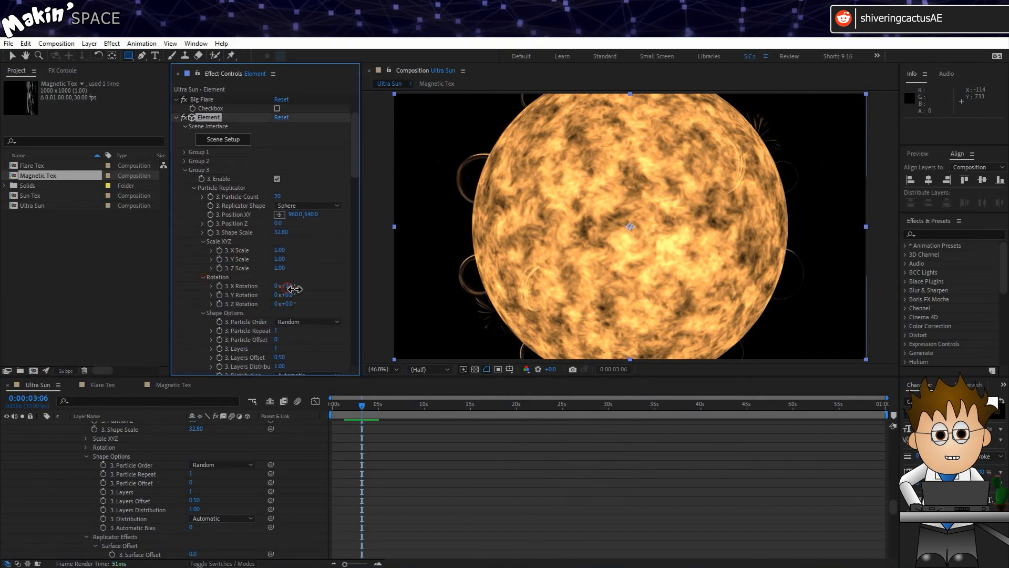
drag(291, 295, 228, 291)
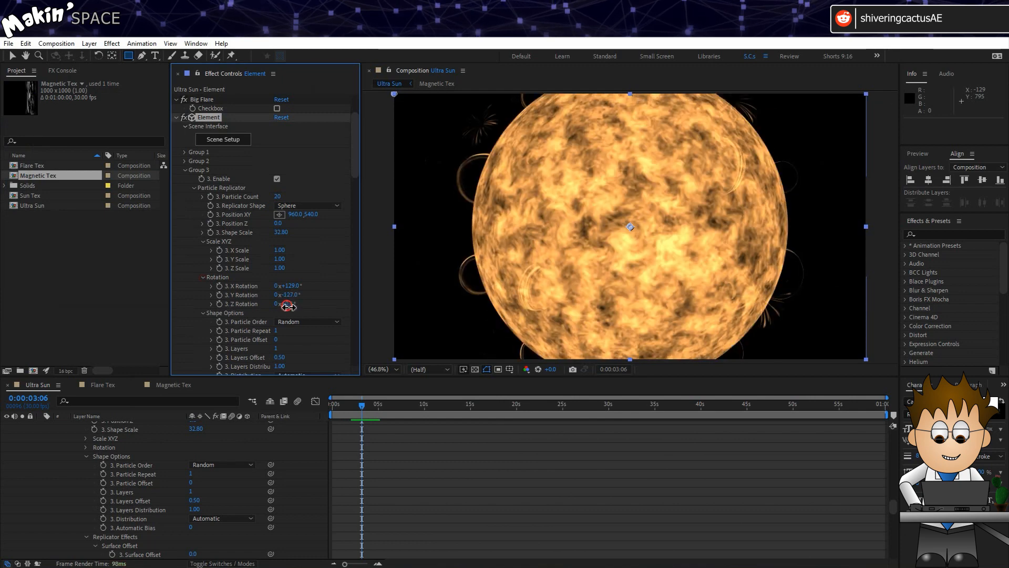
drag(286, 303, 385, 308)
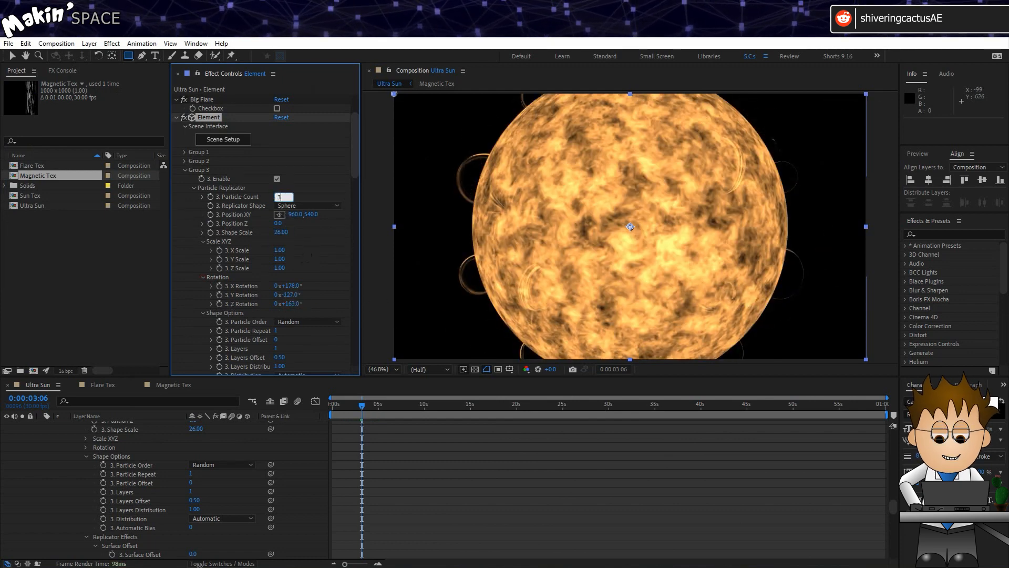
- Set Group 3's Particle Count to 30 and its Particle Size to 15
key(Return)
scroll(256, 263, down, 5)
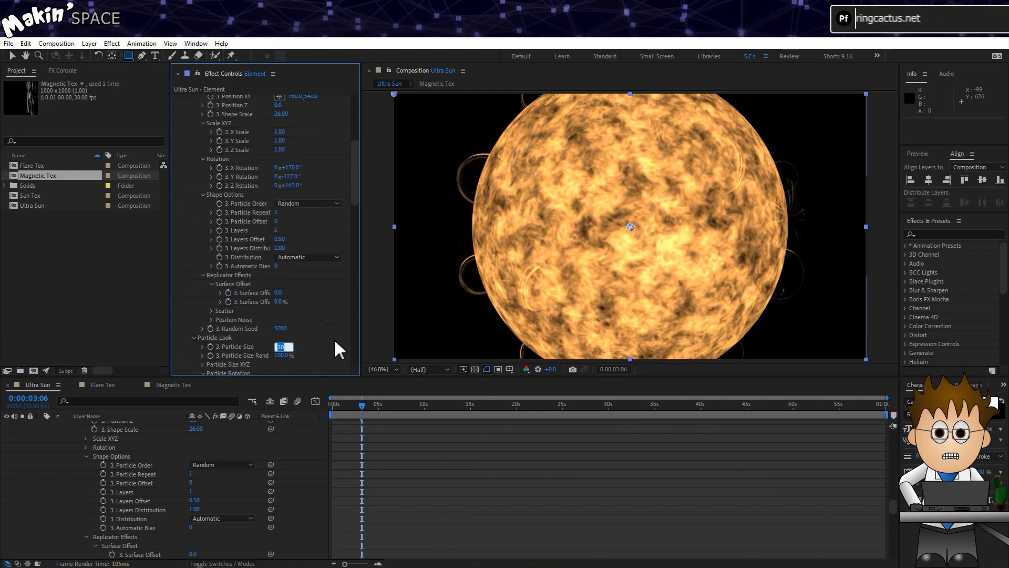
text(15)
key(Return)
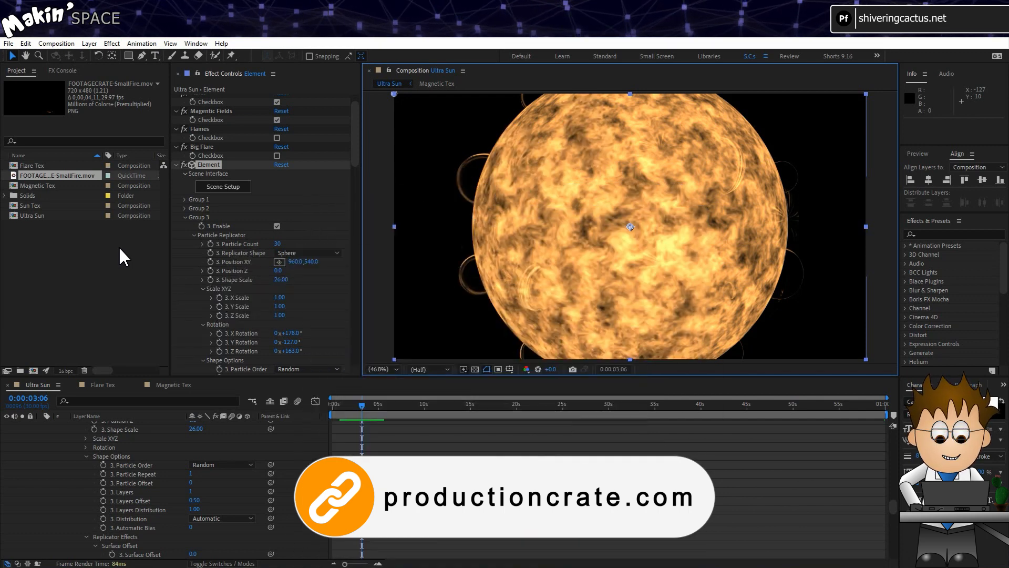
- Interpret FOOTAGECRATE-SmallFire.mov with its alpha ignored, square pixels and the frame rate conformed to 30 fps
right_click(49, 176)
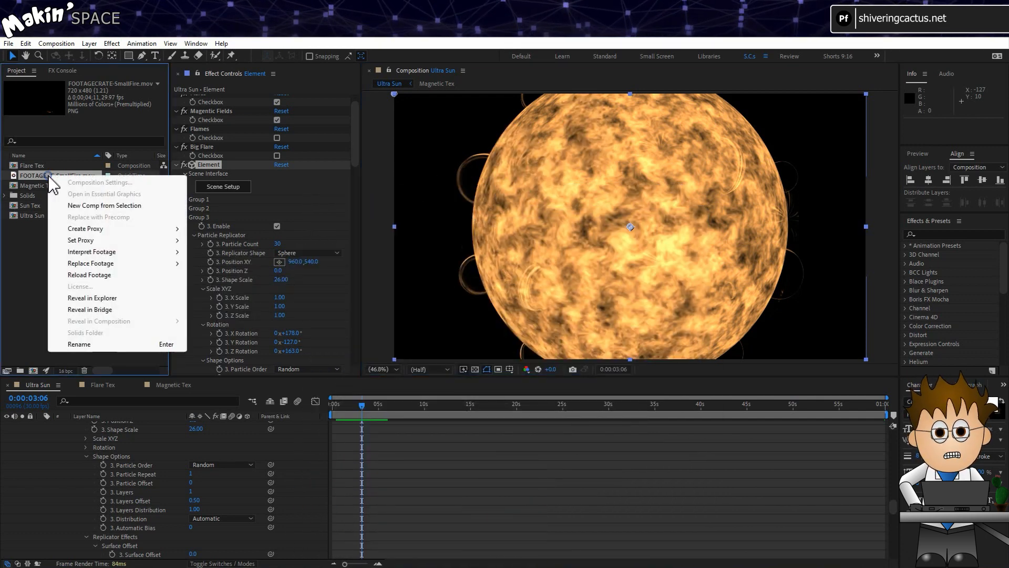
mouse_move(95, 252)
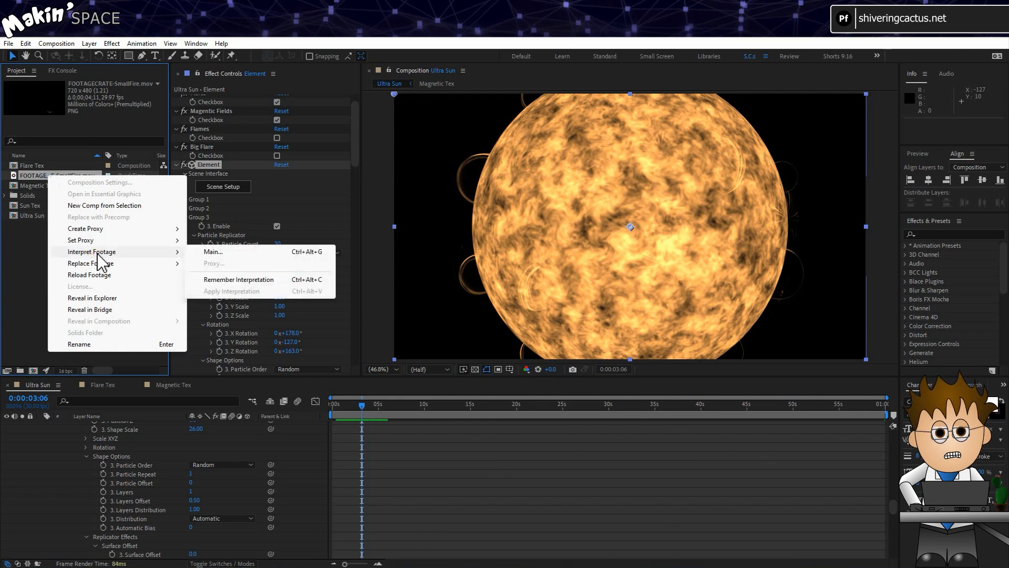
click(221, 252)
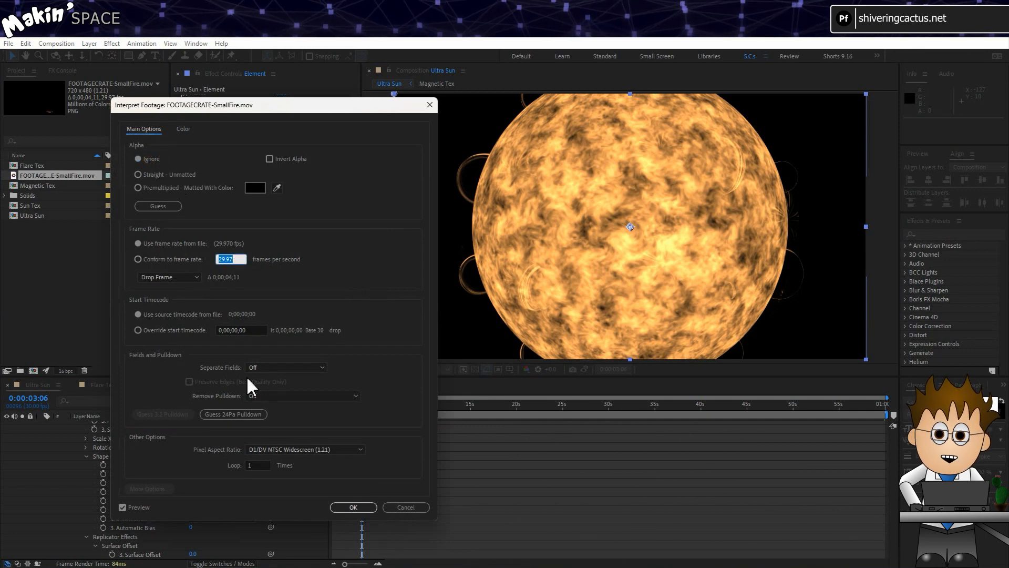
click(311, 449)
click(311, 457)
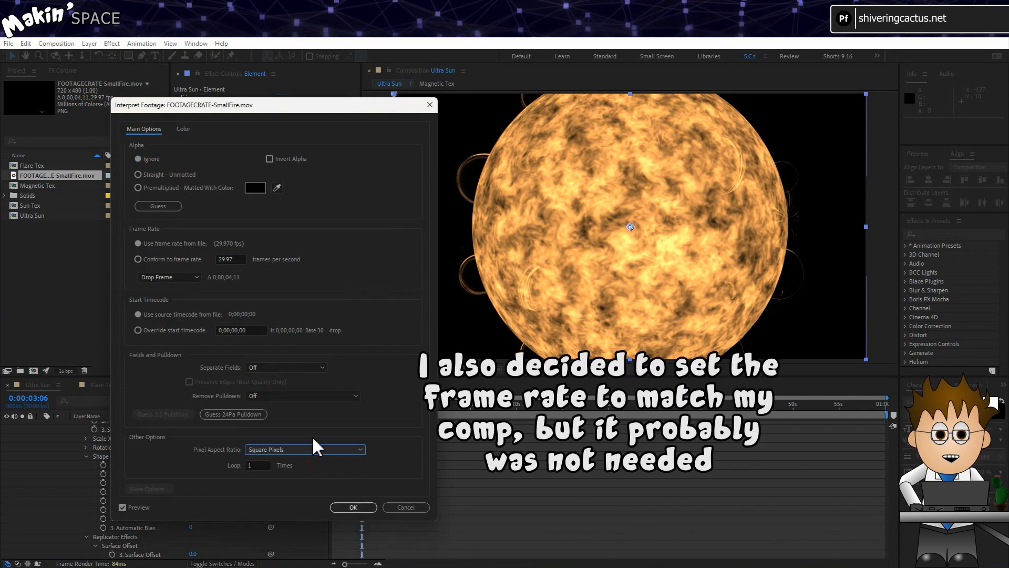
double_click(239, 259)
click(138, 258)
text(30)
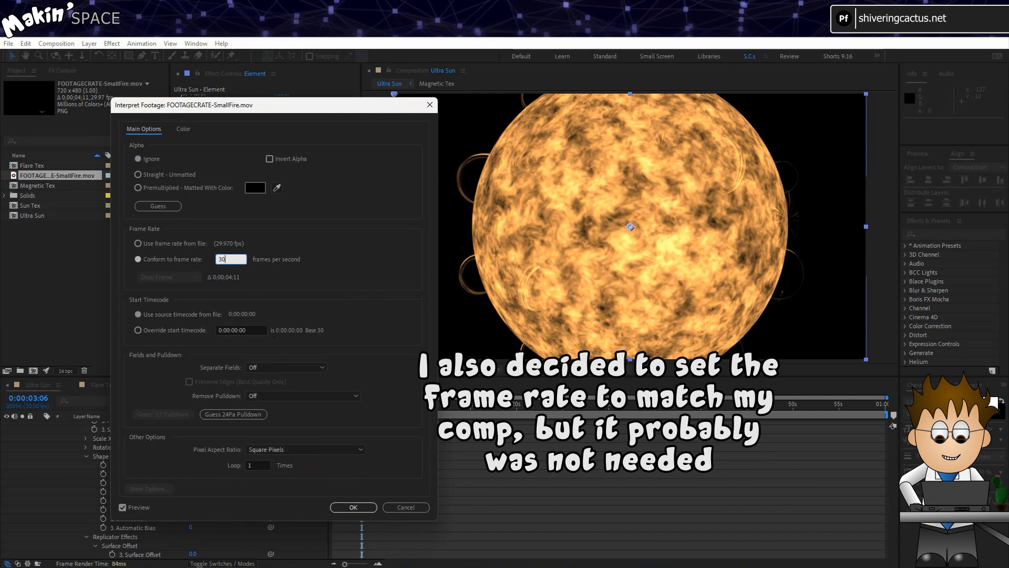
click(354, 507)
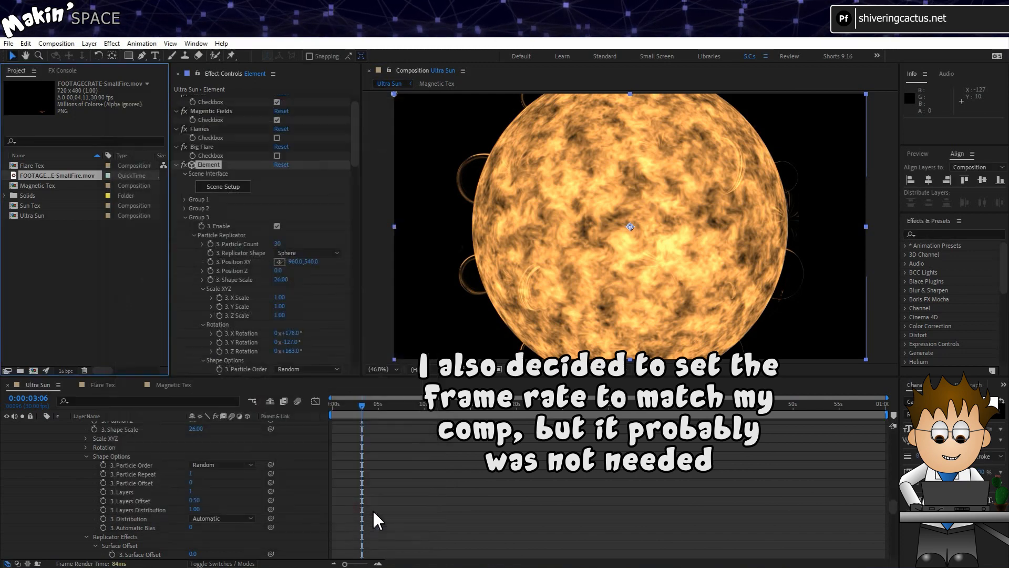
- Create a new 480 by 480 px composition named Flame
click(56, 43)
click(76, 57)
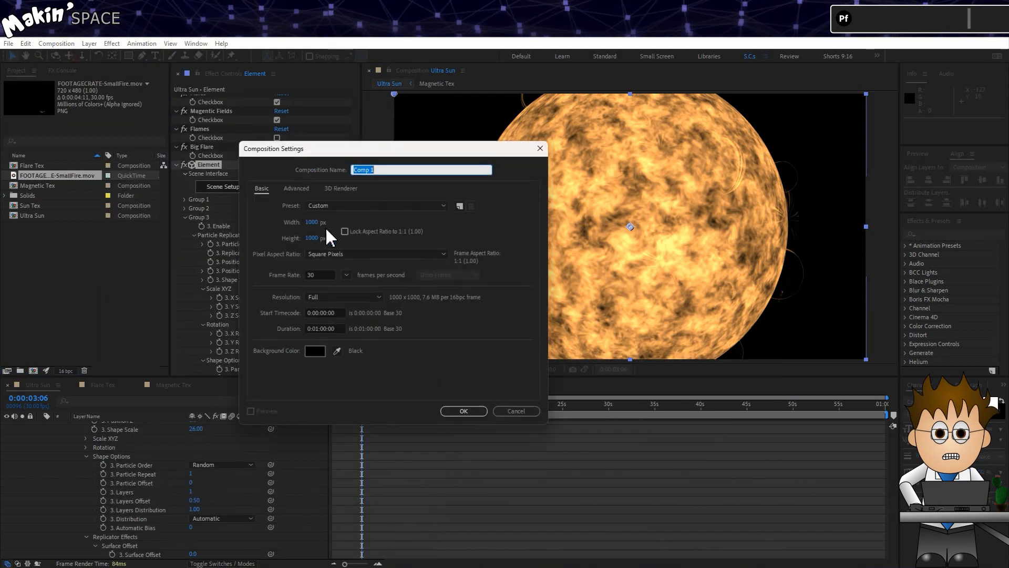
click(311, 223)
text(480)
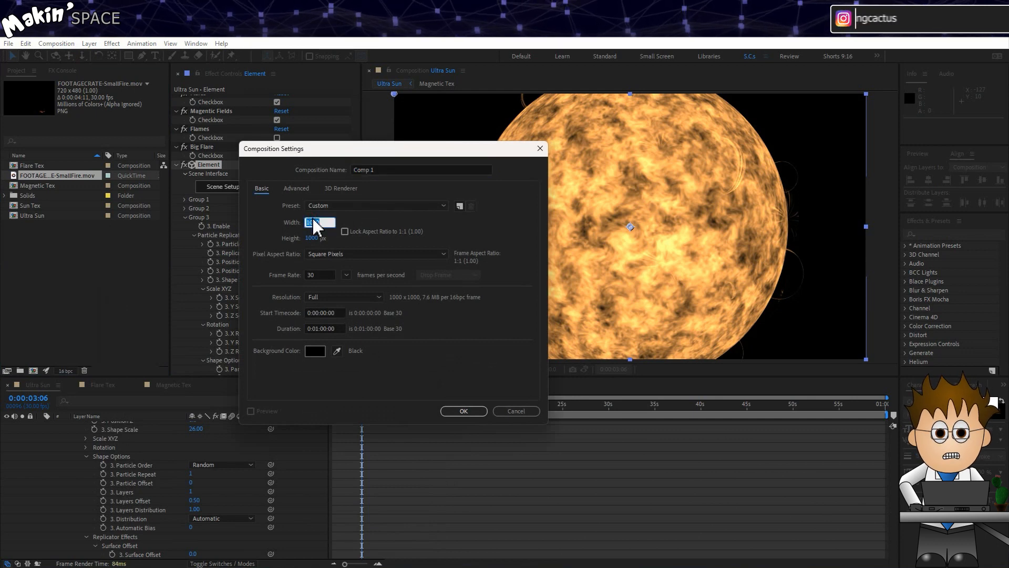
click(316, 238)
text(480)
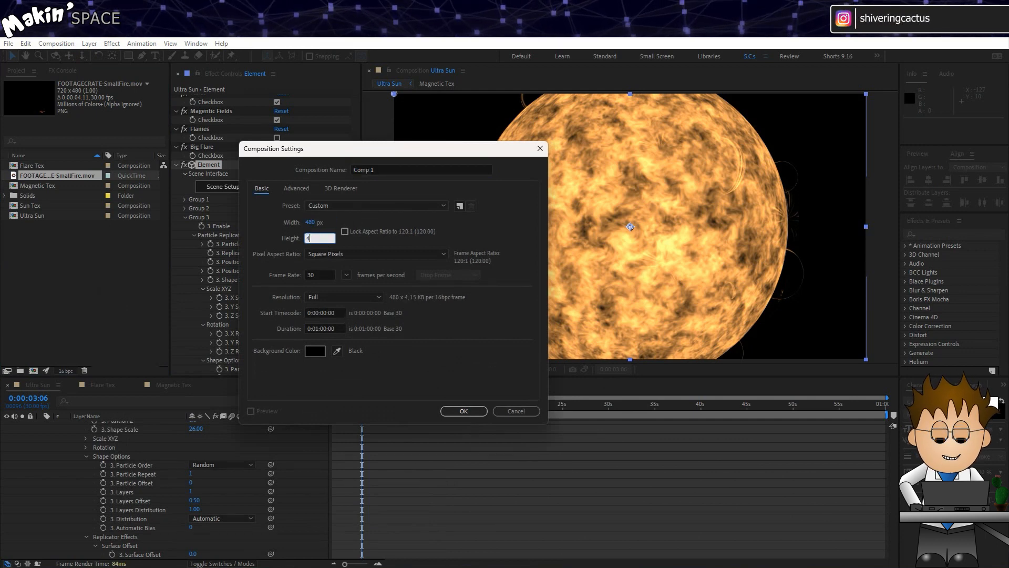
click(378, 169)
text(Flam)
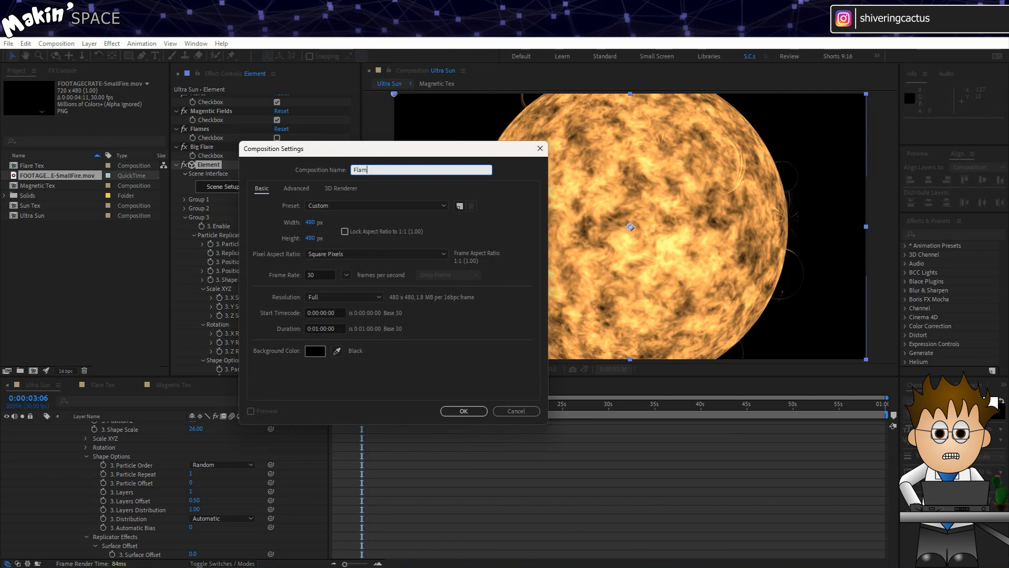
text(e)
click(479, 411)
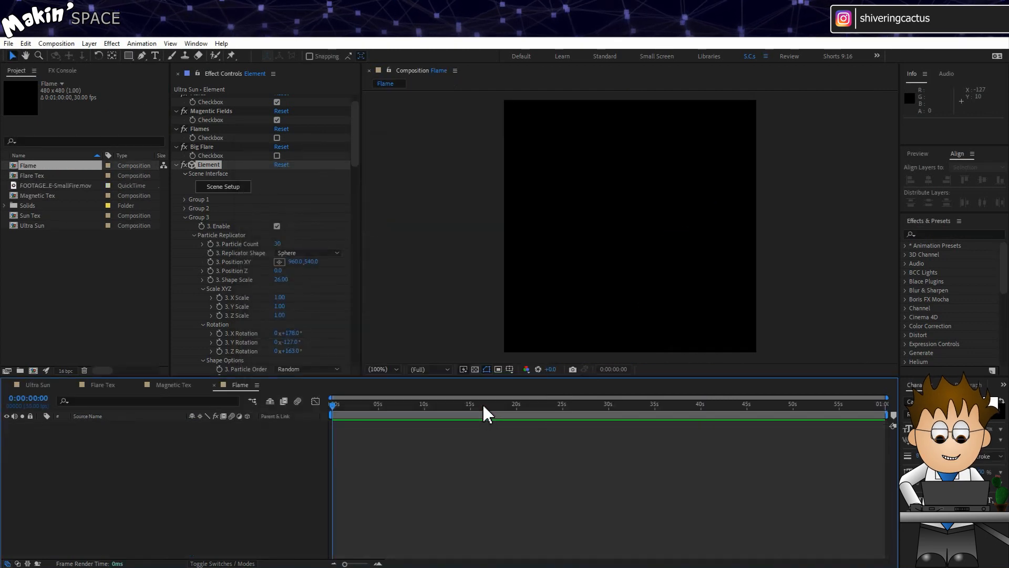
- Add FOOTAGECRATE-SmallFire.mov to the Flame composition and shift it about 23 px left to centre the fire
drag(55, 185, 99, 425)
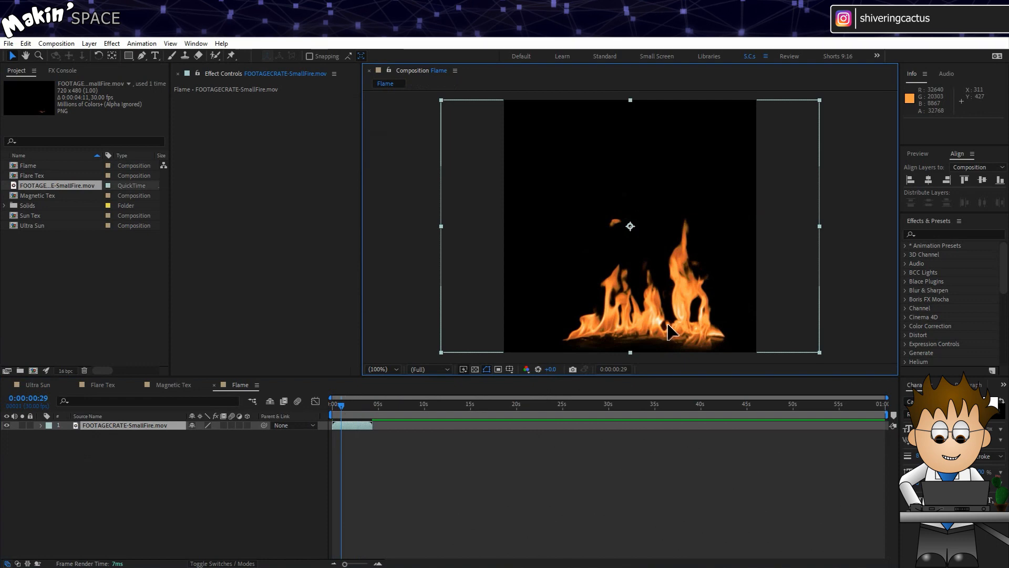
drag(667, 324, 656, 324)
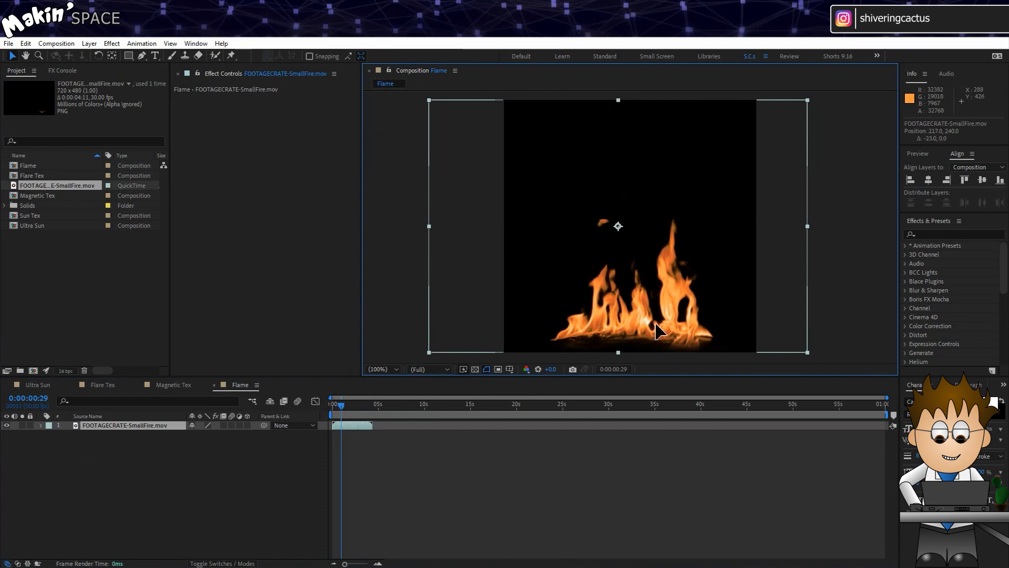
- Trim the beginning of the fire clip at 0:00:00:18 and move the clip to start at 0:00:00:00
click(331, 409)
click(378, 563)
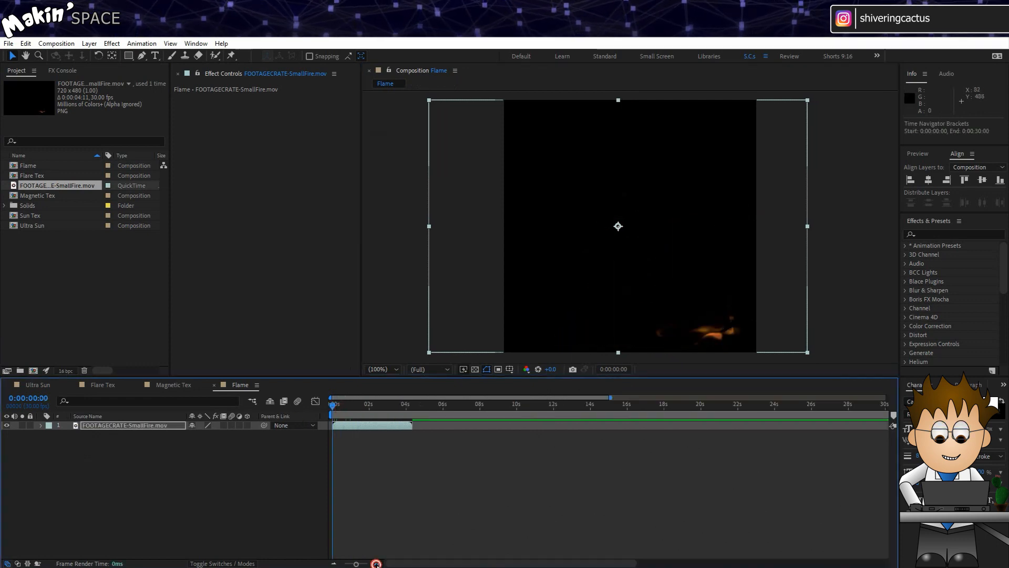
drag(332, 405, 372, 409)
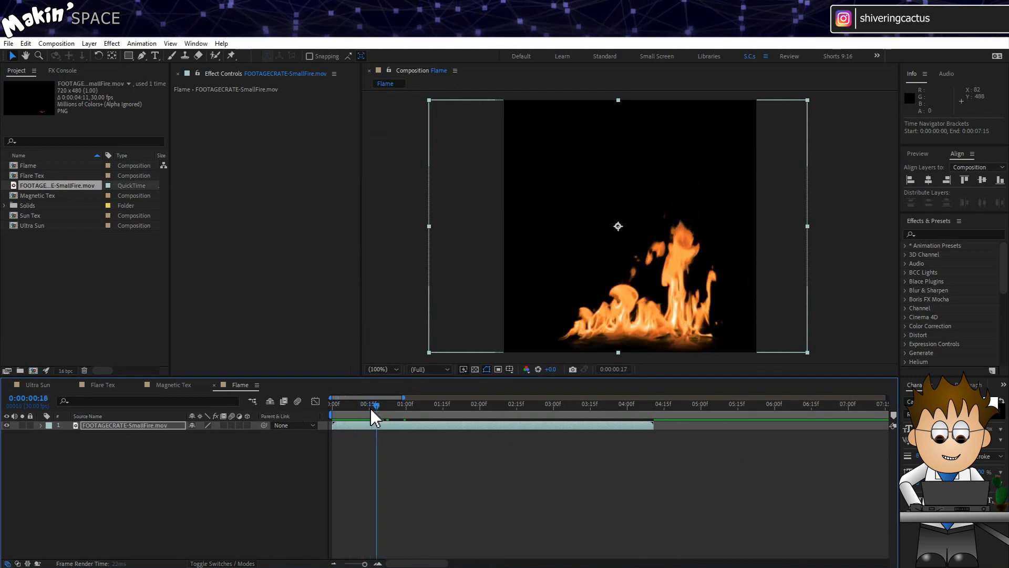
key(alt+bracketleft)
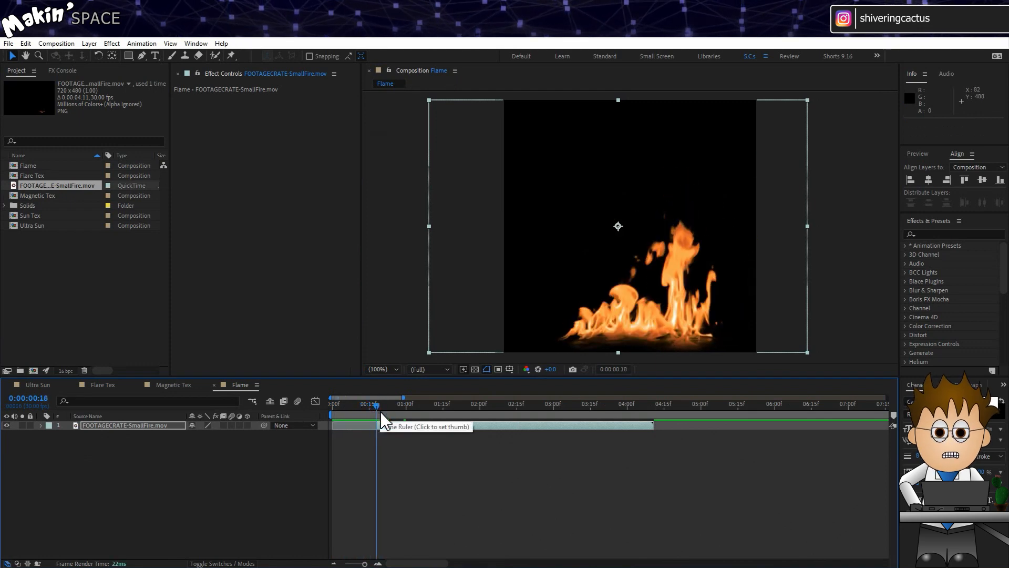
key(Home)
key(bracketleft)
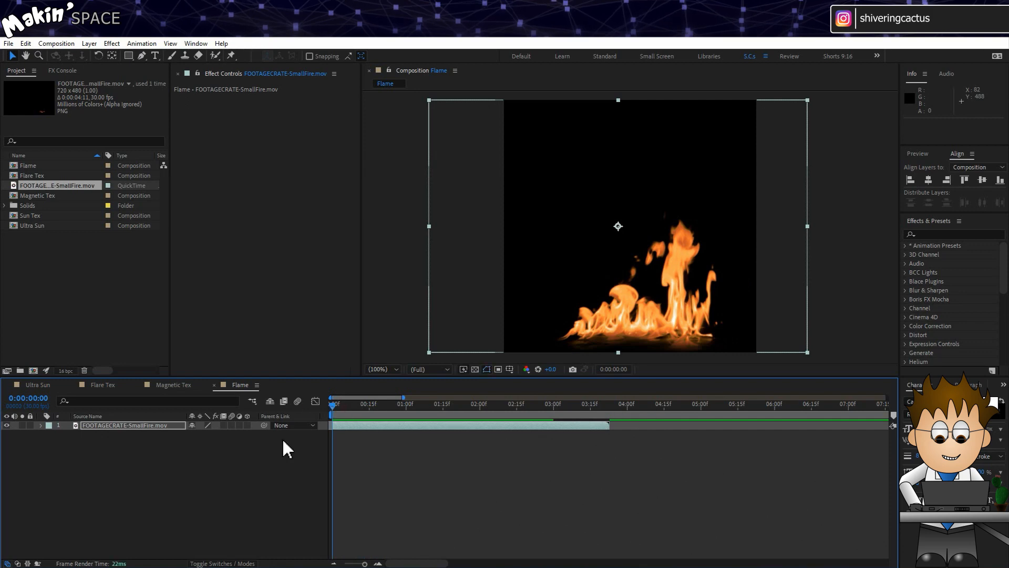
- Enable time remapping on the FOOTAGECRATE-SmallFire.mov layer and add a Time Remap keyframe at 0:00:00:00
click(129, 425)
click(89, 44)
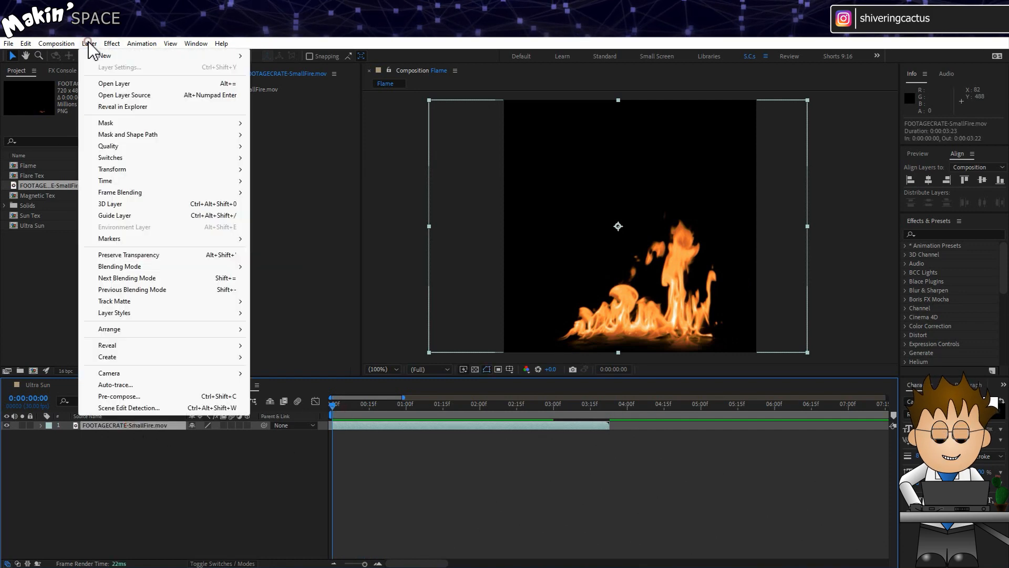
mouse_move(131, 171)
click(317, 181)
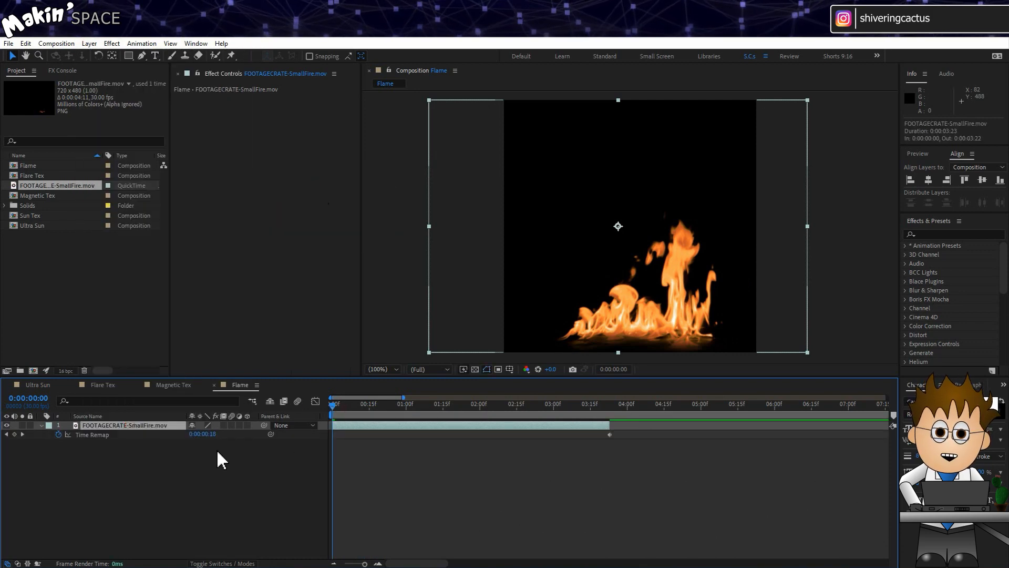
click(14, 434)
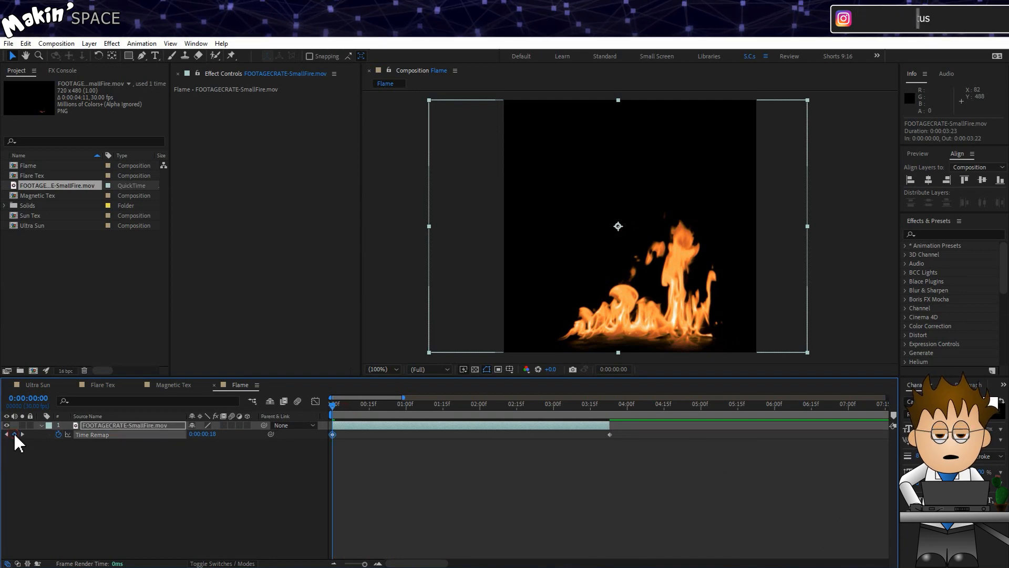
- Add the expression loopOut("cycle",1) to the fire layer's Time Remap property
alt+click(58, 434)
text(loop)
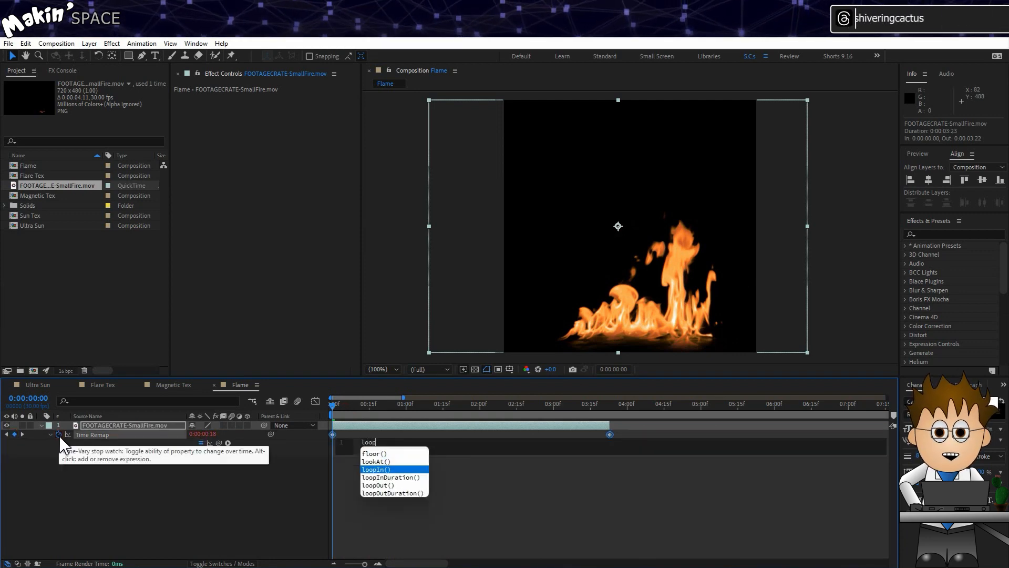
text(Out)
text(("xc)
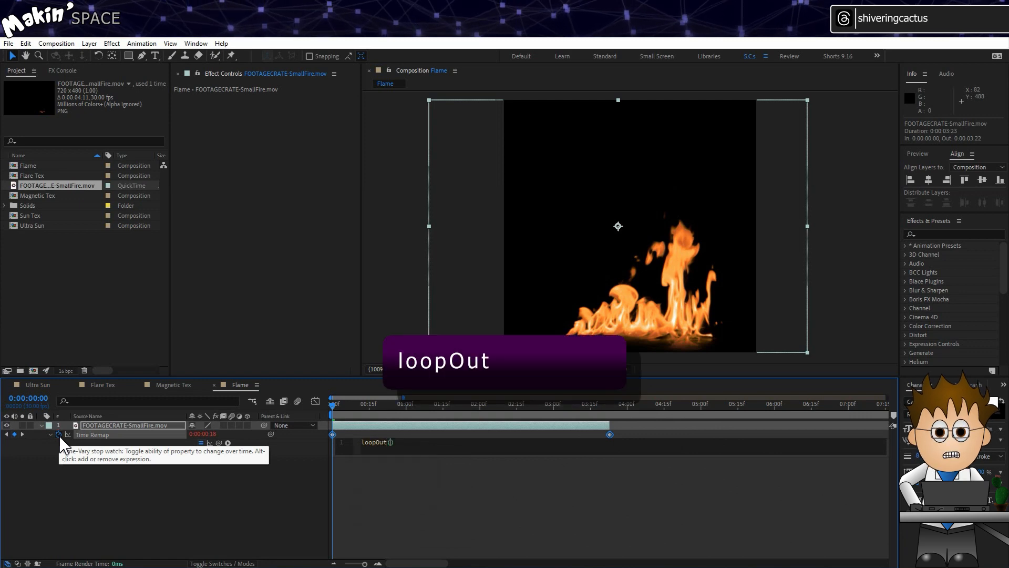
key(BackSpace)
key(BackSpace)
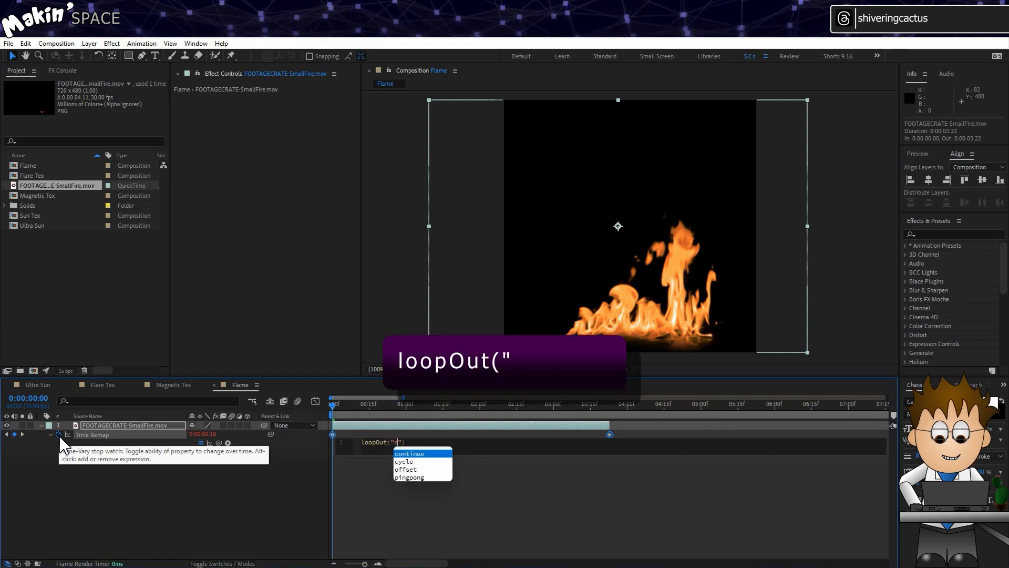
text(cycle")
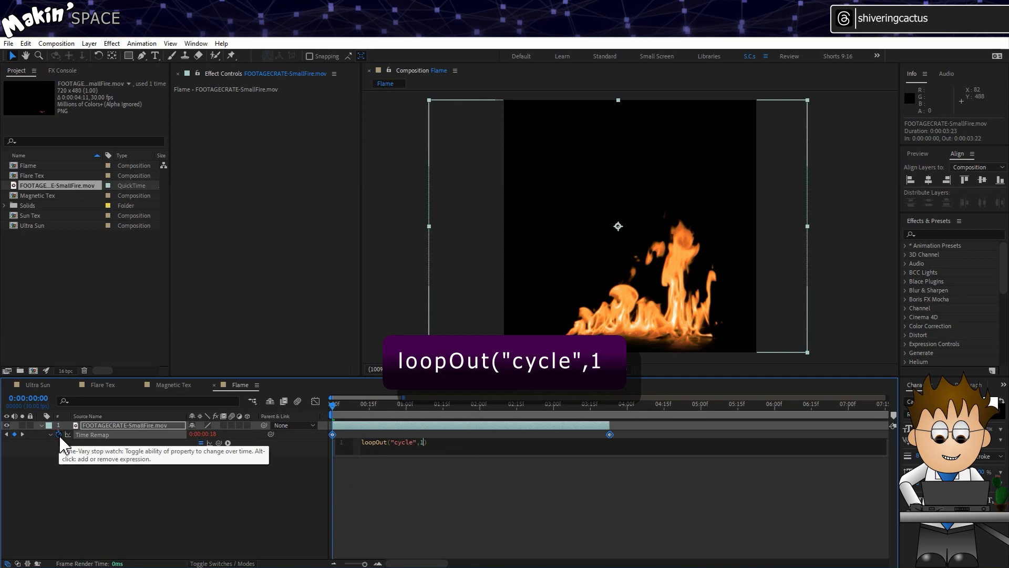
text(,1)
click(218, 492)
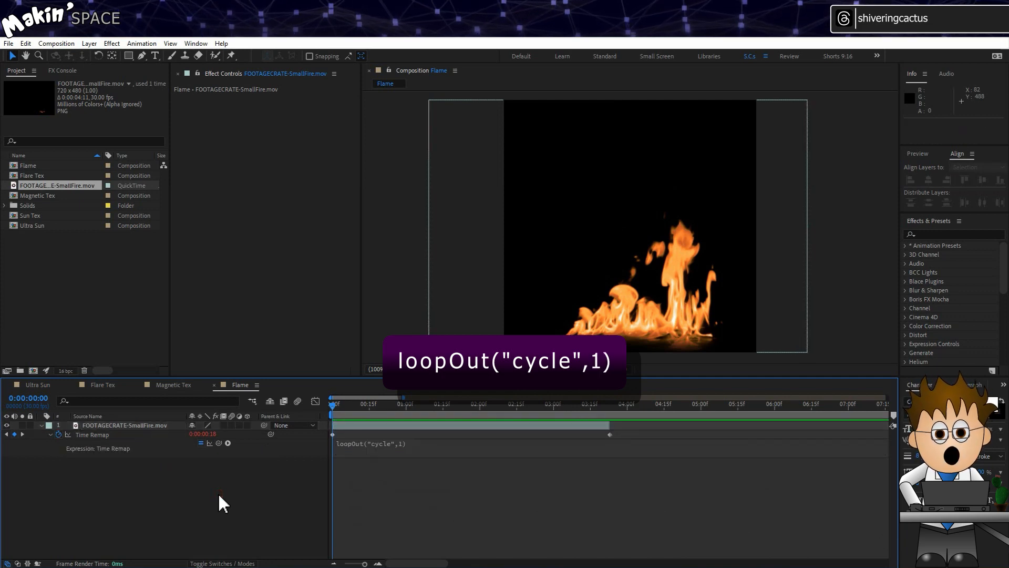
- Extend the fire layer to the end of the Flame composition and preview the loop around the last Time Remap keyframe
key(space)
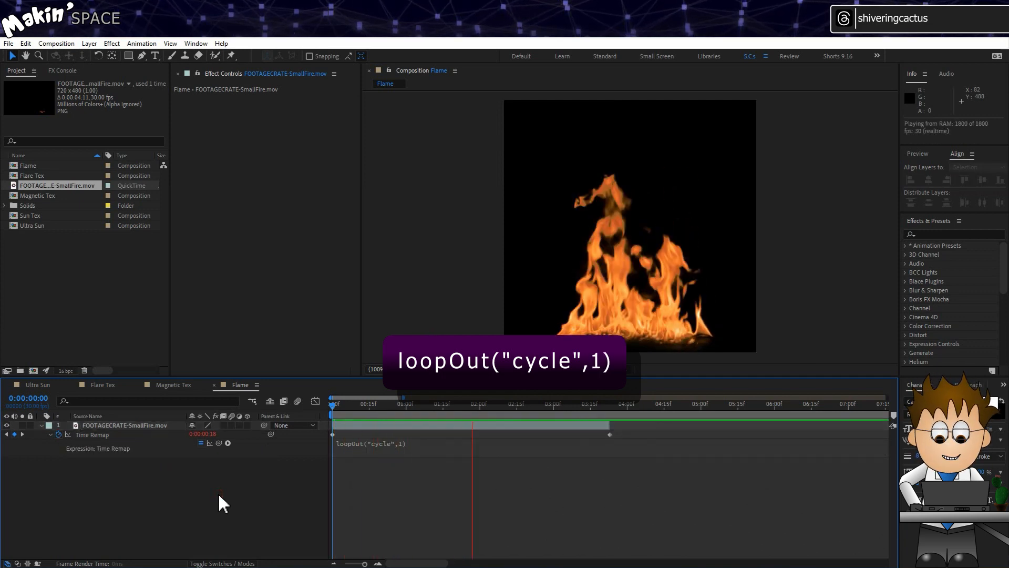
click(334, 563)
click(334, 563)
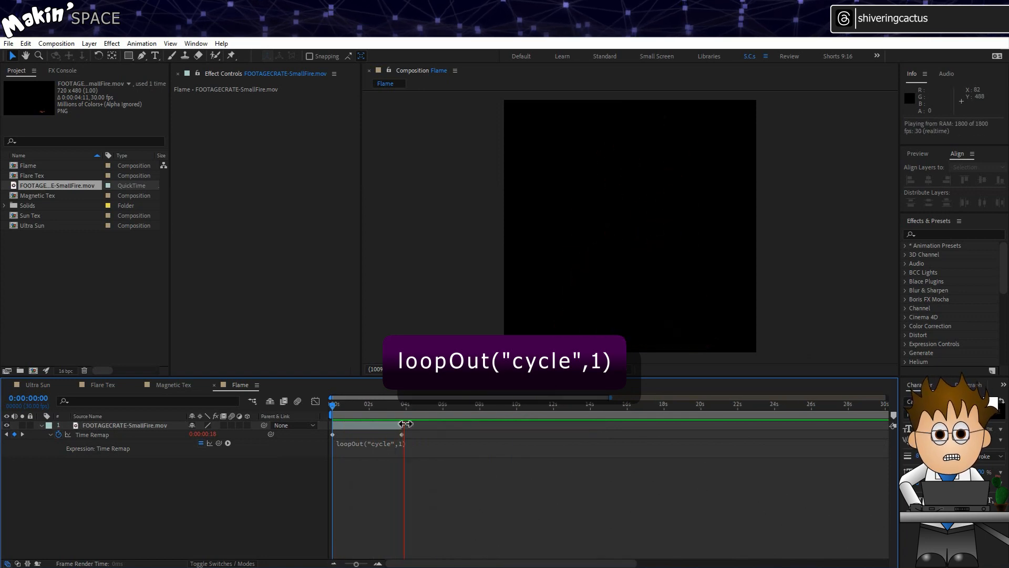
drag(406, 424, 886, 425)
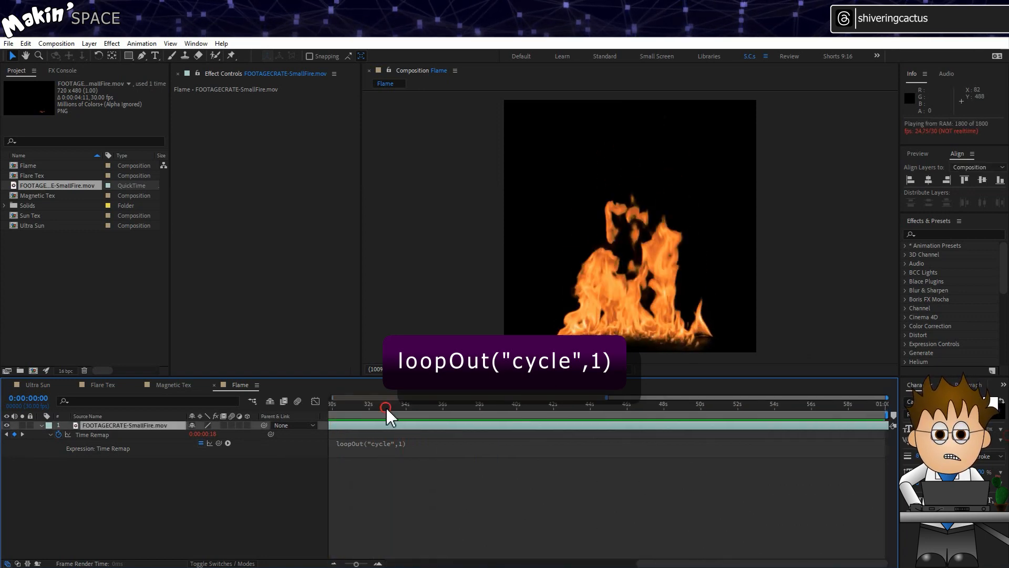
key(space)
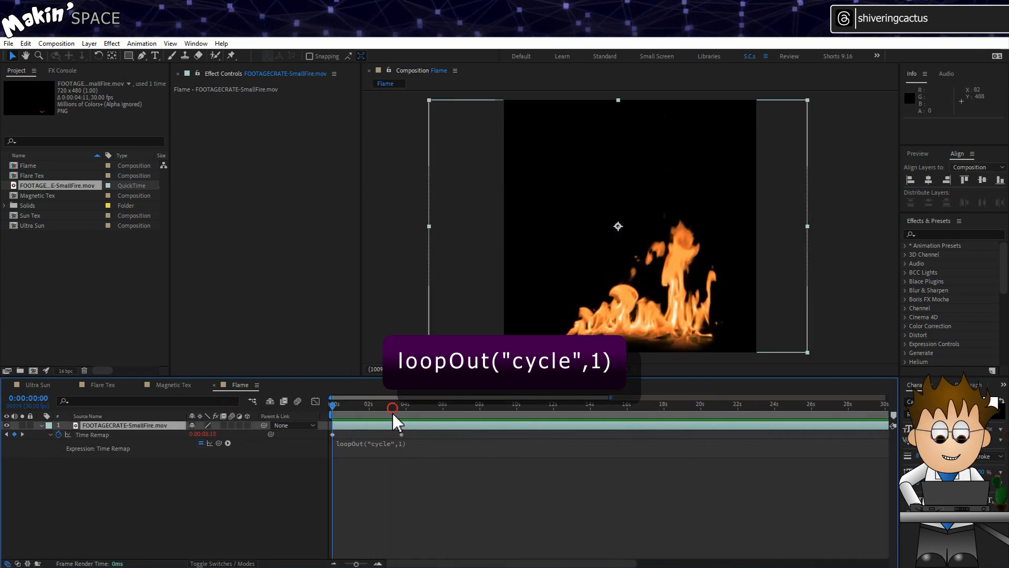
click(392, 408)
key(space)
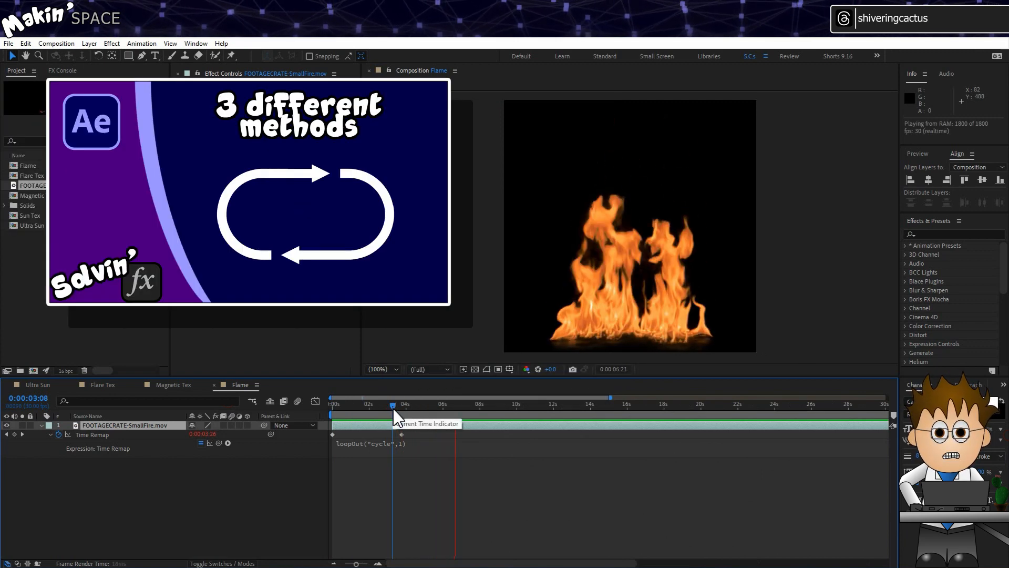
key(space)
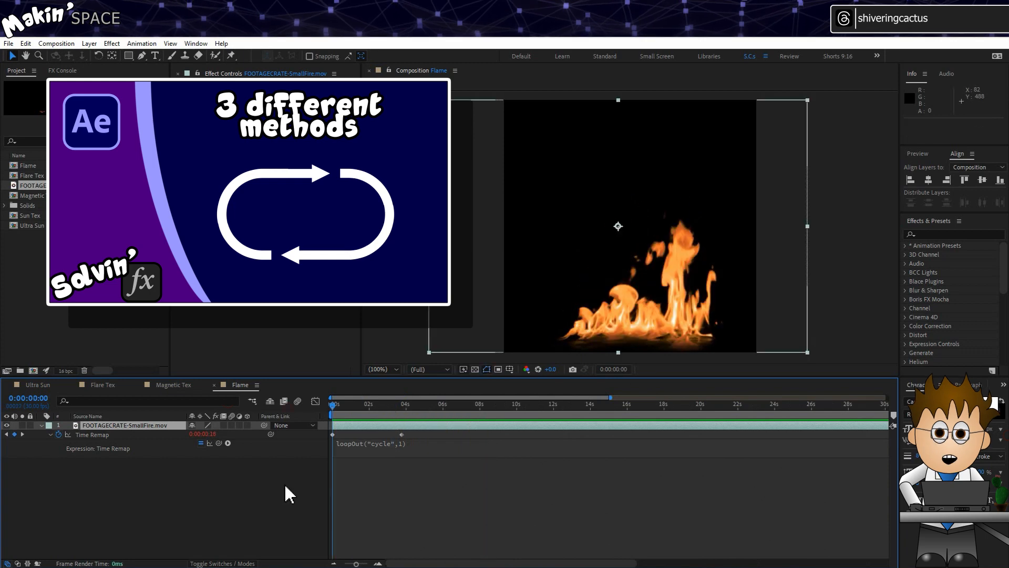
- Add the Flame composition below the other layers in Ultra Sun, starting at 0:00:00:00, and hide it
click(38, 385)
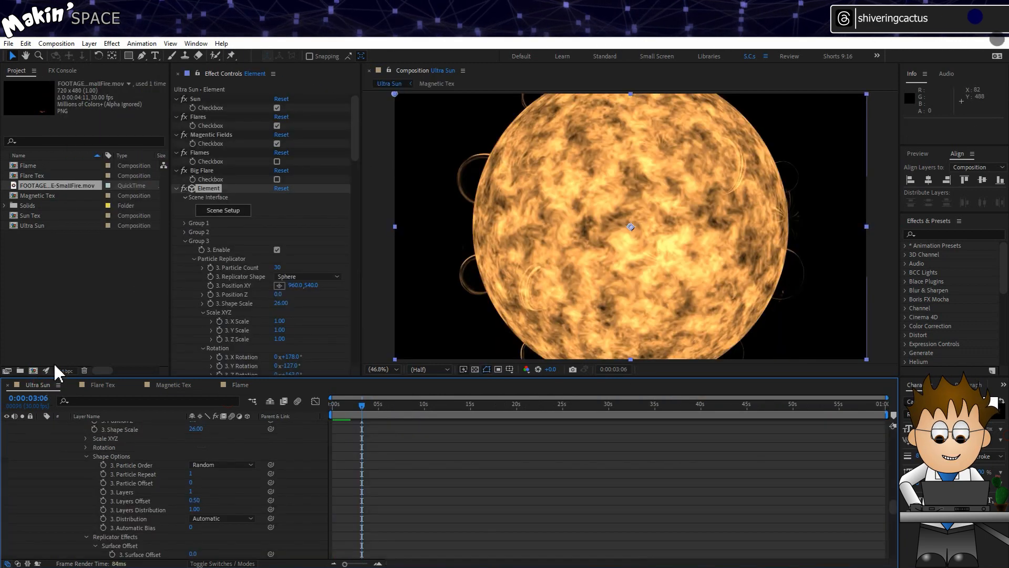
scroll(58, 442, up, 10)
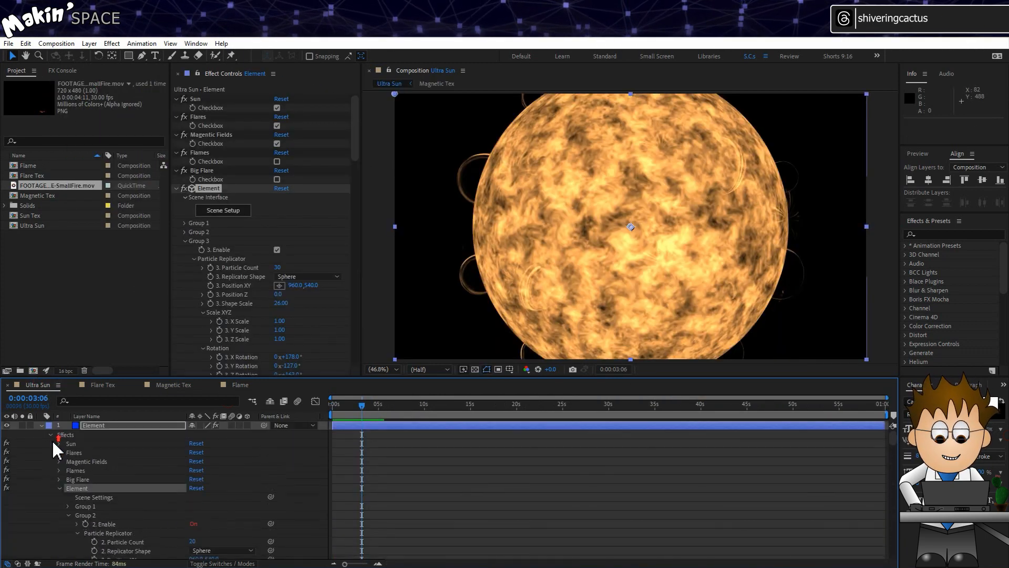
click(42, 425)
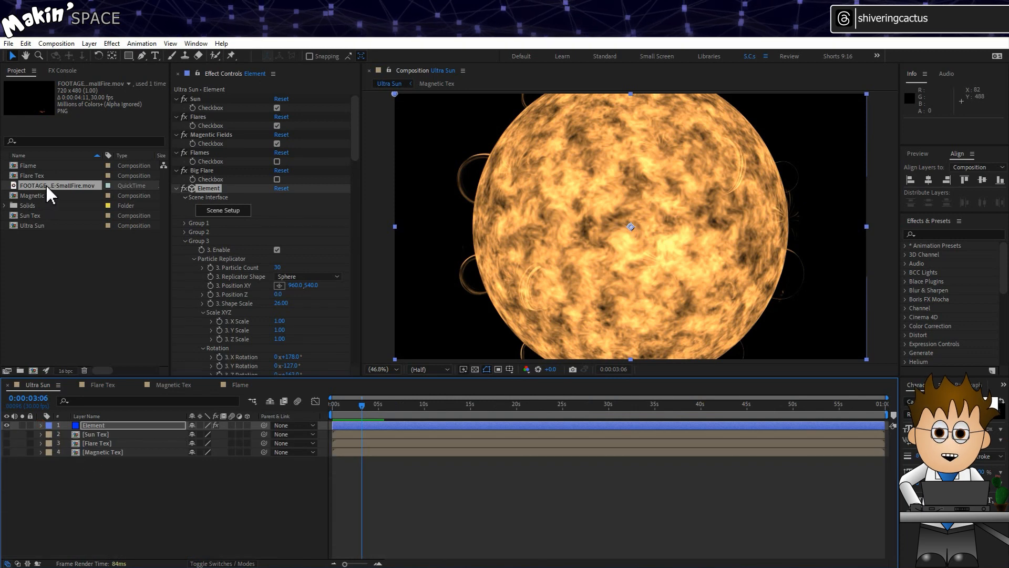
drag(30, 166, 171, 488)
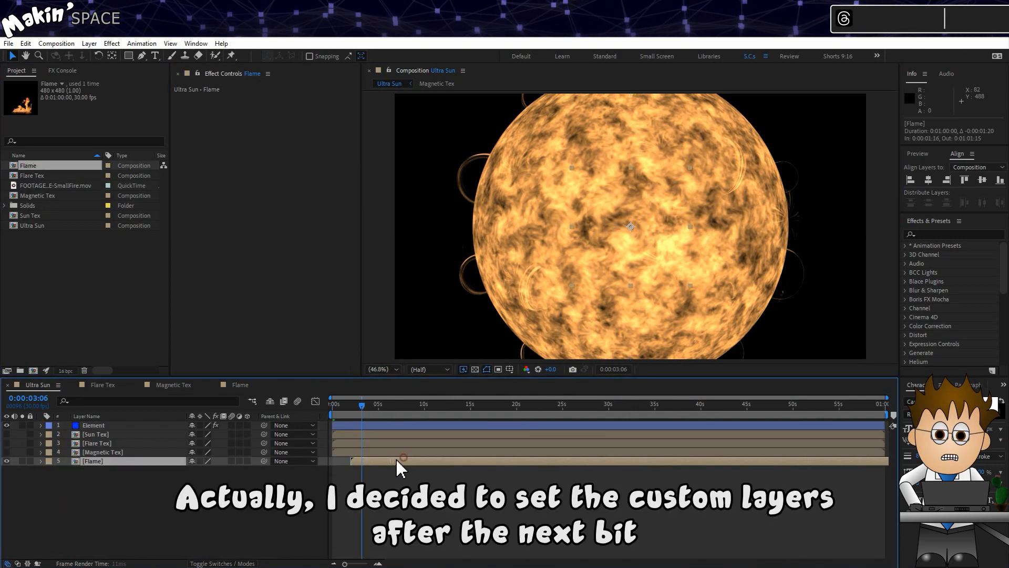
click(7, 461)
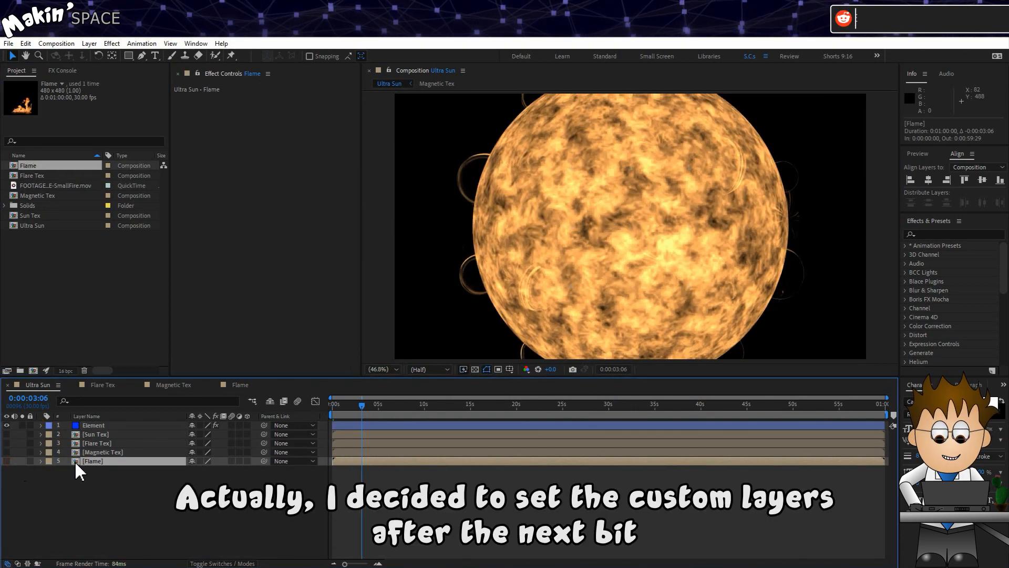
- Duplicate the Flame layer twice and stagger the copies earlier in time, shifting the first copy by 14 frames
key(ctrl+d)
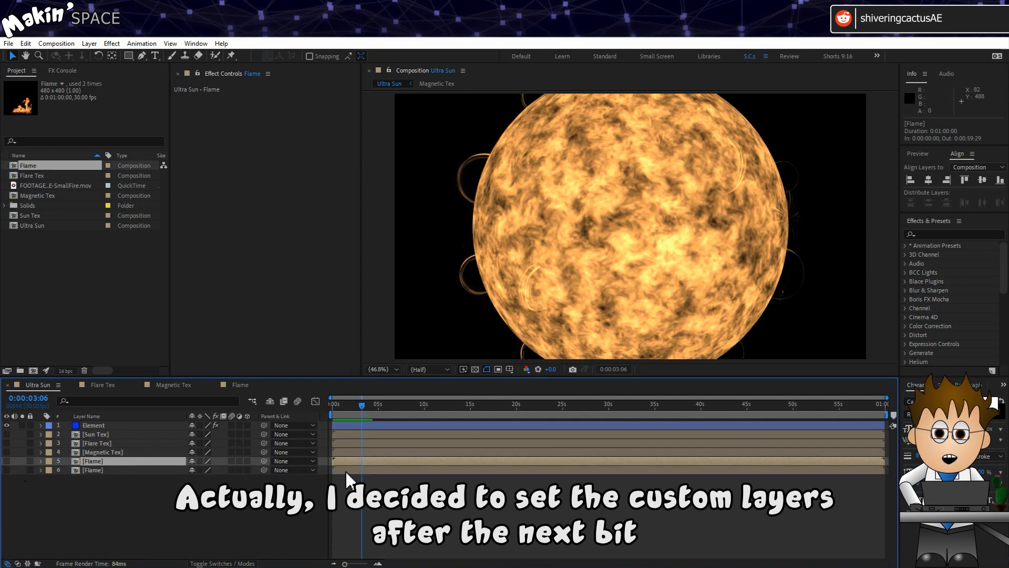
drag(363, 467, 358, 469)
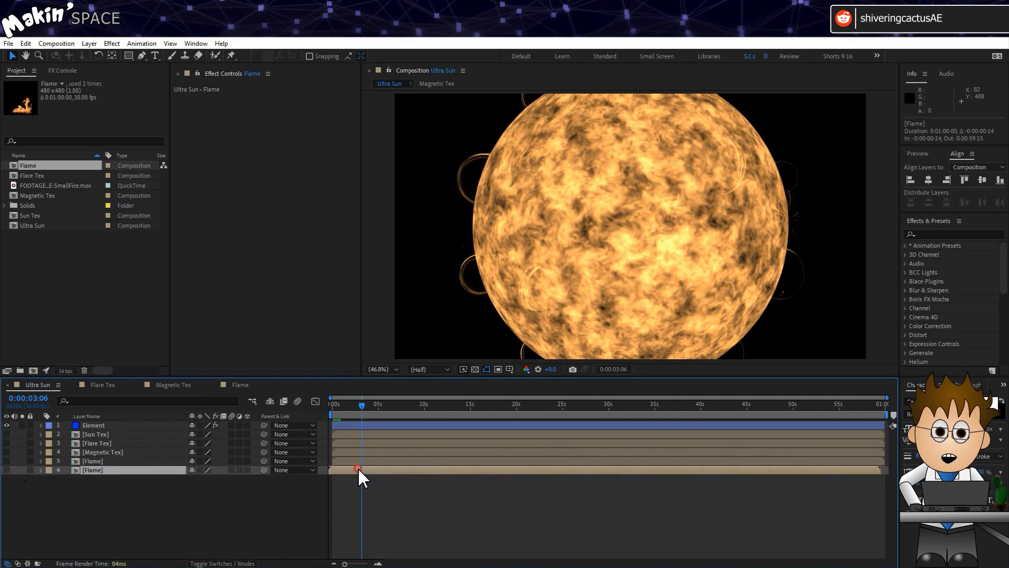
key(ctrl+d)
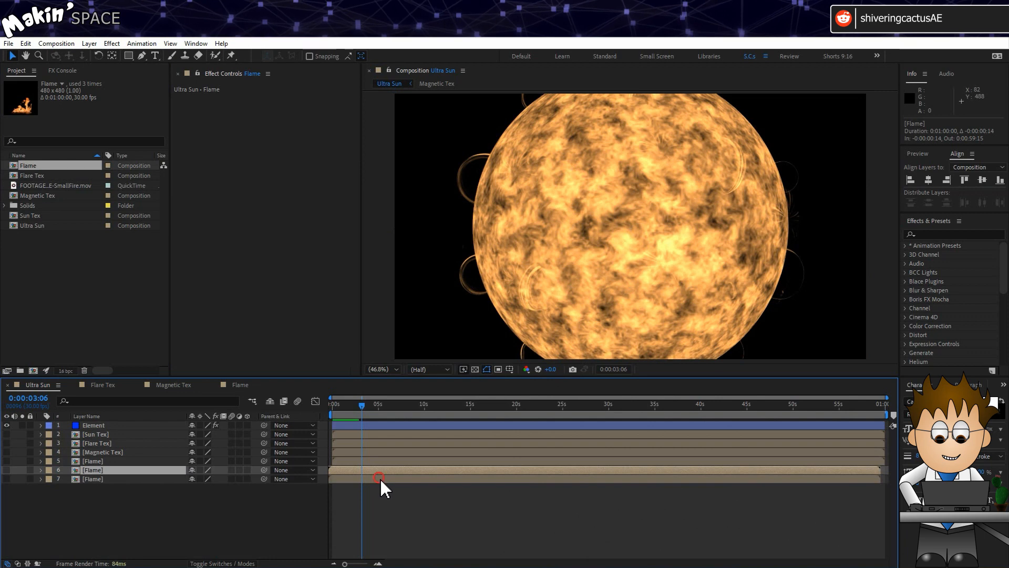
- Assign the three Flame layers, 5, 6 and 7, to custom texture map Layers 4, 5 and 6 of the Element effect
click(118, 424)
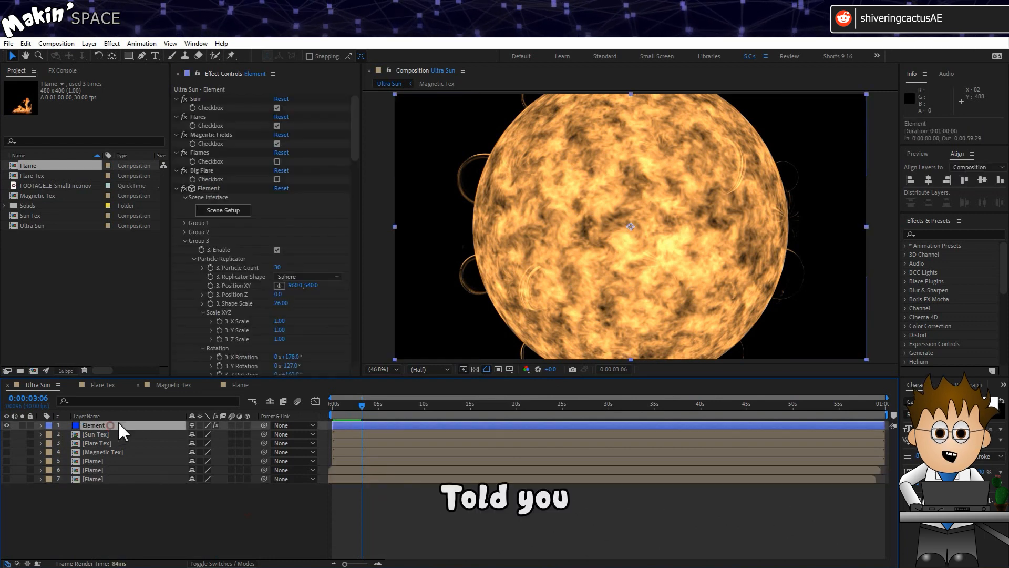
click(185, 242)
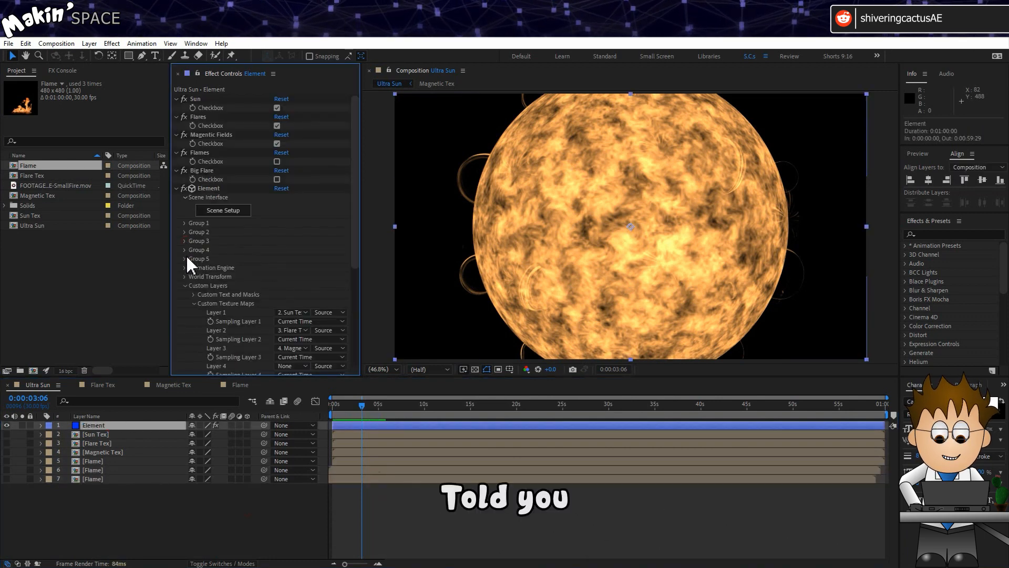
scroll(186, 258, down, 3)
click(294, 295)
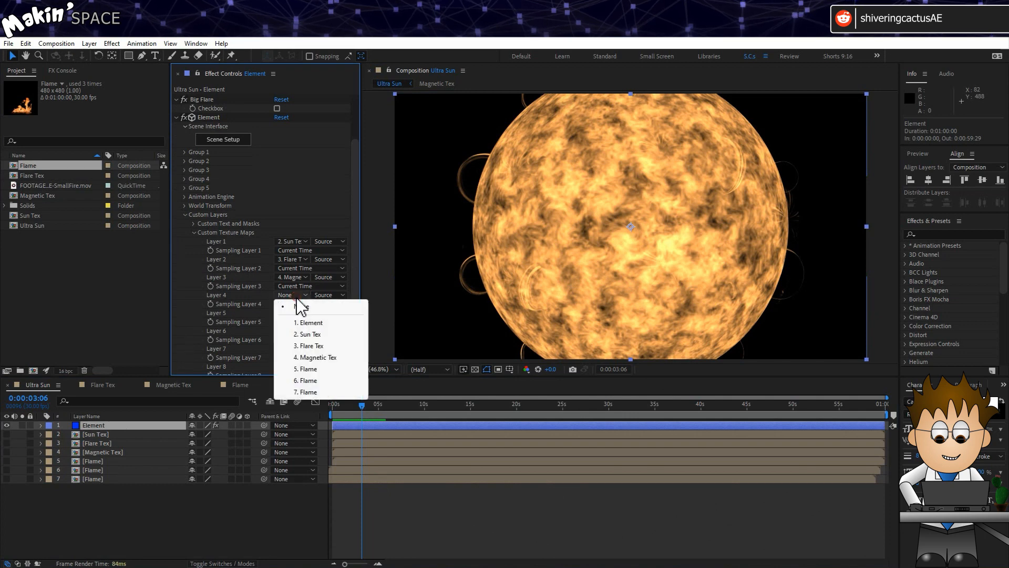
click(328, 369)
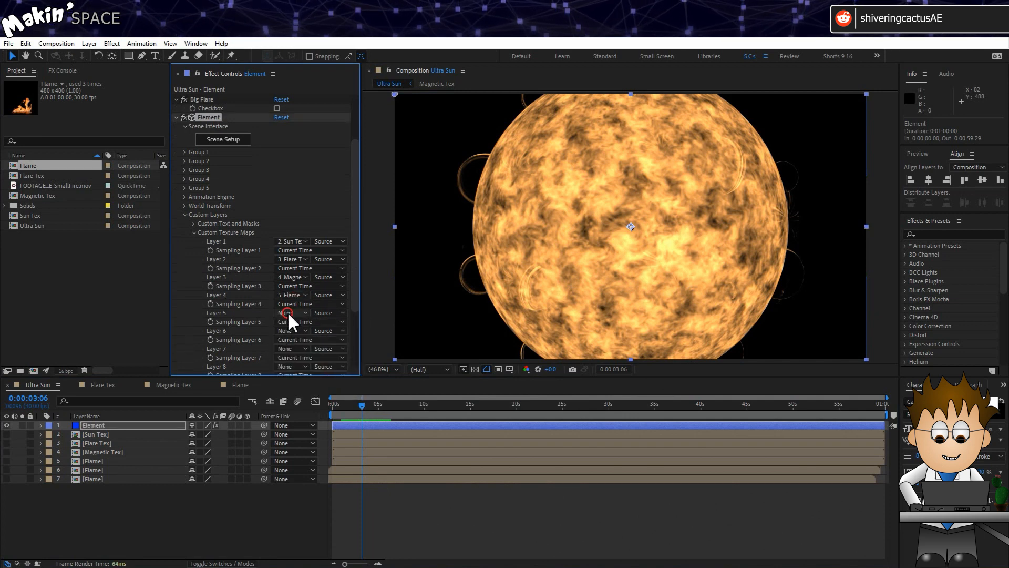
click(289, 312)
click(324, 398)
click(290, 331)
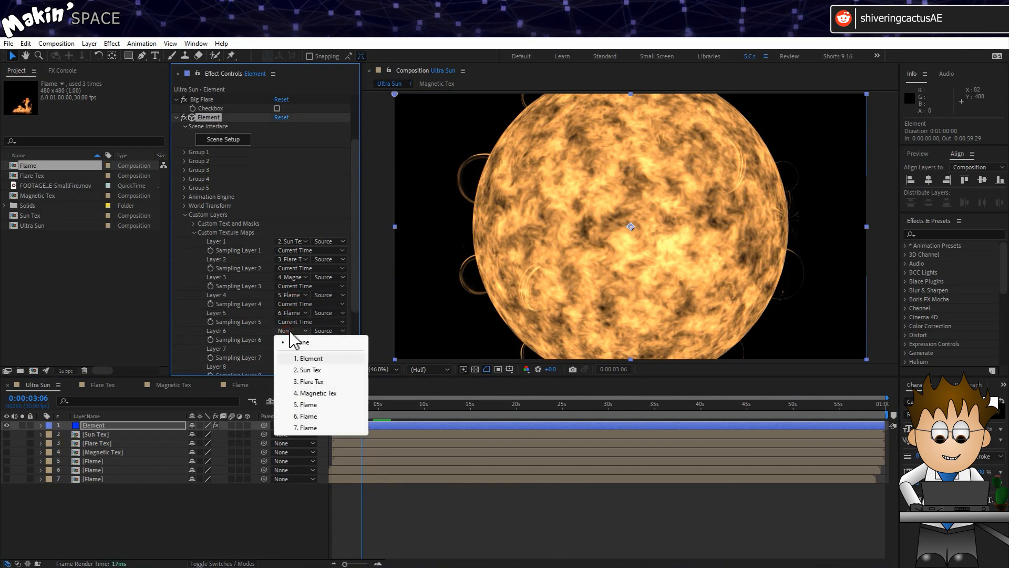
click(315, 425)
- Create a new sphere model in Element's Scene Setup and assign it to group 4
click(222, 139)
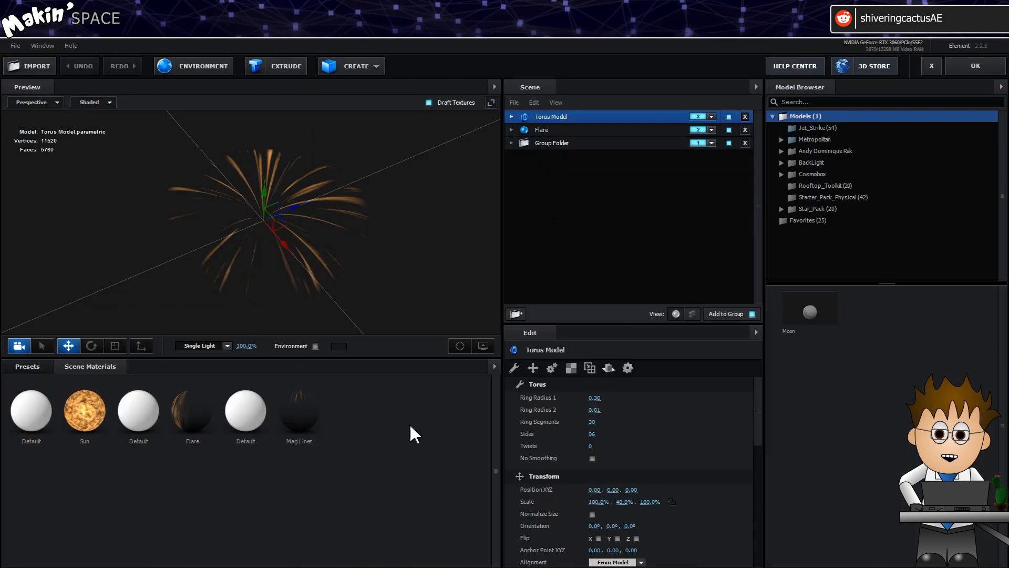
click(356, 67)
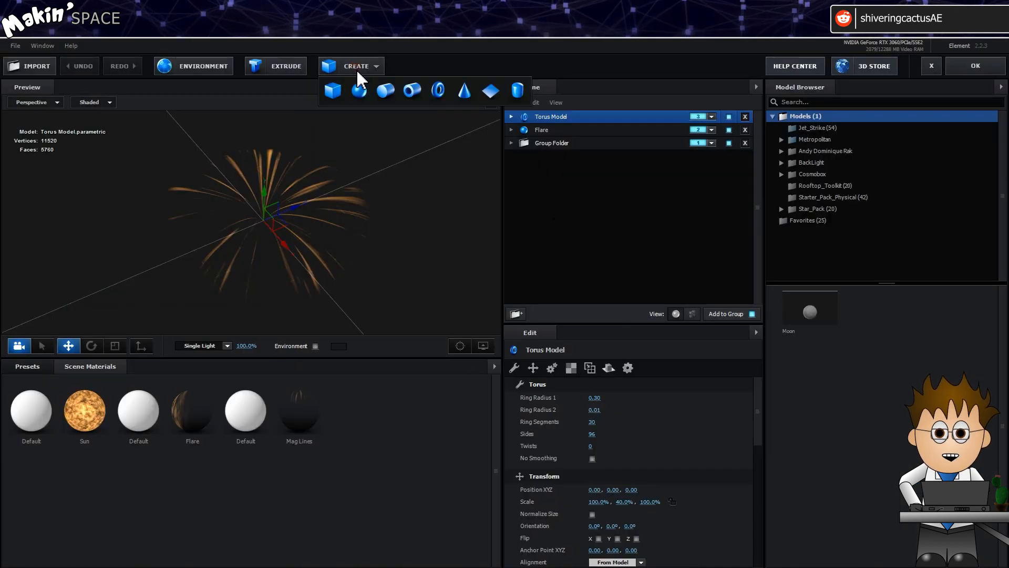
click(368, 92)
click(702, 117)
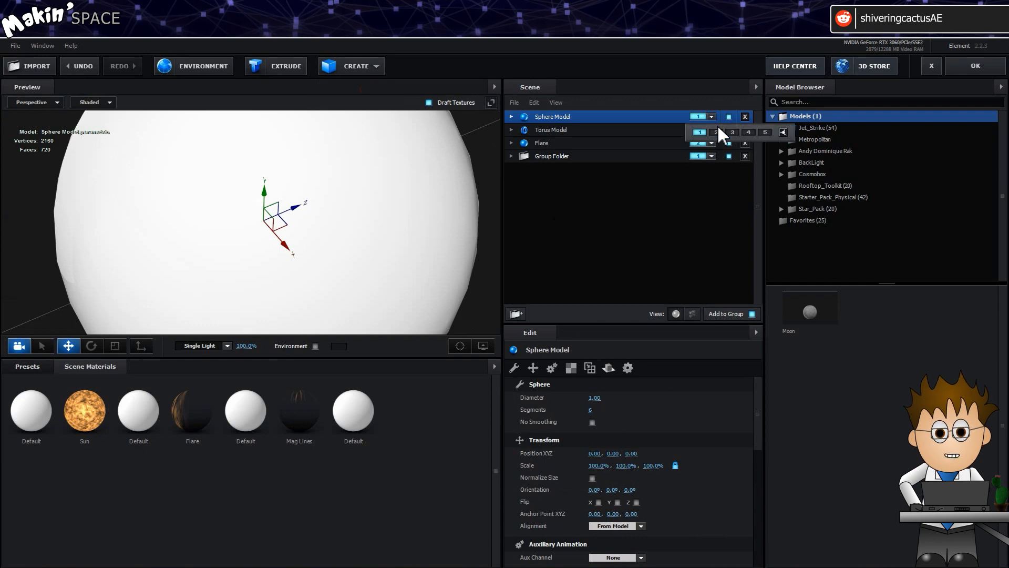
click(748, 132)
- Duplicate the Flare material and apply the copy to the new sphere
click(205, 411)
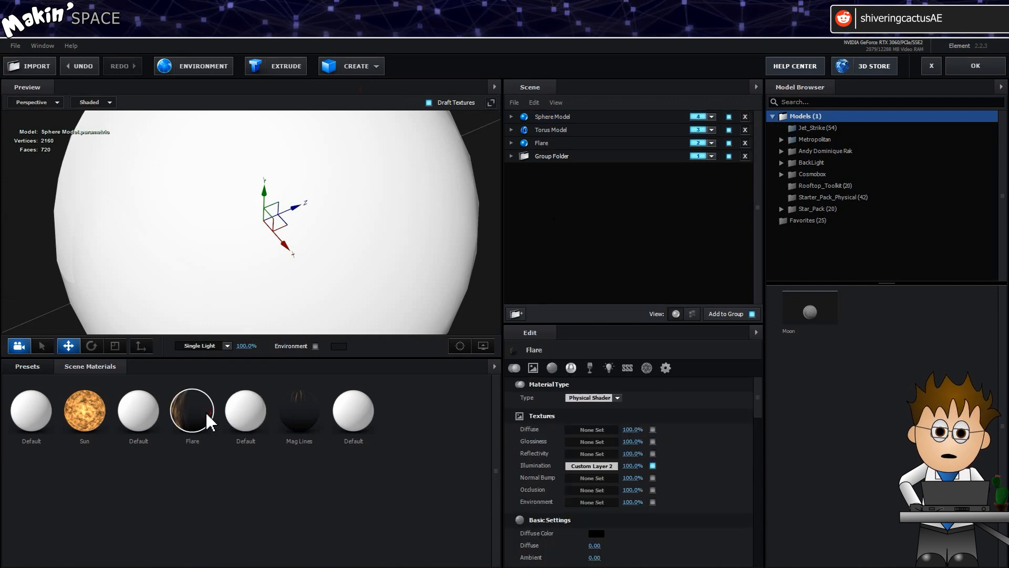
right_click(205, 411)
click(231, 429)
click(410, 403)
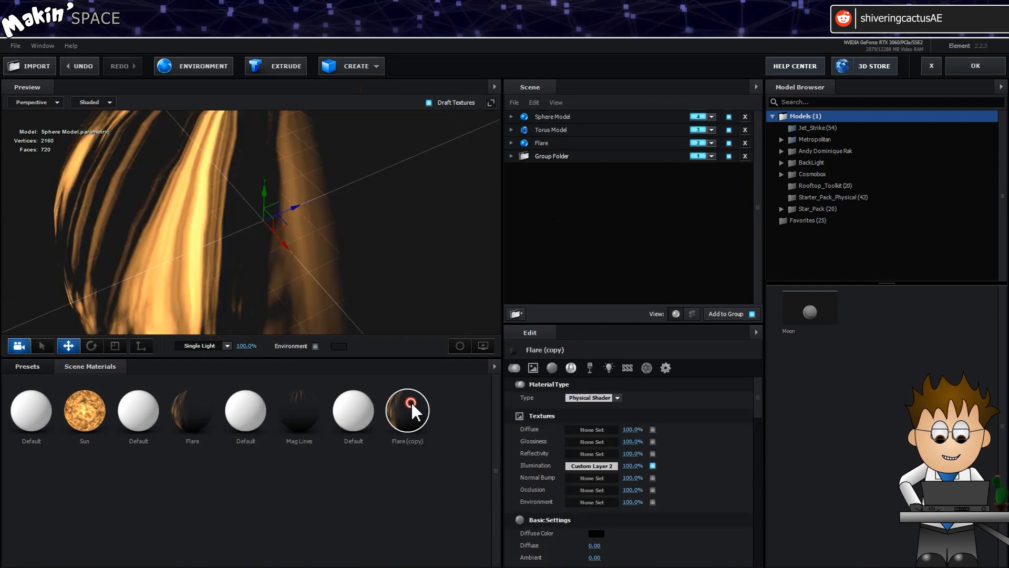
- Rename the copied Flare material as Flame
right_click(411, 413)
click(445, 437)
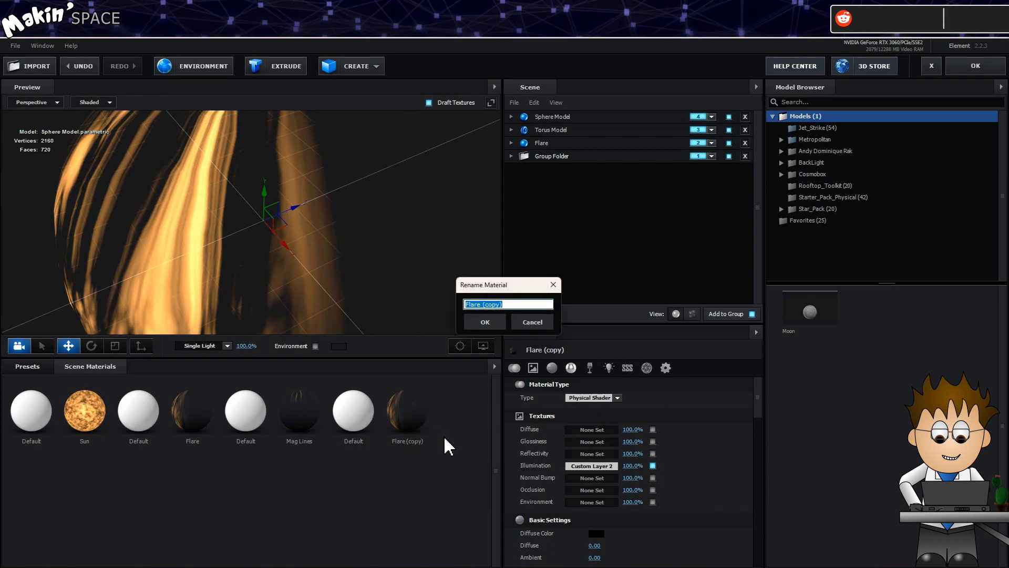
text(me)
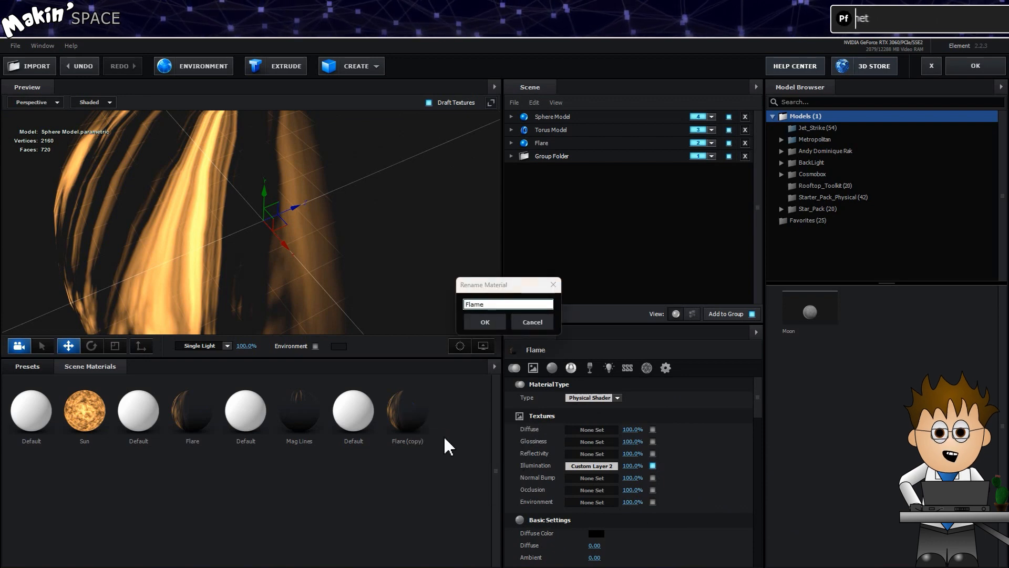
key(Return)
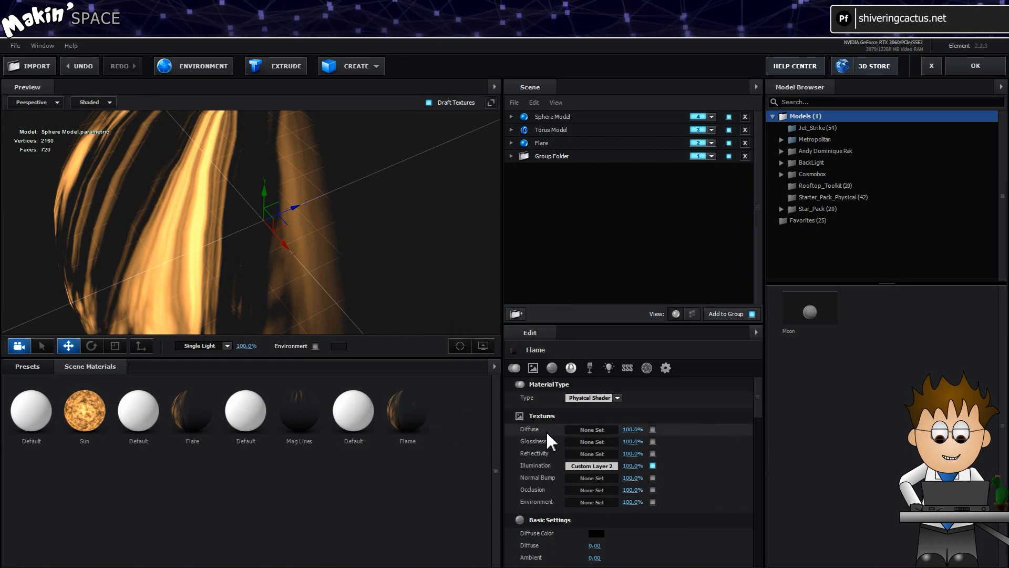
- Set the Flame material's illumination texture to Custom Layer 4 [Flame]
click(592, 466)
click(615, 376)
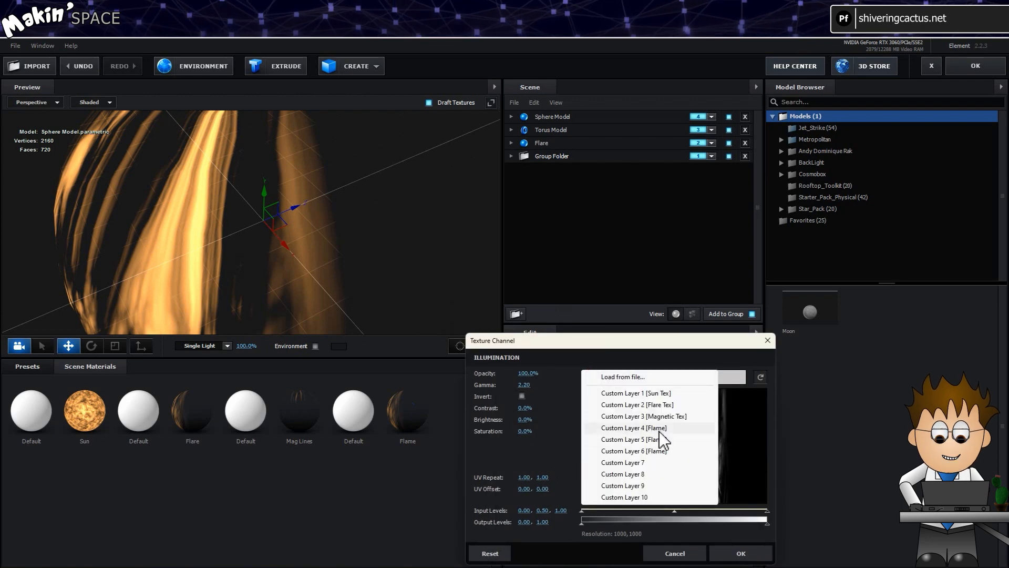
click(628, 428)
click(740, 552)
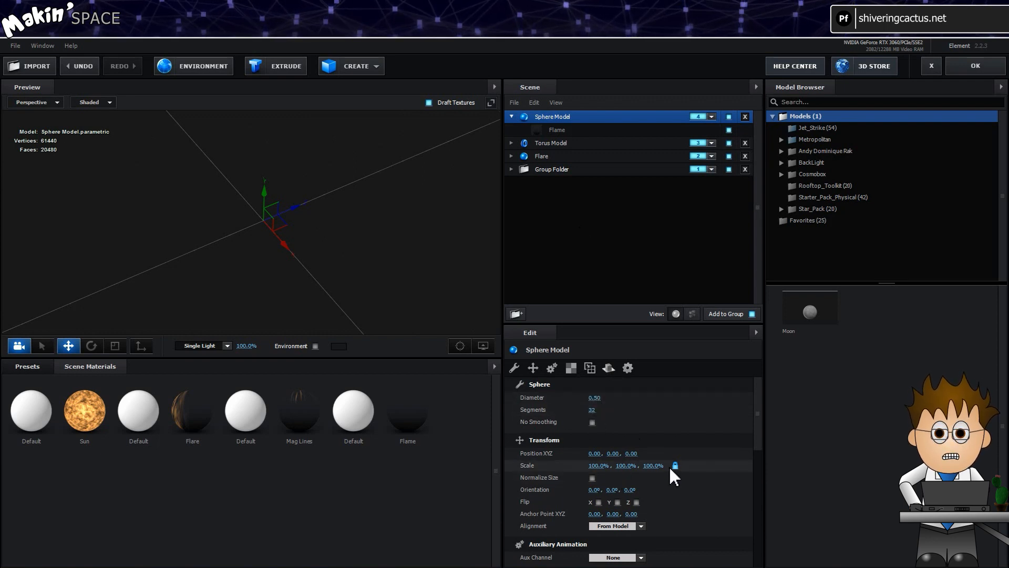
- Scale the flame sphere unevenly to 150% in X and 200% in Y, and orient it -90° in Y and -90° in Z
click(600, 466)
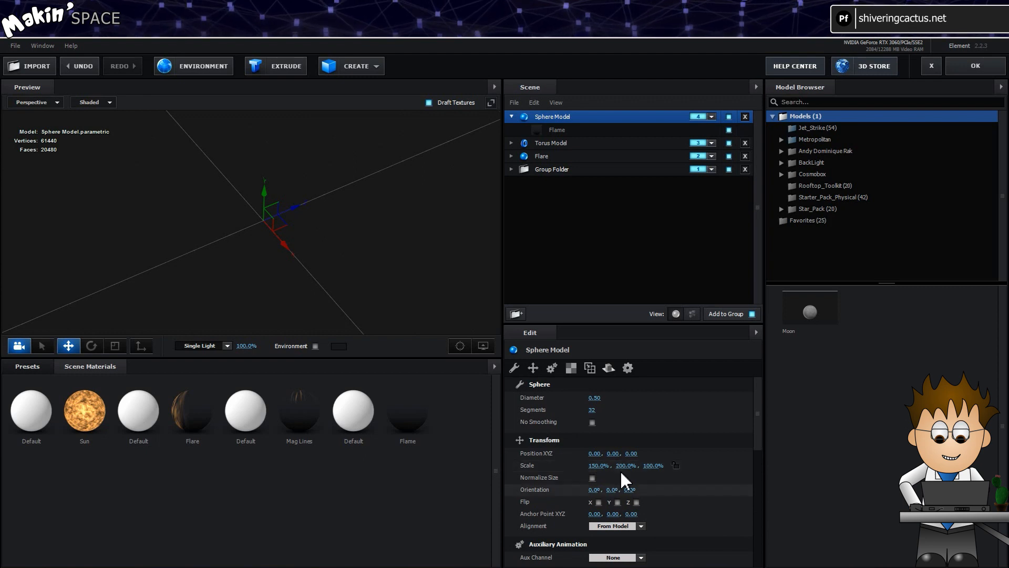
click(615, 490)
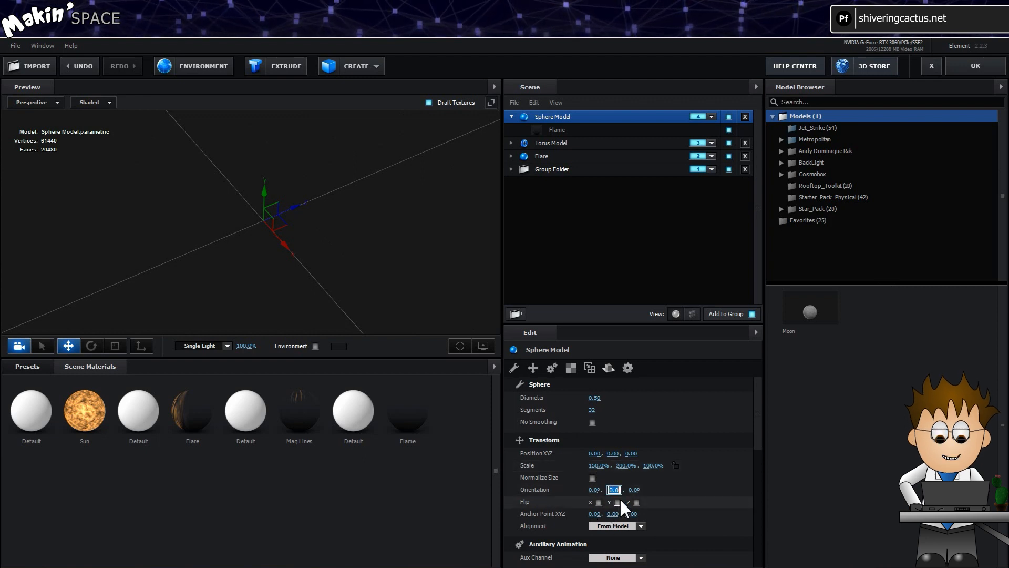
text(-90)
key(Return)
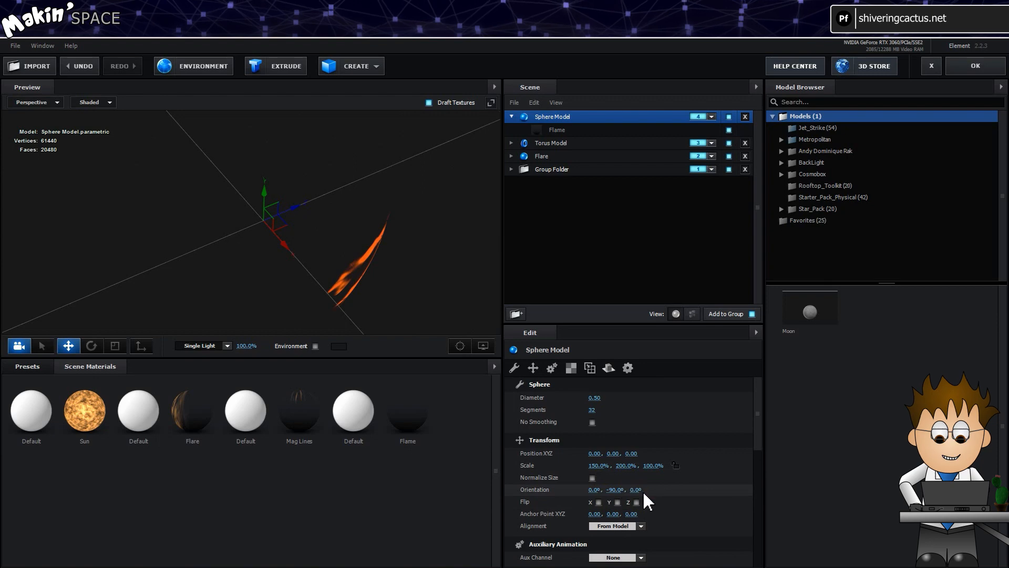
text(-90)
key(Return)
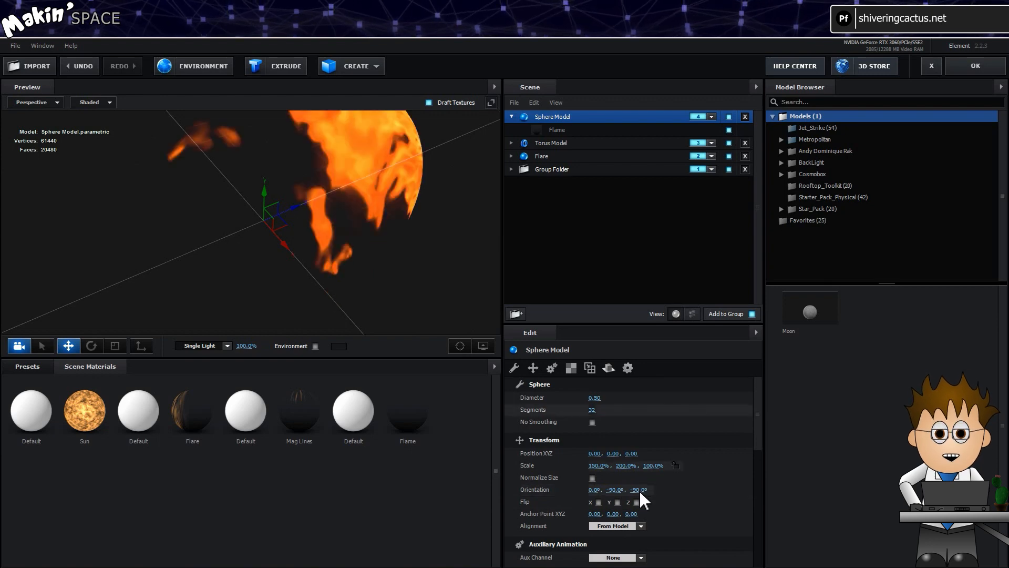
drag(404, 210, 318, 247)
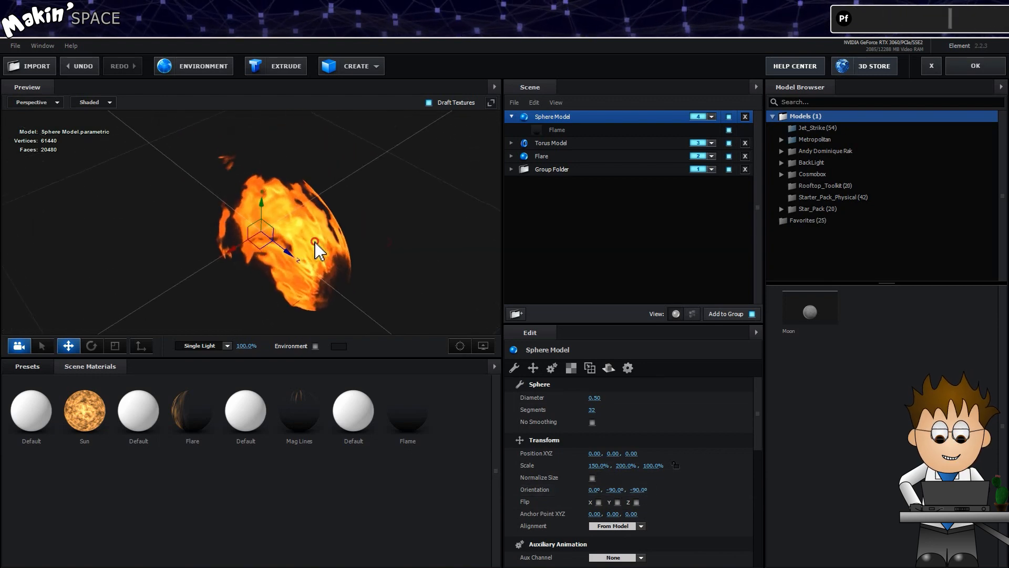
- Duplicate the flame sphere model and give the new sphere a duplicate of the Flame material
right_click(572, 117)
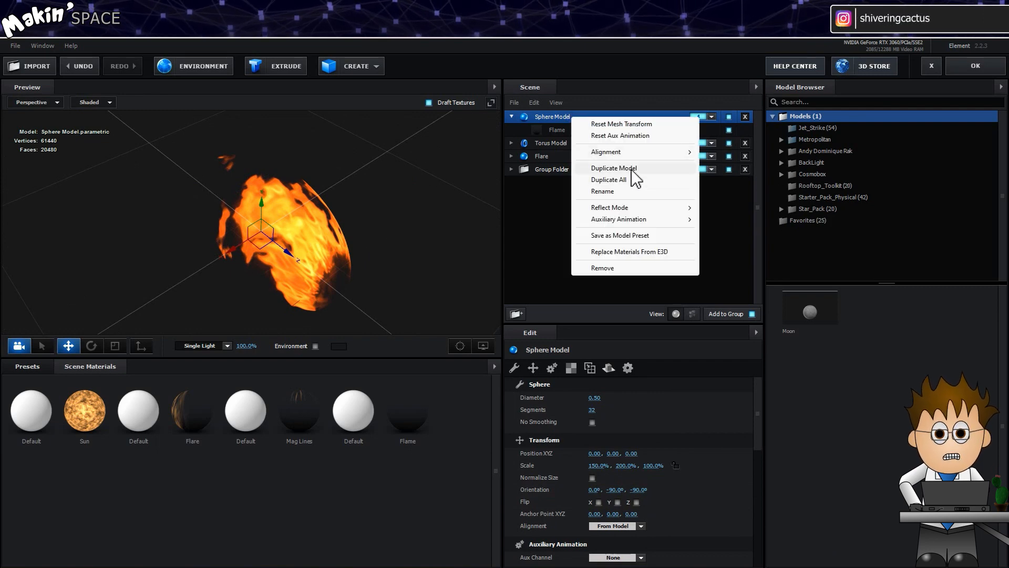
click(629, 167)
right_click(416, 406)
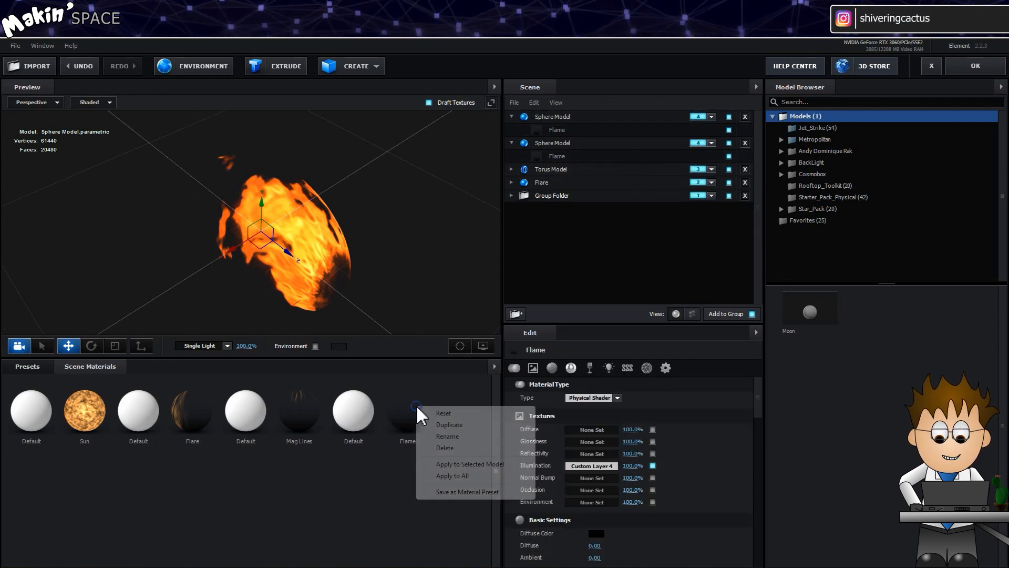
click(452, 425)
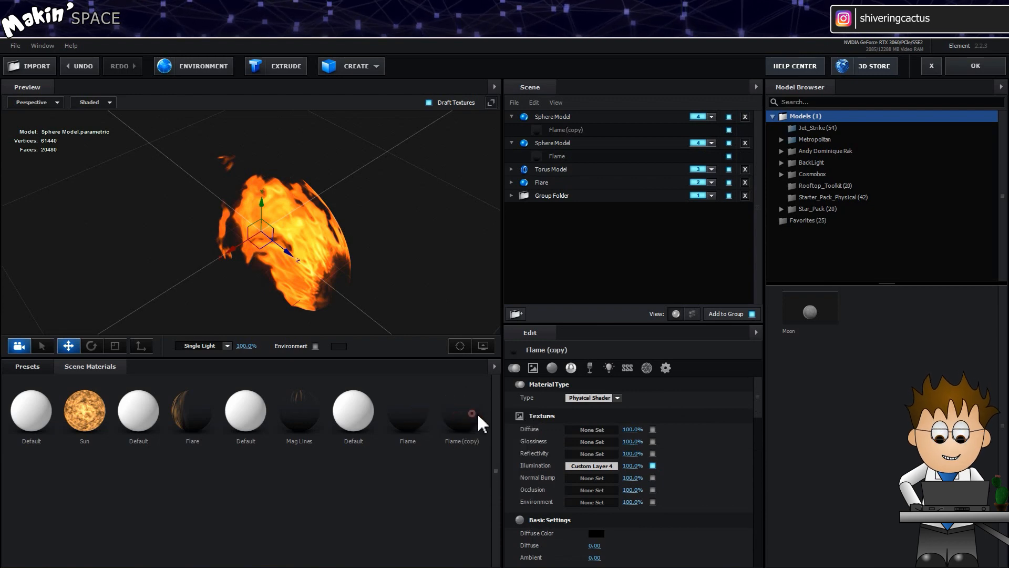
- Set the Flame (copy) material's illumination texture to Custom Layer 5 [Flame]
click(592, 465)
click(589, 377)
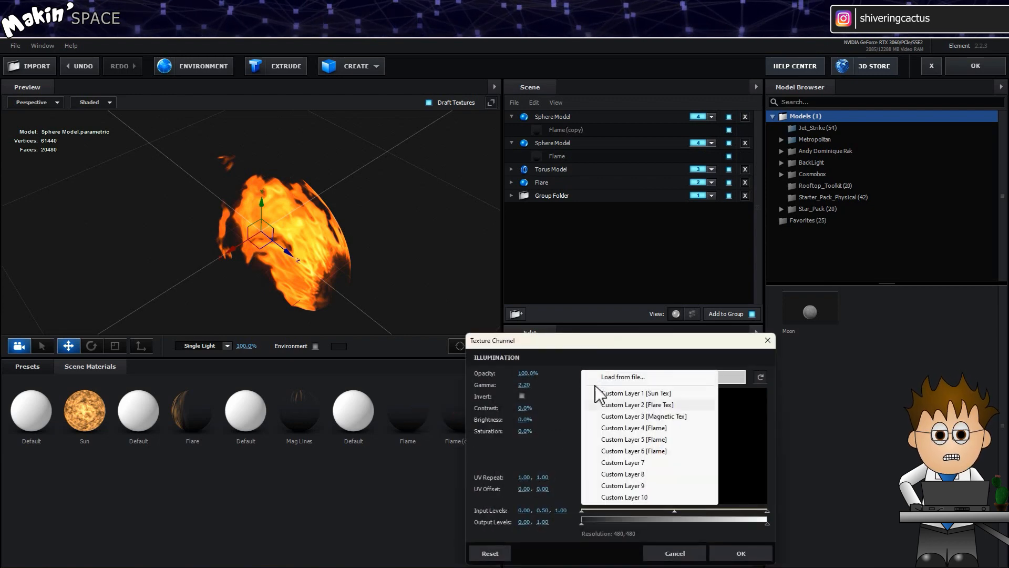
click(649, 439)
click(738, 552)
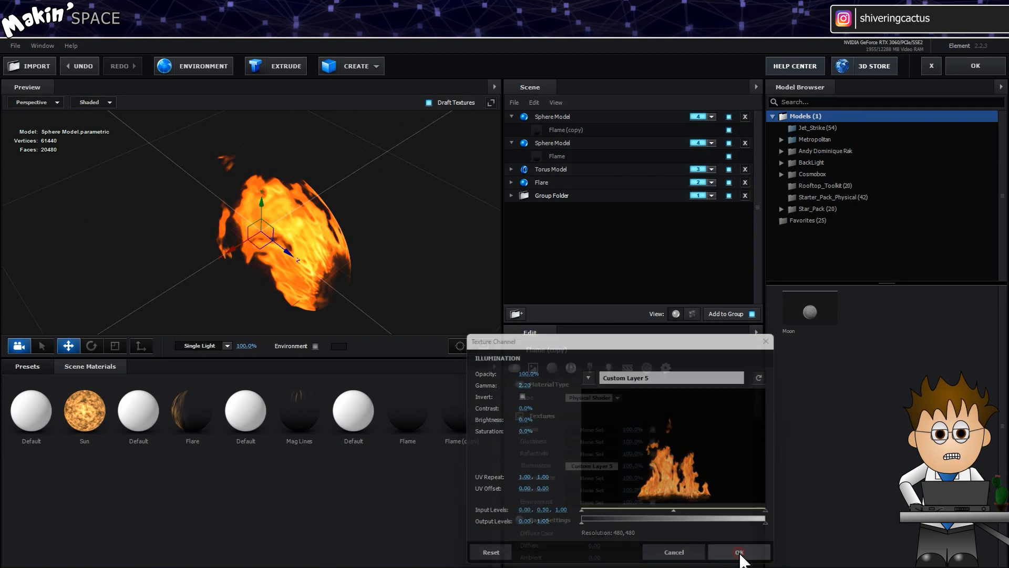
- Duplicate the second flame sphere and give the third sphere a duplicate of the Flame (copy) material
right_click(560, 117)
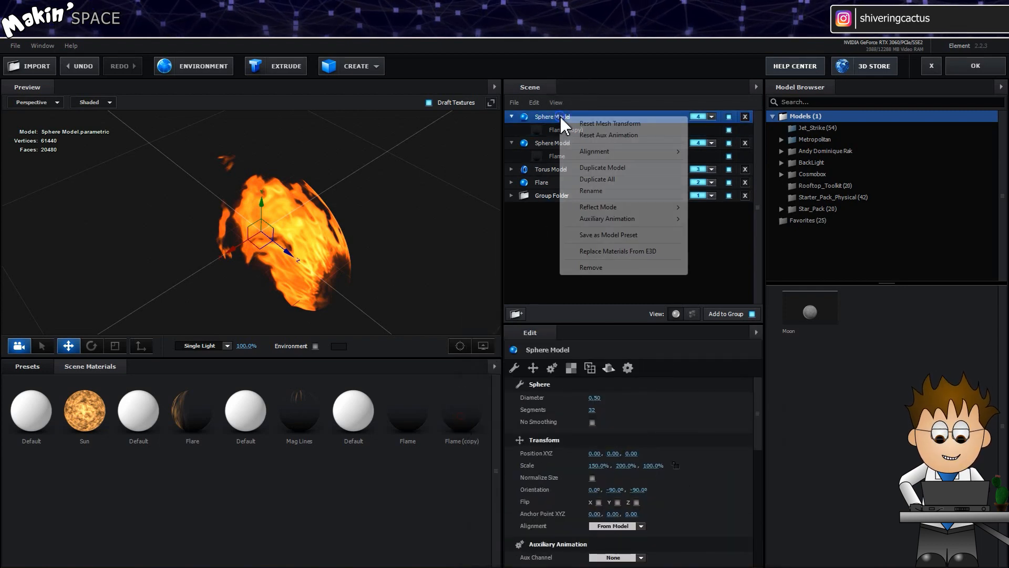
click(620, 168)
right_click(462, 411)
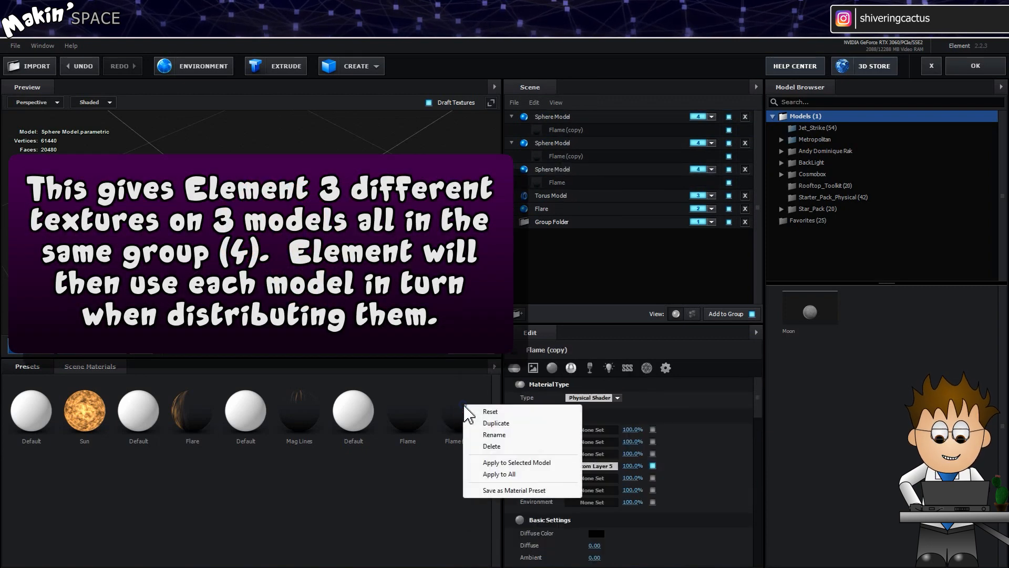
click(503, 423)
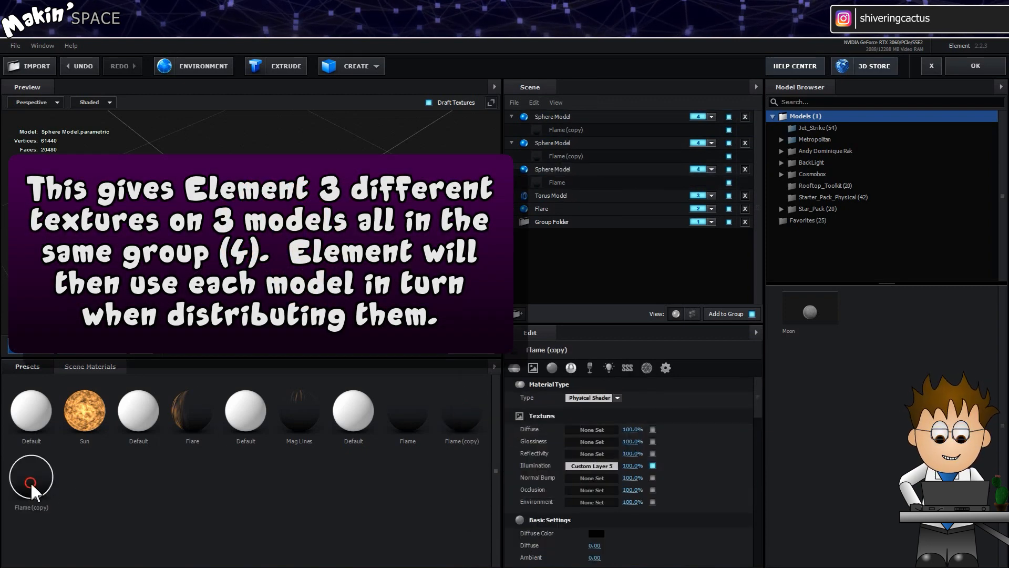
right_click(30, 483)
click(28, 482)
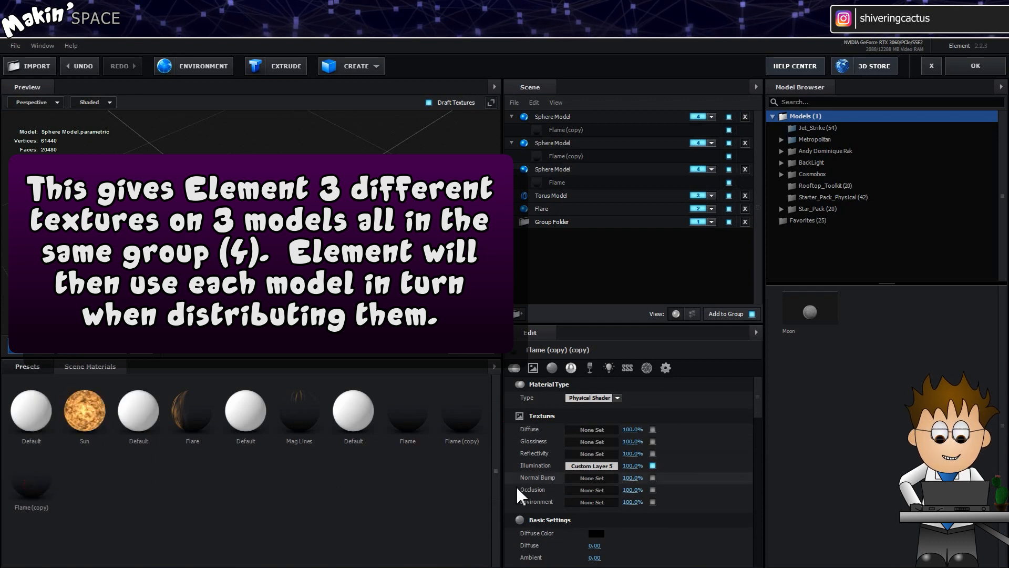
- Set the third flame material's illumination texture to Custom Layer 6 [Flame] and accept the Scene Setup
click(573, 466)
click(586, 377)
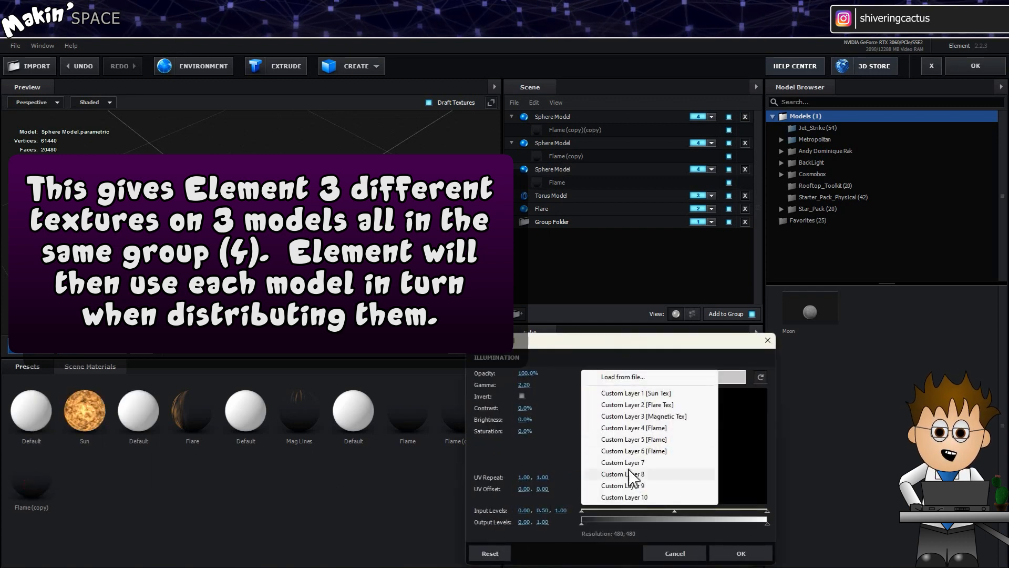
click(652, 451)
click(736, 553)
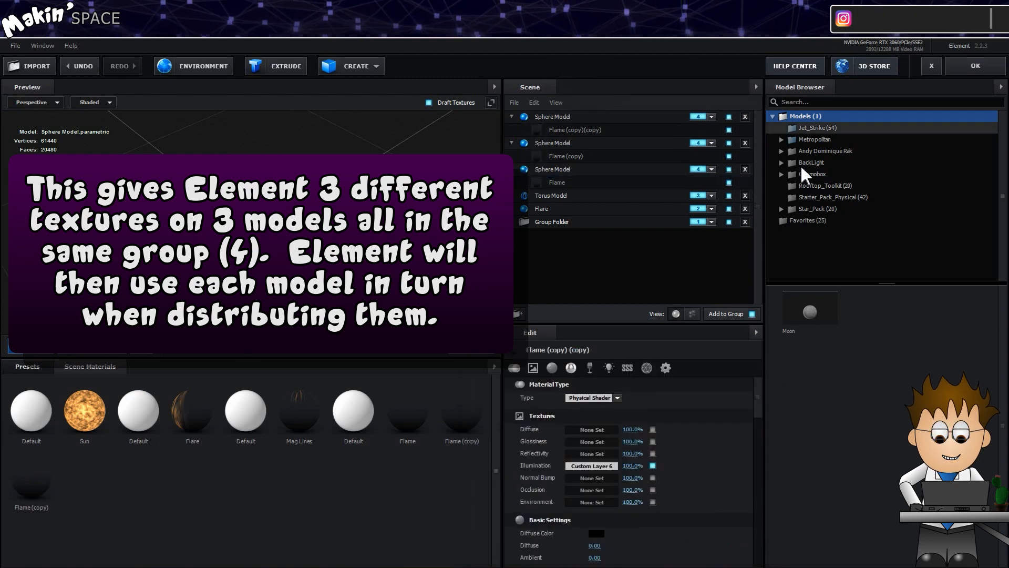
click(965, 78)
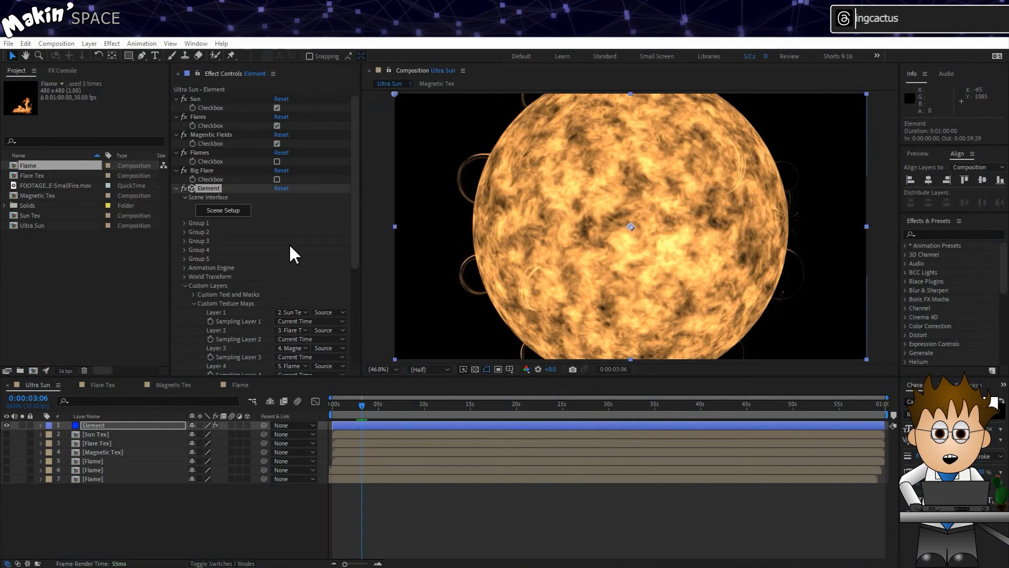
- Copy the Group 2 settings of the Element effect and paste them into Group 4
click(185, 232)
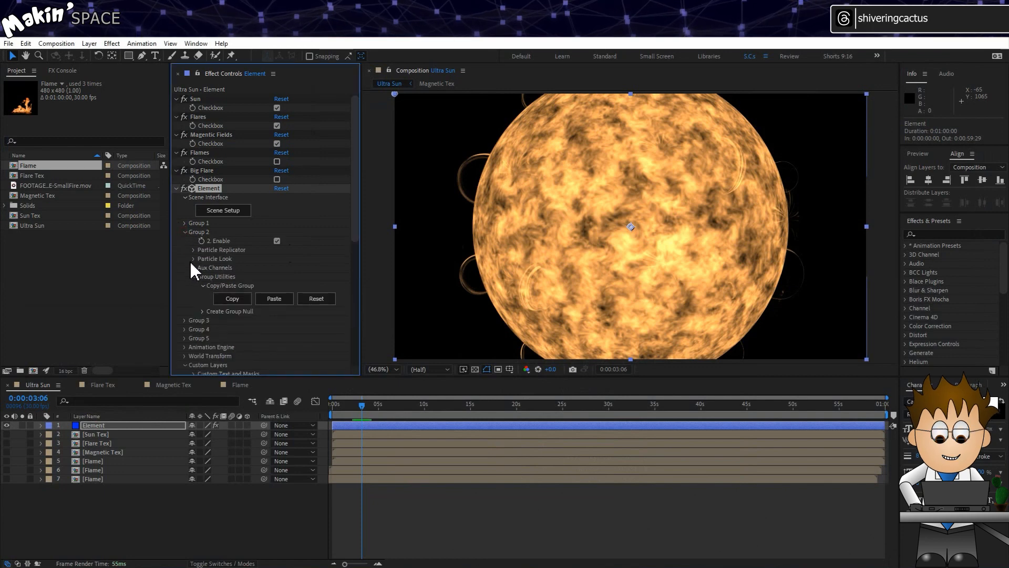
click(184, 233)
click(184, 249)
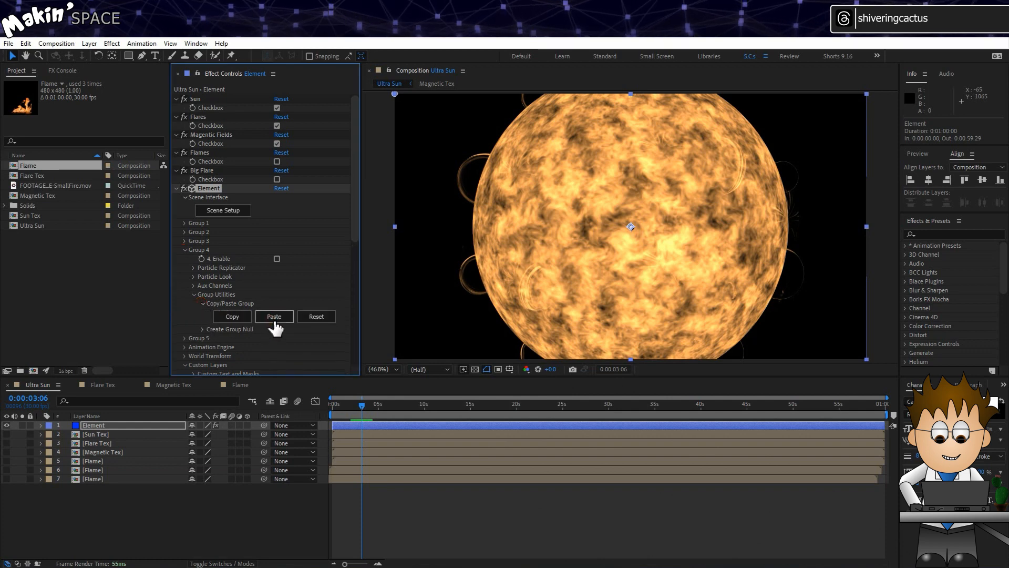
click(274, 316)
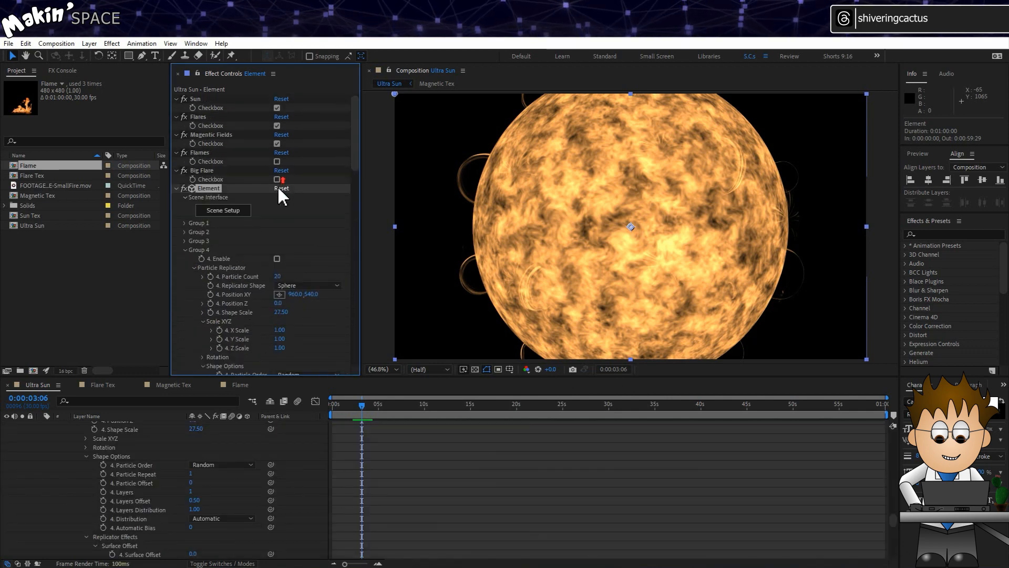
- Turn off the Flares and Magnetic Fields checkboxes and turn on the Flames checkbox
click(277, 126)
click(277, 143)
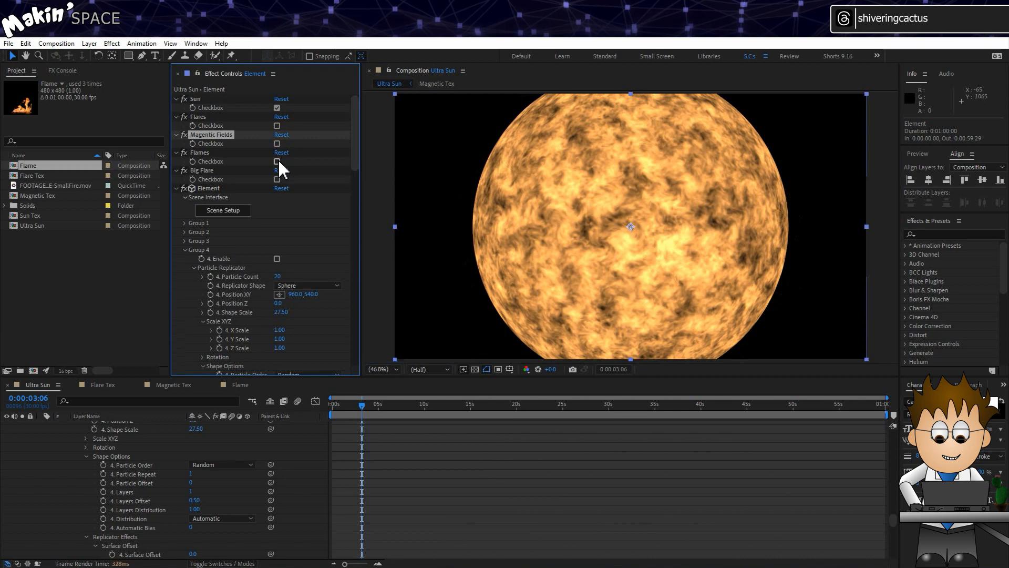
click(277, 161)
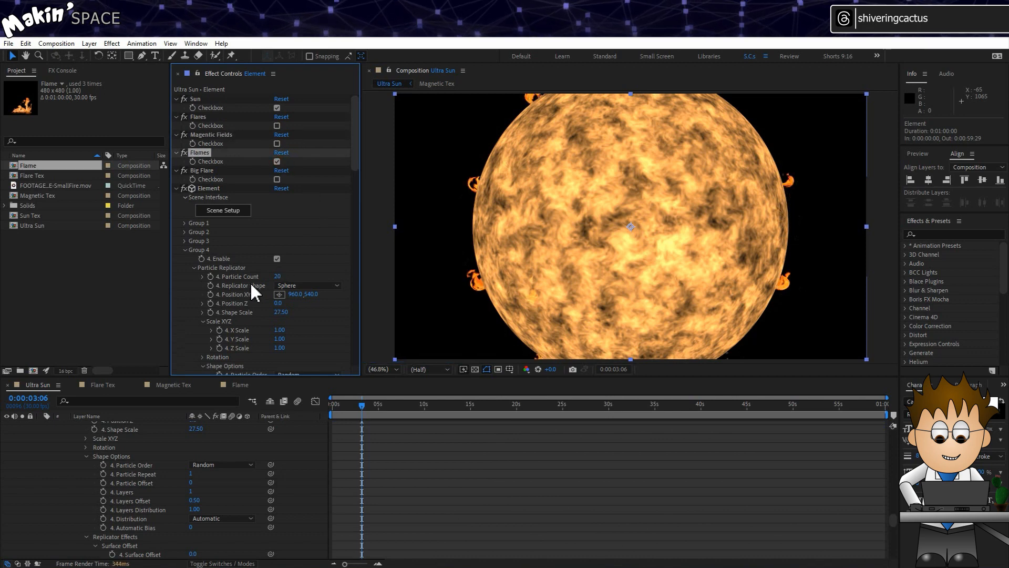
- Disable the Bend deformation in Group 4's Particle Look settings
scroll(210, 288, down, 10)
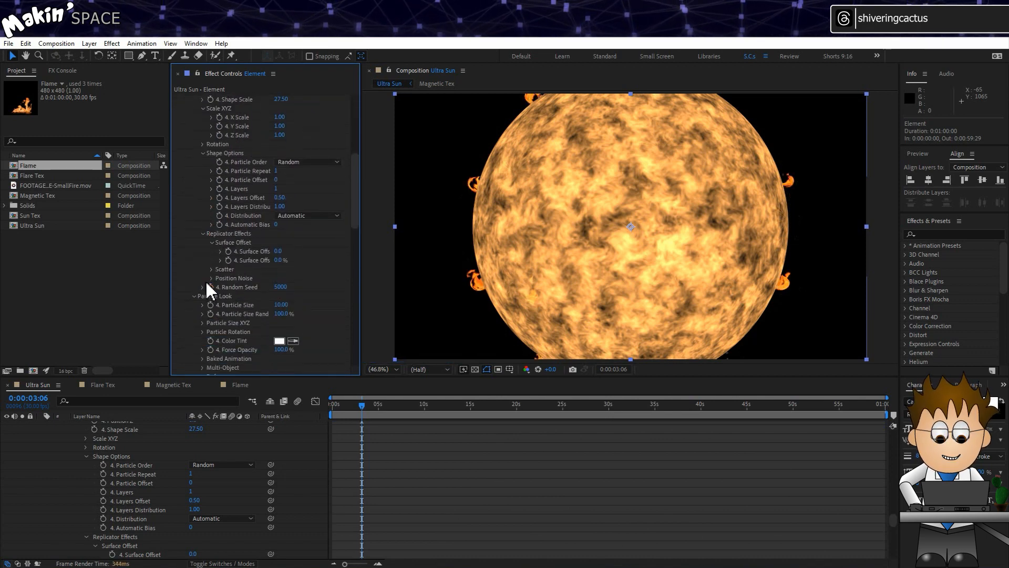
scroll(207, 284, down, 3)
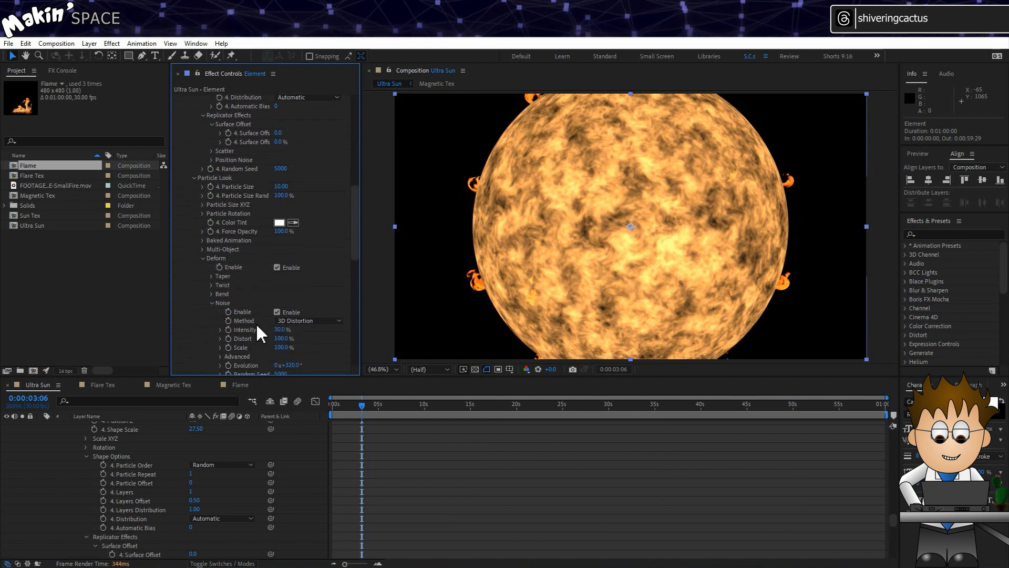
click(211, 294)
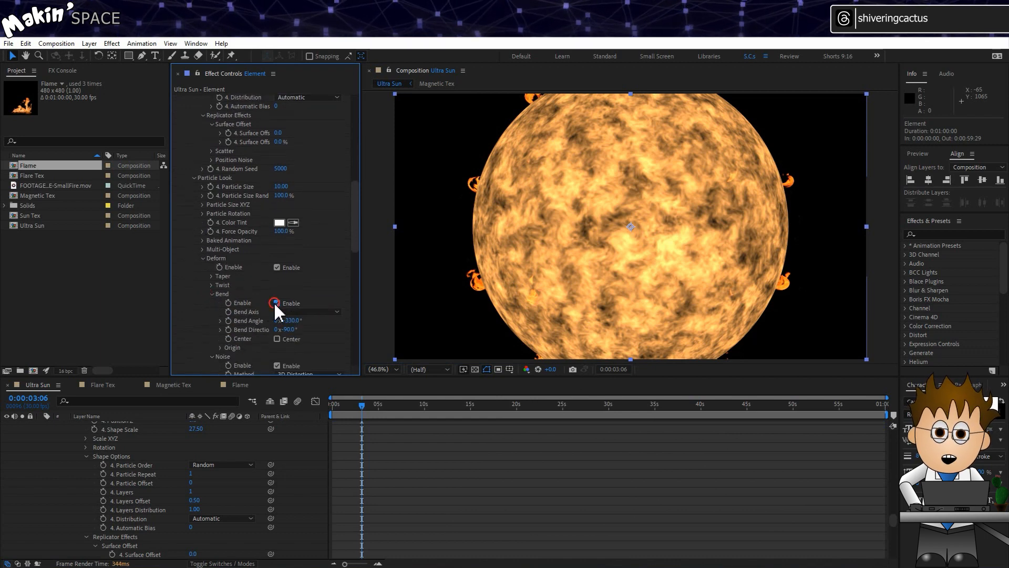
- Add the expression time*100 to the Evolution of Group 4's Noise deformation
scroll(256, 304, down, 4)
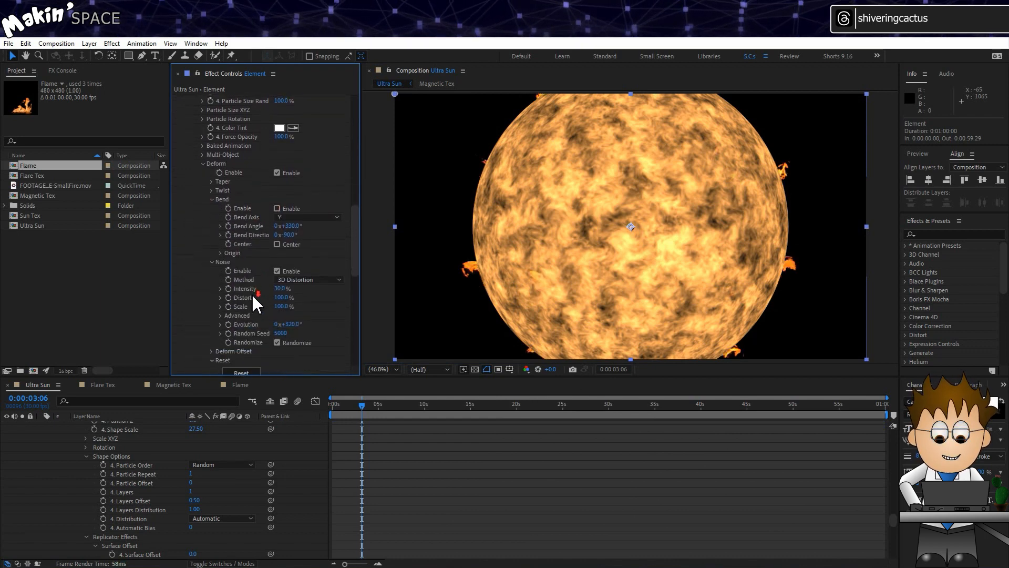
click(238, 325)
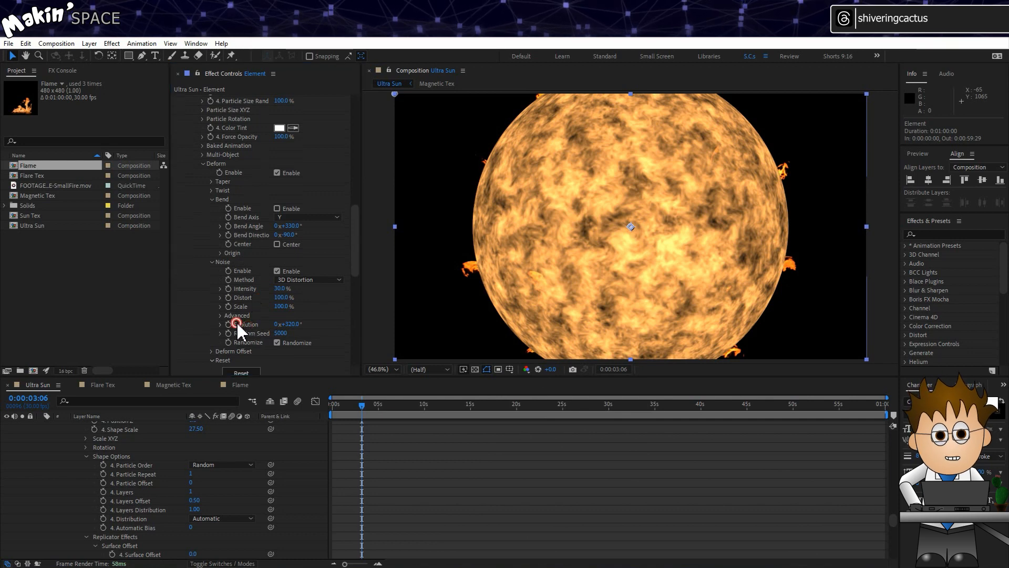
scroll(74, 504, down, 4)
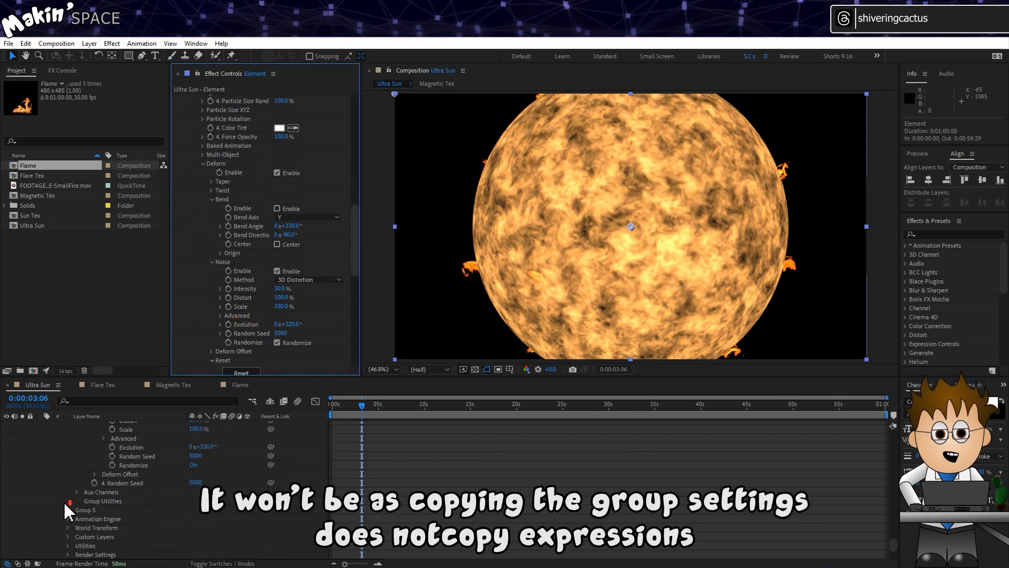
alt+click(112, 447)
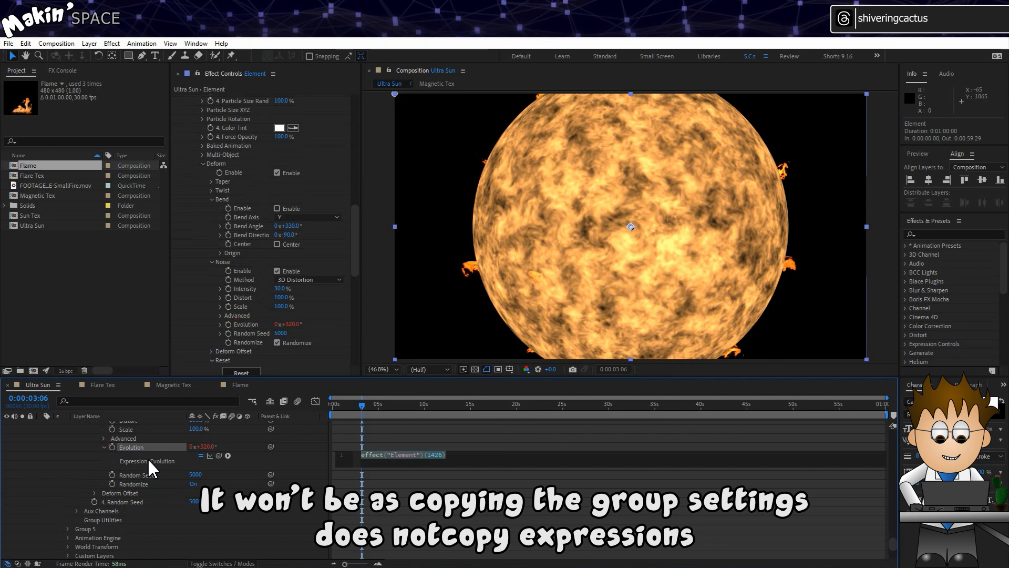
text(time*100)
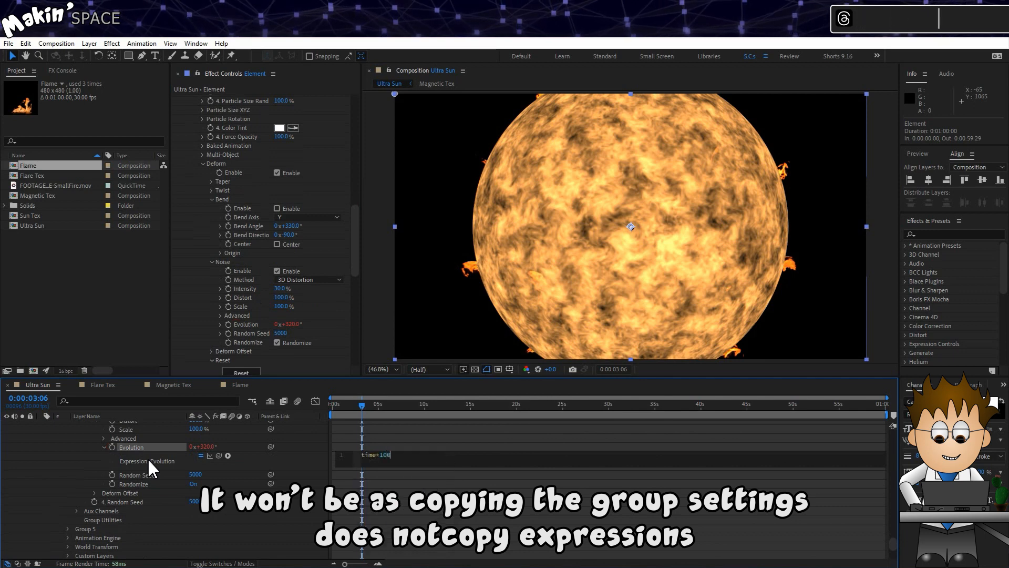
click(34, 466)
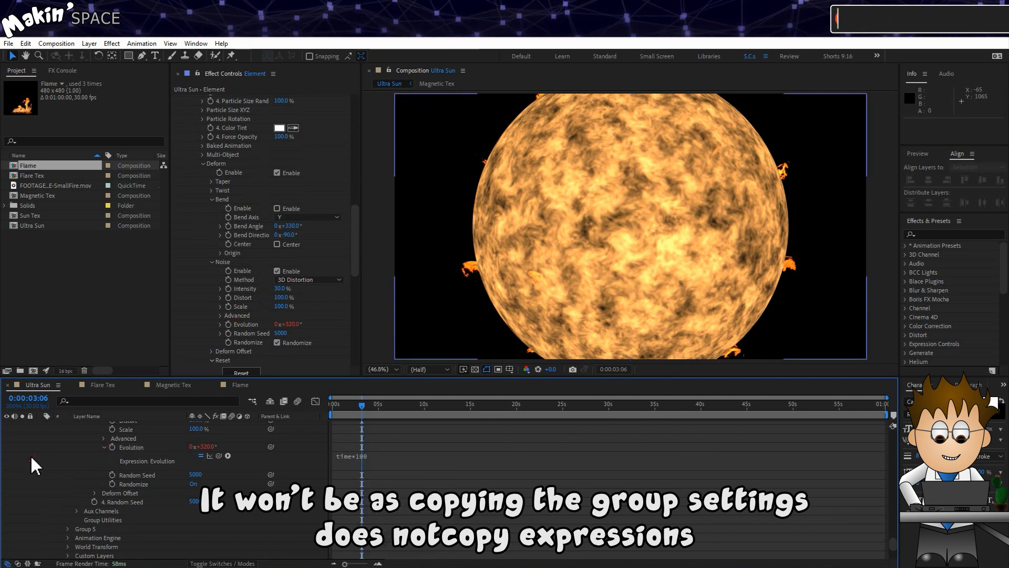
- Set Group 4's Particle Count to 80 in the Element effect and preview the animation
scroll(336, 302, up, 10)
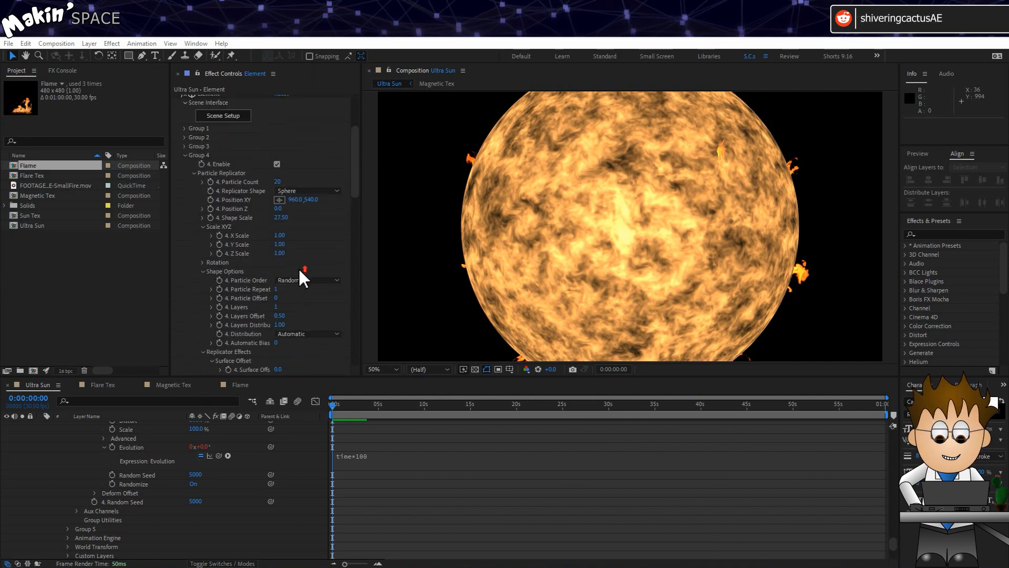
scroll(303, 277, up, 1)
click(279, 205)
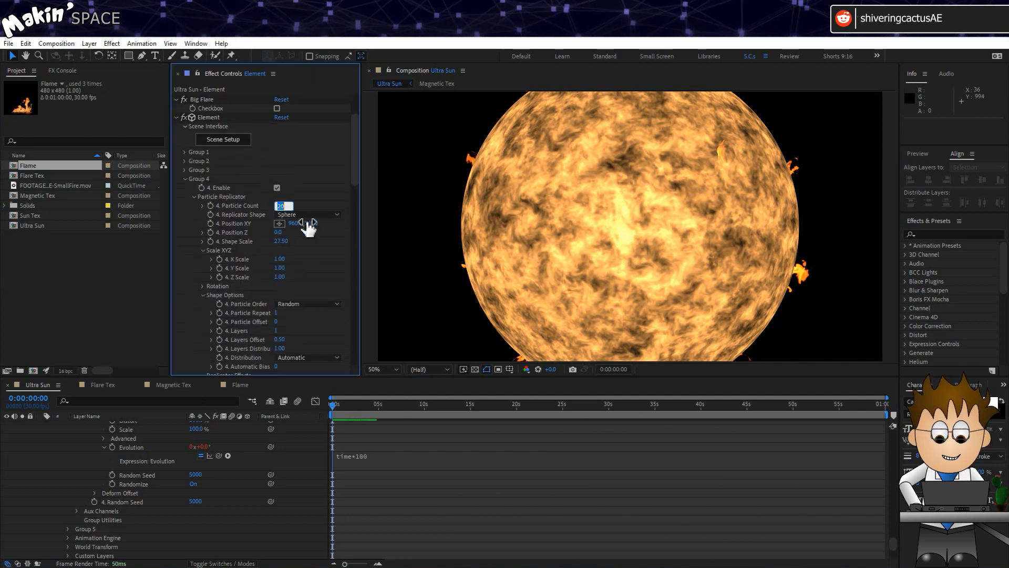
text(80)
key(Return)
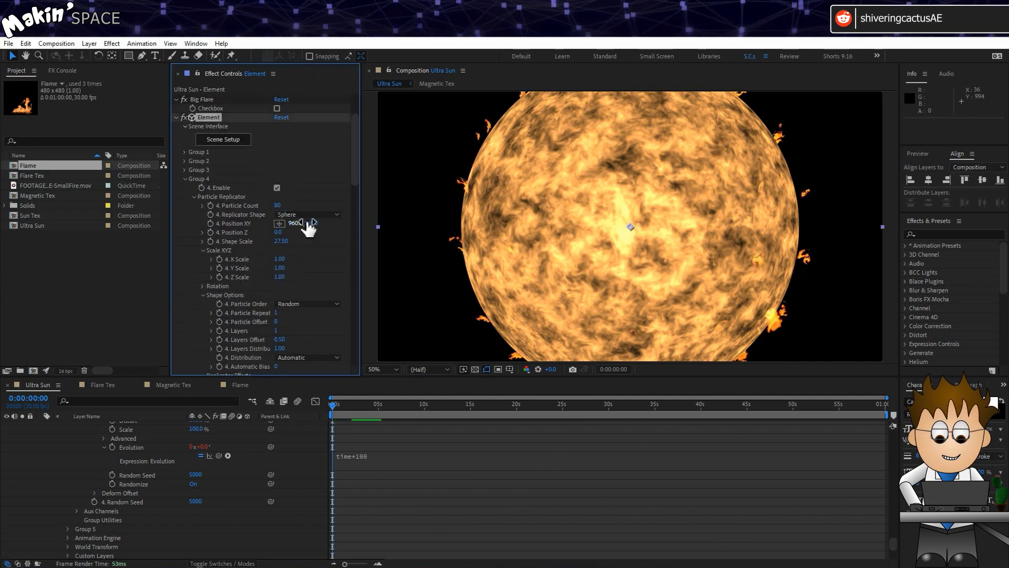
key(space)
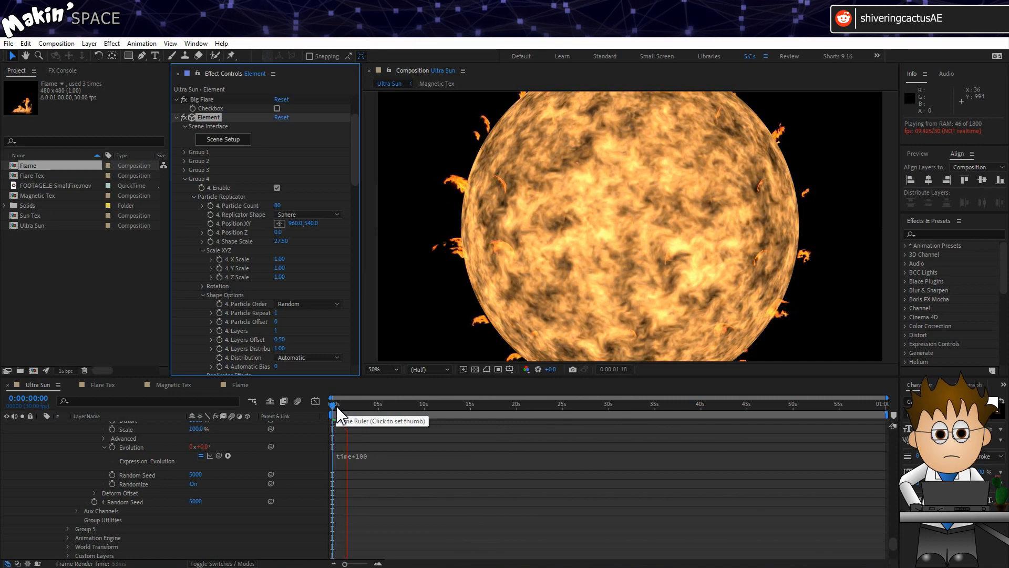
- Slow the fire footage in the Flame composition by moving its last Time Remap keyframe to about 12 seconds, and preview it
click(242, 386)
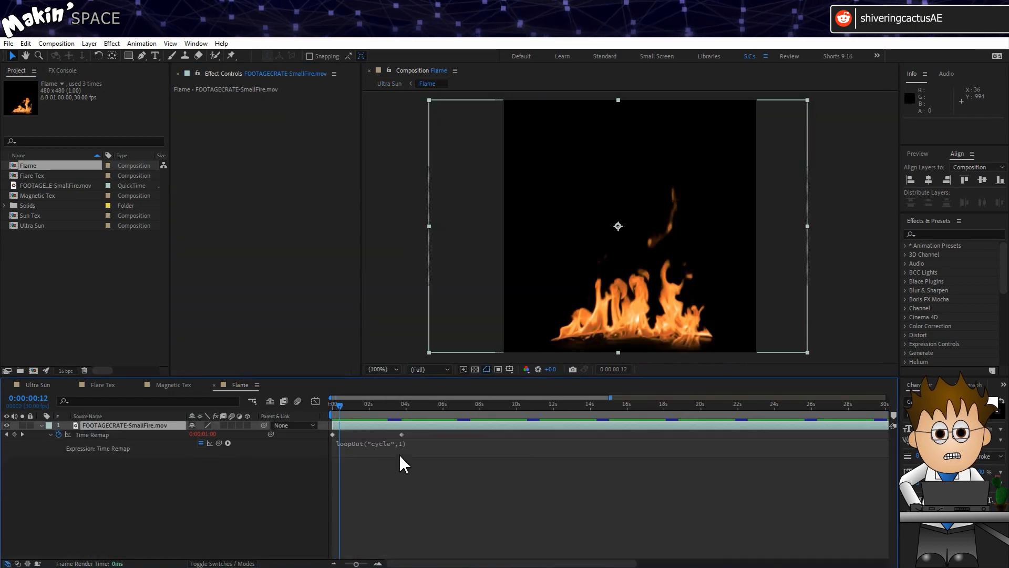
drag(402, 434, 553, 437)
key(space)
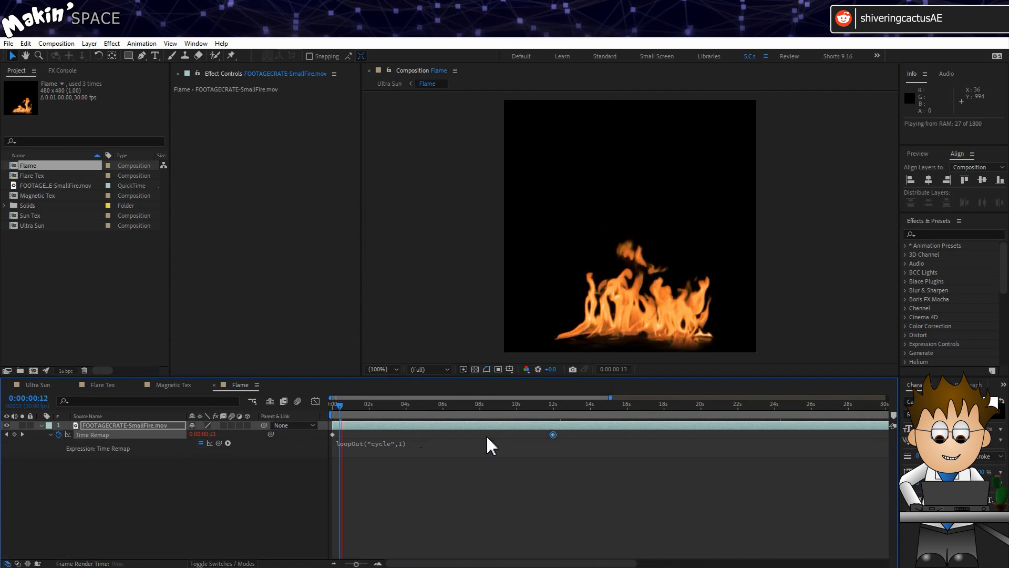
click(403, 411)
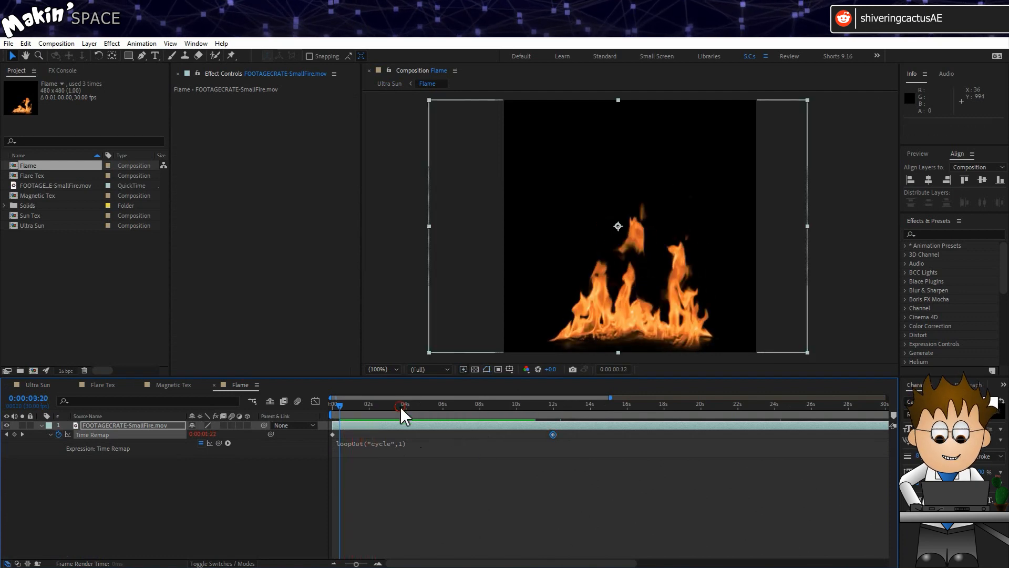
- Set the fire layer's frame blending to Pixel Motion, enable frame blending for the composition, and preview from the start
right_click(413, 427)
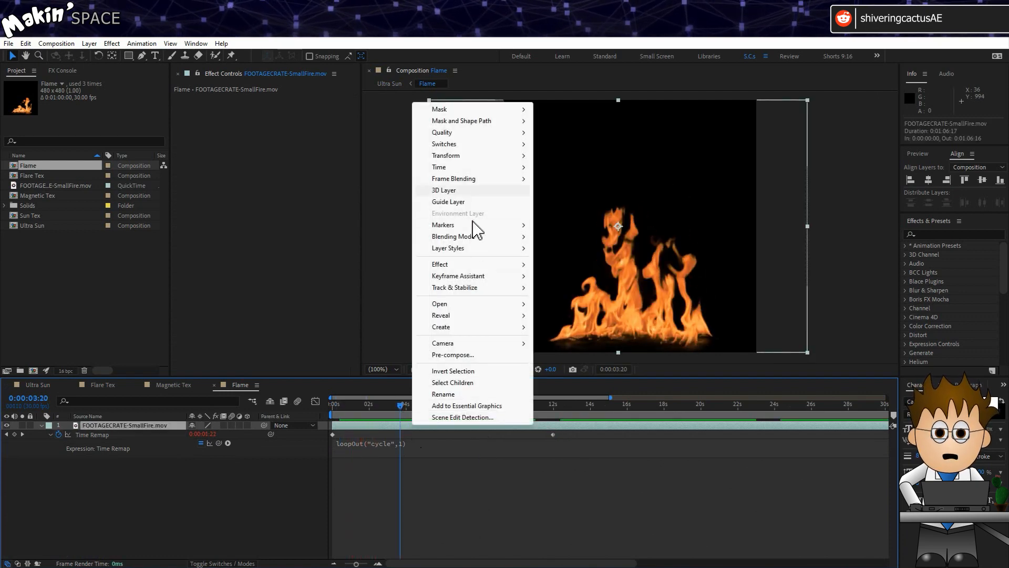
mouse_move(476, 184)
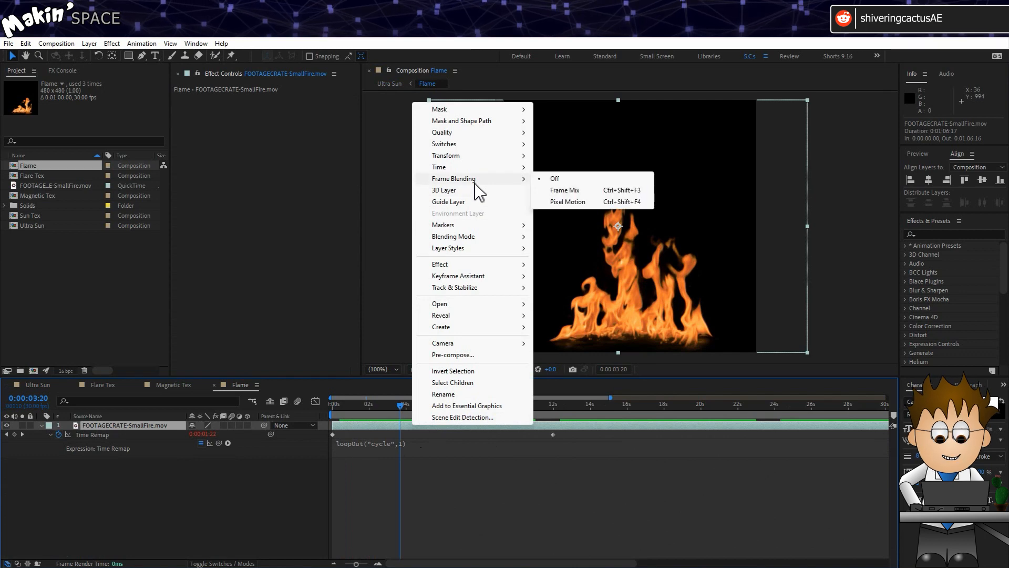
click(613, 202)
key(Home)
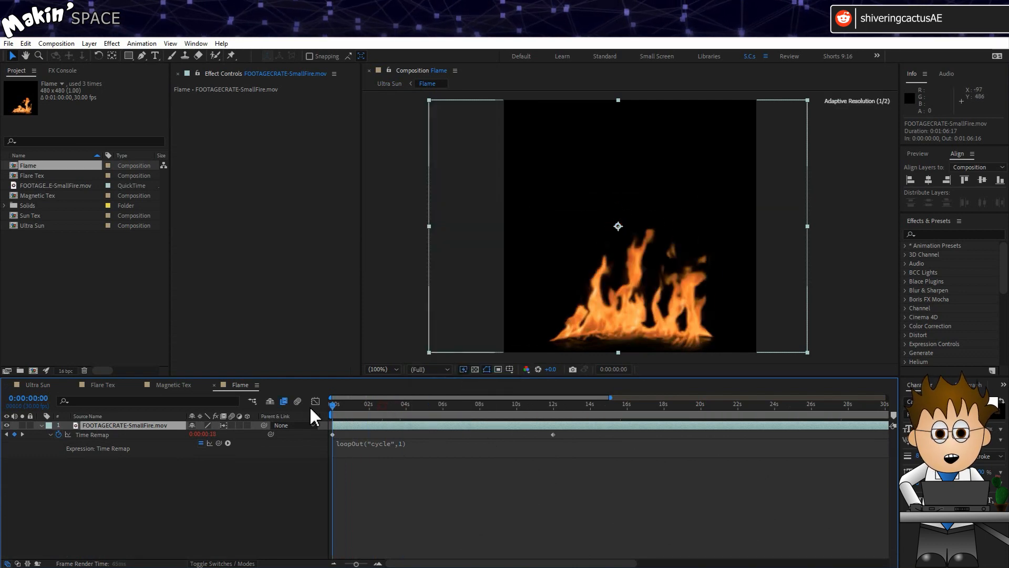
click(284, 401)
key(space)
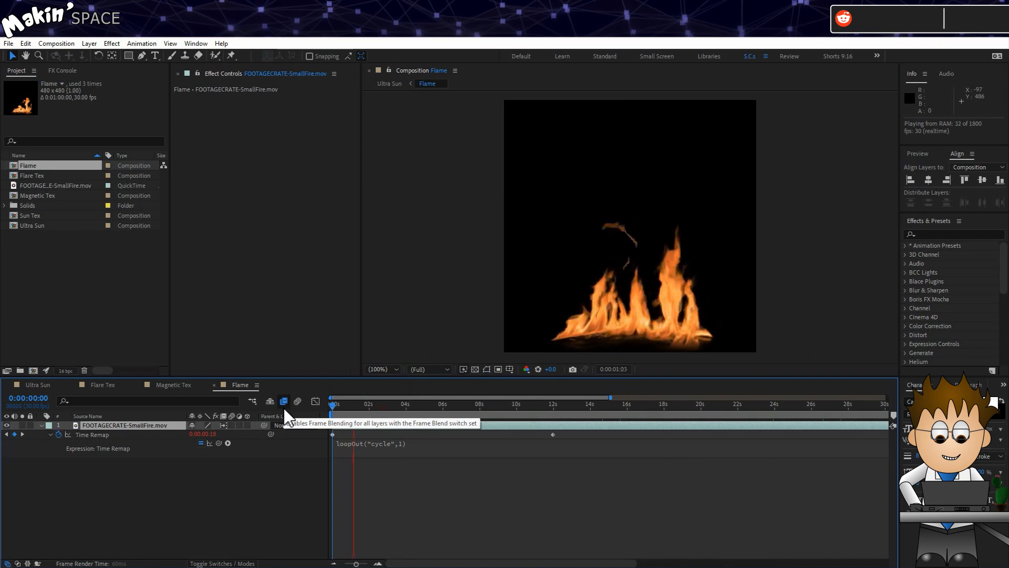
- In the Ultra Sun composition, rotate Group 4's replicator to X 56°, Y -91° and Z 161°
click(40, 387)
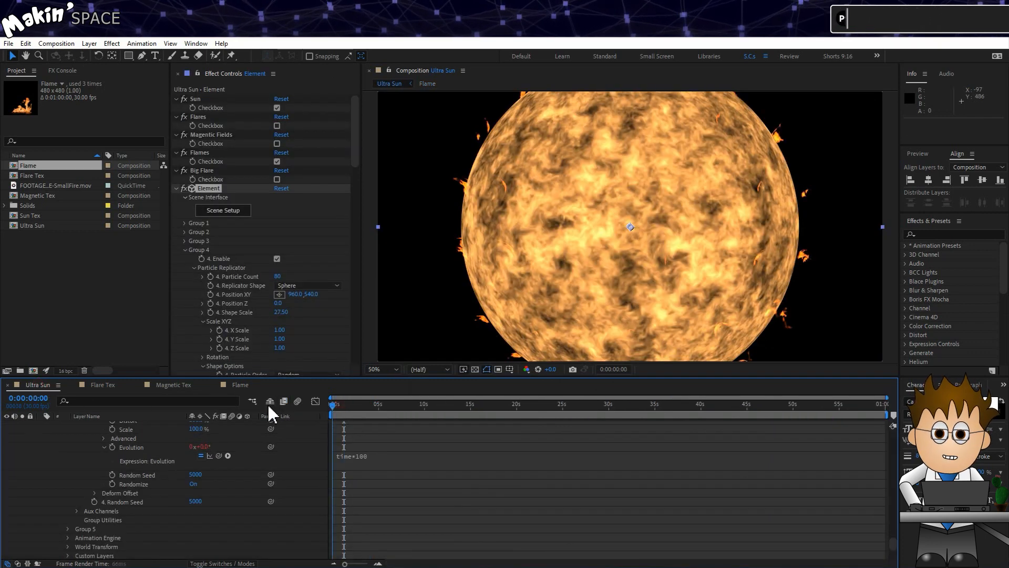
scroll(240, 308, down, 3)
click(202, 309)
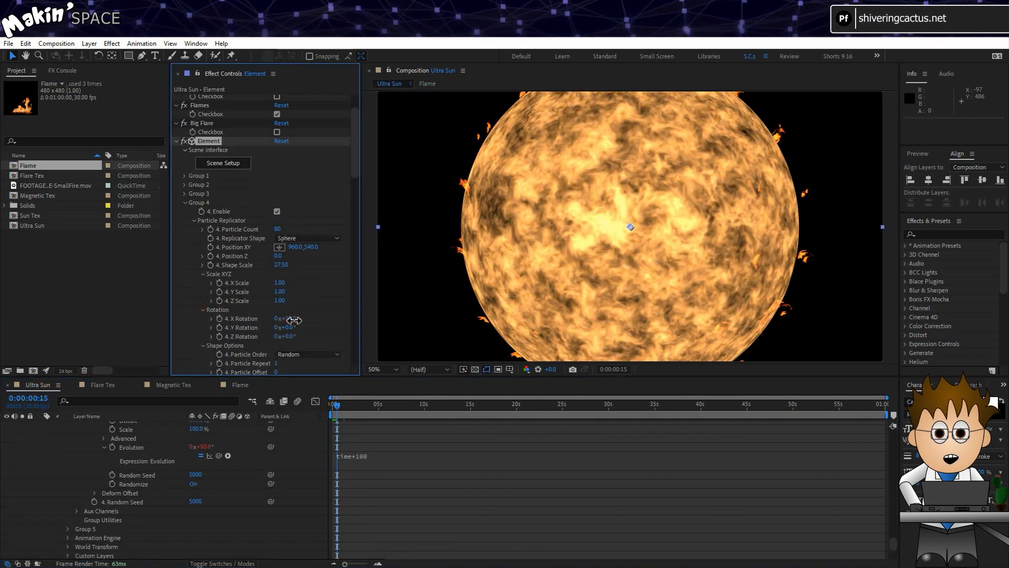
drag(293, 320, 313, 337)
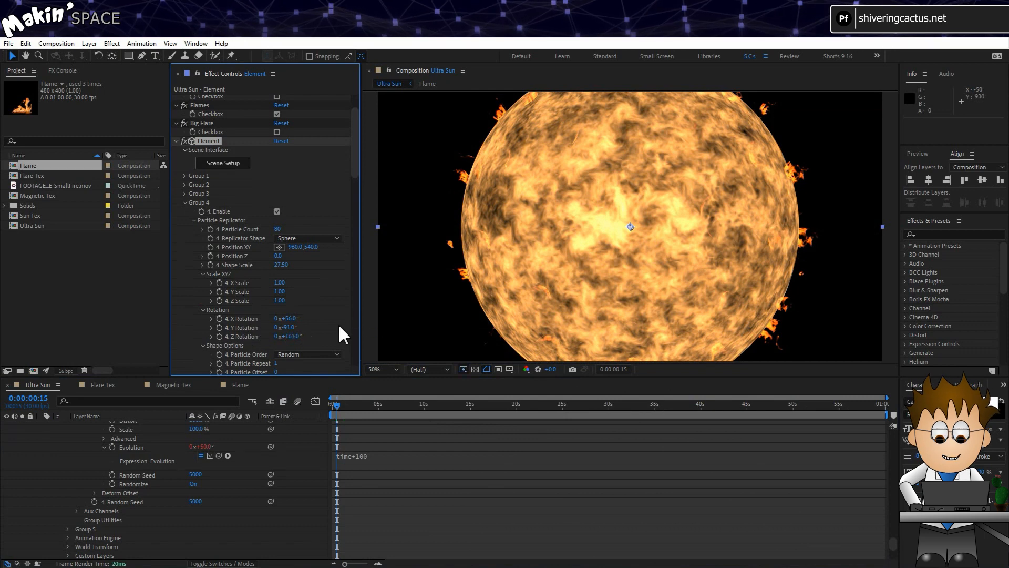
- Turn the Flares and Magnetic Fields checkboxes back on for the Element layer
scroll(240, 316, up, 2)
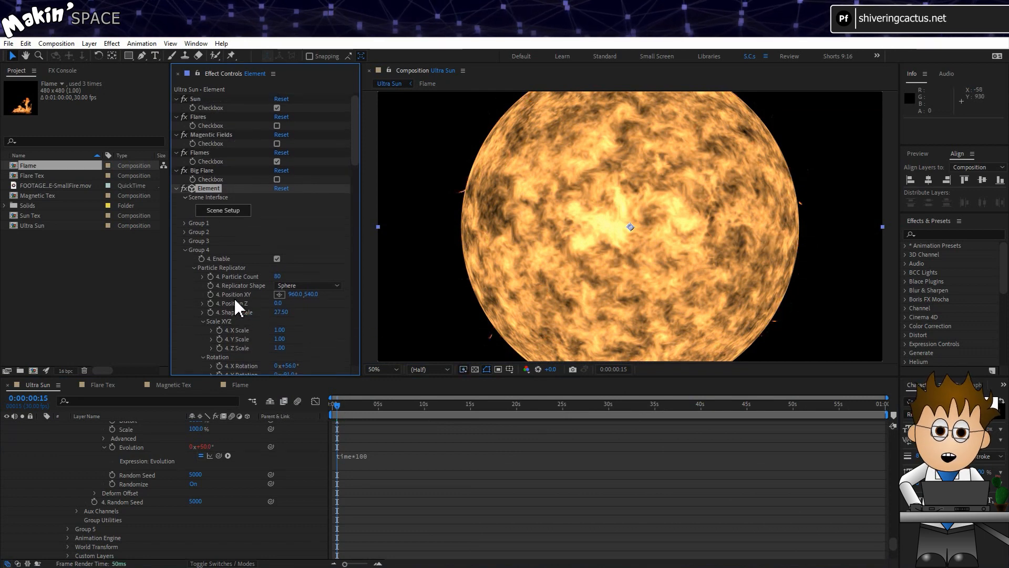
click(277, 126)
click(277, 144)
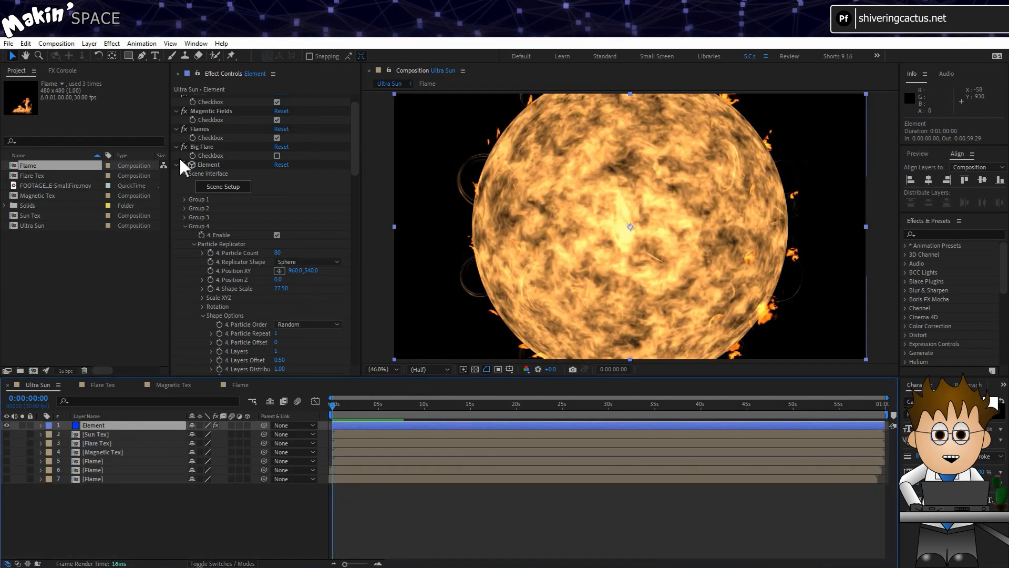
- Collapse the Element effect and add a Channel Blur to the layer with Alpha Blurriness 5
click(177, 164)
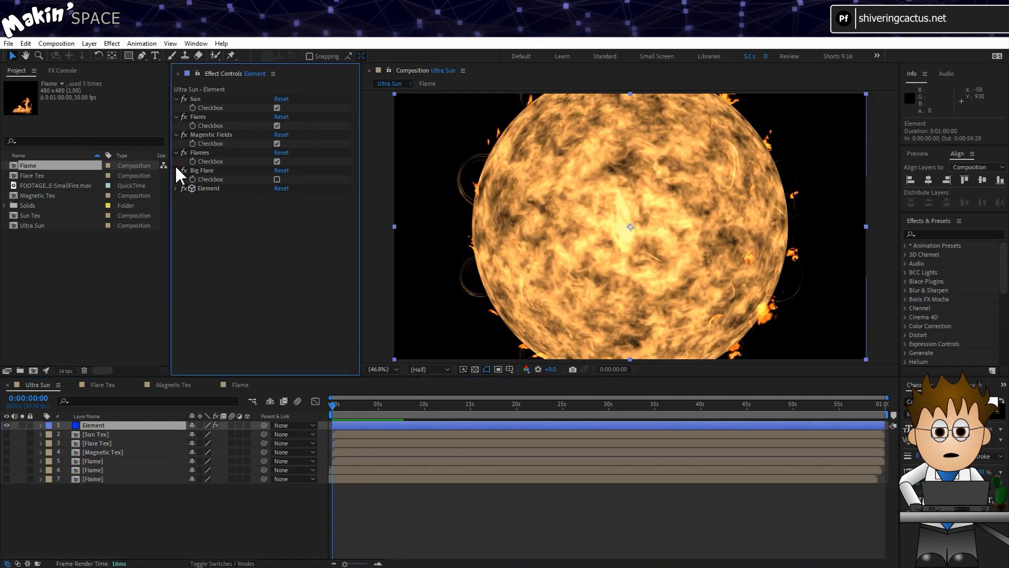
click(112, 43)
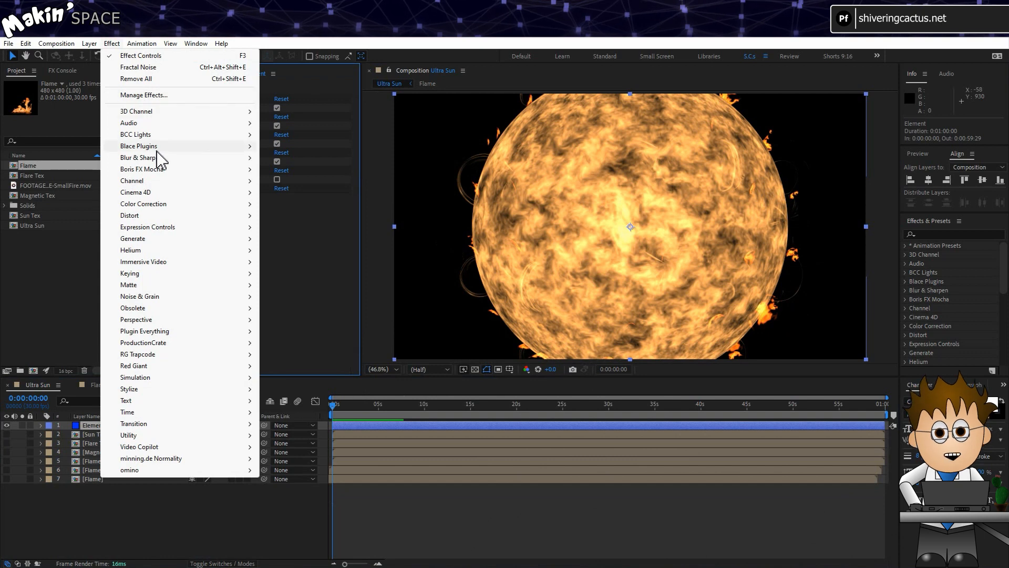
click(156, 157)
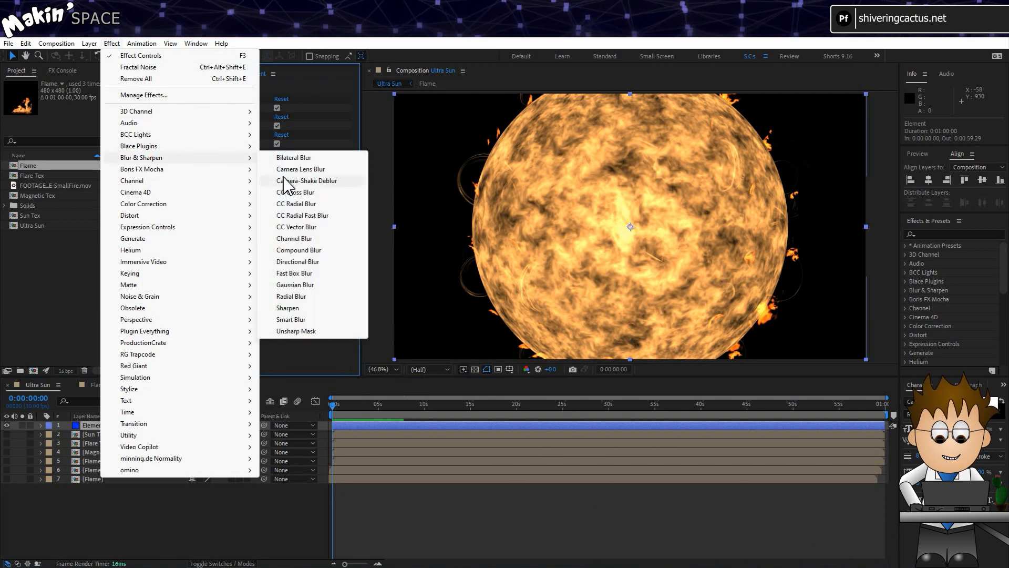
click(305, 238)
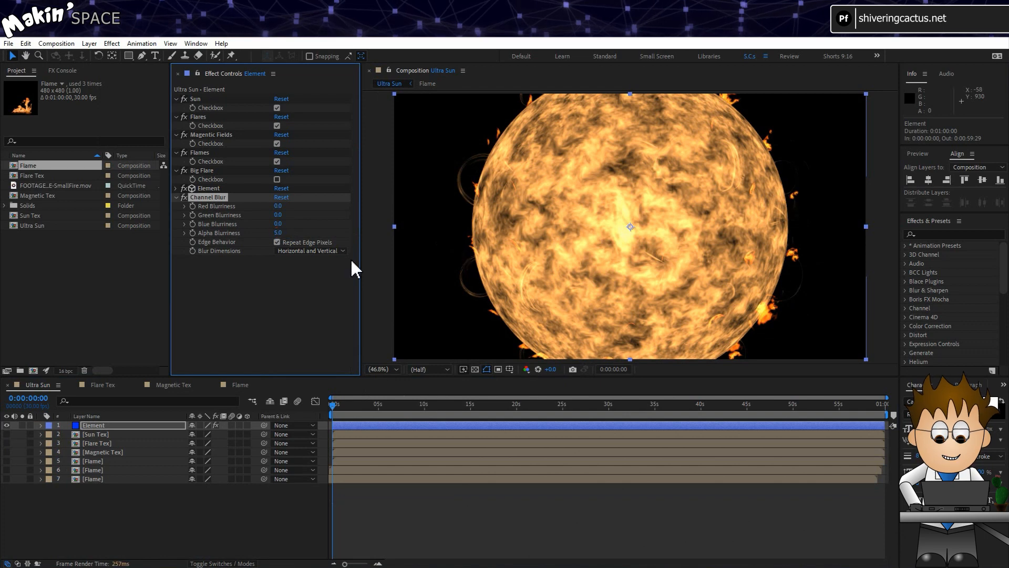
- Add a Glow effect based on the Alpha Channel, using A & B Colors and a 100% threshold
click(115, 45)
click(178, 388)
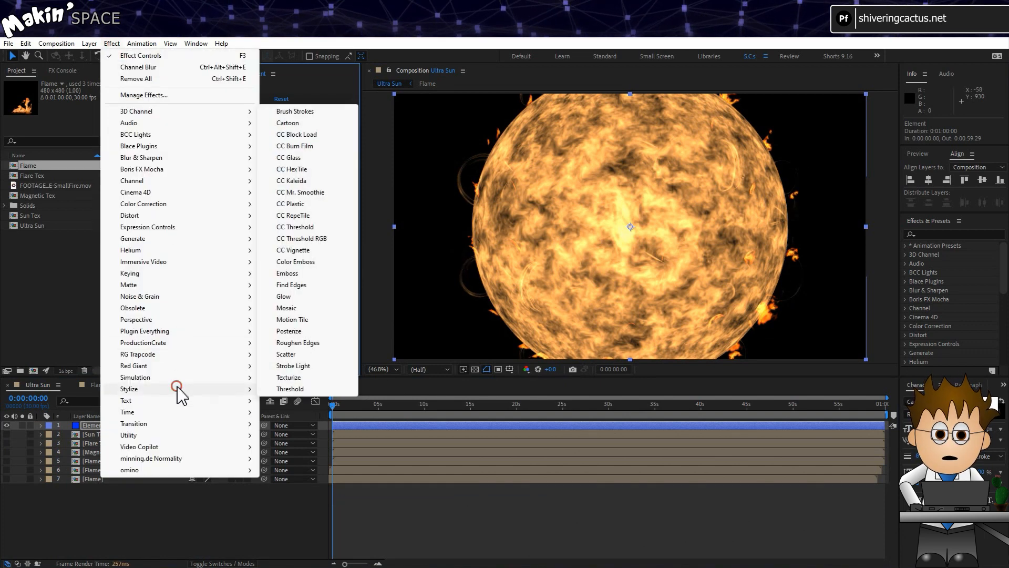
click(288, 296)
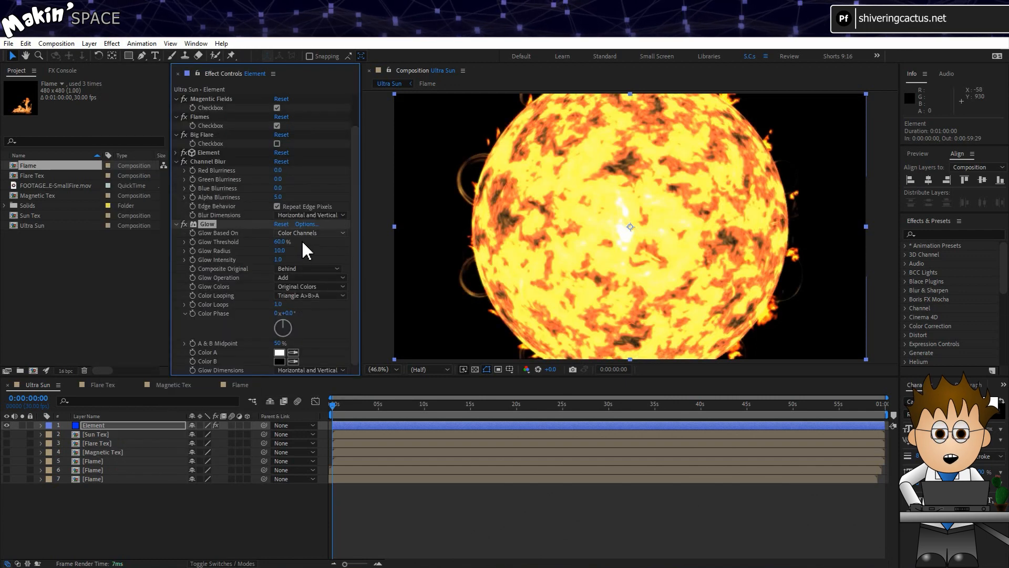
click(310, 232)
click(318, 241)
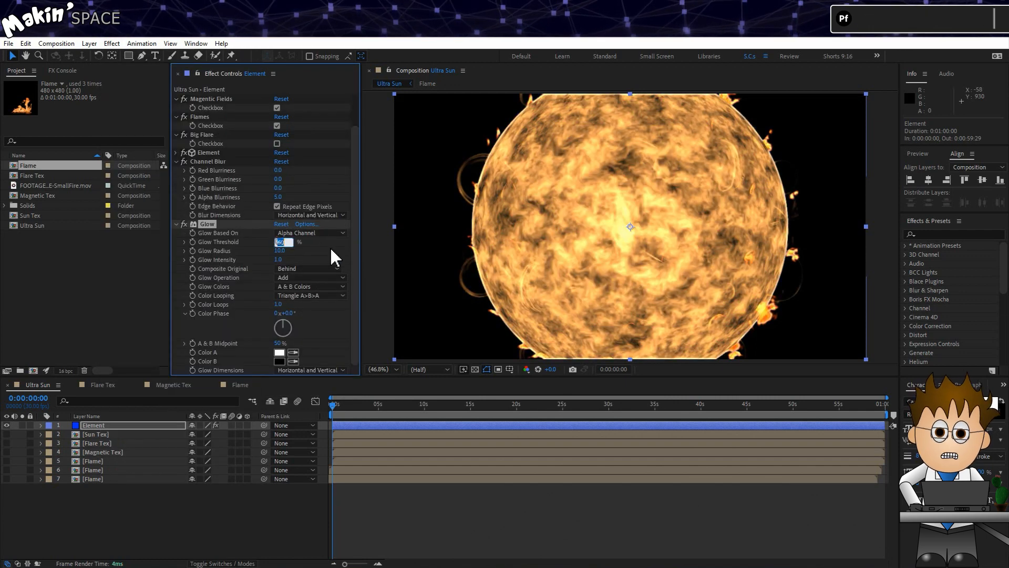
text(100)
key(Return)
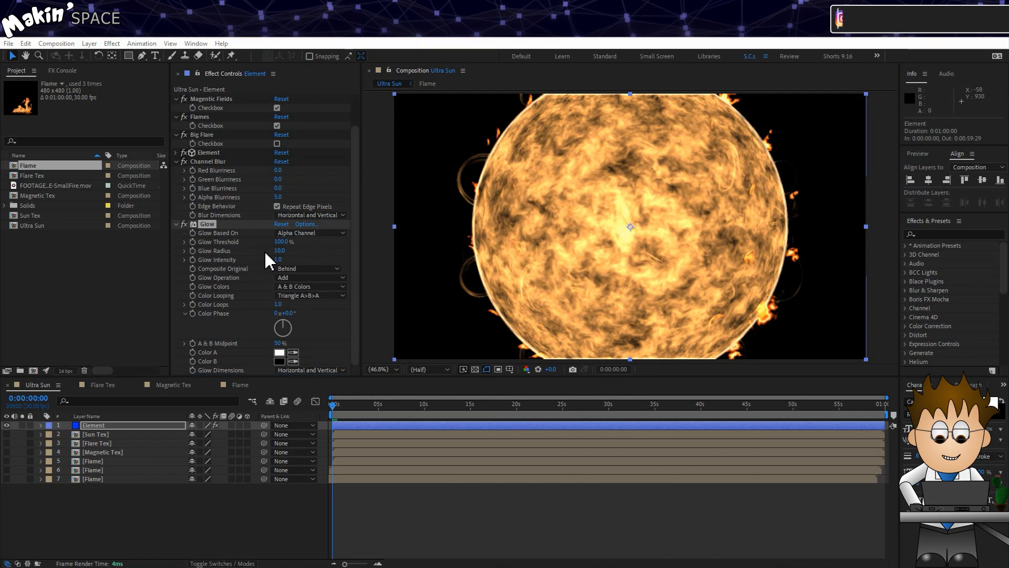
- Set the Glow Radius to 270 and the Glow Intensity to 1.4
click(280, 251)
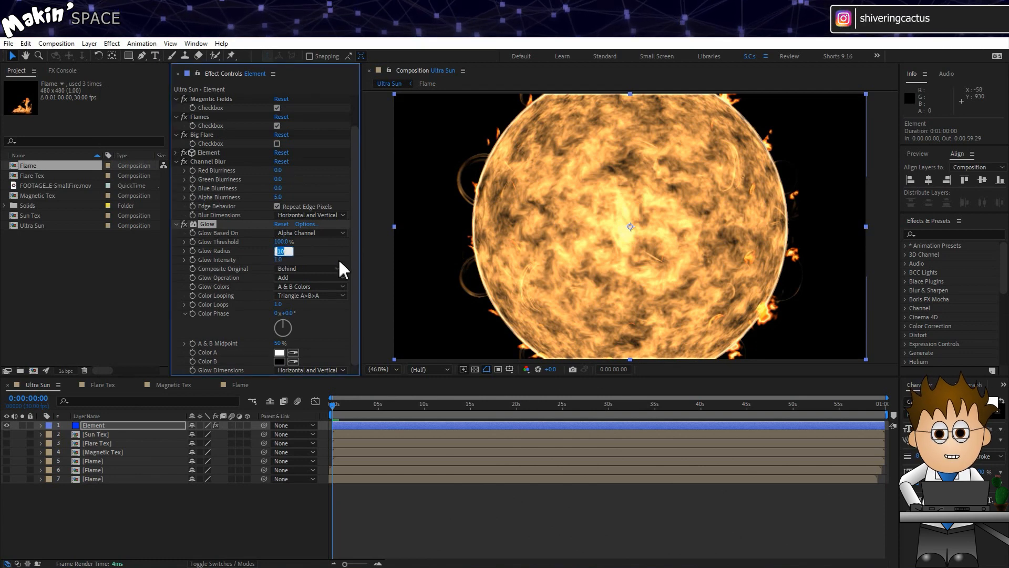
key(Return)
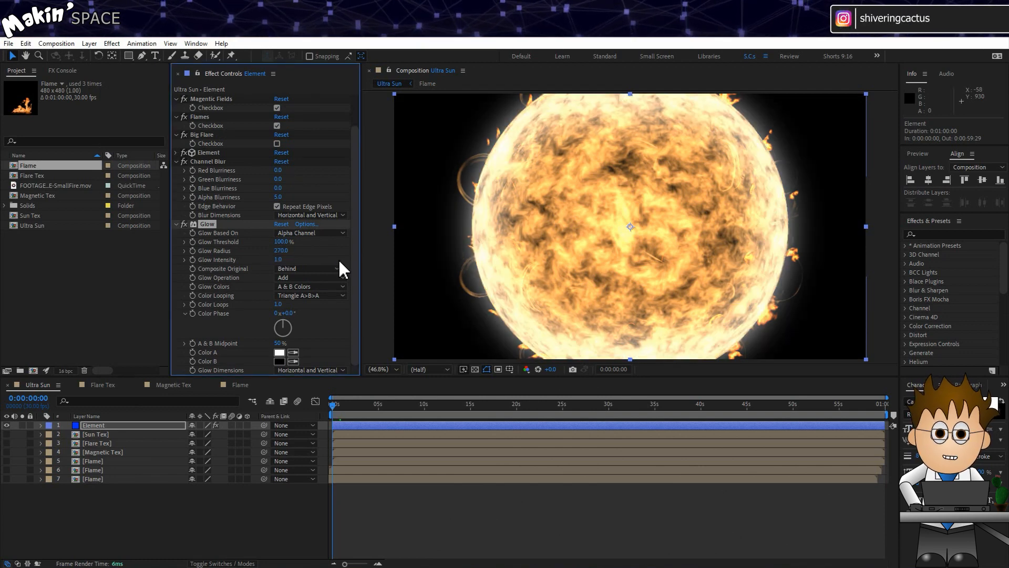
click(277, 260)
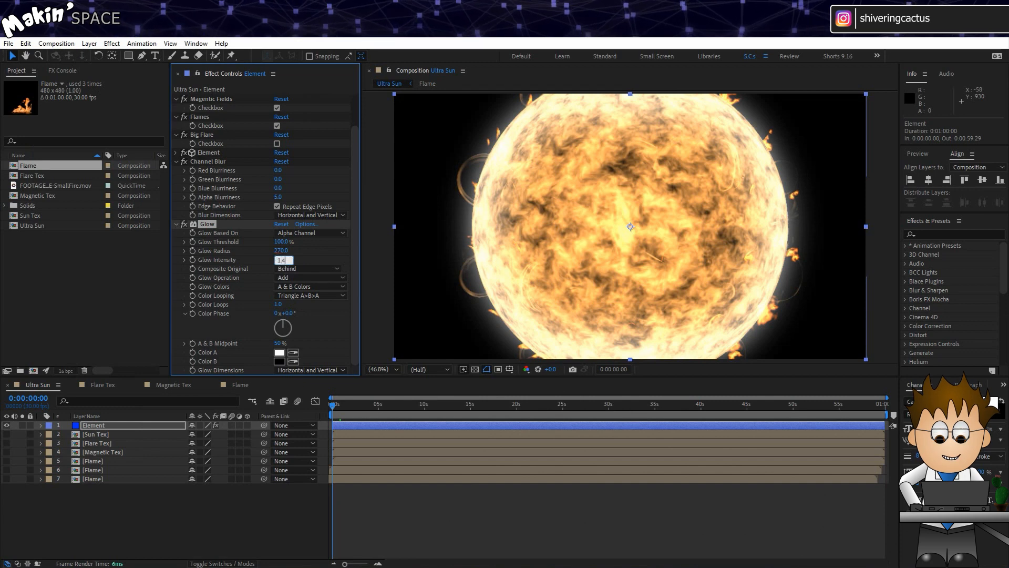
key(Return)
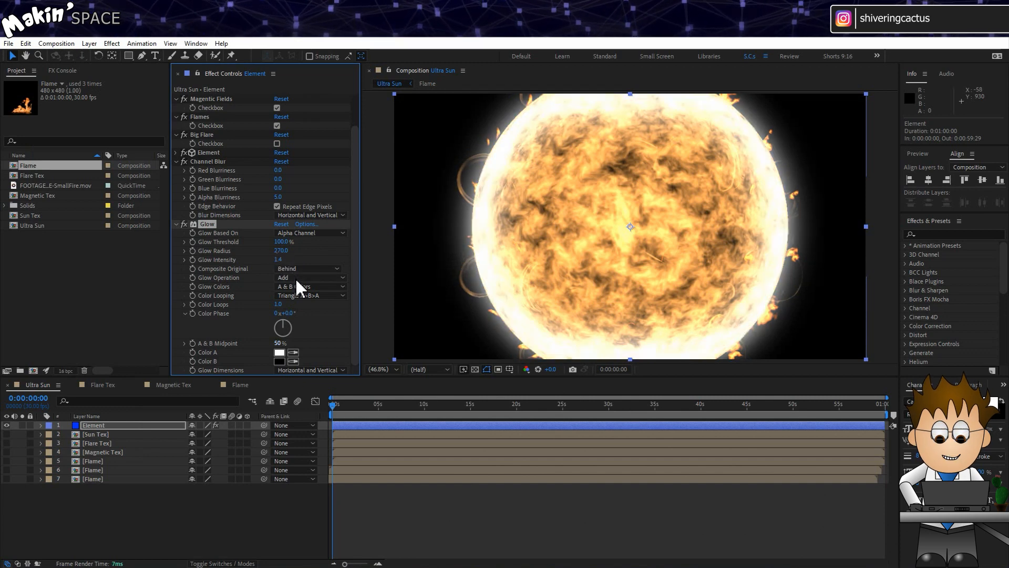
- Set the Glow effect's Color A to FFA800 and Color B to FF2901
click(280, 353)
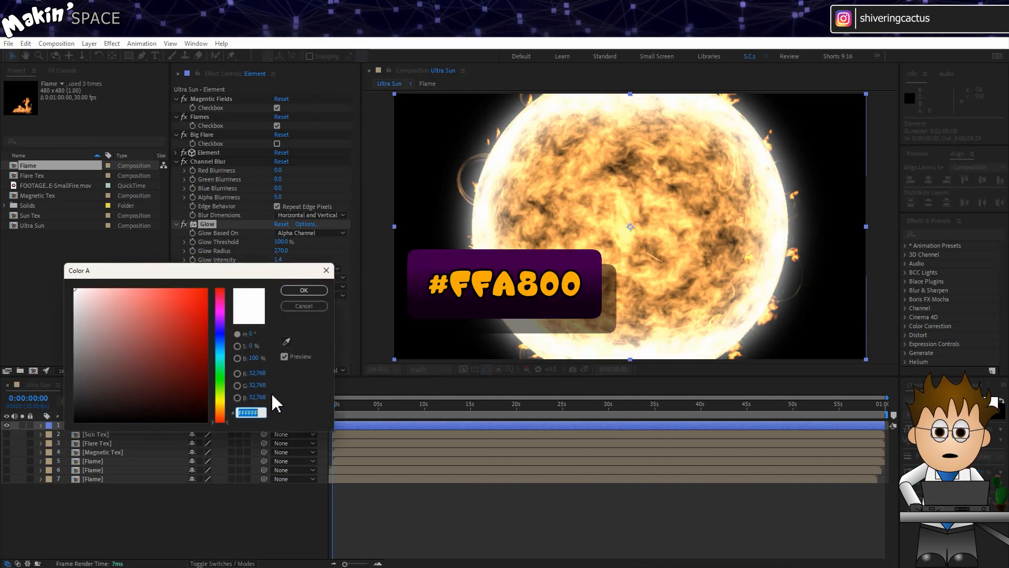
text(FFA800)
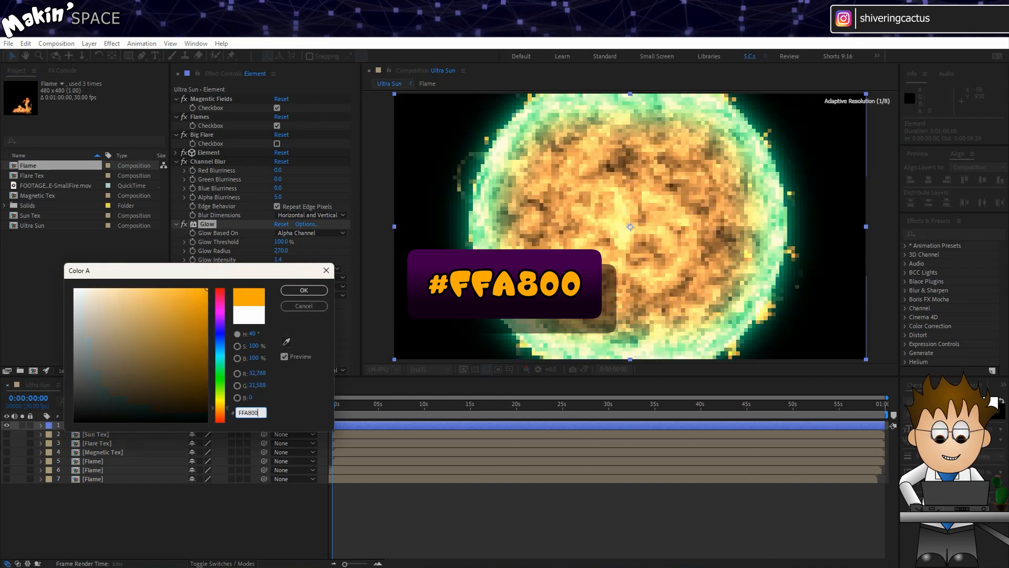
click(315, 291)
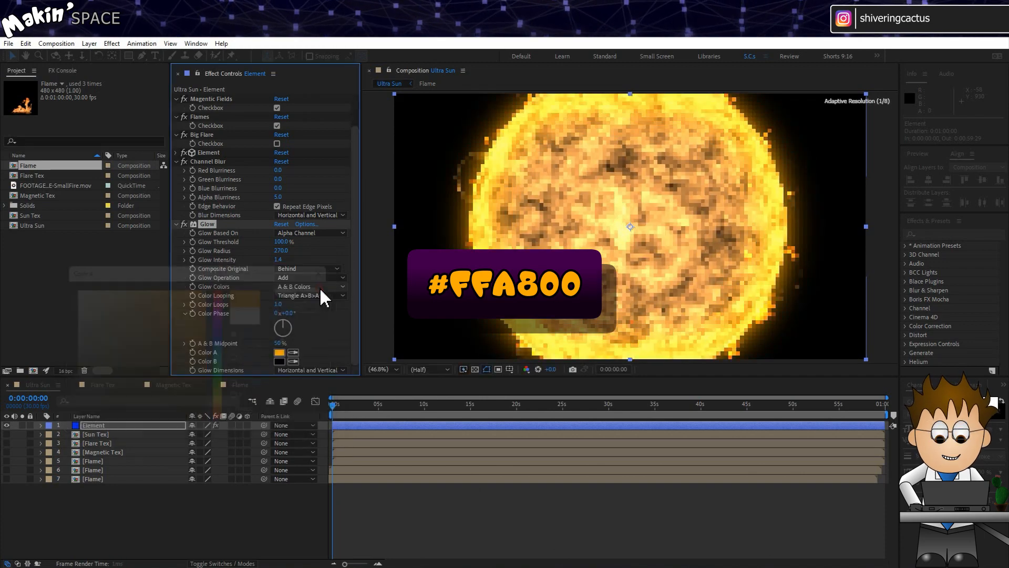
click(279, 361)
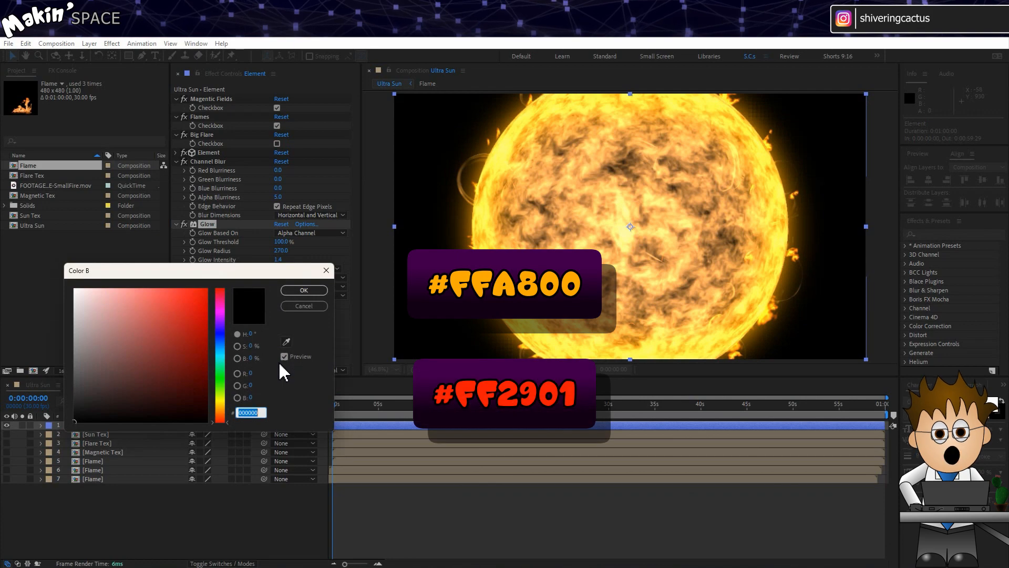
text(FF29)
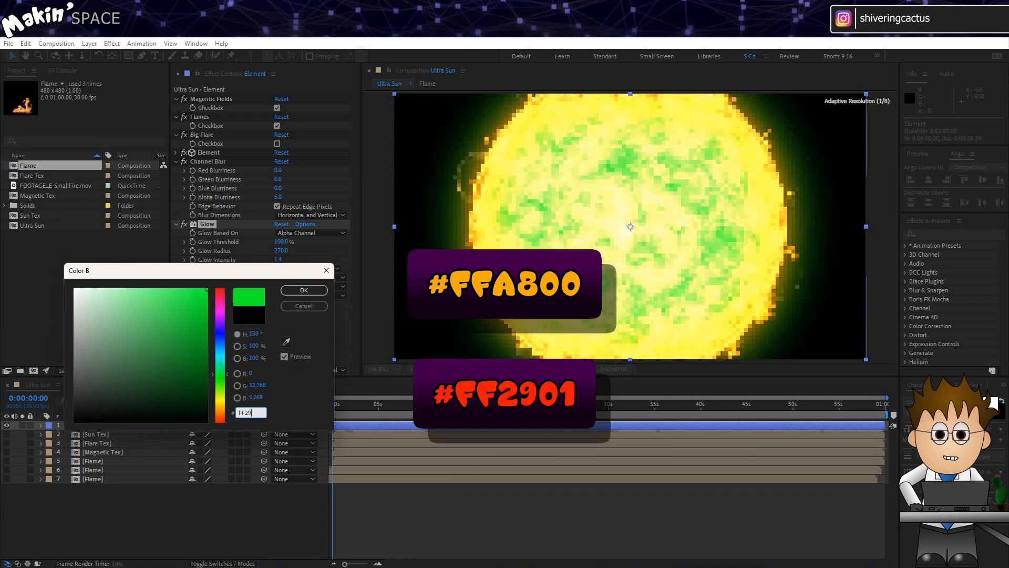
text(01)
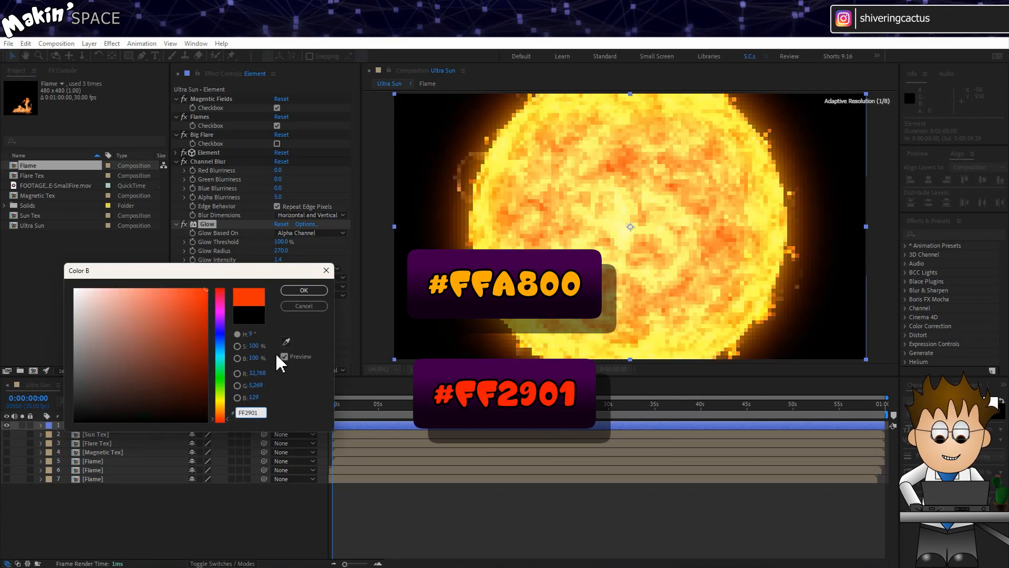
click(303, 290)
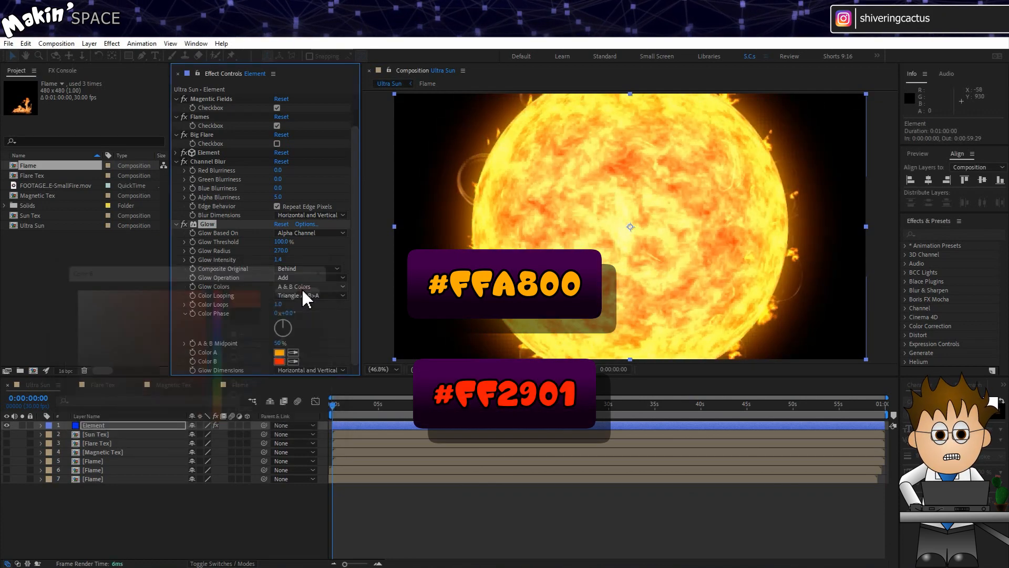
- Create a World Transform null from the Element effect's World Transform settings
click(177, 153)
click(185, 161)
click(185, 187)
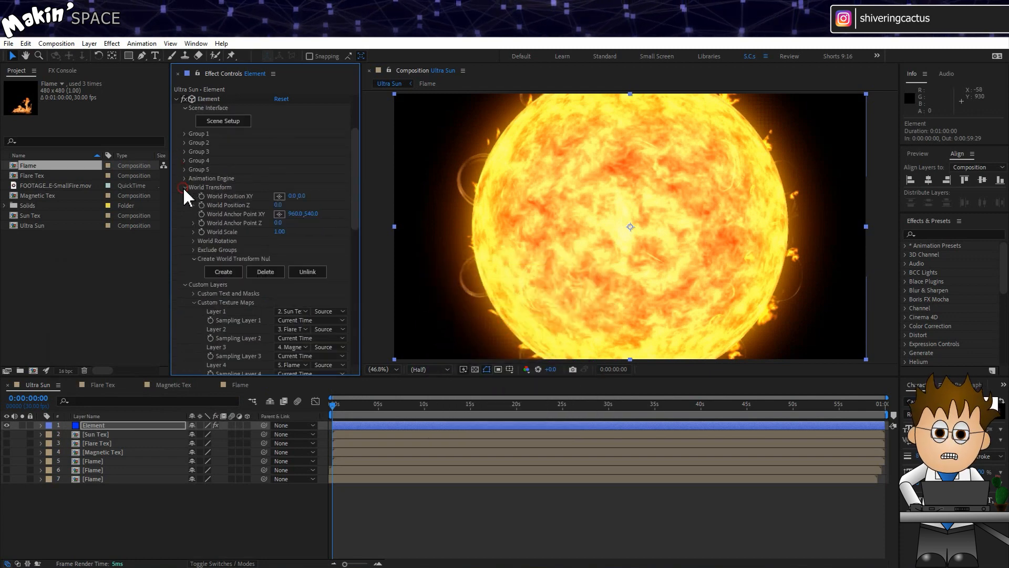
click(235, 274)
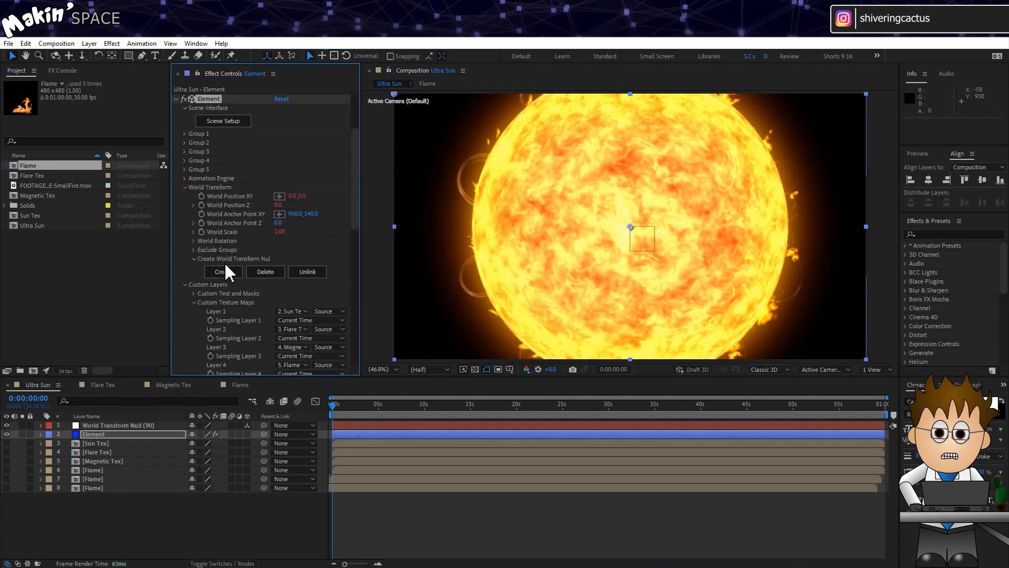
- Rename the world transform null layer as Sun NULL
click(129, 425)
key(Return)
text(S)
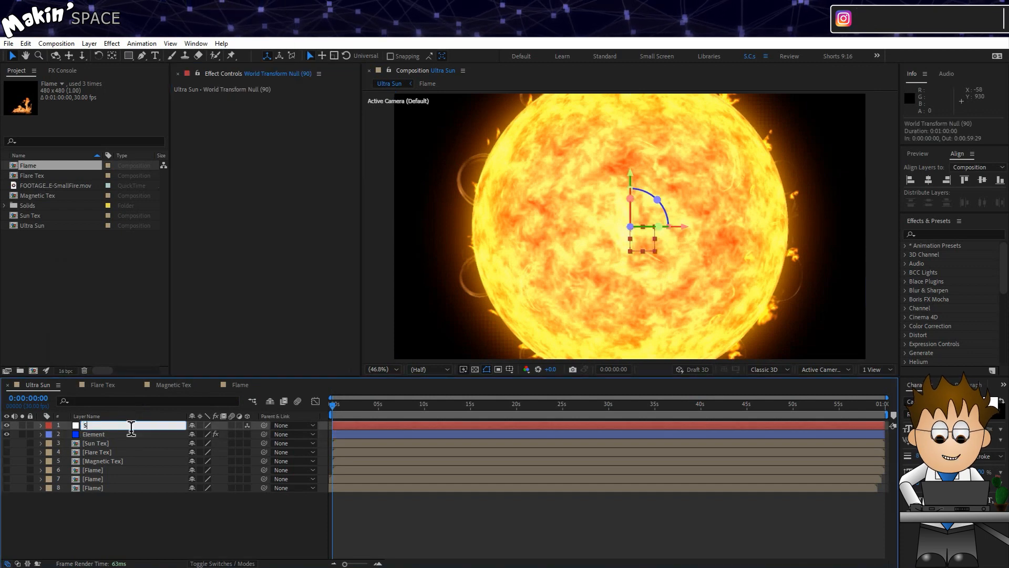
text(un NULL)
key(Return)
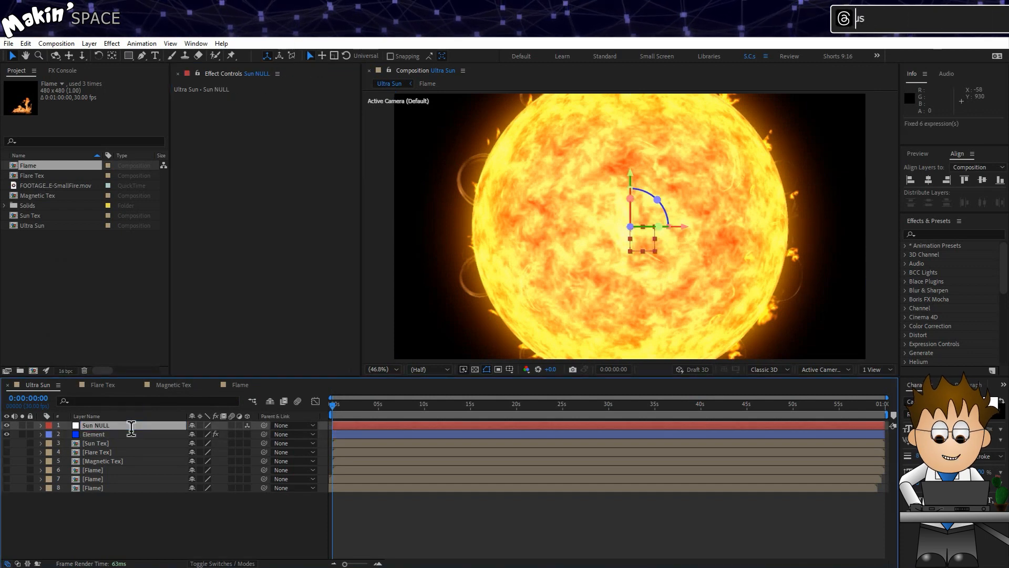
- Start a new solid layer and set its color to FFA200
click(89, 43)
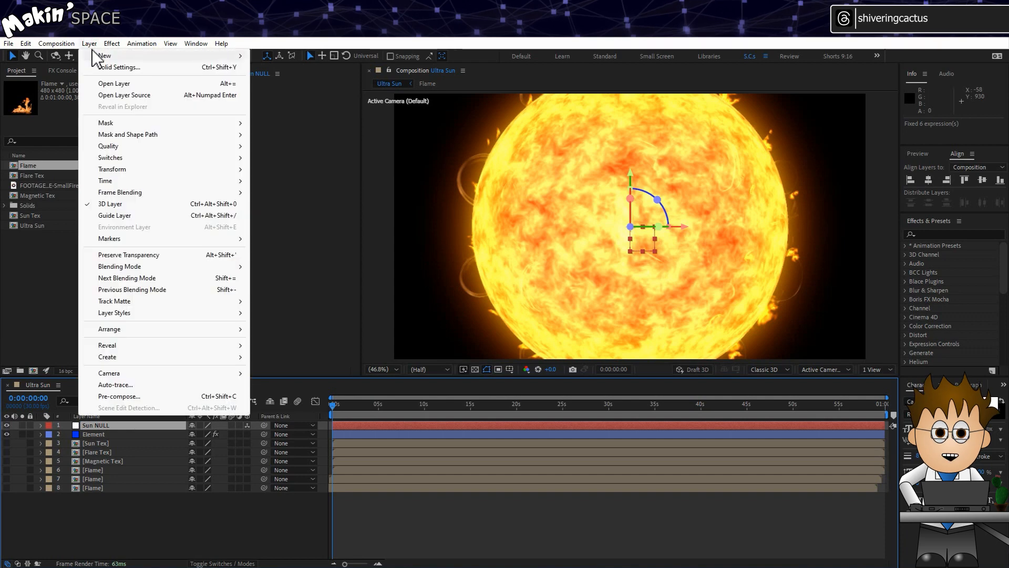
mouse_move(95, 57)
click(287, 67)
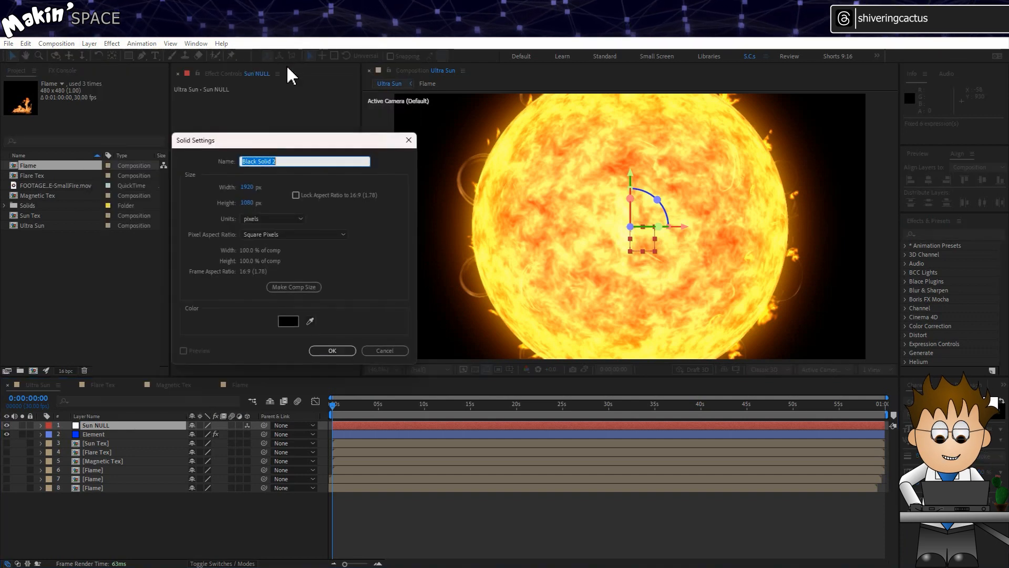
click(289, 328)
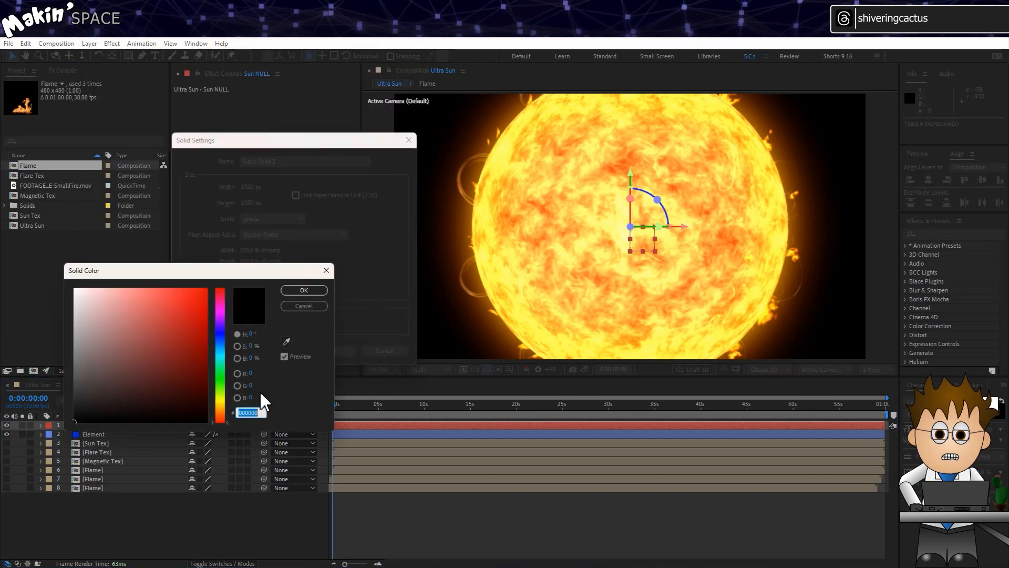
text(FFA)
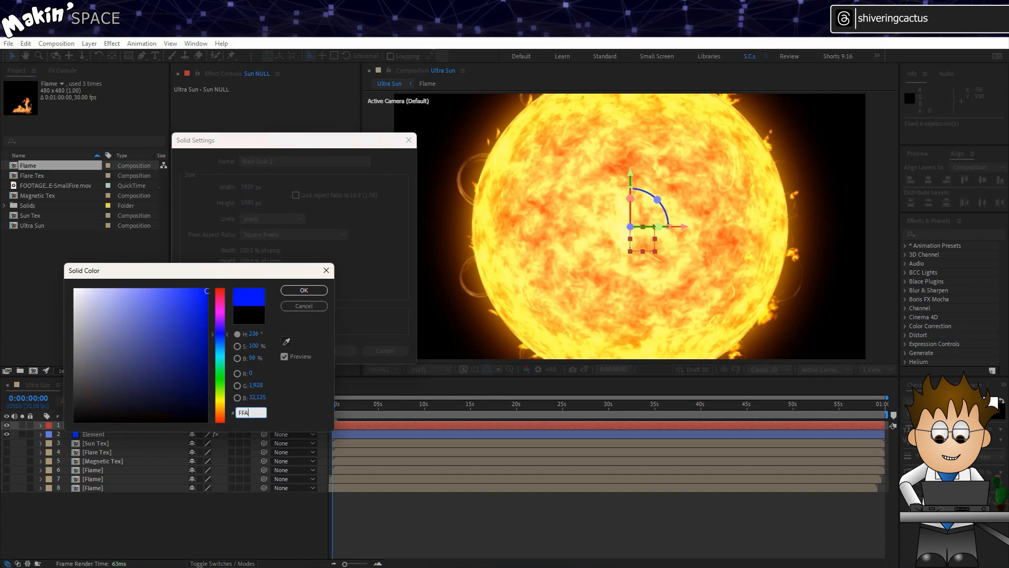
text(200)
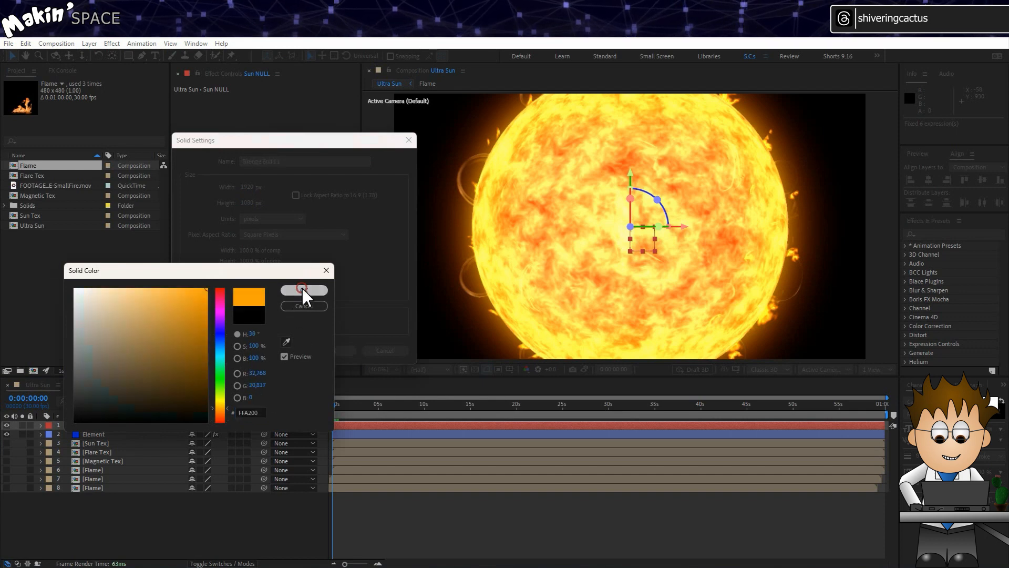
click(303, 290)
- Size the new solid to 1000 by 1000 pixels, create it and rename the layer as Photosphere
click(246, 188)
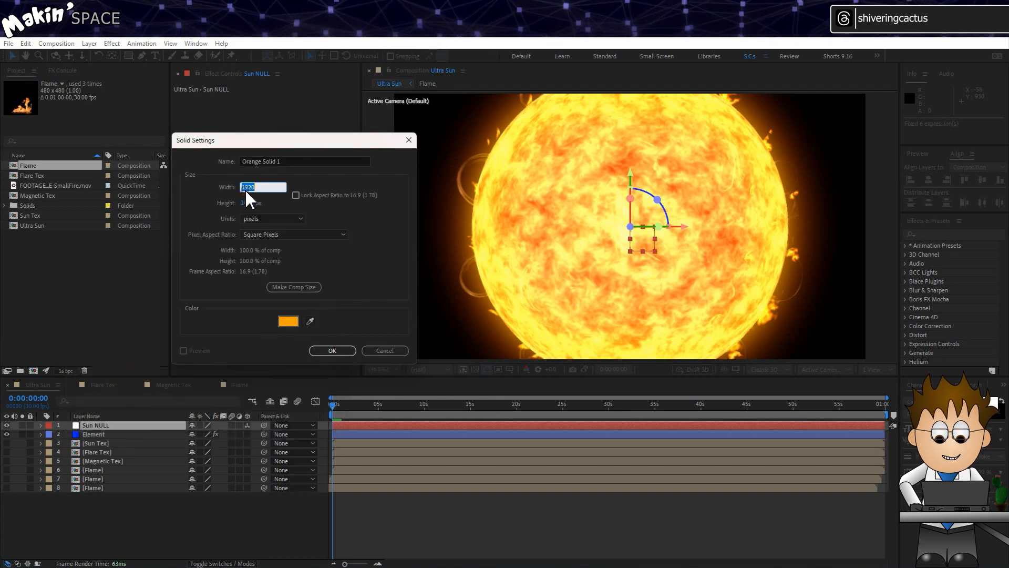
text(1000)
key(Tab)
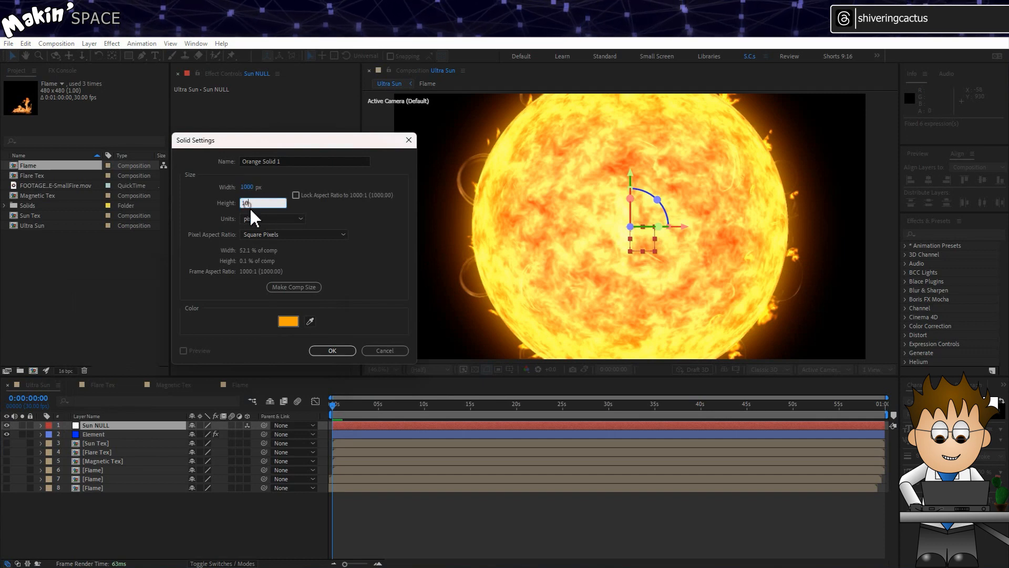
text(1000)
click(332, 202)
click(332, 350)
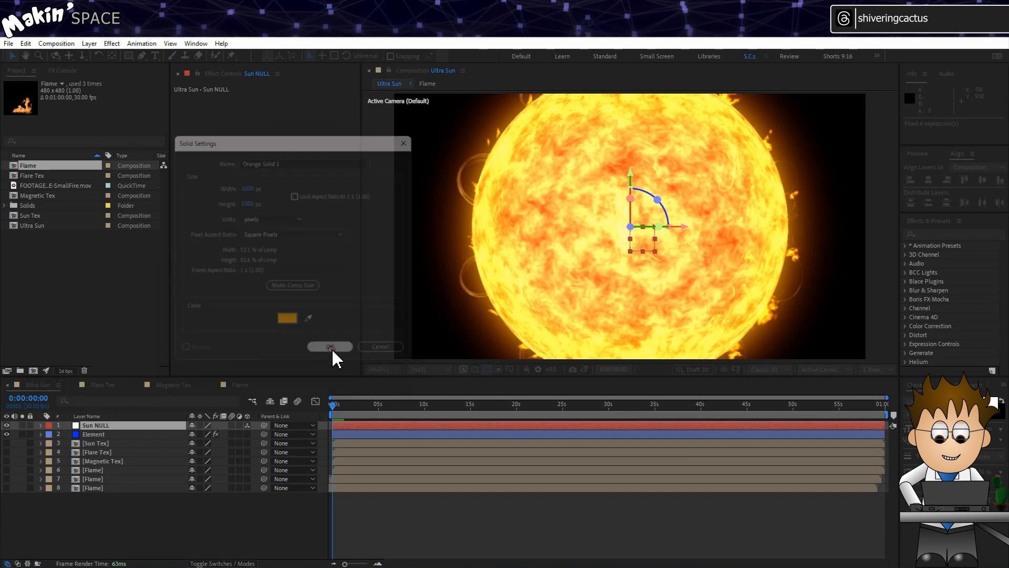
text(ona)
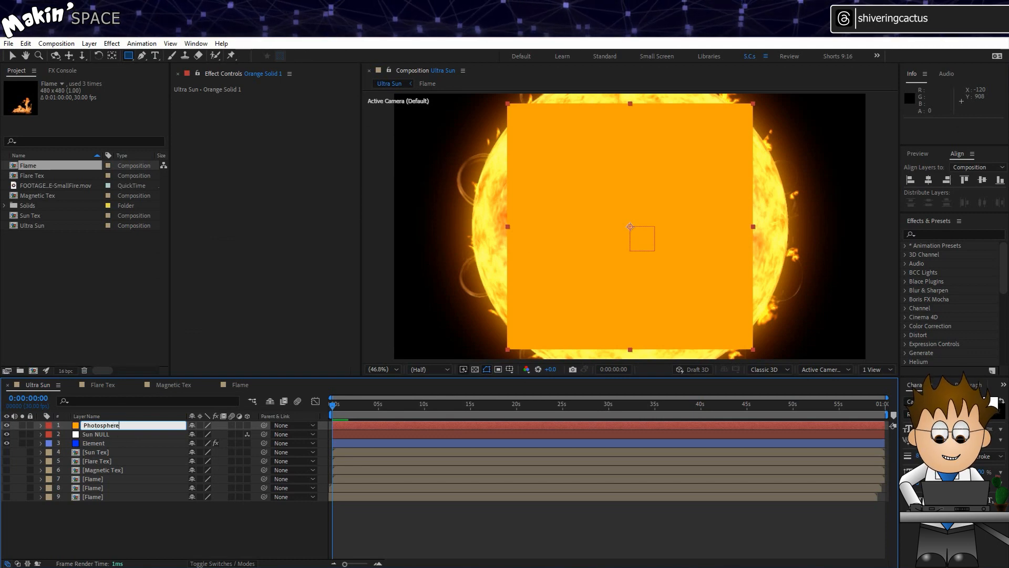
key(Return)
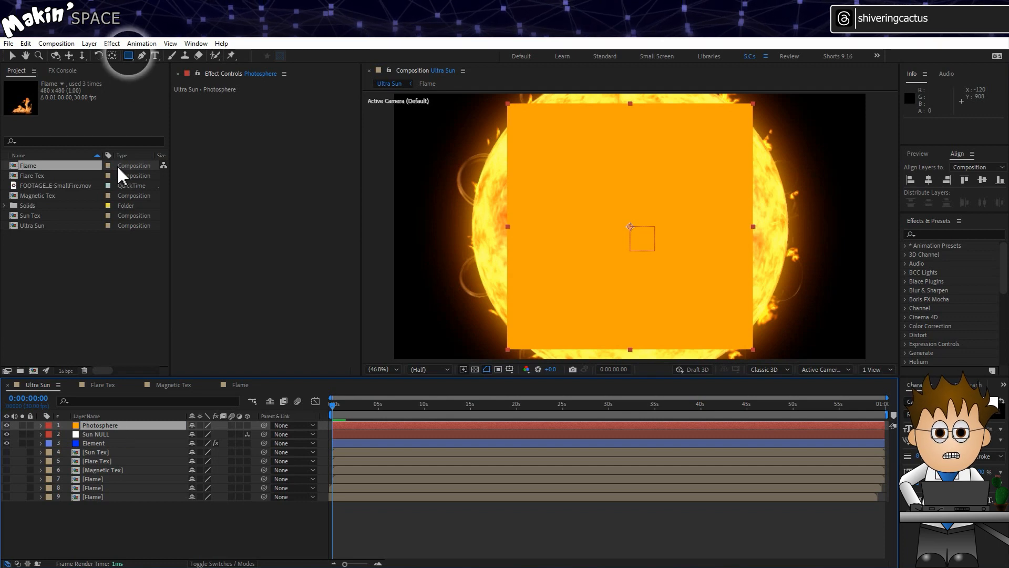
- Add a full-size ellipse mask to the Photosphere layer with a 250-pixel Mask Feather and a -250-pixel Mask Expansion
drag(130, 57, 148, 78)
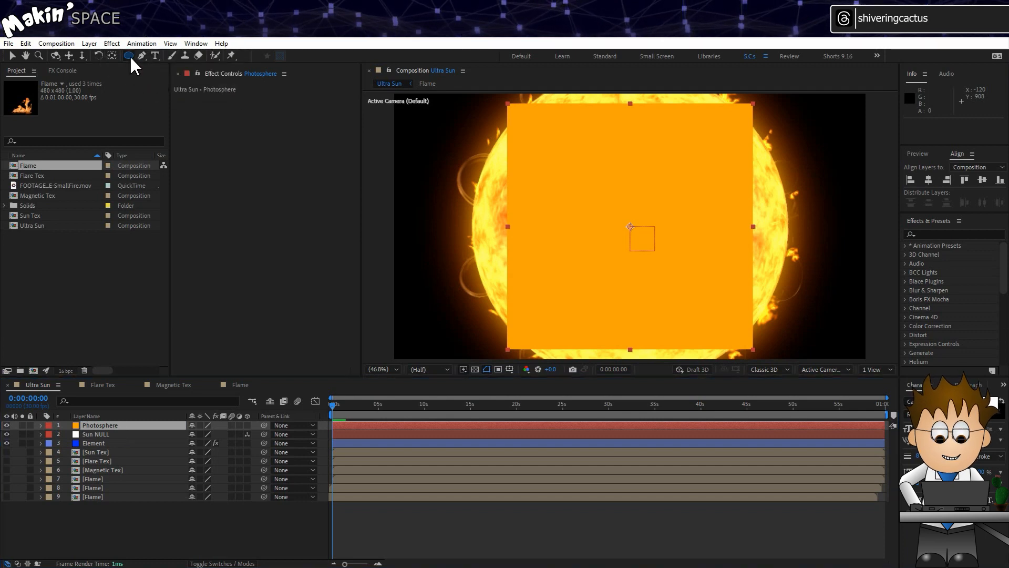
double_click(130, 55)
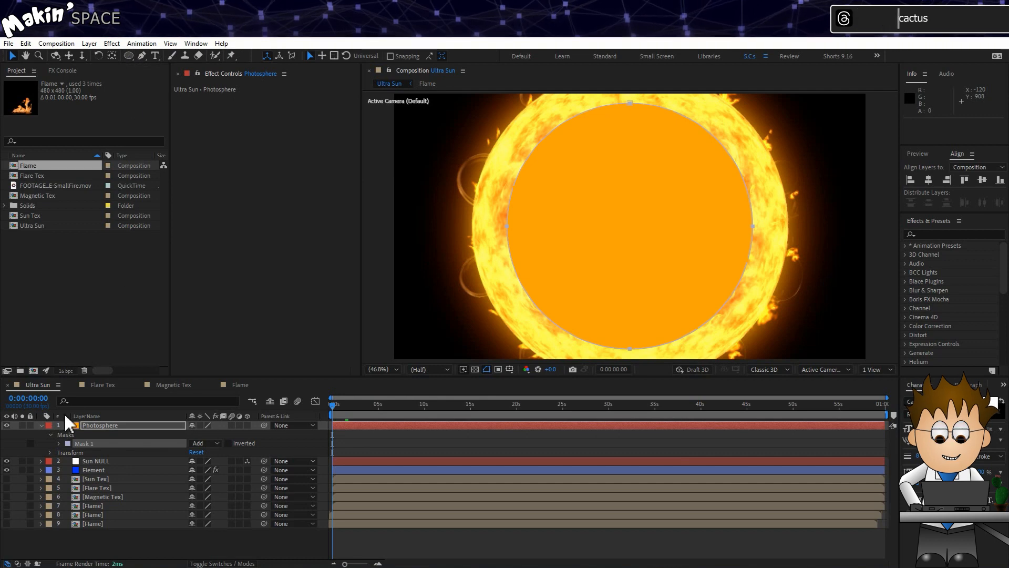
click(58, 443)
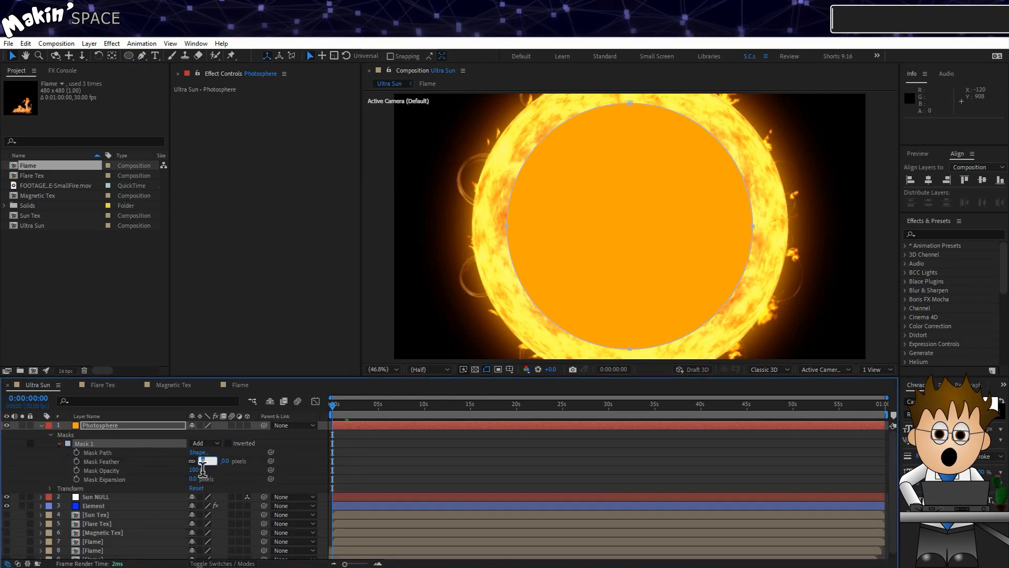
key(Return)
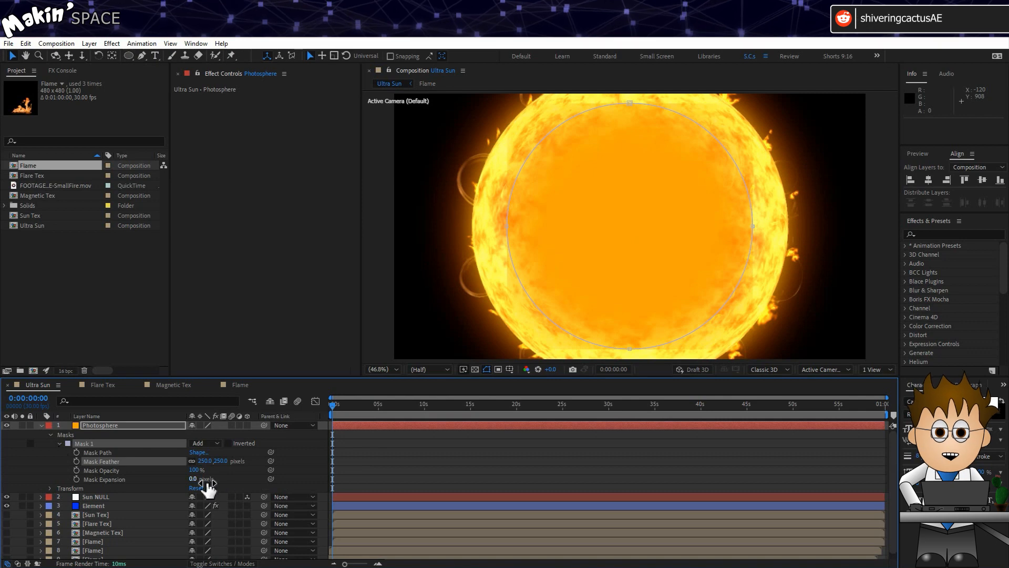
text(-250)
key(Return)
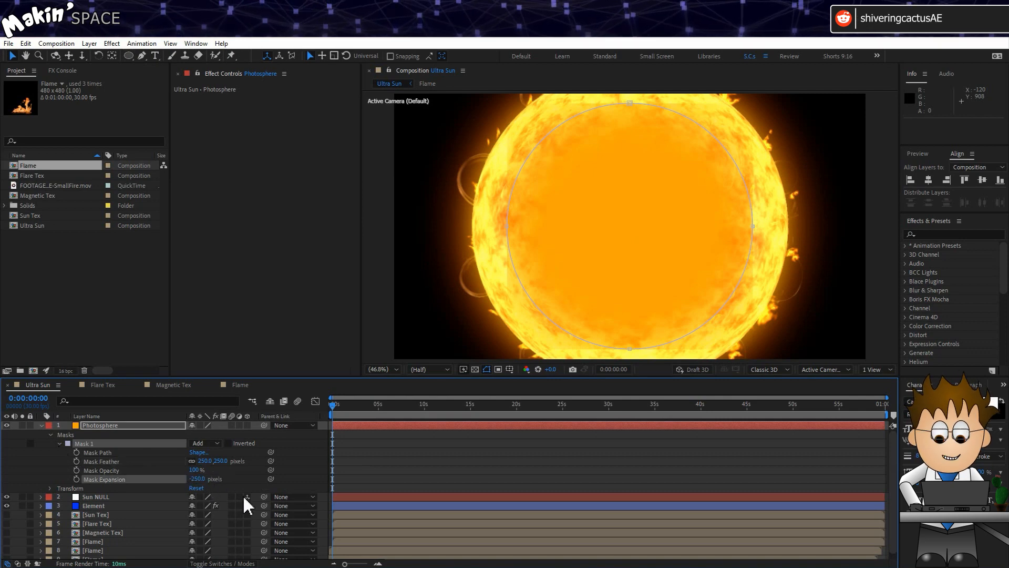
- Make Photosphere a 3D layer parented to Sun NULL and move it directly below the null
click(245, 425)
click(247, 424)
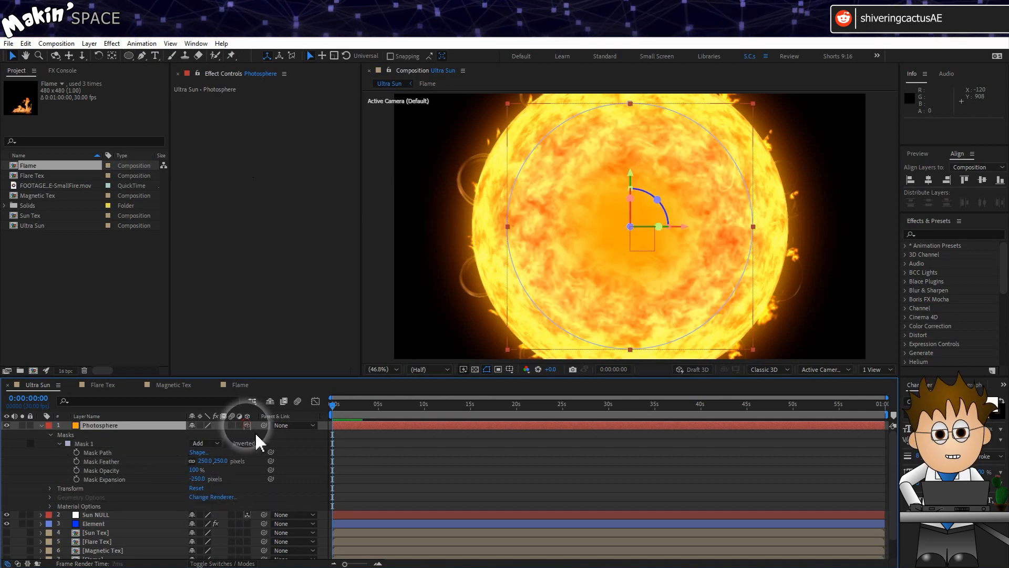
drag(264, 425, 118, 518)
drag(113, 431, 114, 526)
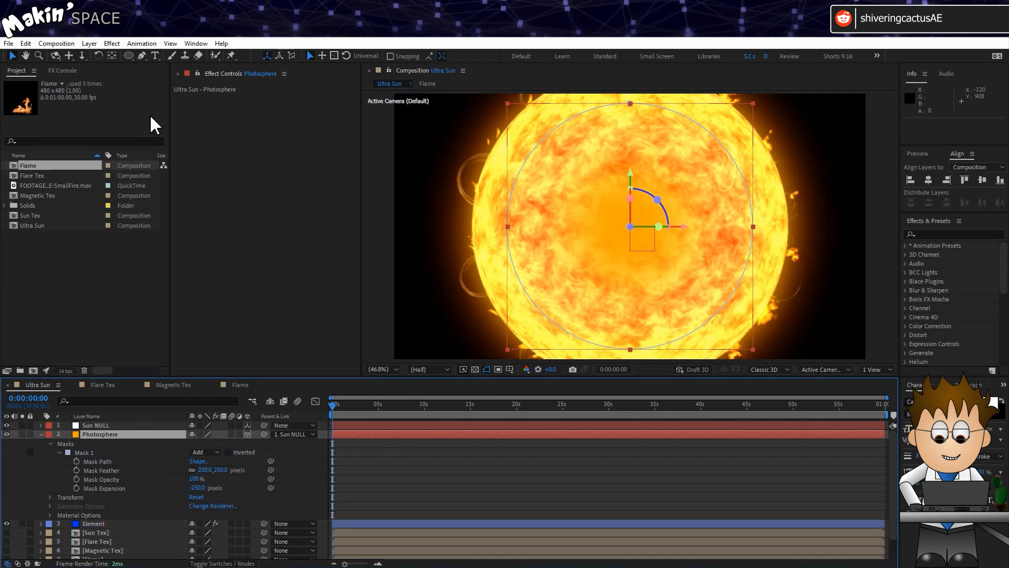
- Open the Auto-Orient settings for the Photosphere layer and apply them
click(90, 43)
mouse_move(134, 169)
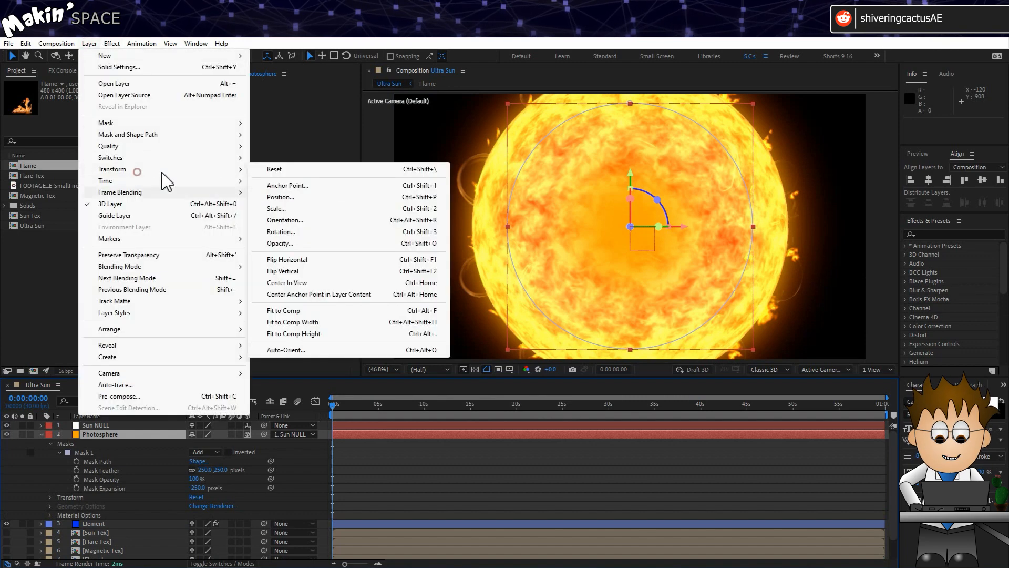
click(303, 351)
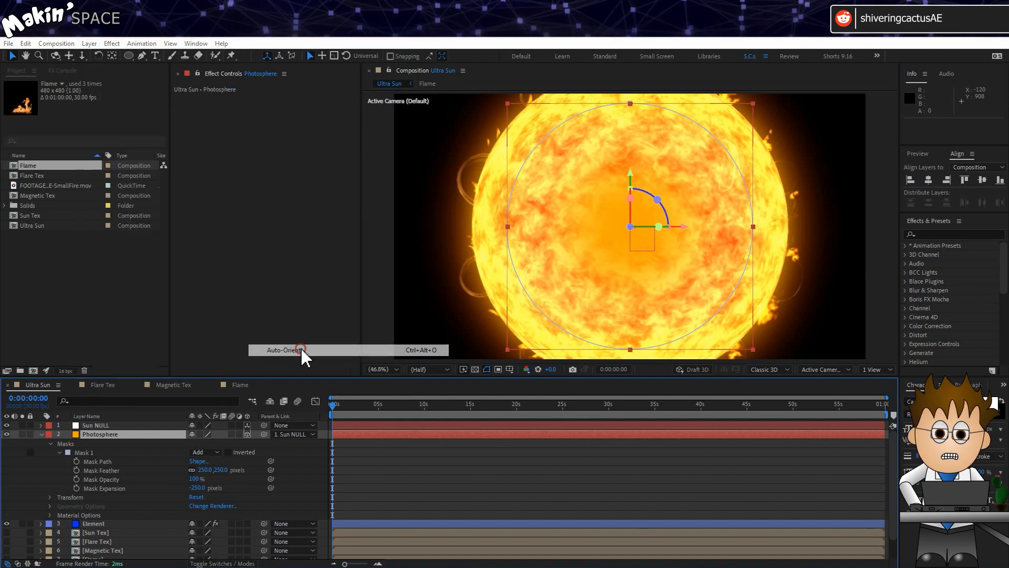
click(545, 339)
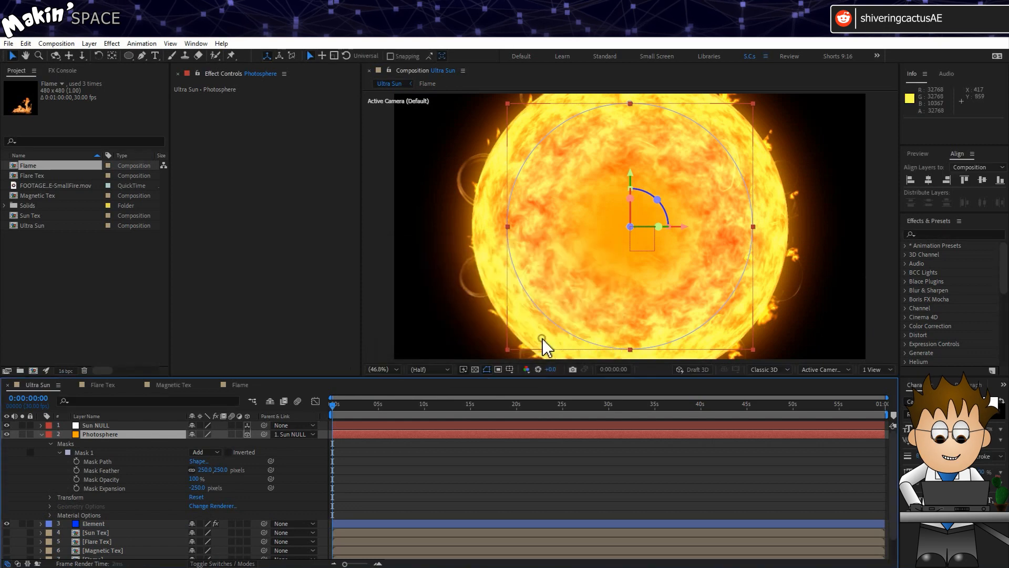
- Set the Photosphere layer's blending mode to Screen and its Scale to 254%
click(208, 563)
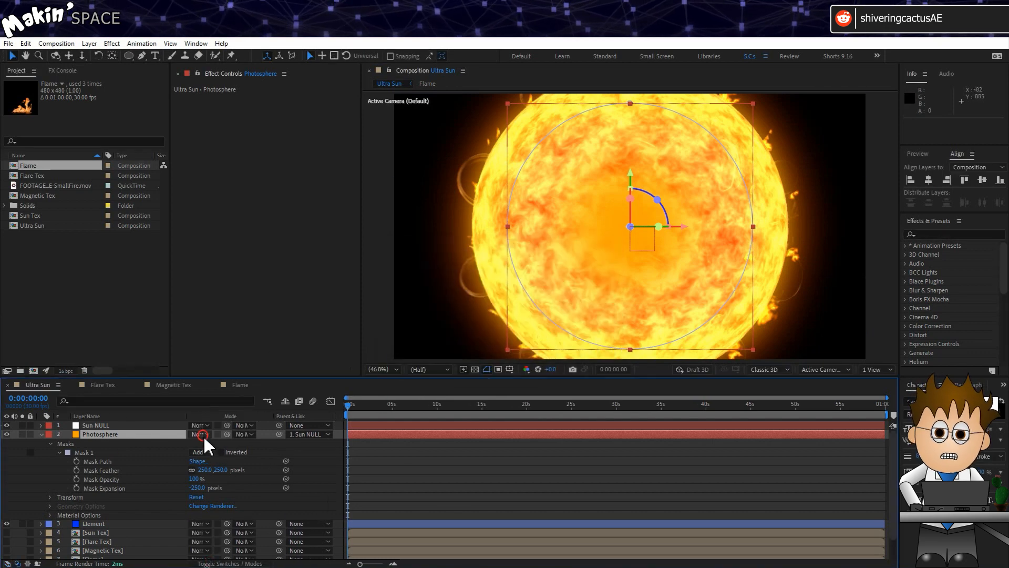
click(200, 434)
click(243, 237)
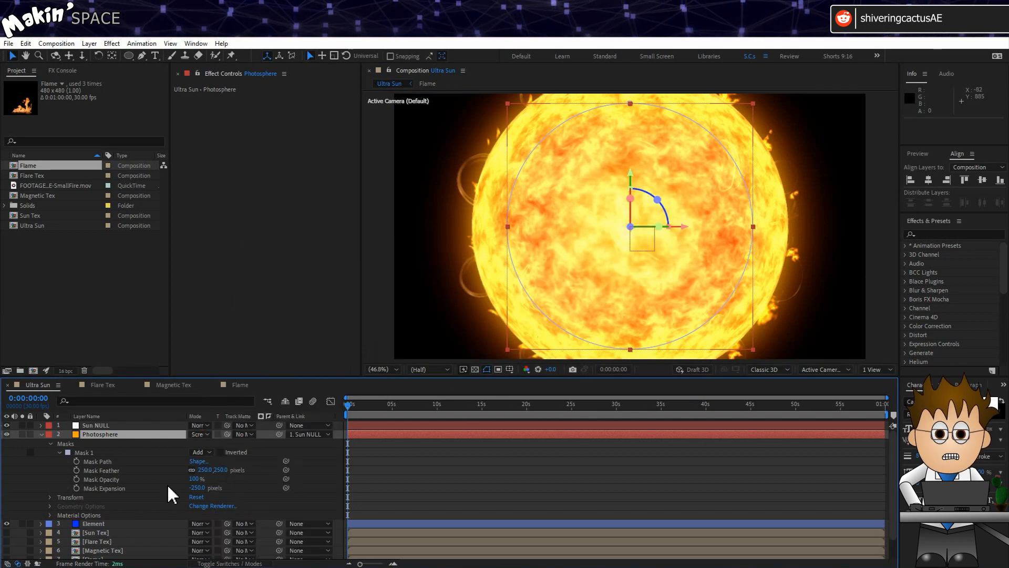
key(s)
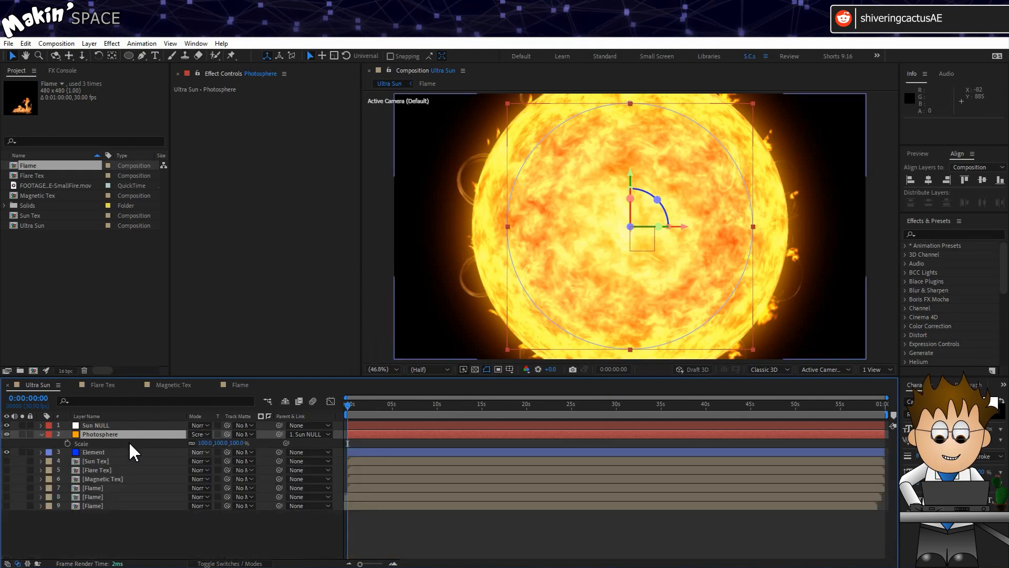
drag(204, 443, 223, 444)
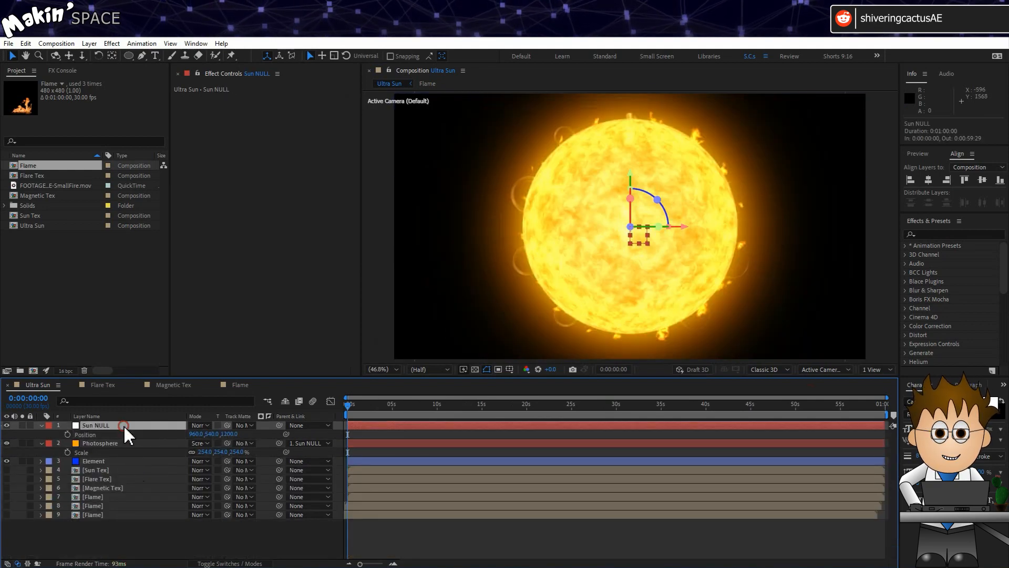